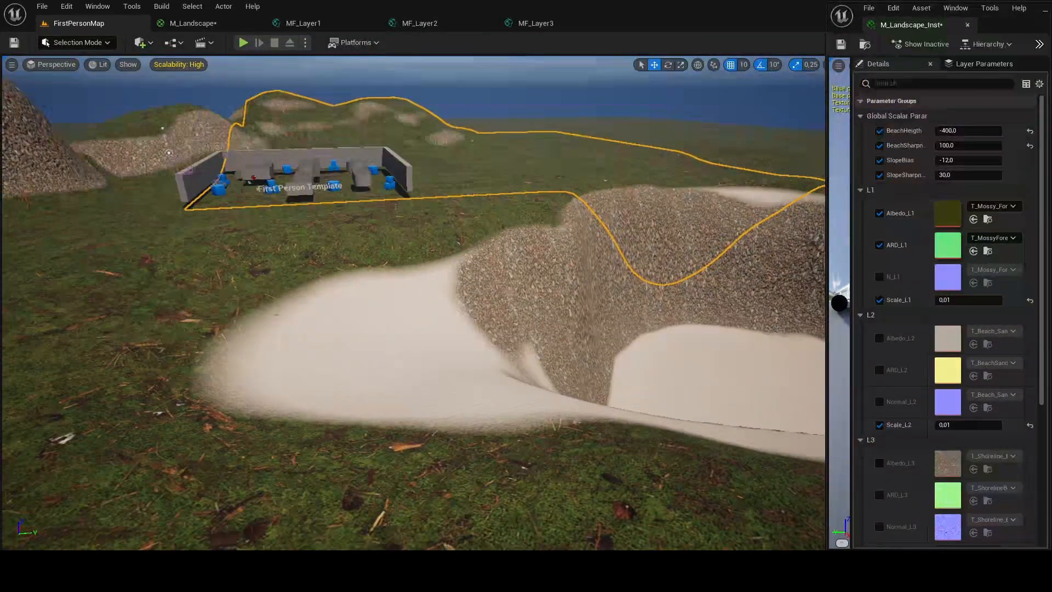
- Try BeachHeigth values of -200 and 100 in the M_Landscape_Inst material instance
left_click(973, 130)
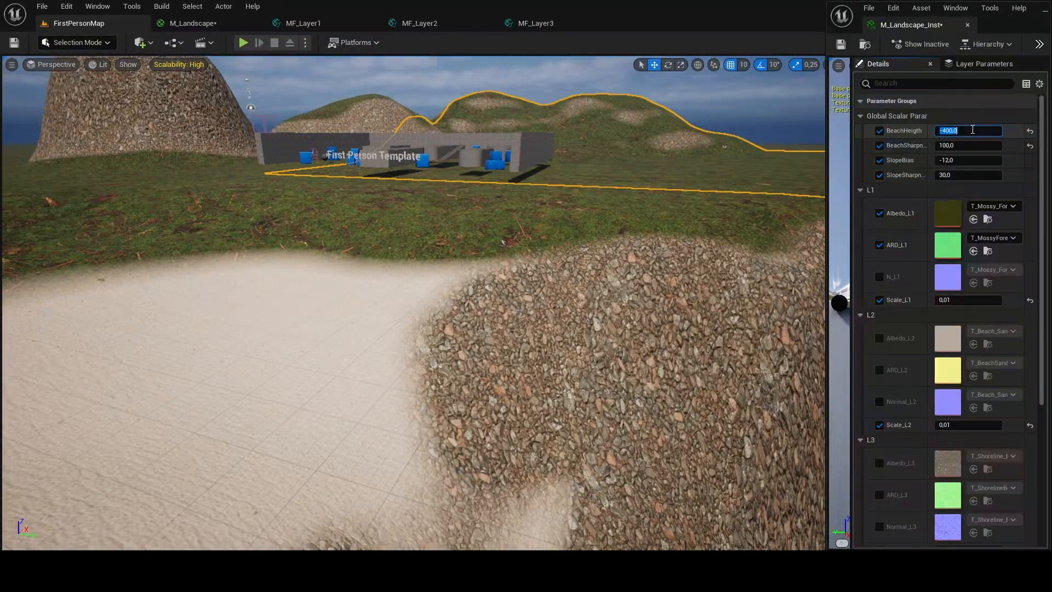
key("Return")
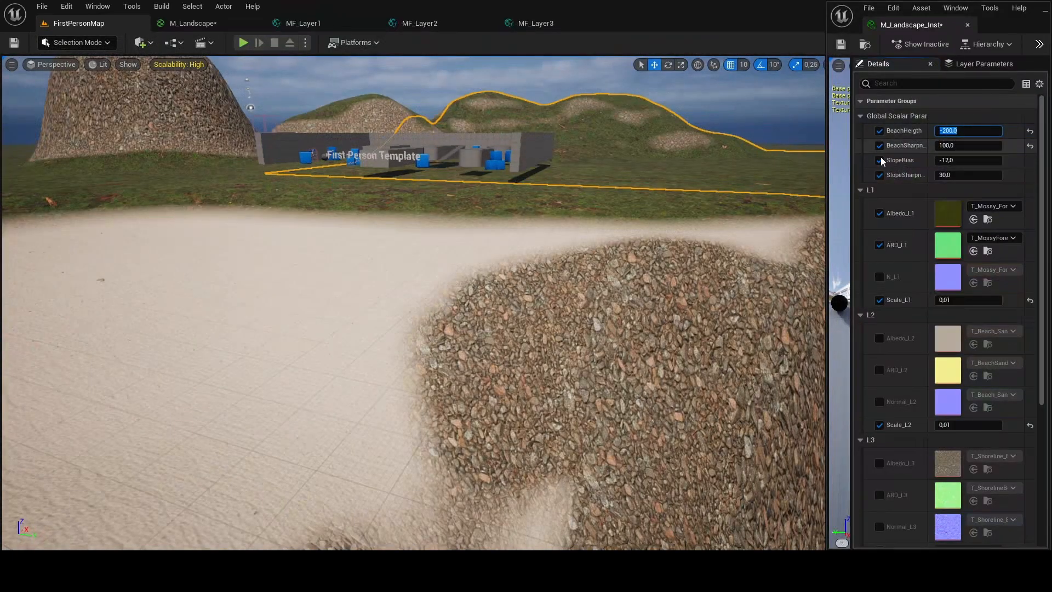
right_click_drag(562, 184, 548, 214)
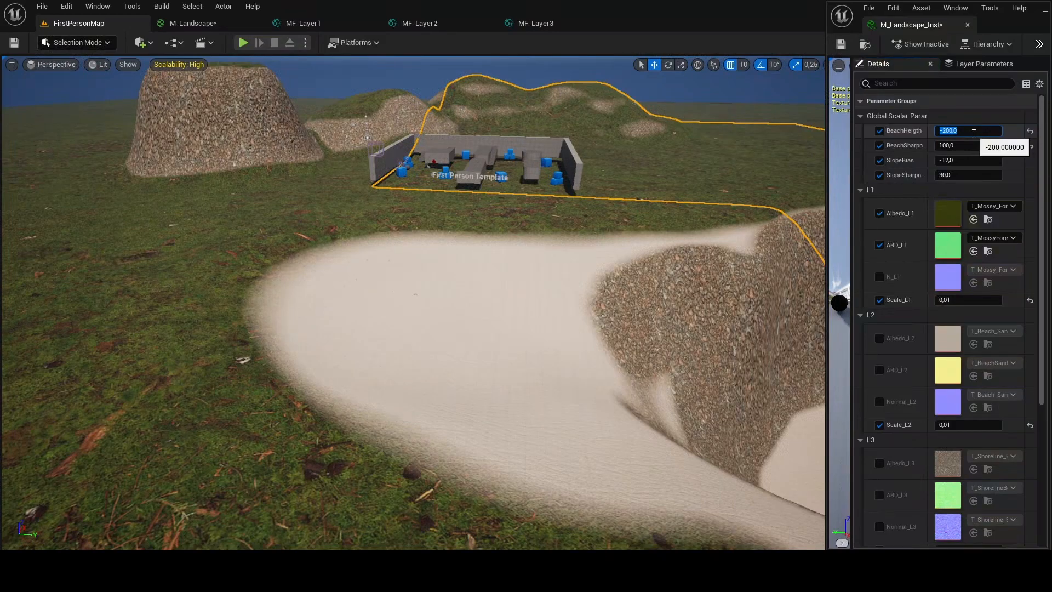
type("100")
key("Return")
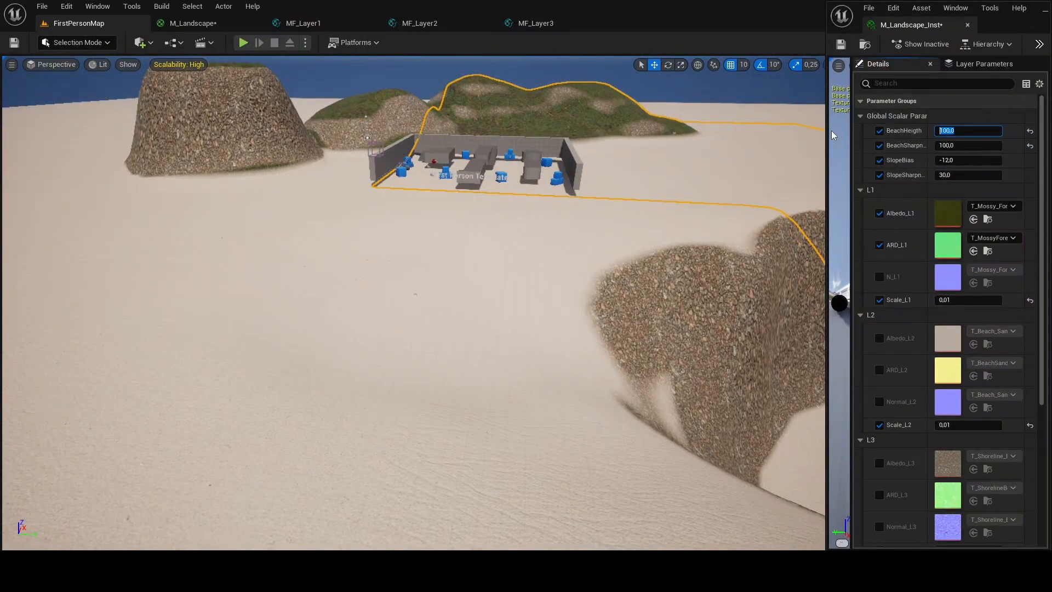
- Set the BeachHeigth parameter of the landscape material instance to -300
type("-300")
key("Return")
right_click_drag(726, 170, 742, 176)
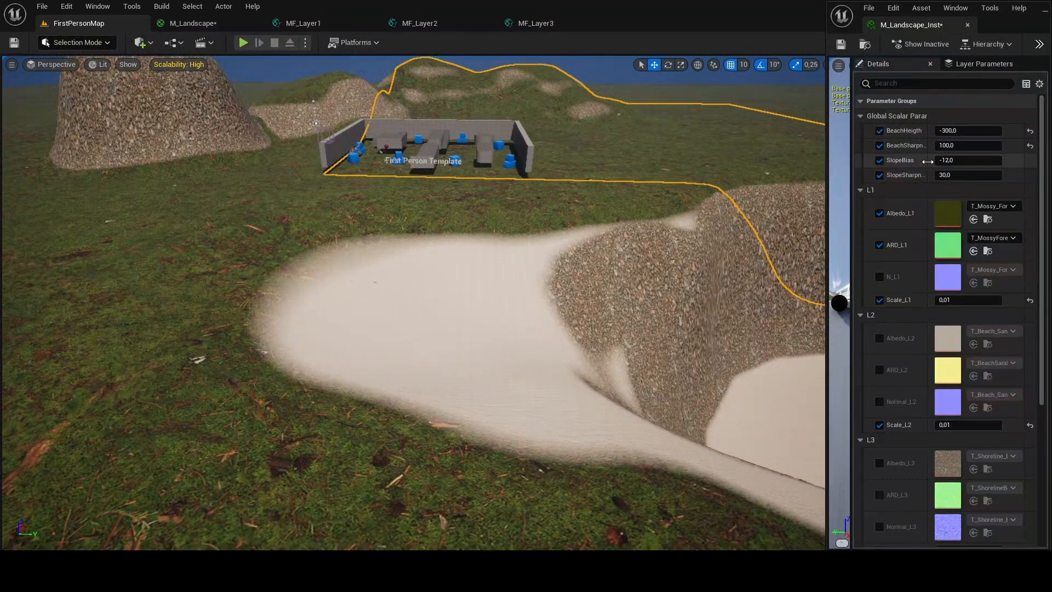
- Try a beach sharpness of 0 on the landscape and restore it to 100
left_click(959, 149)
type("0")
key("Return")
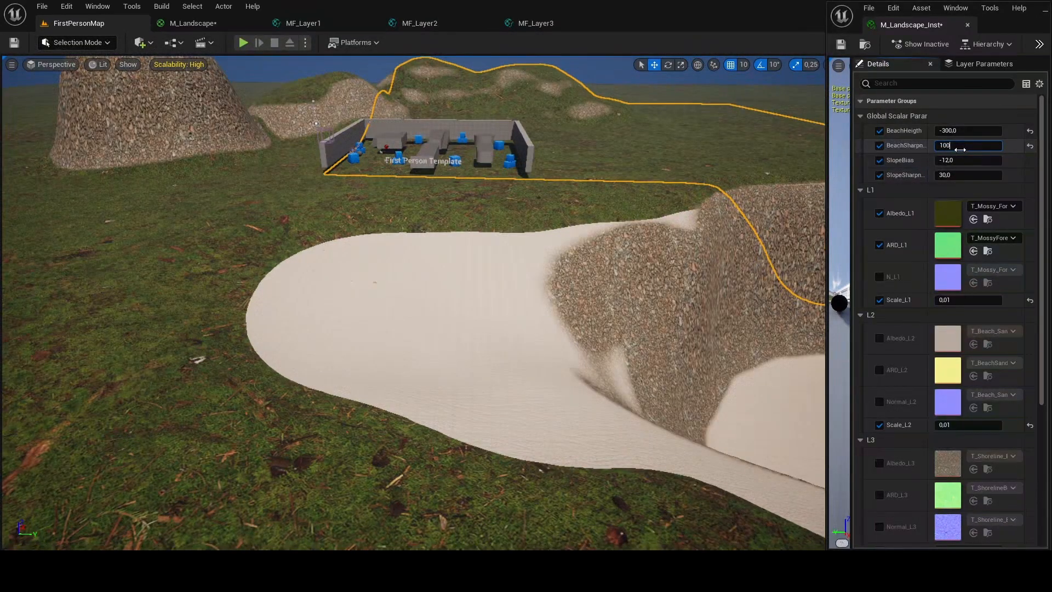
type("100")
key("Return")
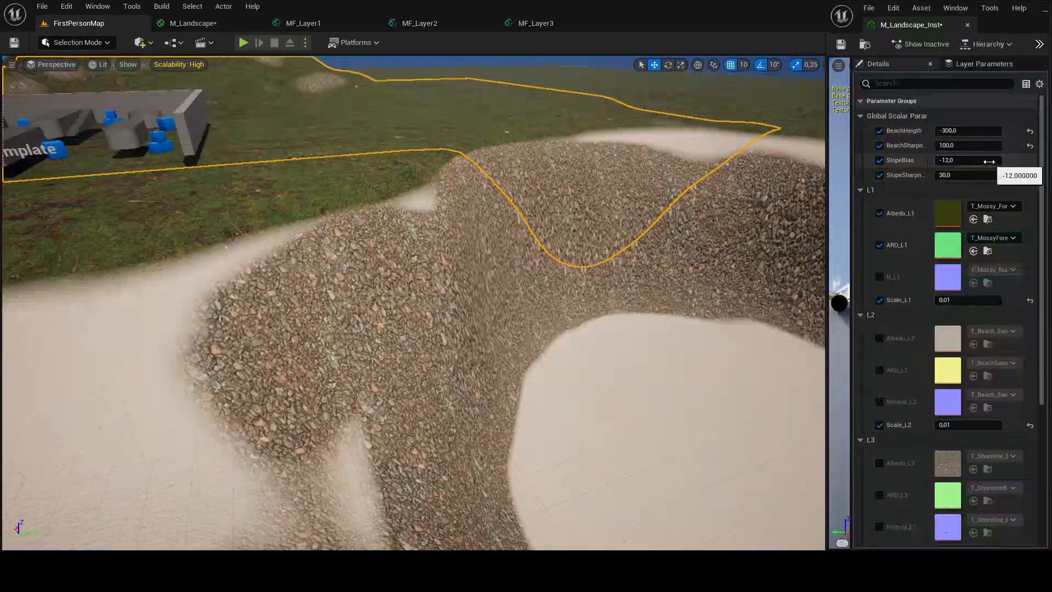
- Try SlopeBias -10 and slope sharpness 45 on the landscape, and reset both parameters to their defaults
left_click(981, 161)
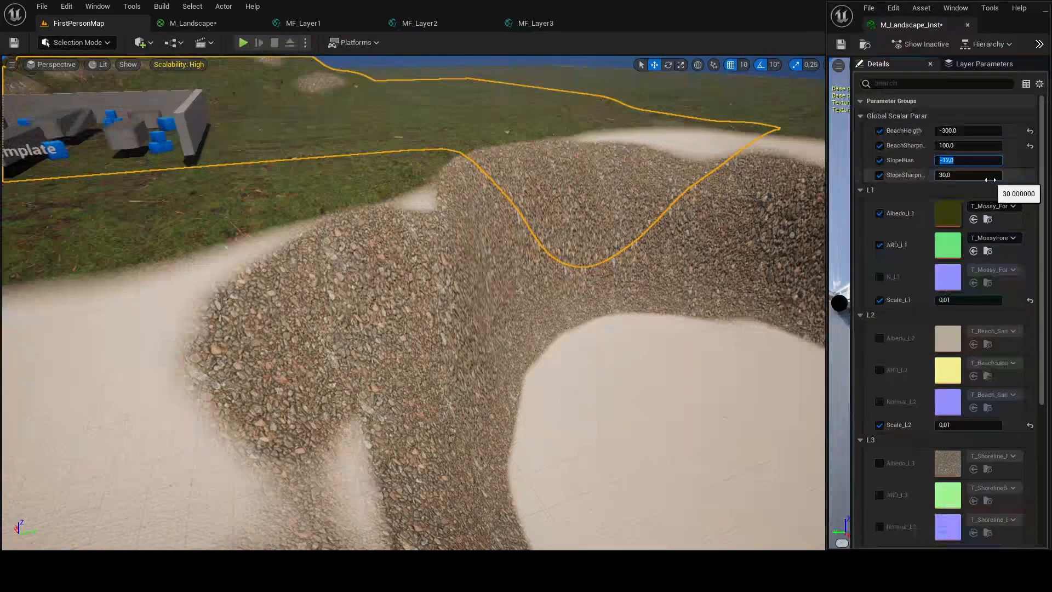
type("-10")
key("Return")
left_click(986, 175)
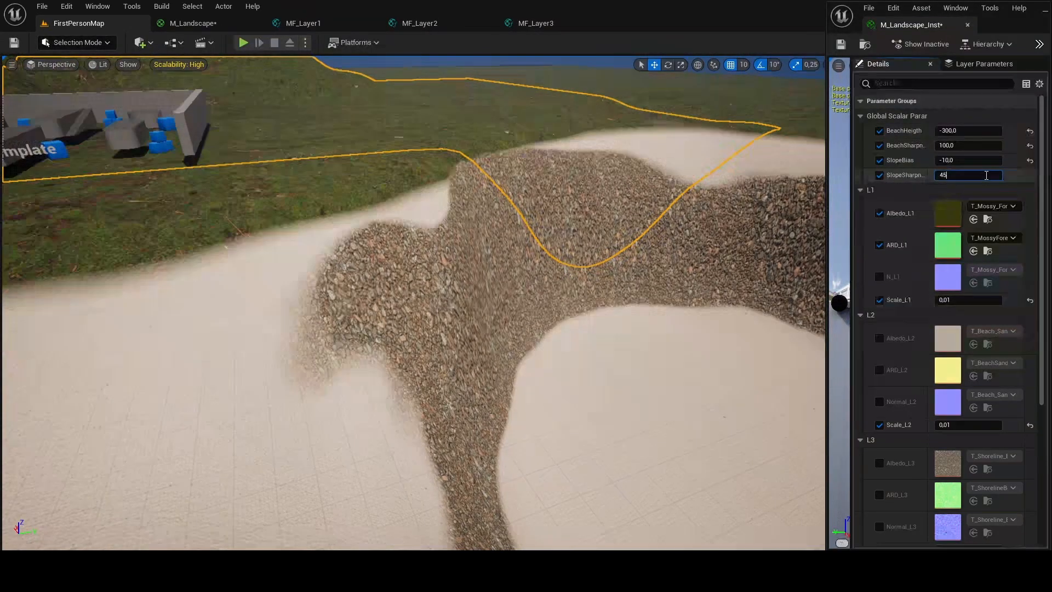
key("Return")
left_click(1029, 175)
left_click(1030, 161)
- Set the Scale_L1 texture scale of the grass layer to 0,1 in the landscape material instance
right_click_drag(324, 374, 348, 347)
left_click(324, 374)
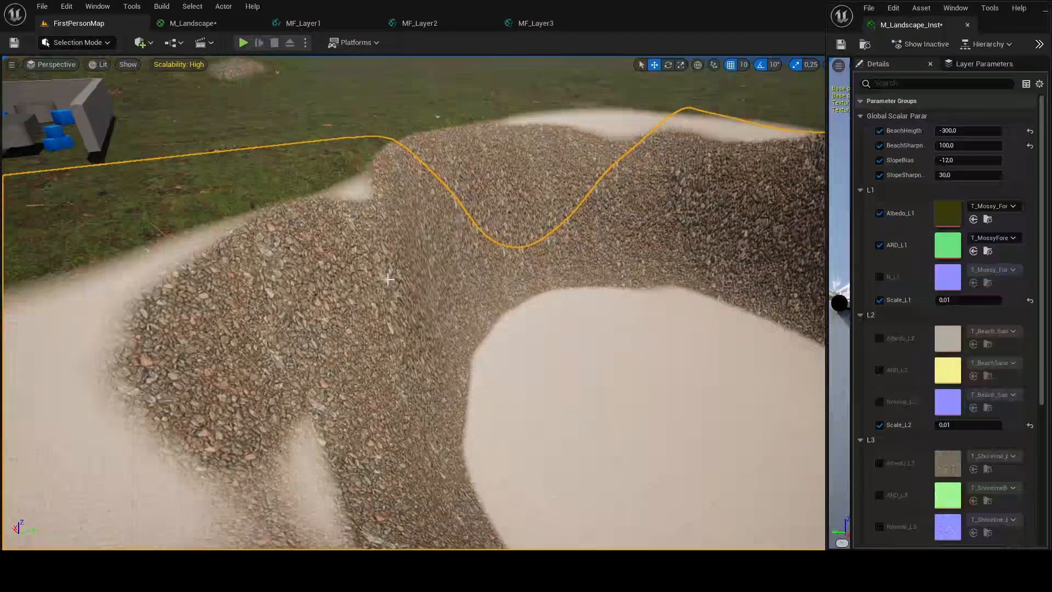
left_click(521, 100)
left_click(260, 233)
mouse_move(259, 233)
right_mouse_down()
mouse_move(213, 187)
mouse_move(246, 225)
right_mouse_up()
right_click_drag(405, 324, 416, 293)
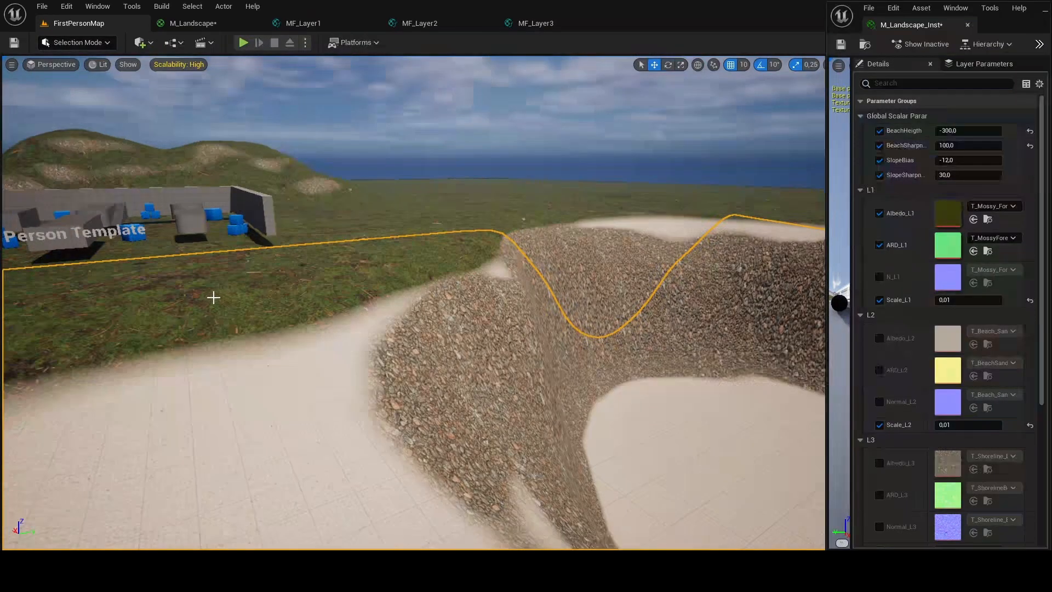
left_click(955, 300)
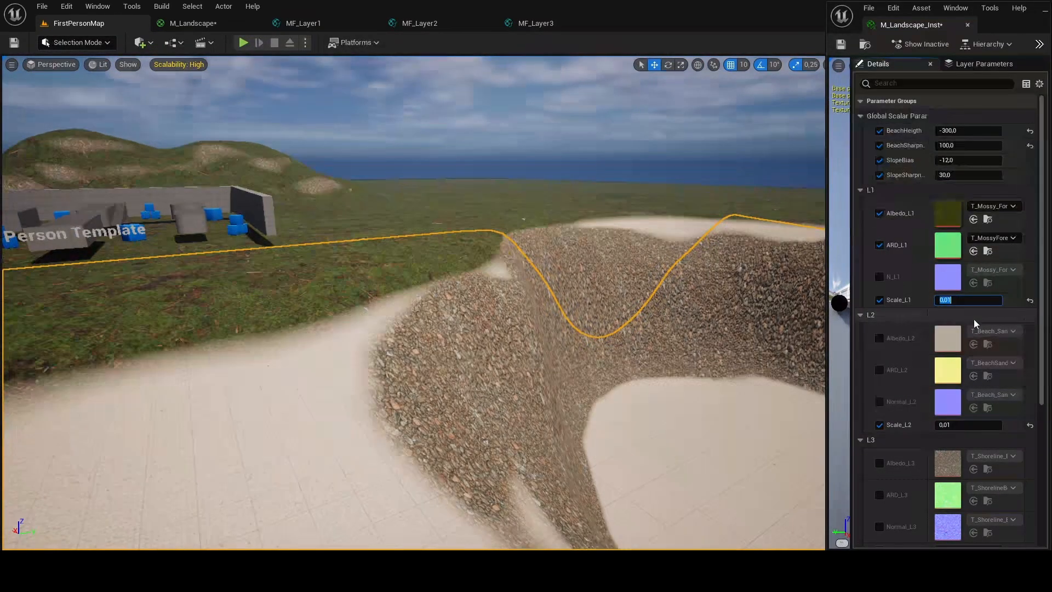
key("Return")
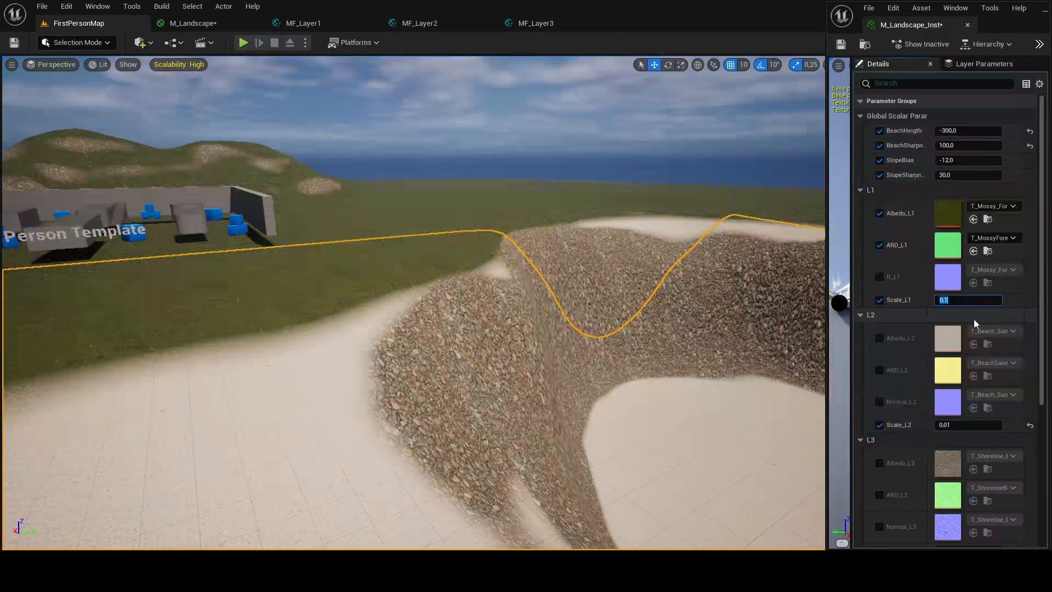
right_click_drag(526, 306, 318, 230)
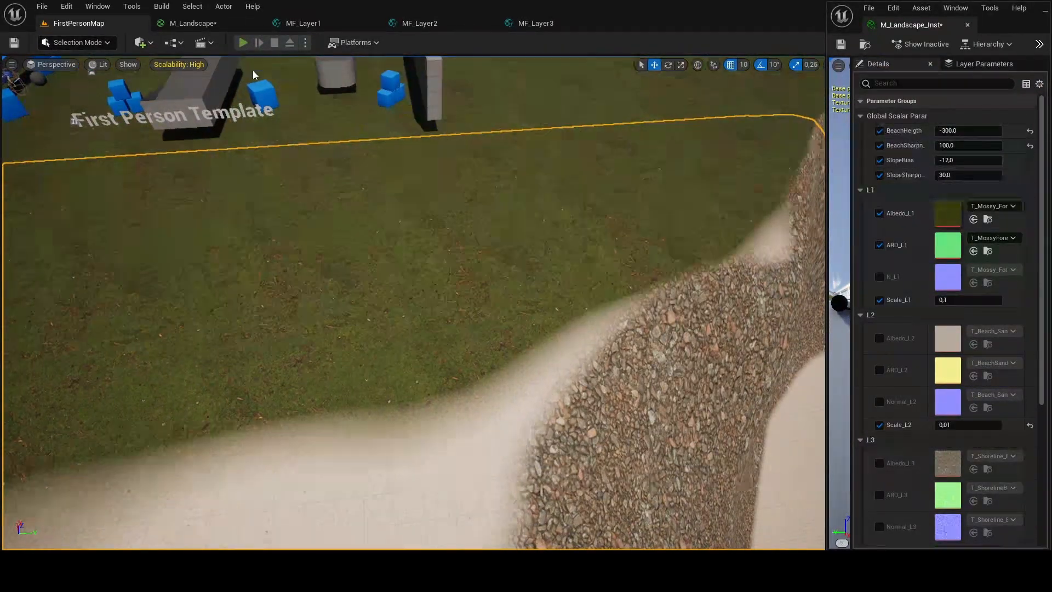
- Play the level, walk from the grass across the sand to the stone slope, and end the play session
left_click(243, 42)
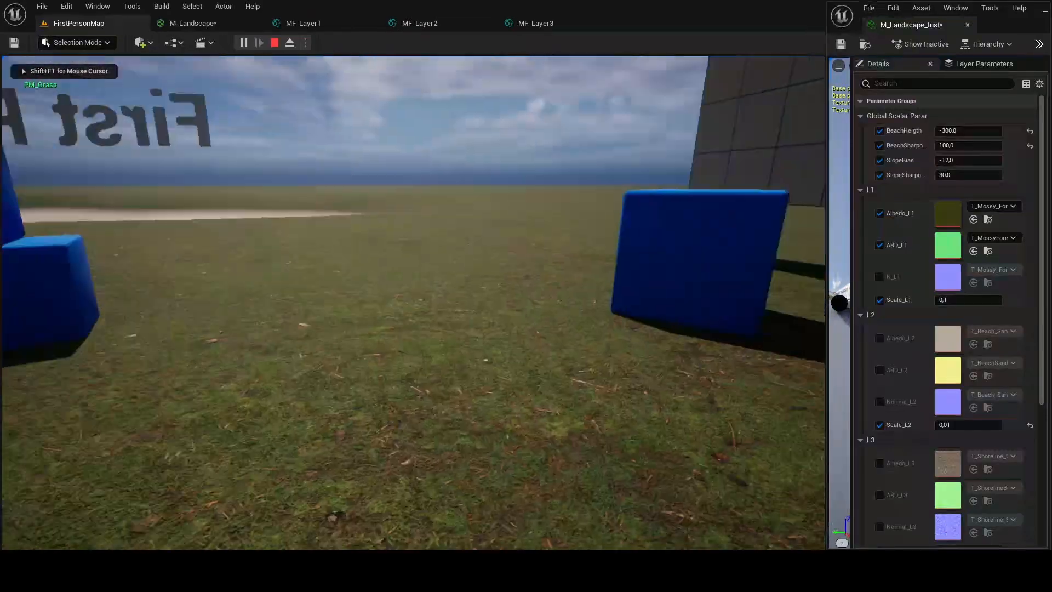
key("w")
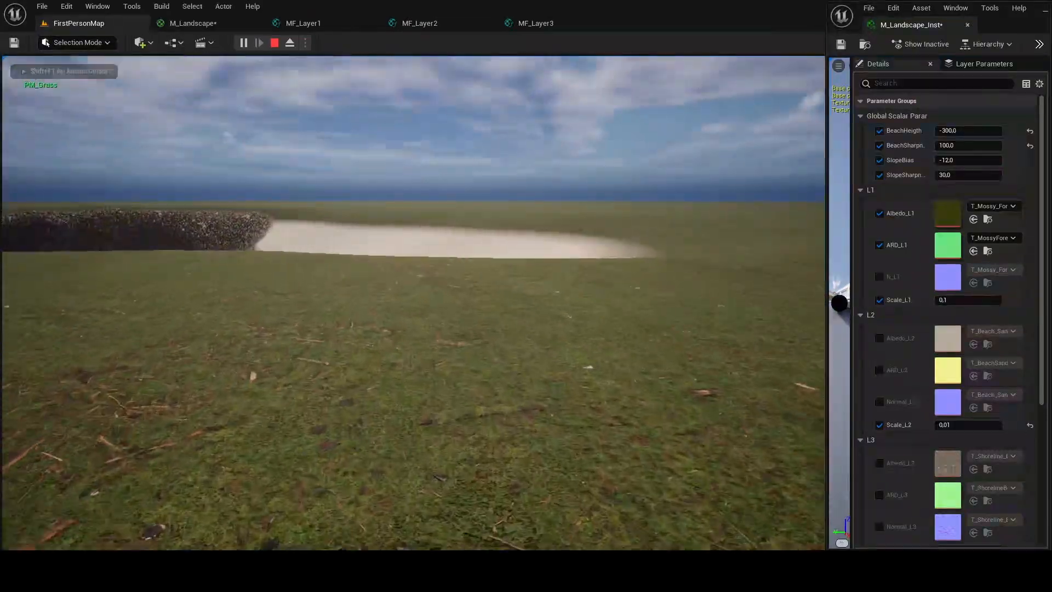
key("w")
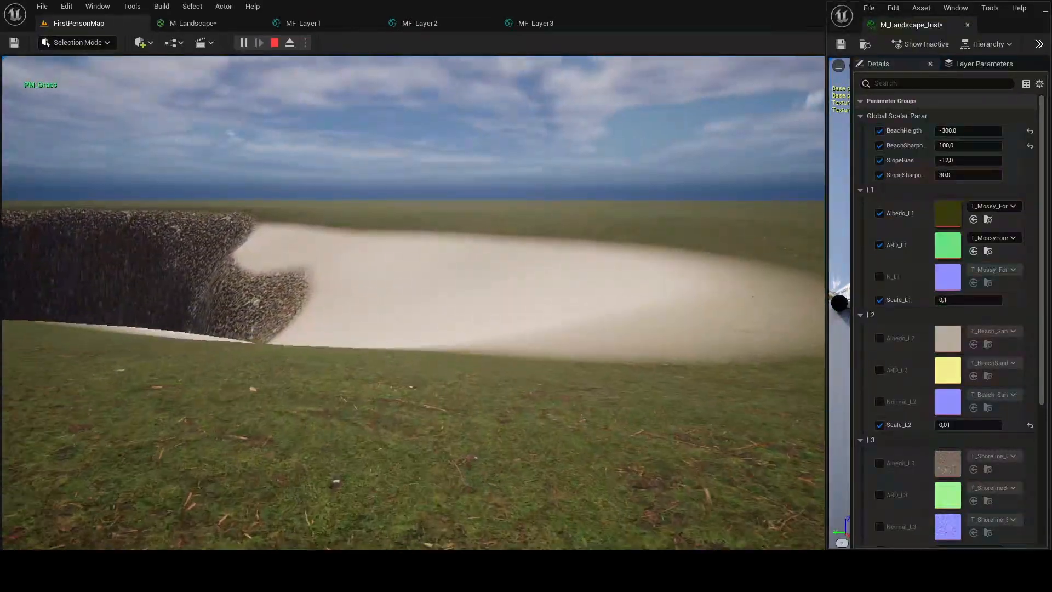
key("w")
key("w")
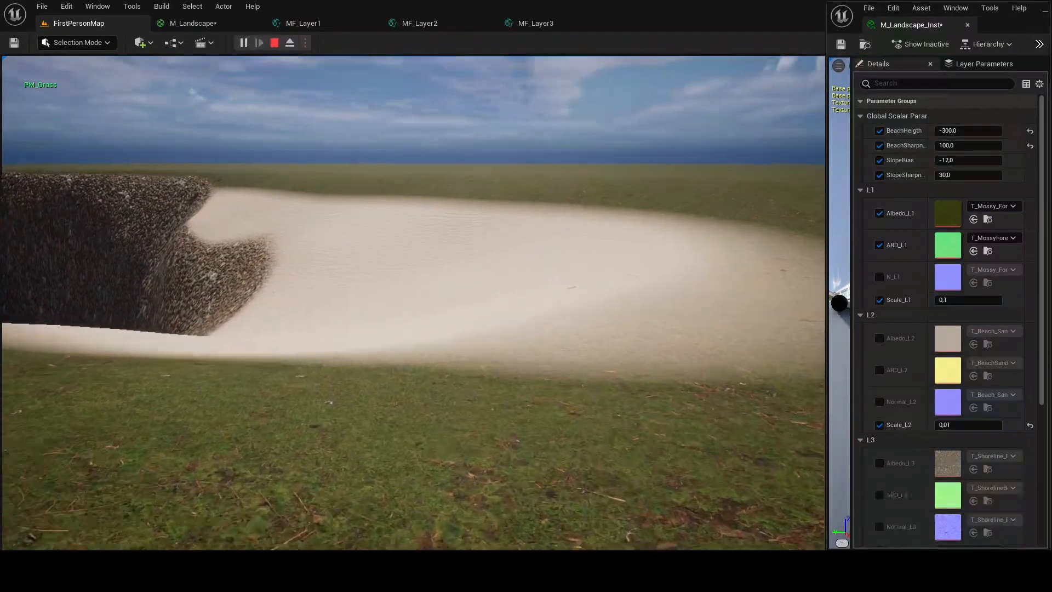
key("w")
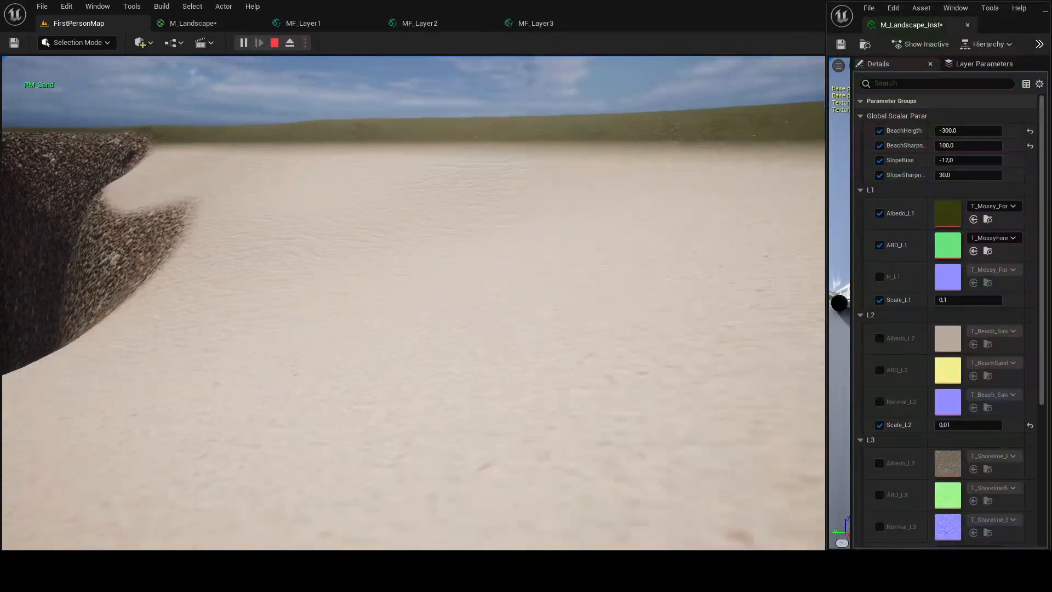
key("w")
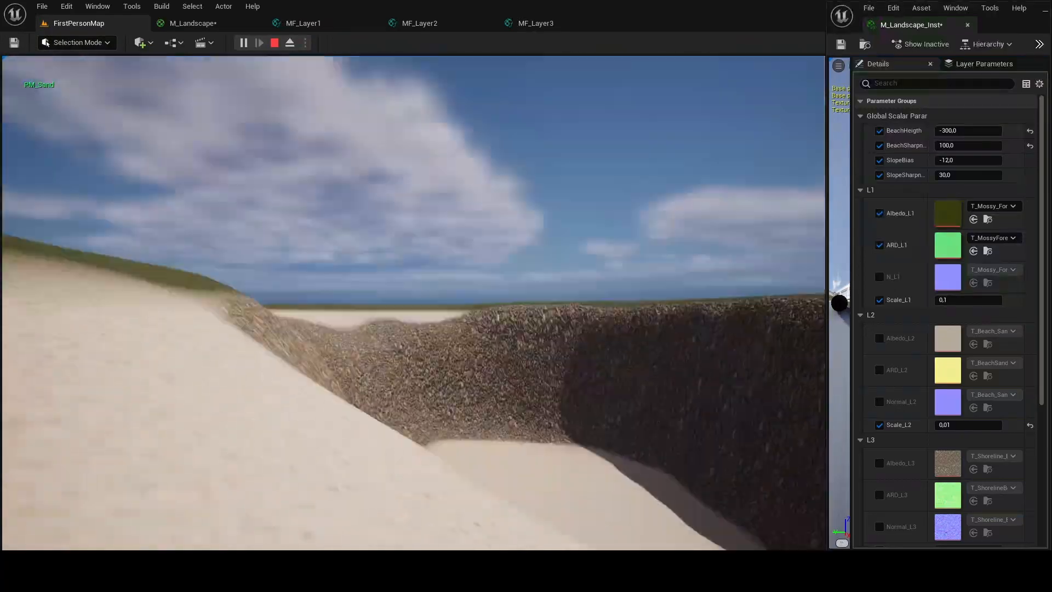
key("w")
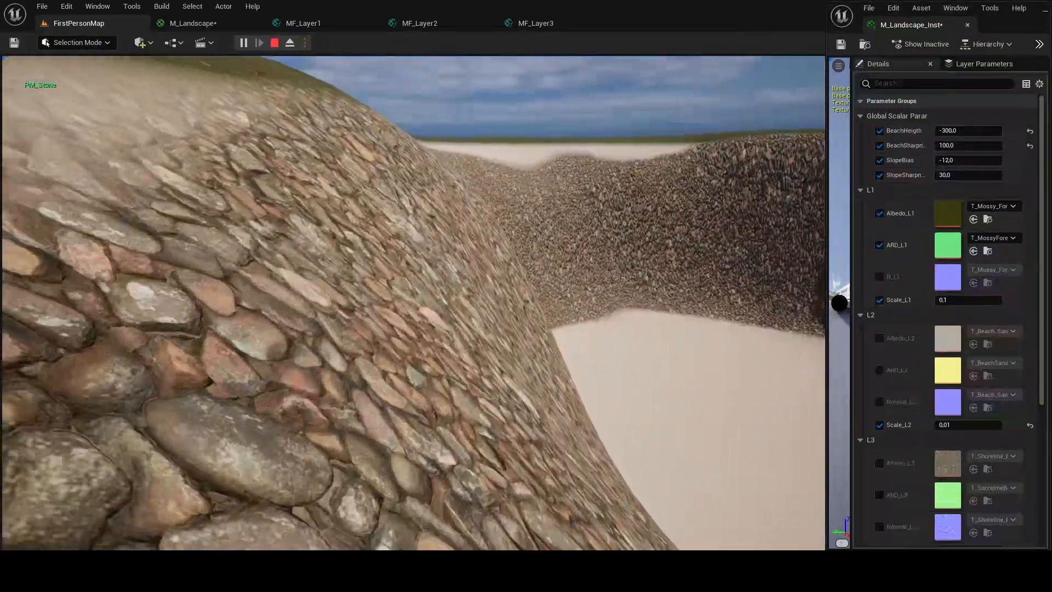
key("Escape")
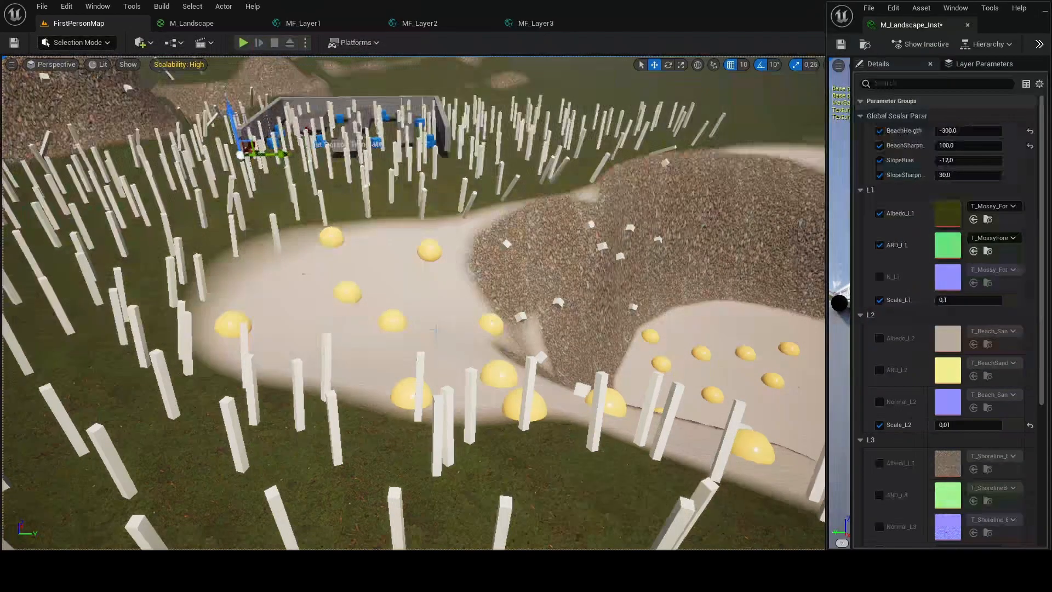
- Open the M_Landscape material from the Materials/Landscape content folder
left_click(379, 197)
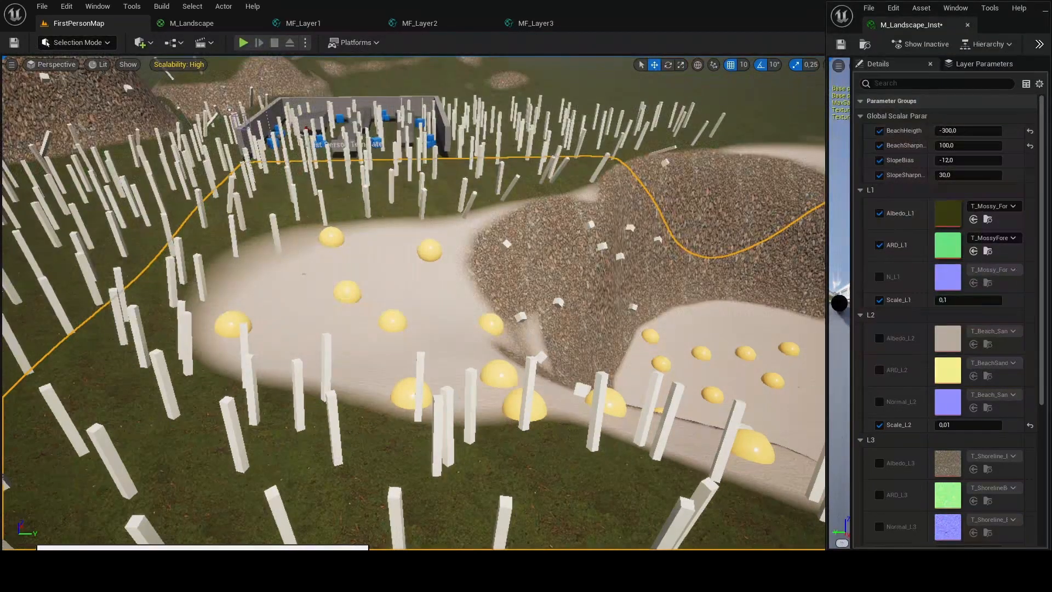
key("ctrl+space")
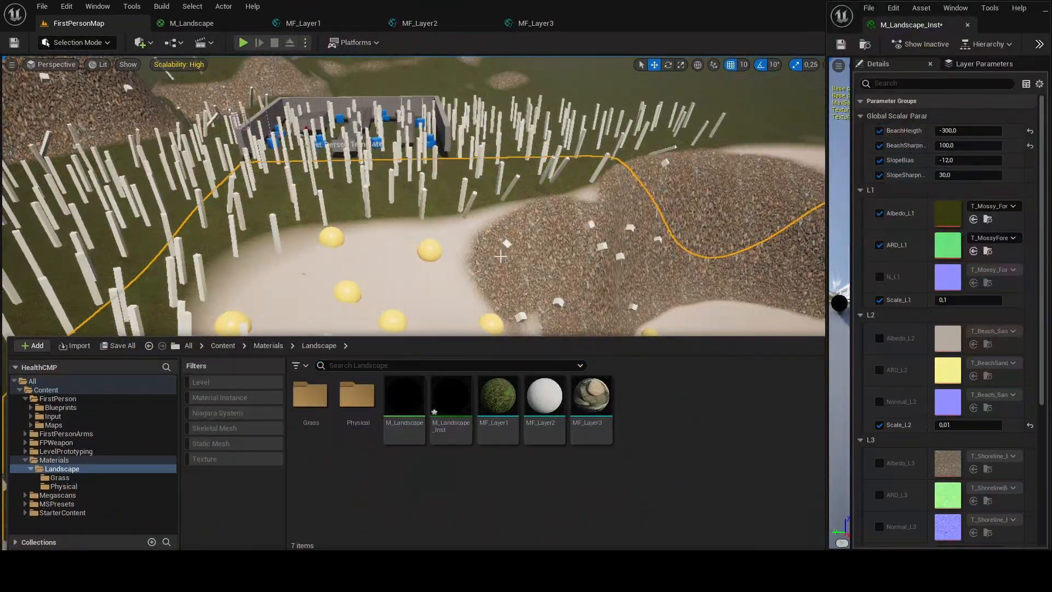
right_click(385, 510)
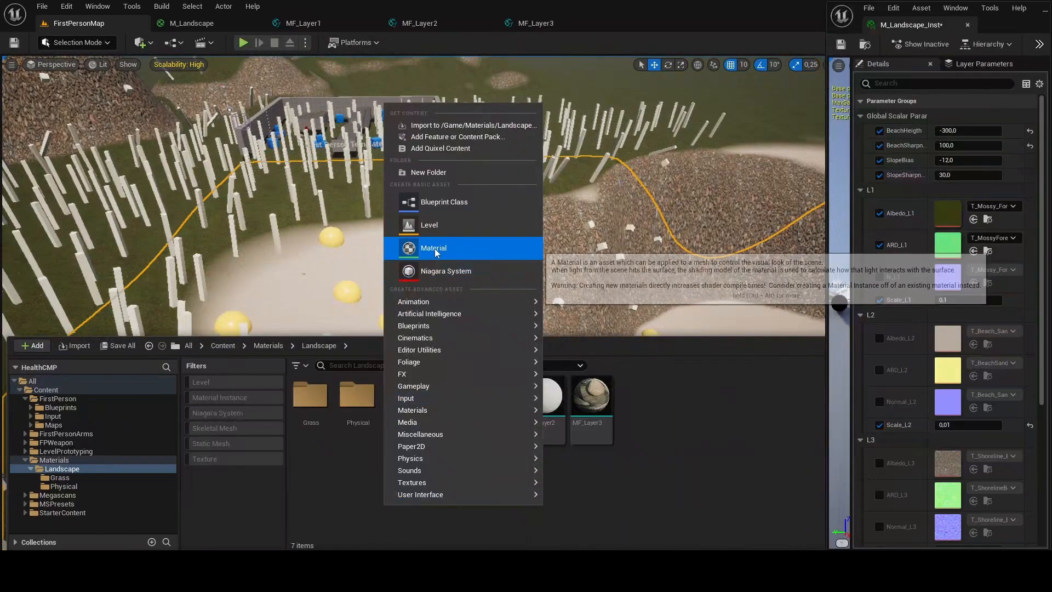
left_click(712, 486)
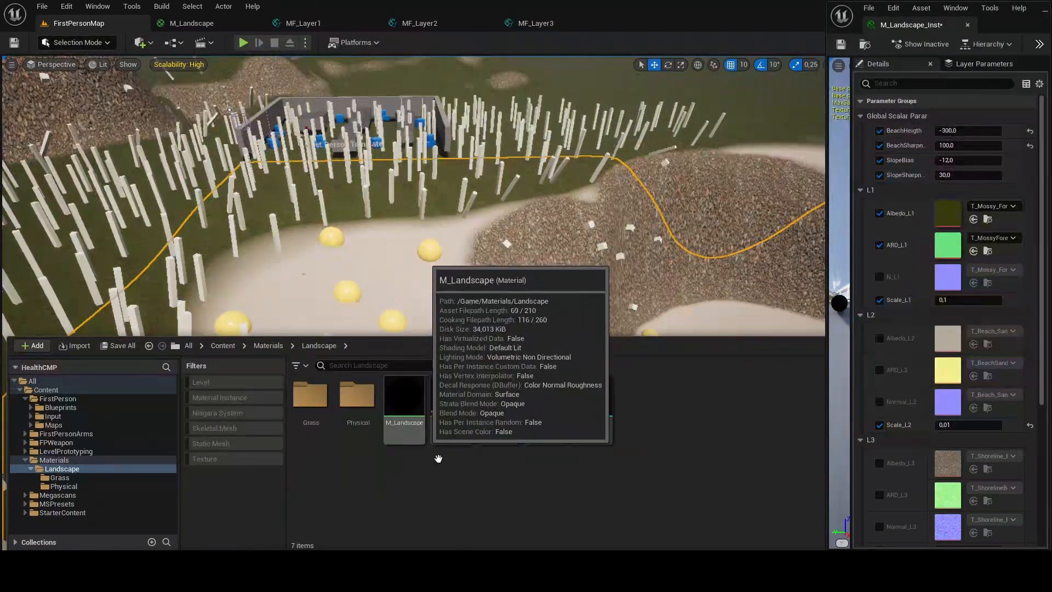
double_click(407, 422)
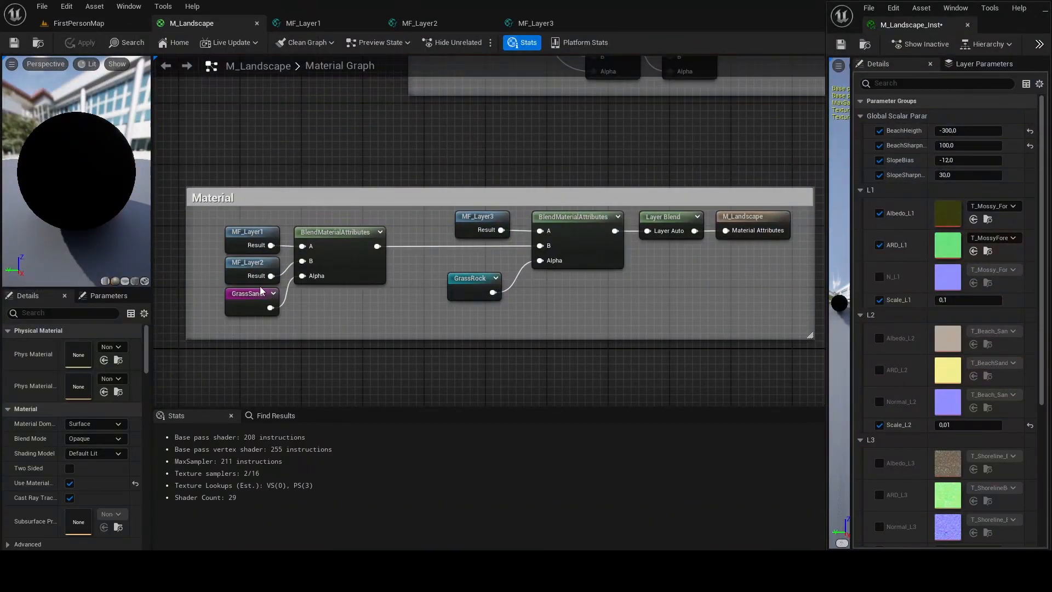
- Examine the MF_Layer1, MF_Layer2 and MF_Layer3 function nodes that feed the material attribute blends
left_click(244, 246)
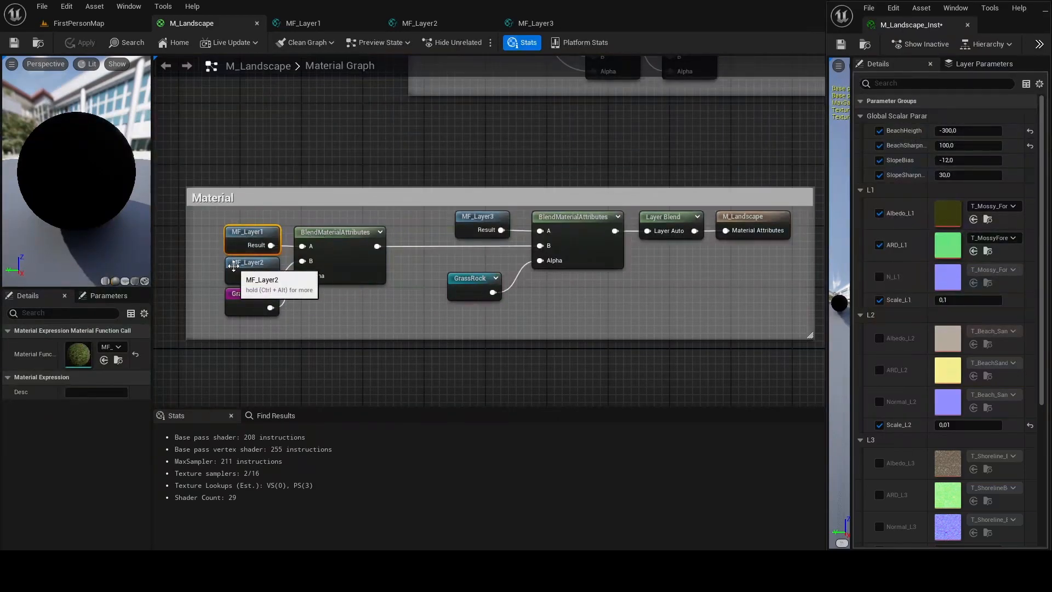
left_click(253, 282)
left_click(479, 220)
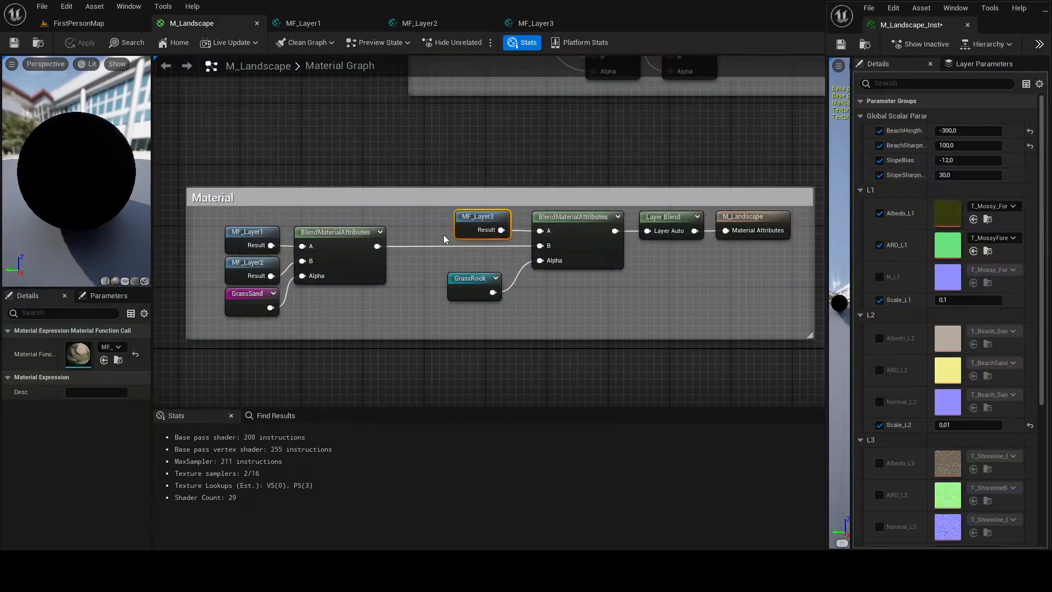
left_click(247, 234)
left_click(249, 268)
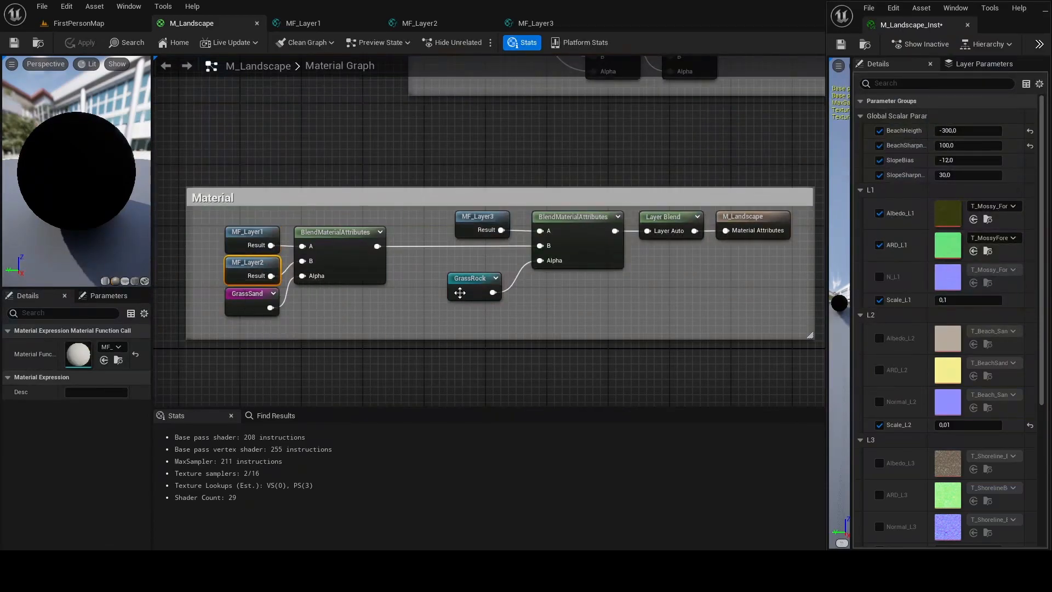
left_click(478, 223)
mouse_move(344, 313)
right_mouse_down()
mouse_move(365, 327)
mouse_move(350, 324)
right_mouse_up()
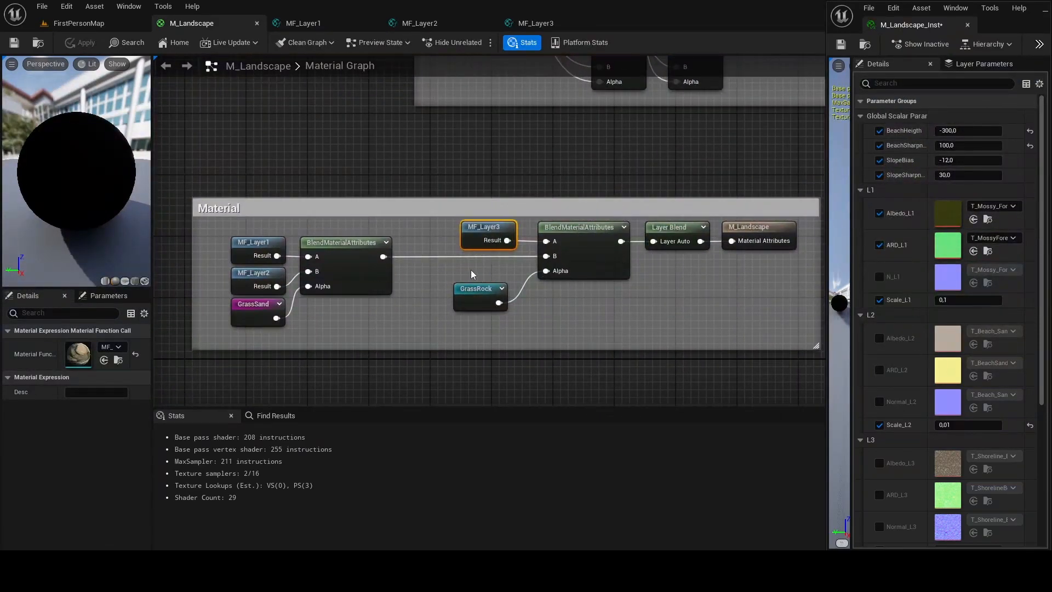
left_click(258, 242)
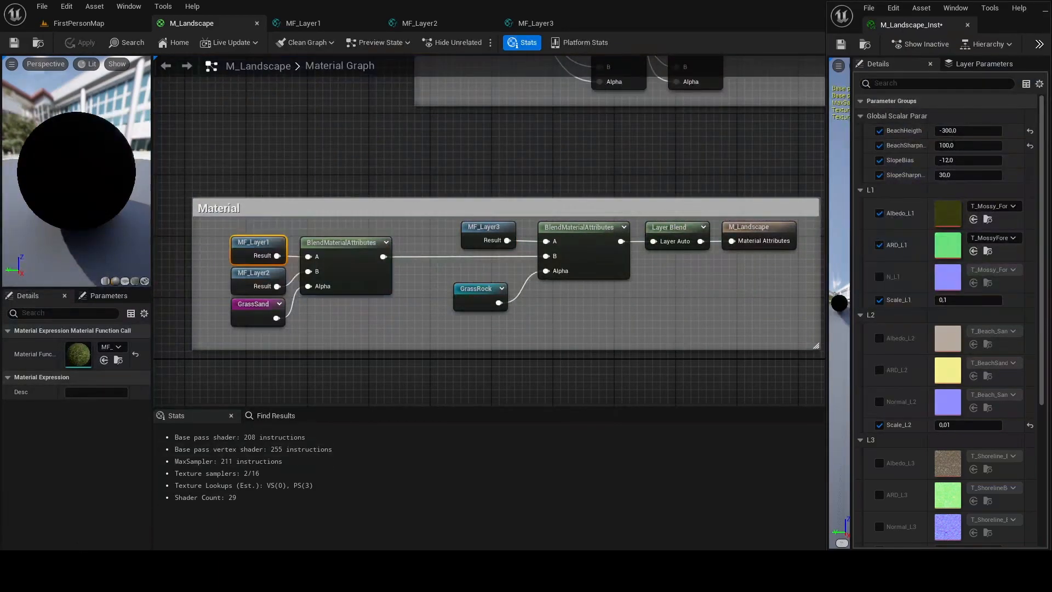
- Create a material function in the Materials/Landscape content folder and delete it again
left_click(46, 557)
left_click(680, 507)
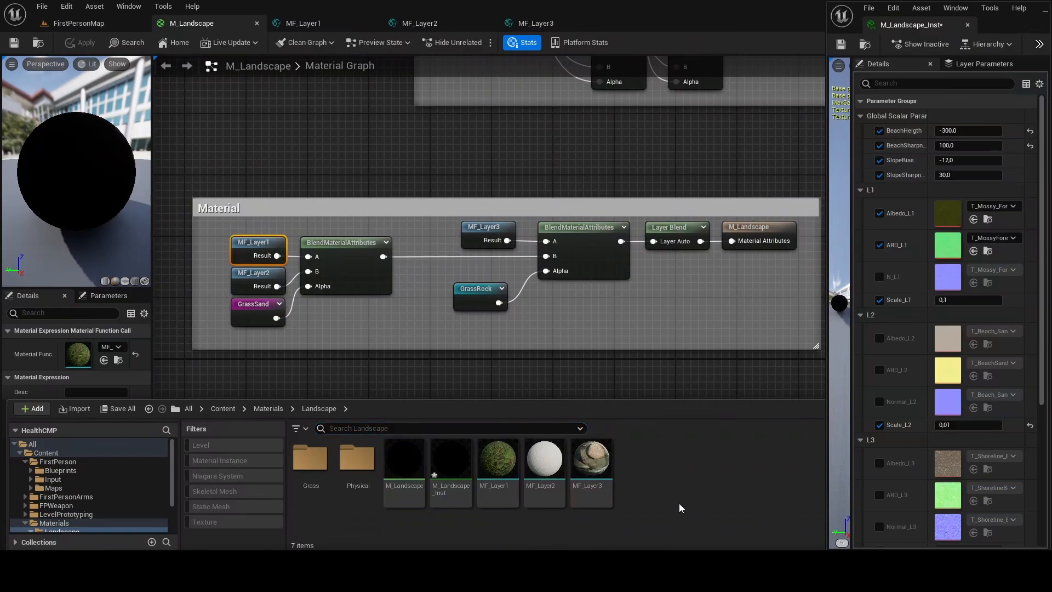
right_click(651, 473)
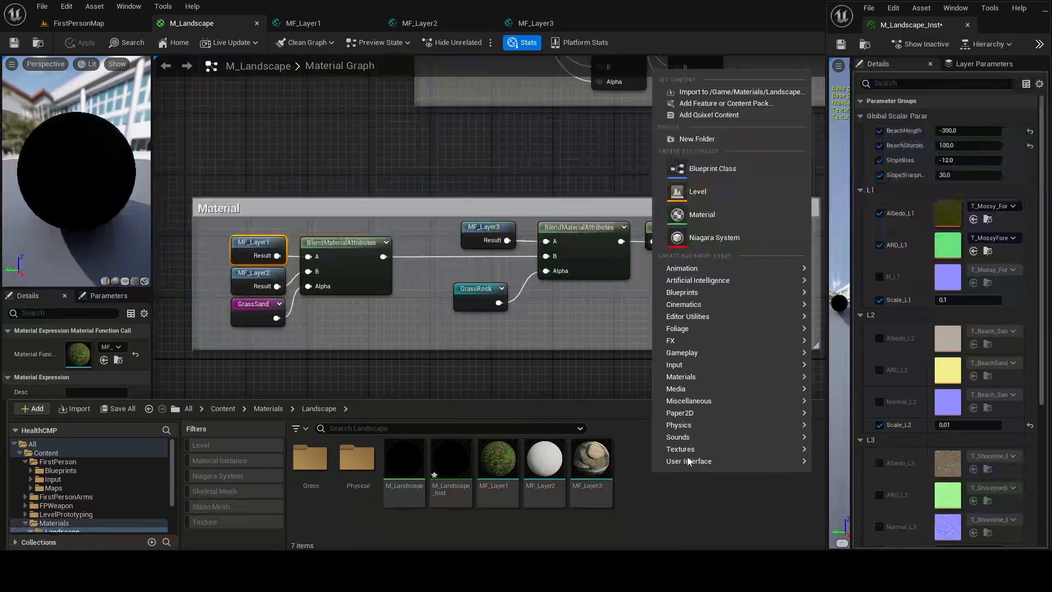
mouse_move(691, 378)
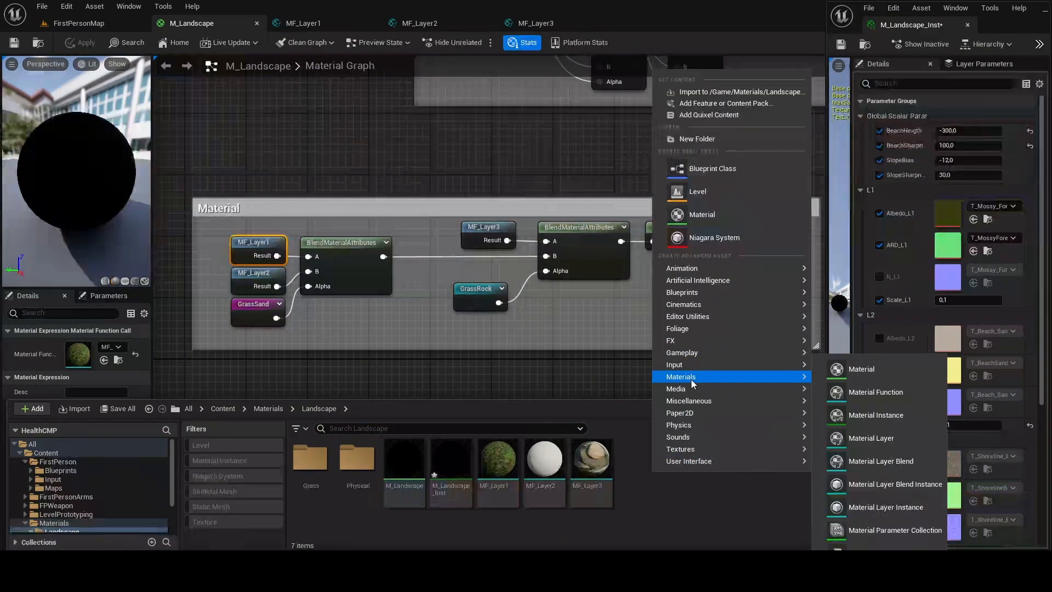
left_click(865, 392)
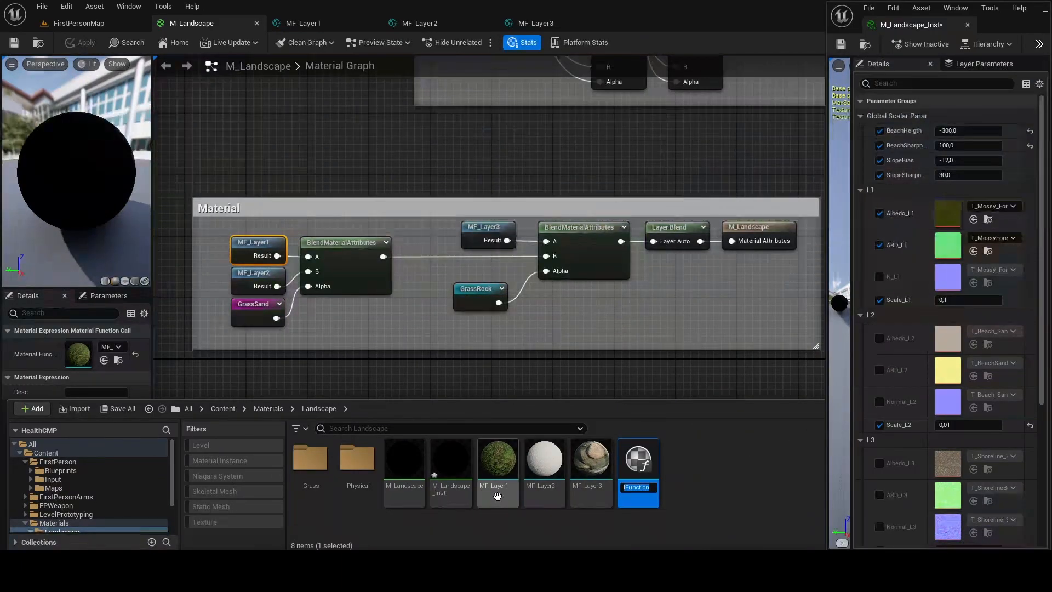
key("Return")
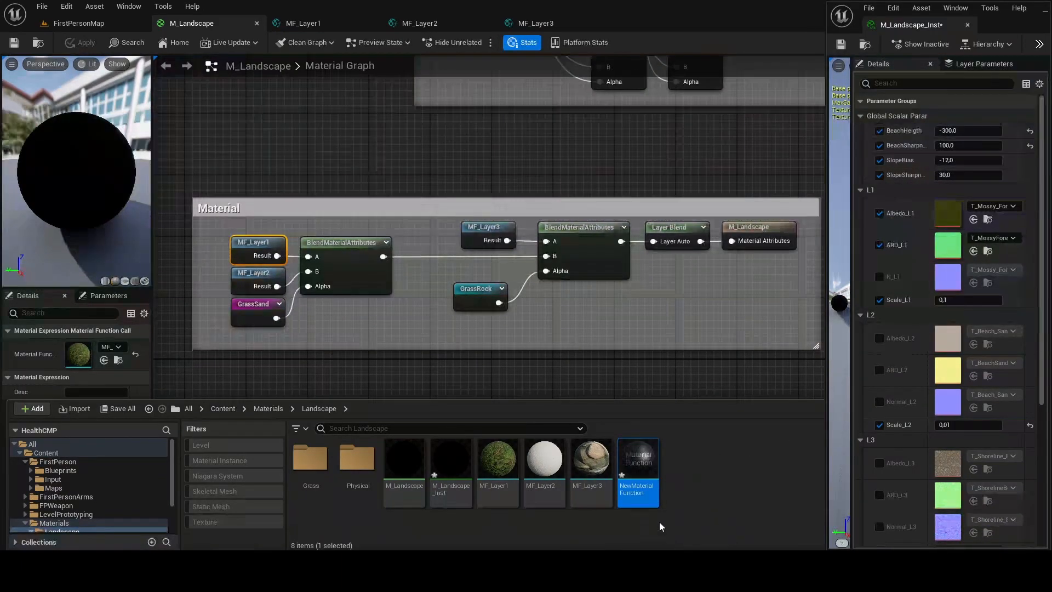
key("Delete")
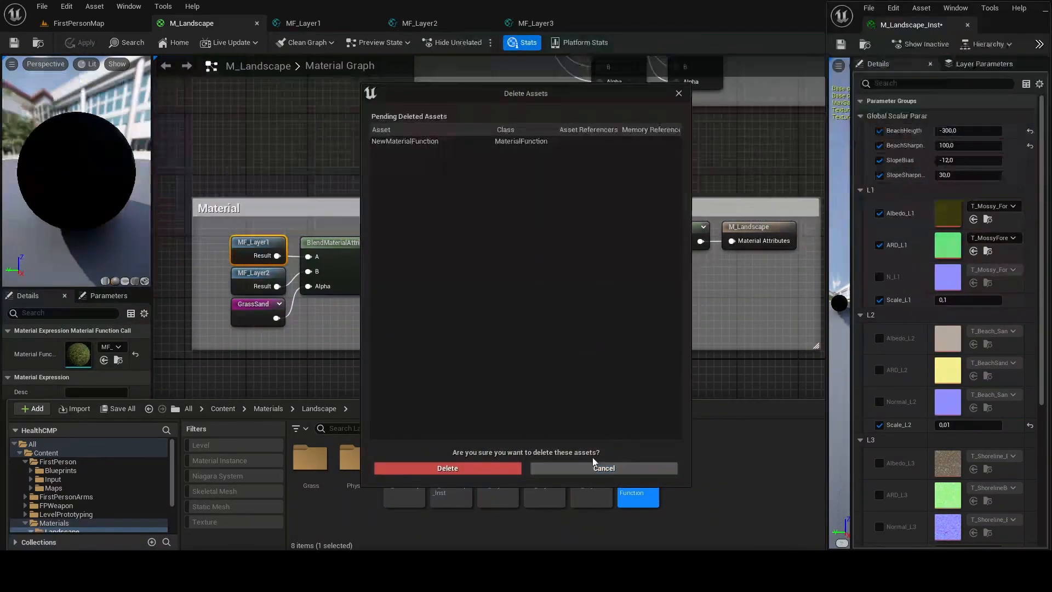
left_click(474, 469)
- Open the MF_Layer1 function and add the three textures of the Mossy_Forest_Floor Megascans surface to its graph
double_click(495, 485)
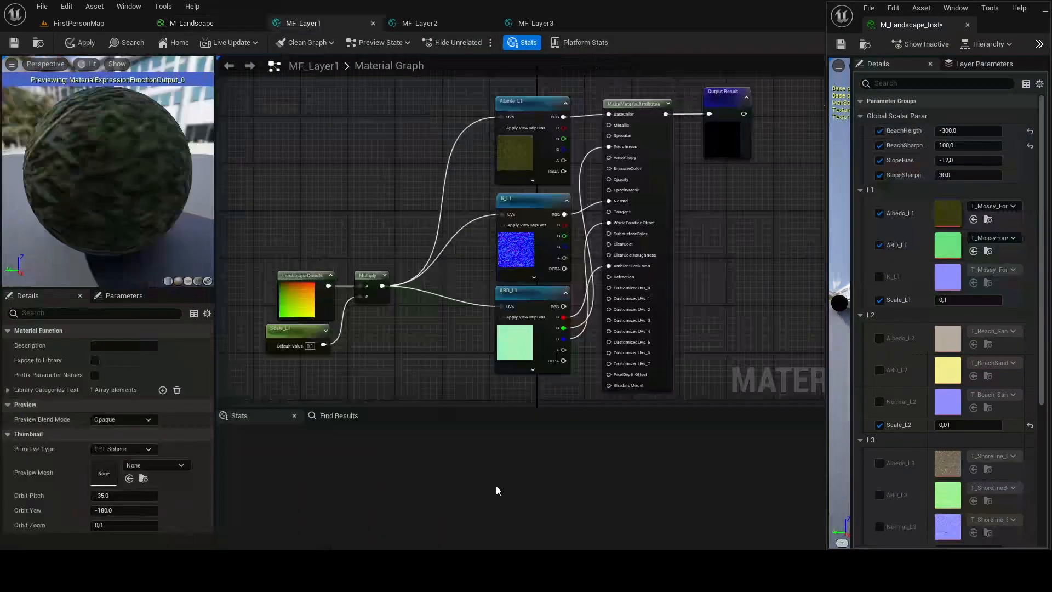
left_click(67, 516)
left_click(57, 510)
double_click(310, 459)
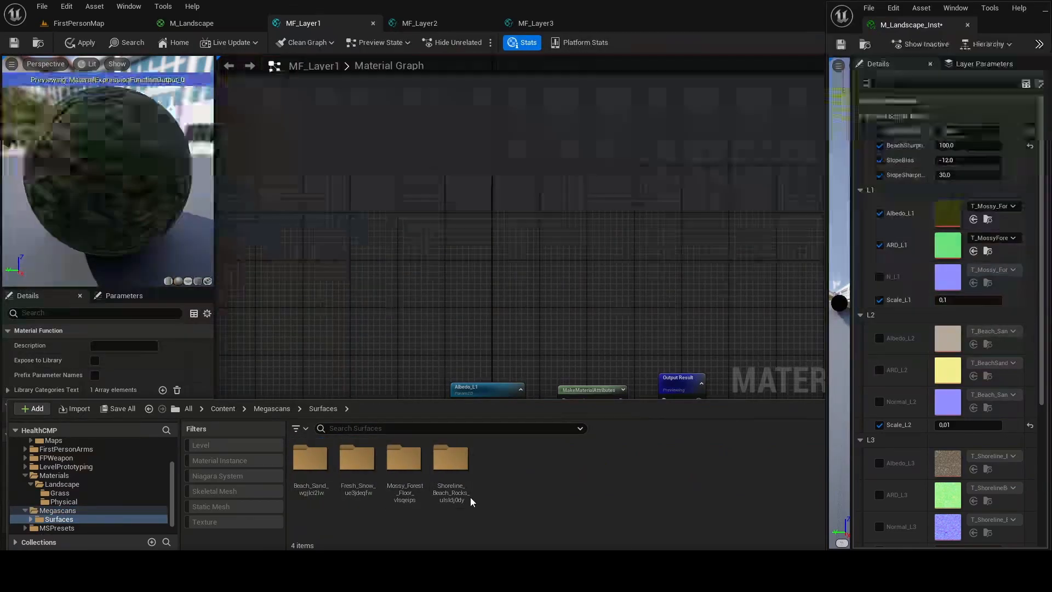
double_click(392, 494)
left_click(371, 475)
left_click(451, 471, "shift")
left_click_drag(356, 471, 497, 203)
- Arrange the new texture samples in a column above the existing Albedo_L1 node
right_click_drag(524, 284, 515, 325)
left_click(517, 324)
left_click_drag(528, 303, 505, 391)
left_click_drag(453, 213, 464, 141)
- Disconnect the Output Result node from the old network and place it beside the new texture samples
right_click_drag(556, 298, 422, 151)
right_click_drag(485, 143, 503, 330)
right_click_drag(541, 359, 494, 219)
left_click(492, 339, "alt")
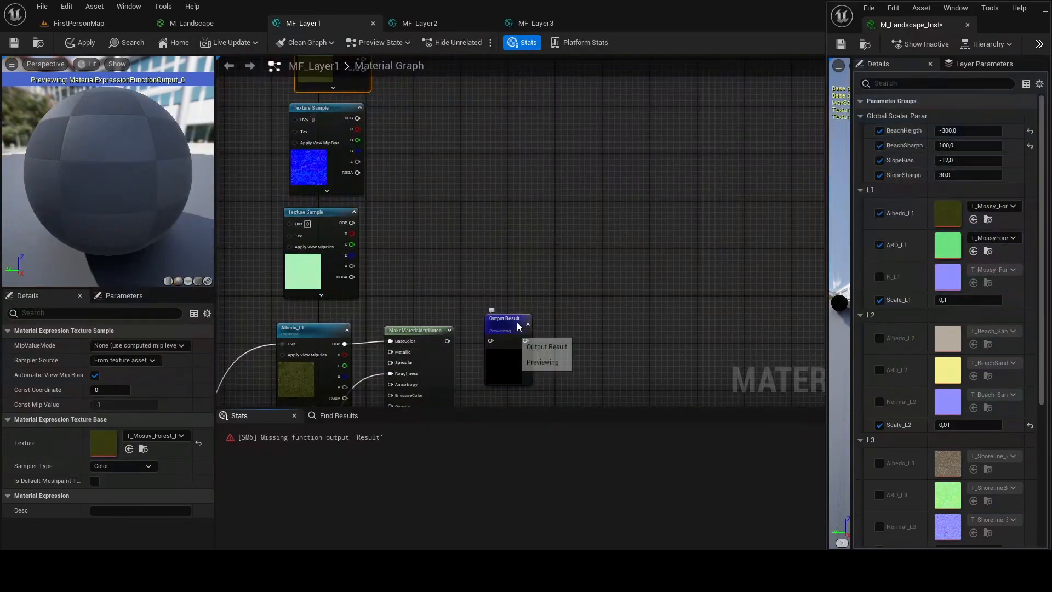
left_click_drag(513, 330, 564, 133)
scroll(566, 133, "up", 3)
right_click_drag(565, 133, 666, 264)
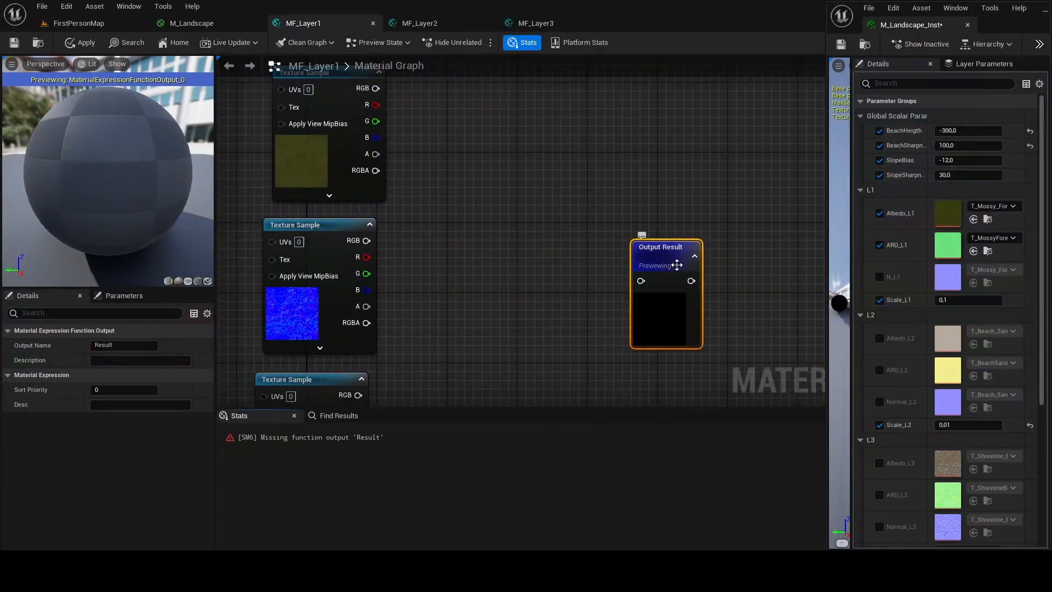
left_click_drag(676, 265, 746, 203)
right_click_drag(570, 213, 597, 278)
- Add a MakeMaterialAttributes node between the texture samples and Output Result, and connect its output to Output Result
right_click(531, 255)
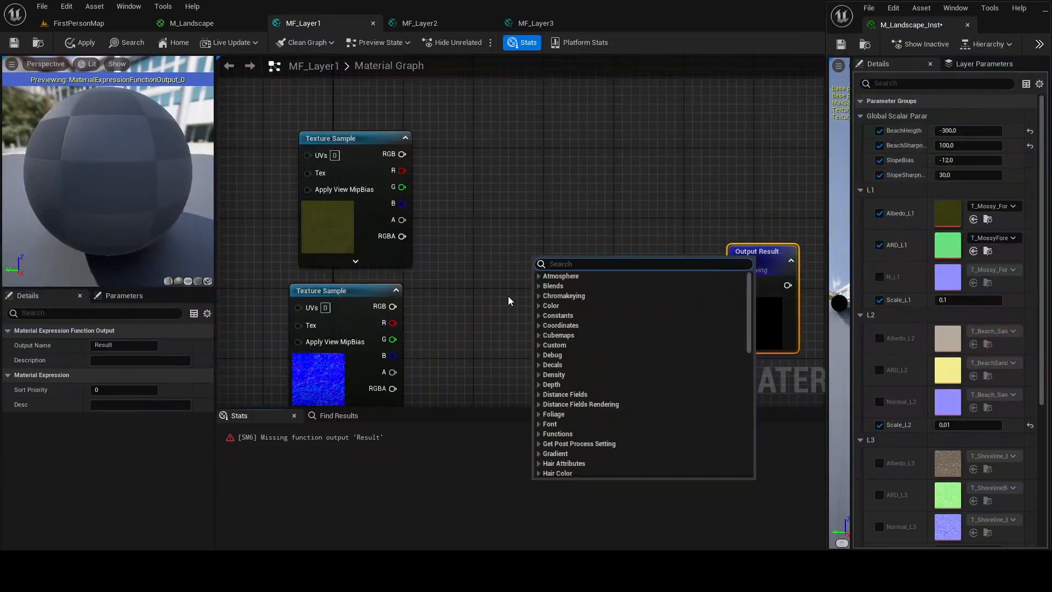
type("make material")
left_click(610, 286)
left_click_drag(610, 282, 595, 243)
right_click_drag(643, 245, 534, 228)
left_click_drag(500, 225, 593, 207)
- Connect the albedo texture's RGB output to BaseColor and the normal texture's RGB output to Normal on MakeMaterialAttributes
right_click_drag(425, 260, 445, 236)
scroll(439, 194, "down", 4)
scroll(464, 253, "up", 4)
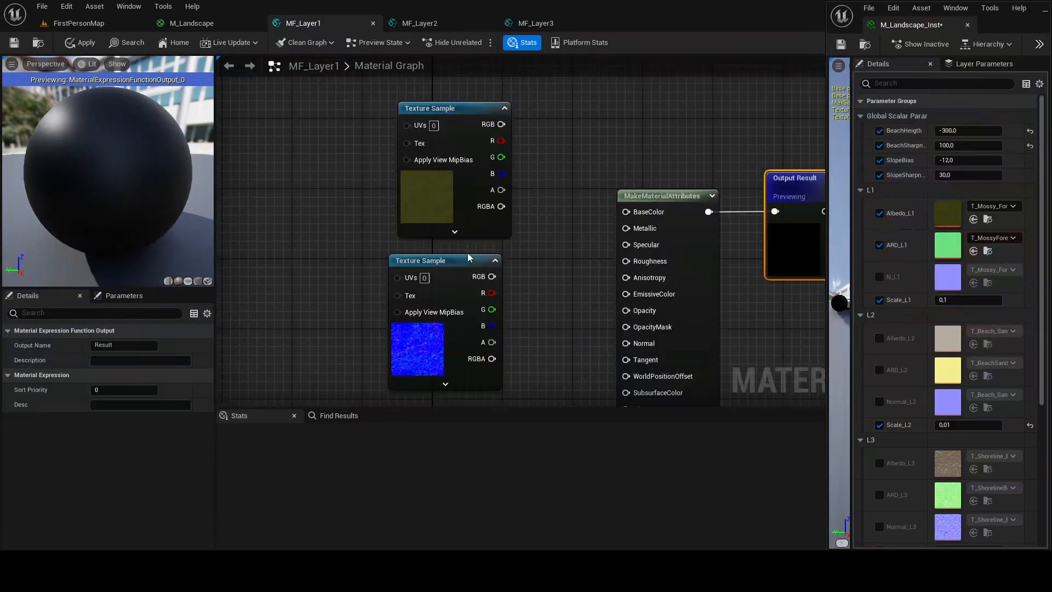
left_click(450, 174)
left_click_drag(499, 125, 642, 217)
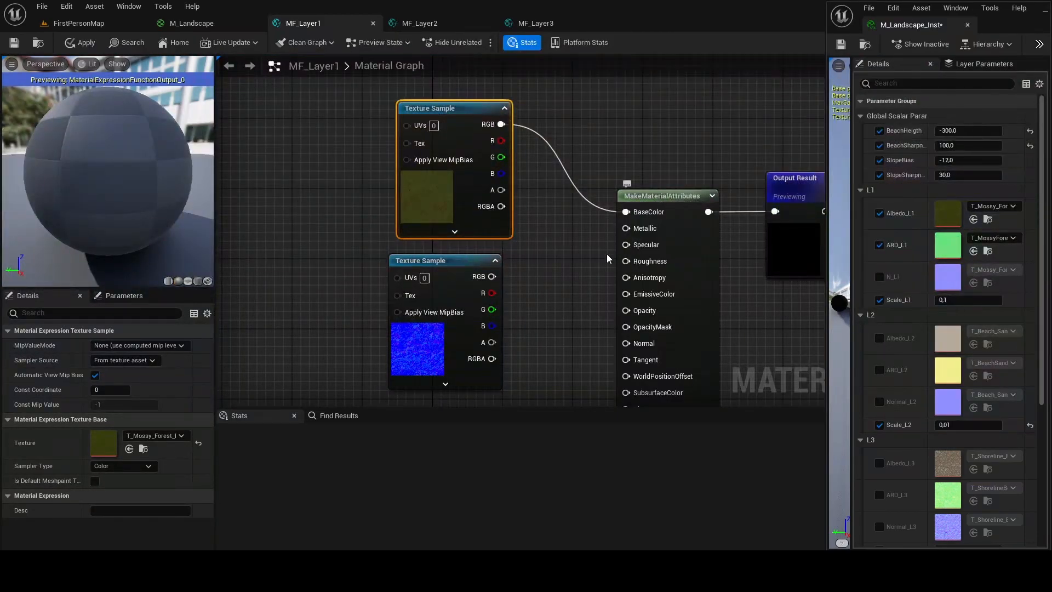
right_click_drag(609, 249, 605, 159)
left_click(499, 285)
right_click_drag(498, 289, 493, 274)
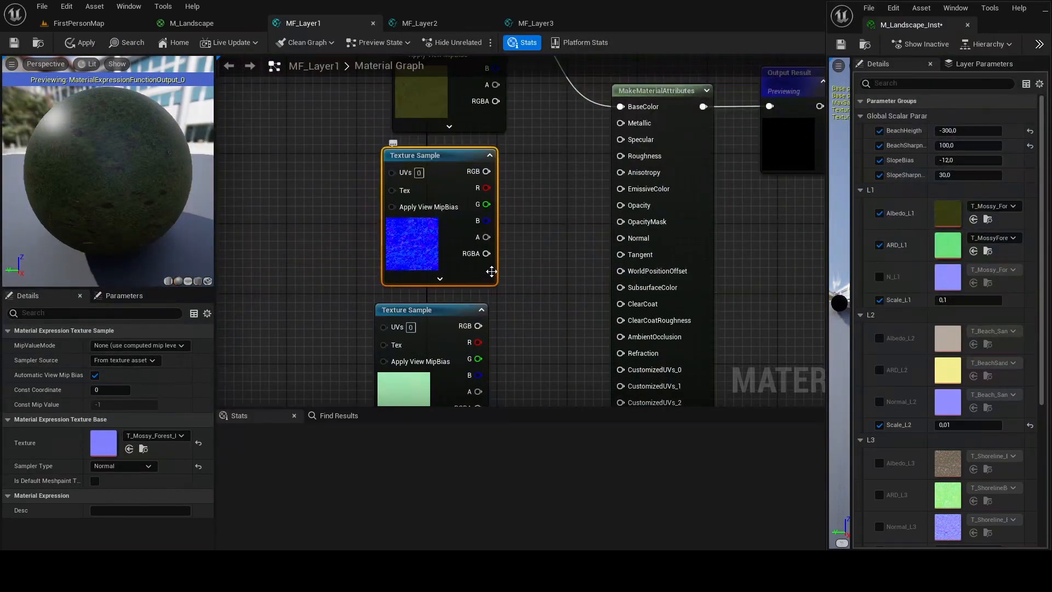
left_click_drag(485, 170, 620, 238)
- Connect the ORDp mask texture's R output to AmbientOcclusion, G to Roughness and B to WorldPositionOffset, and apply the function changes
right_click_drag(549, 355, 557, 293)
left_click(436, 304)
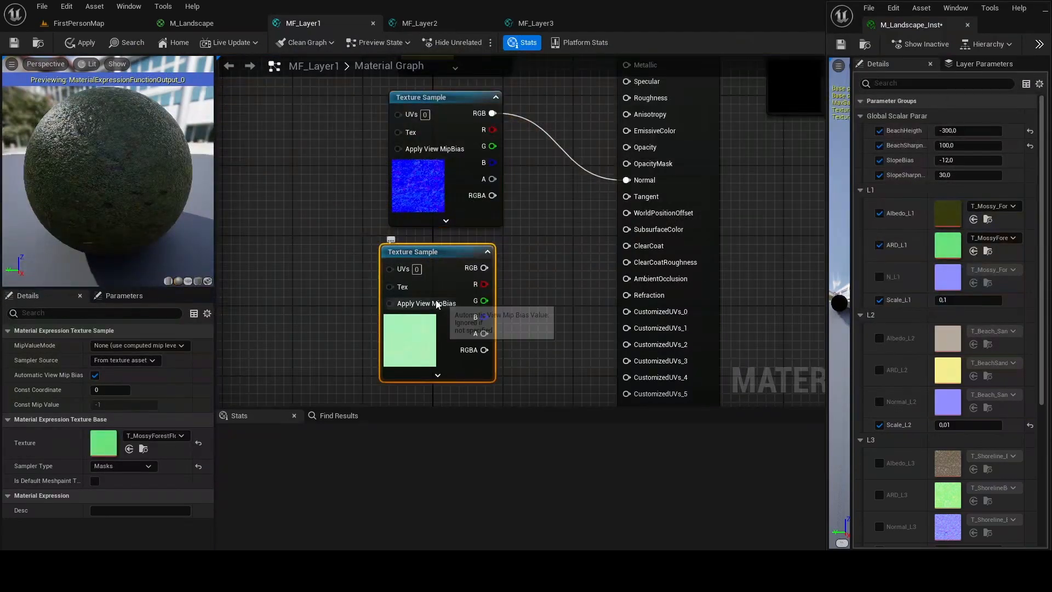
left_click(143, 448)
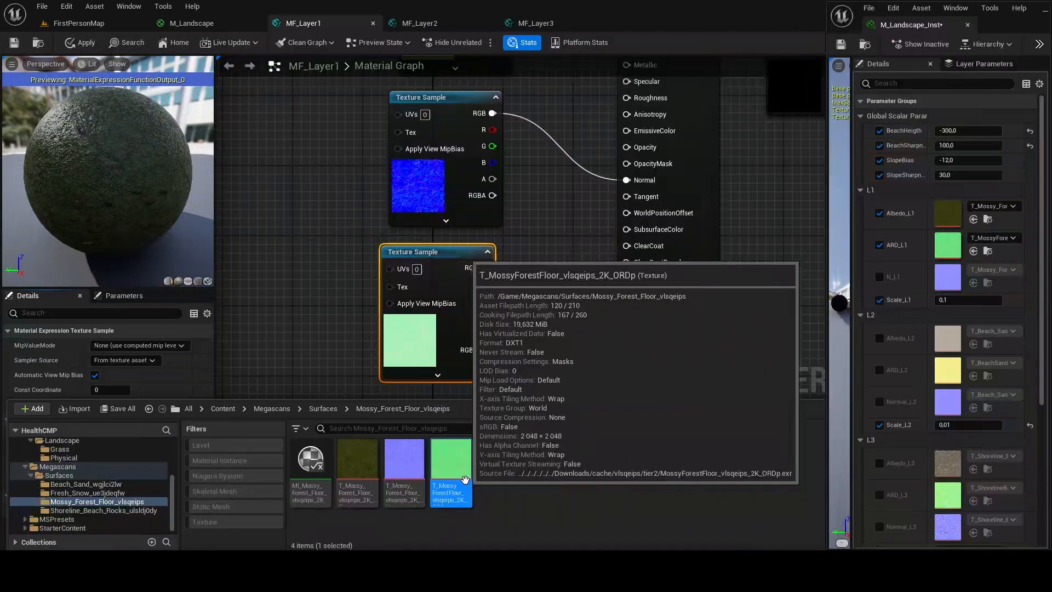
right_click_drag(592, 200, 511, 190)
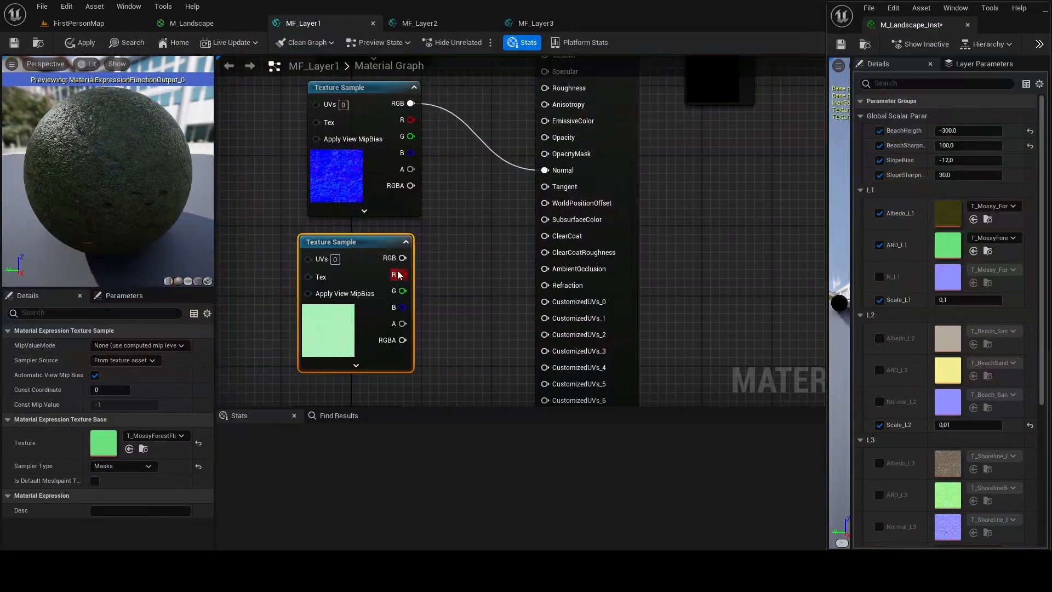
left_click_drag(402, 275, 567, 274)
right_click_drag(566, 273, 549, 336)
left_click_drag(385, 354, 544, 150)
right_click_drag(415, 365, 412, 267)
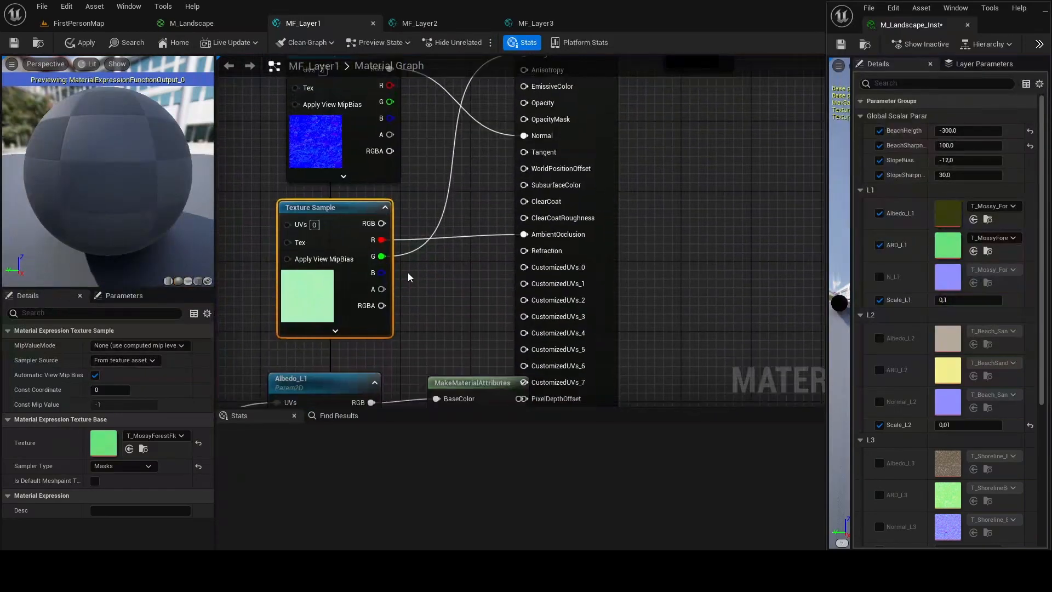
left_click_drag(382, 272, 547, 169)
right_click_drag(406, 215, 456, 227)
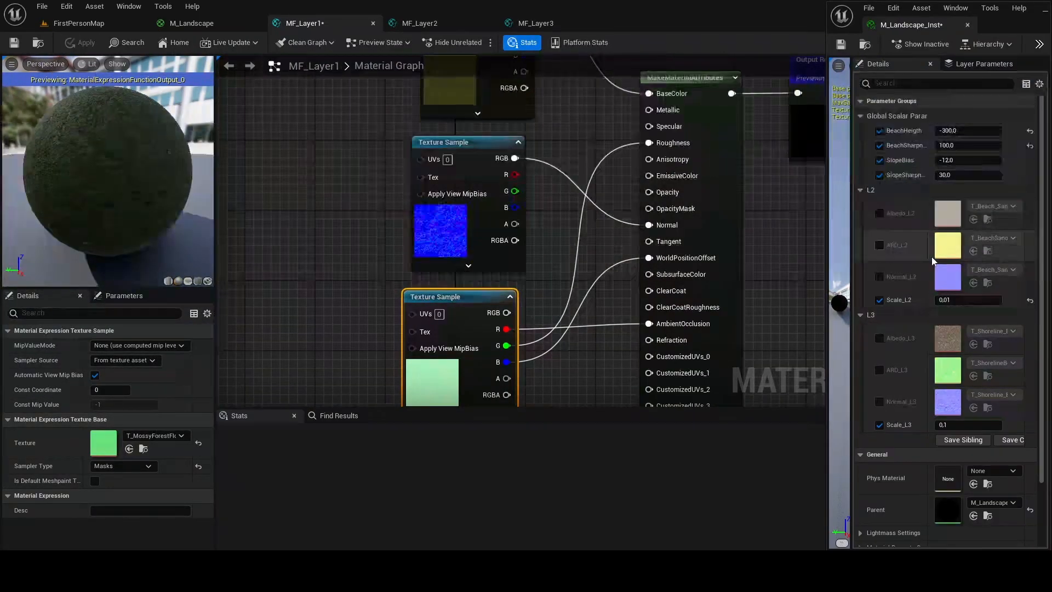
right_click_drag(715, 256, 638, 308)
scroll(893, 255, "down", 1)
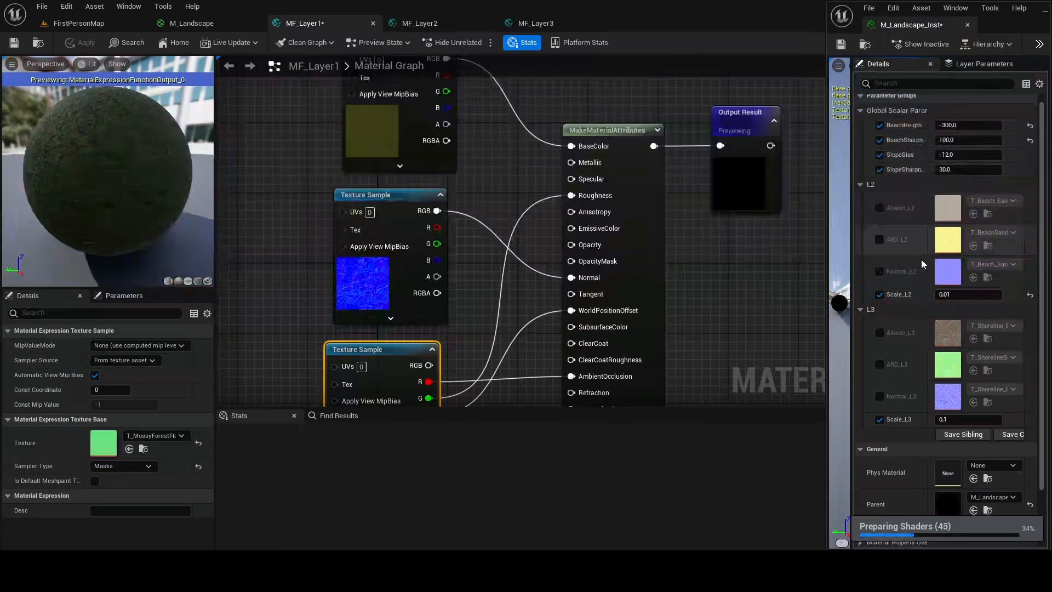
- Convert the albedo texture sample to a parameter named Albedo_L1 and apply the change
right_click_drag(382, 126, 409, 172)
right_click(409, 172)
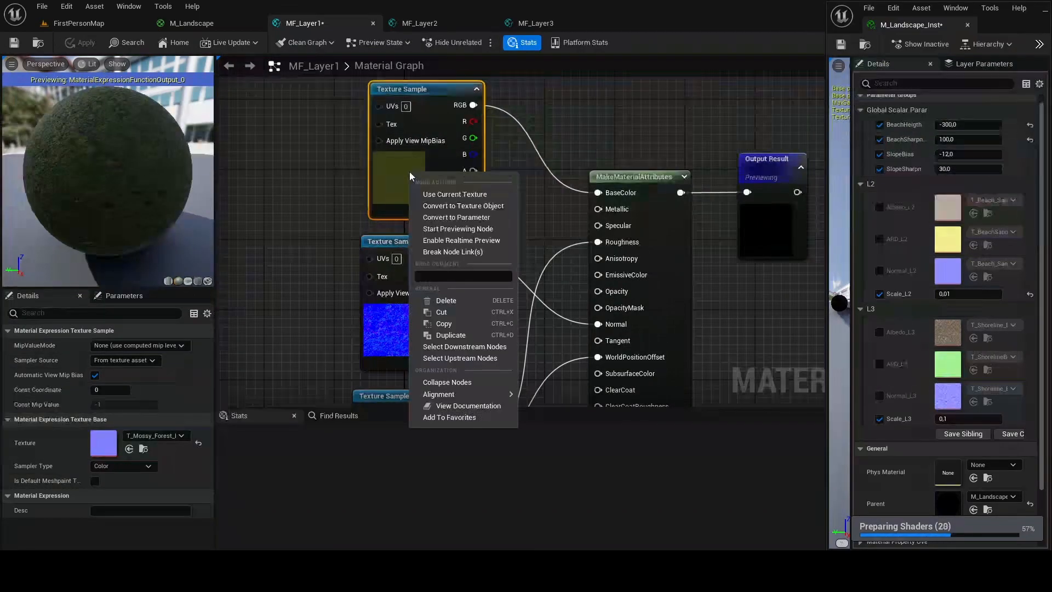
left_click(484, 218)
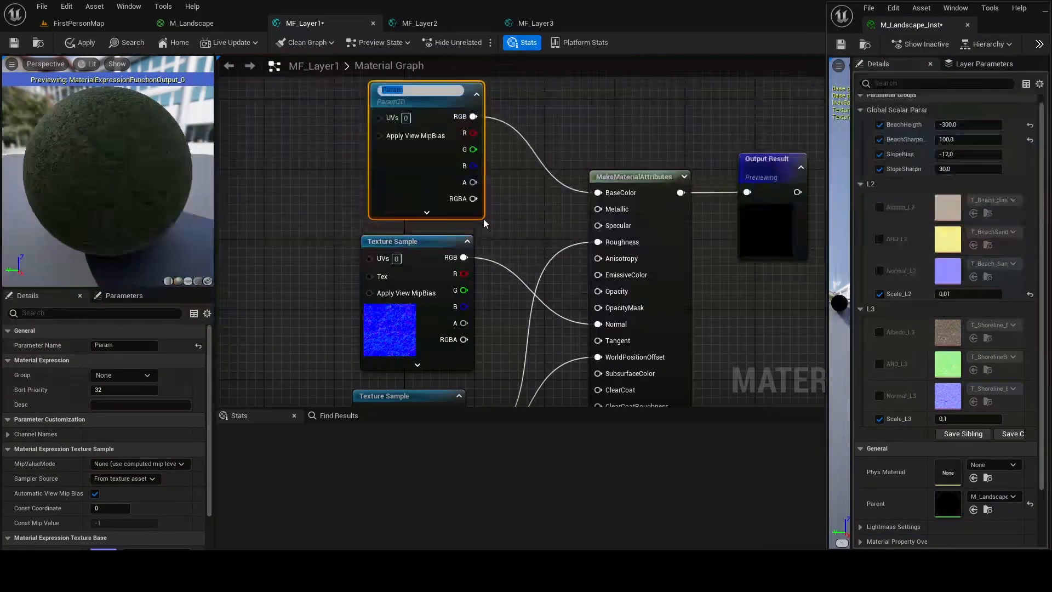
type("Albedo_L1")
key("Return")
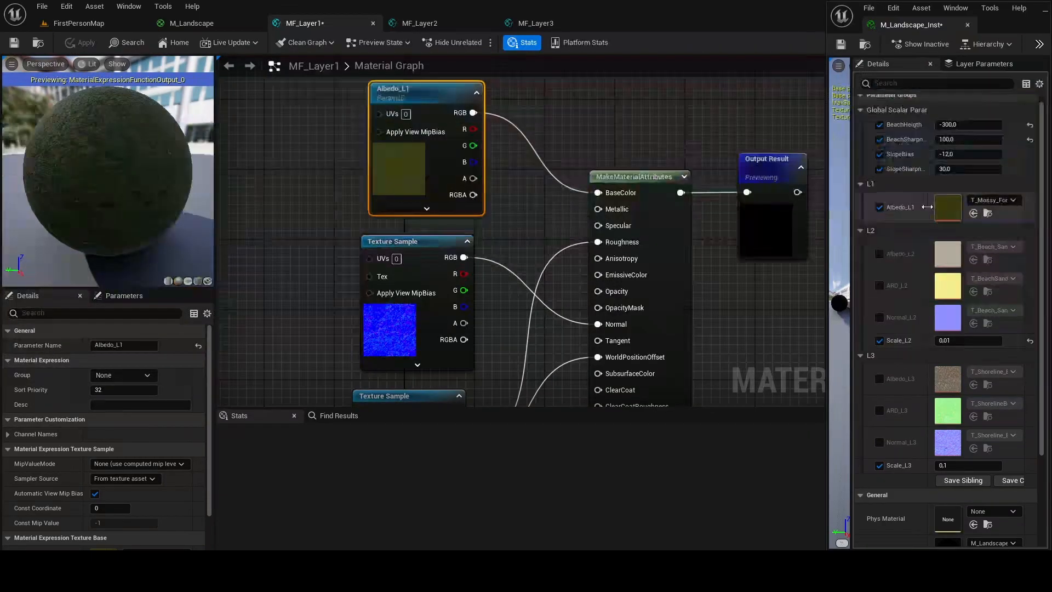
- Look up the Create Material Instance option of the M_Landscape asset, and return to the MF_Layer1 graph
left_click(191, 23)
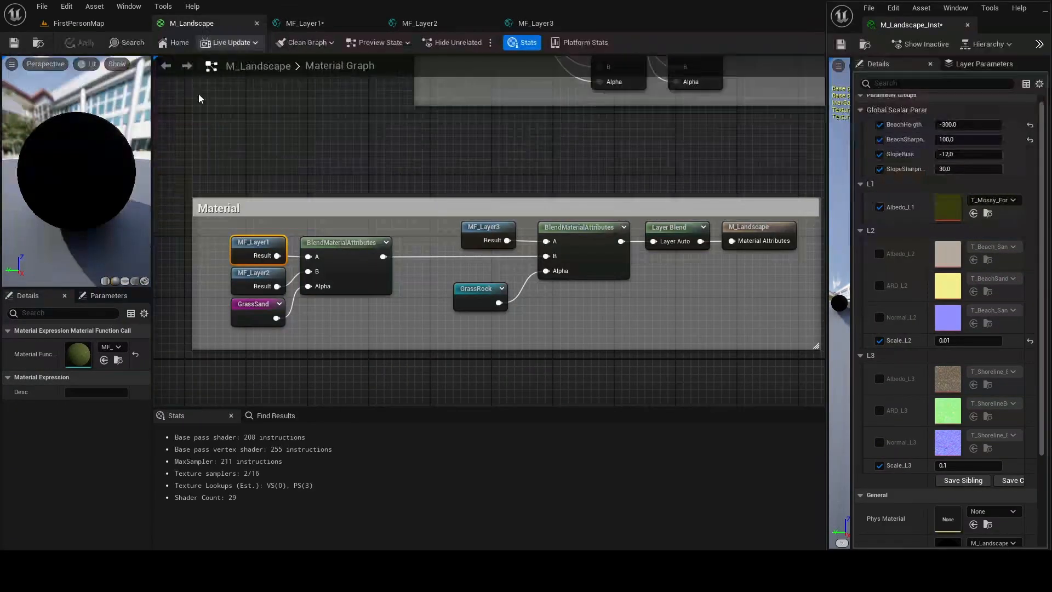
left_click(38, 44)
right_click(412, 465)
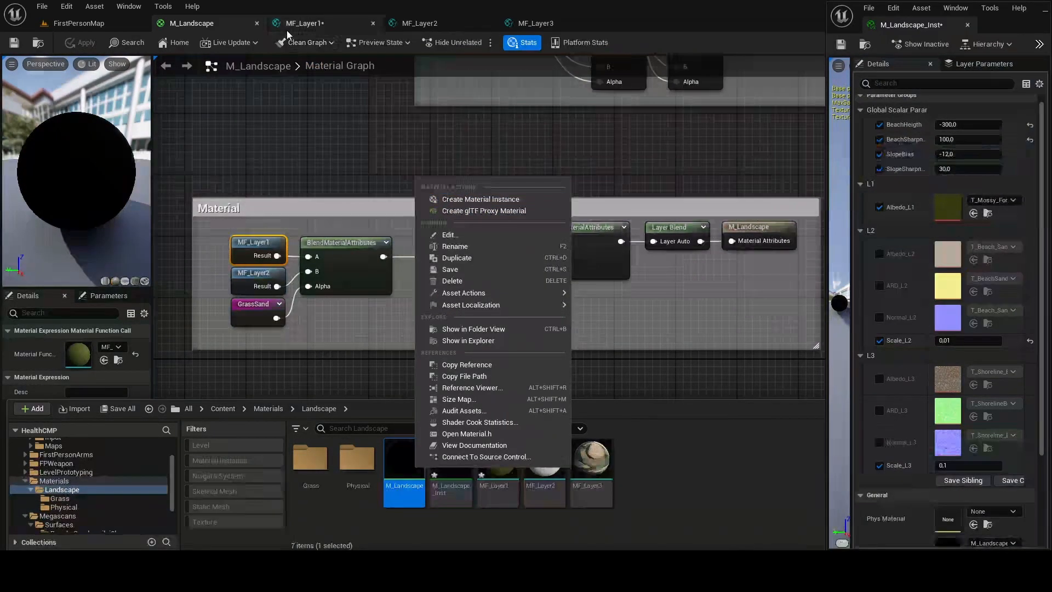
left_click(323, 23)
- Assign the Albedo_L1 parameter to the L1 group
right_click_drag(541, 276, 556, 253)
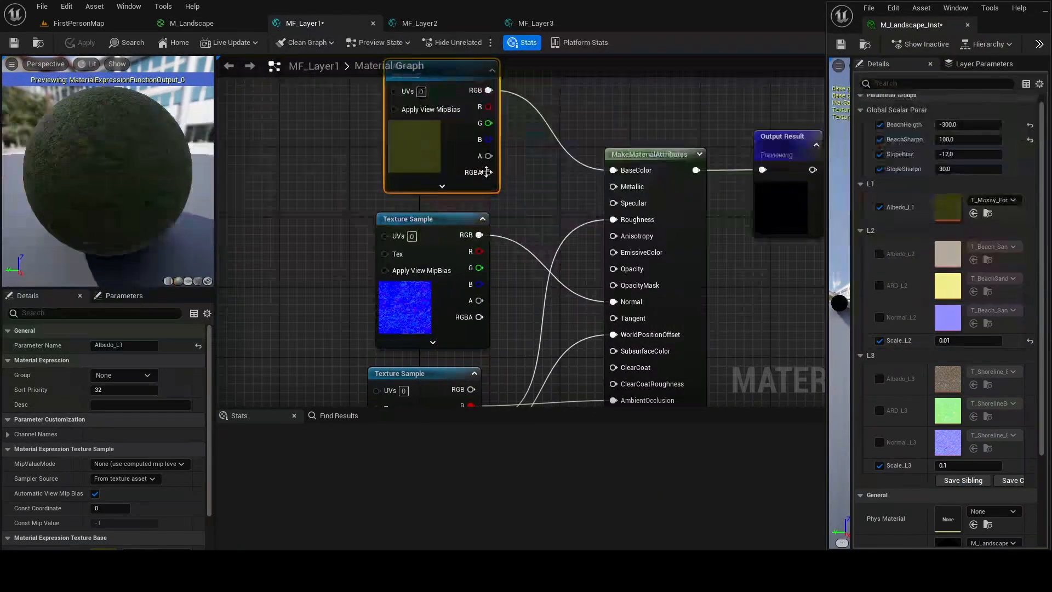
right_click_drag(539, 193, 499, 230)
left_click_drag(439, 192, 430, 193)
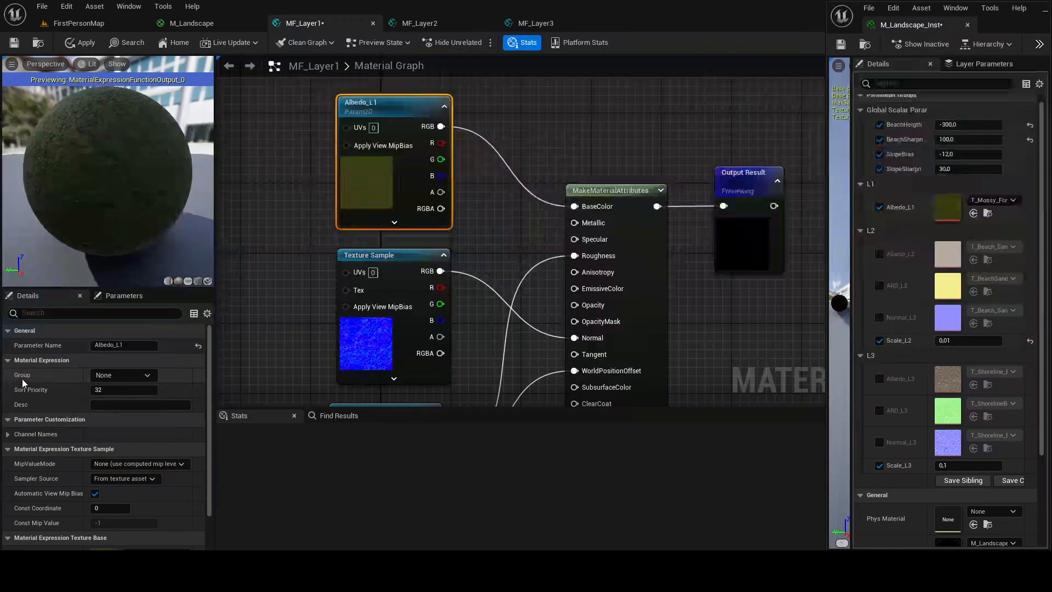
left_click(143, 376)
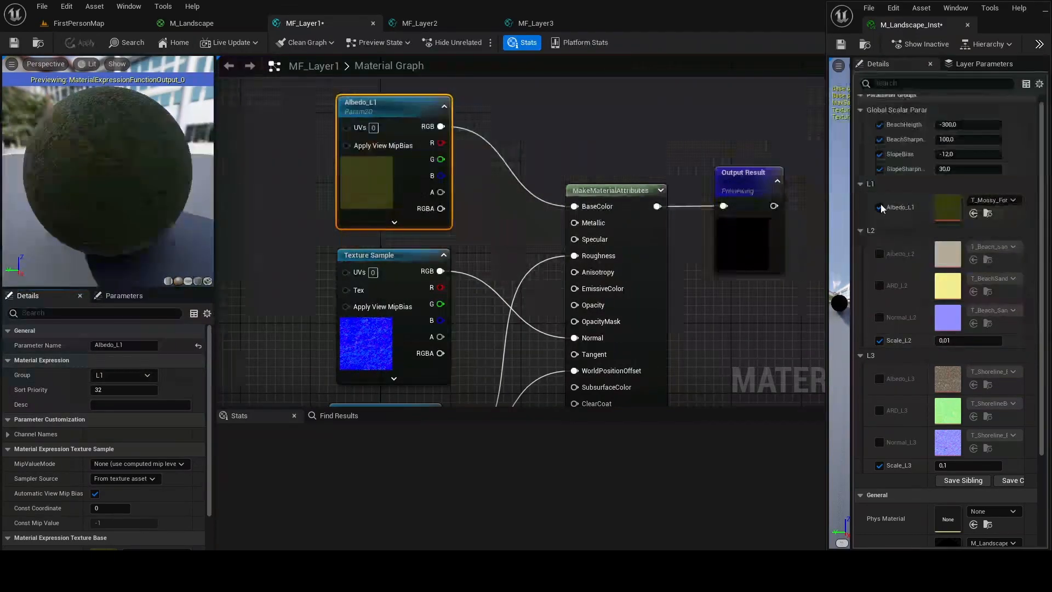
- Convert the normal texture sample to a parameter named N_L1, placed in the L1 group
right_click_drag(318, 269, 311, 223)
left_click(379, 326)
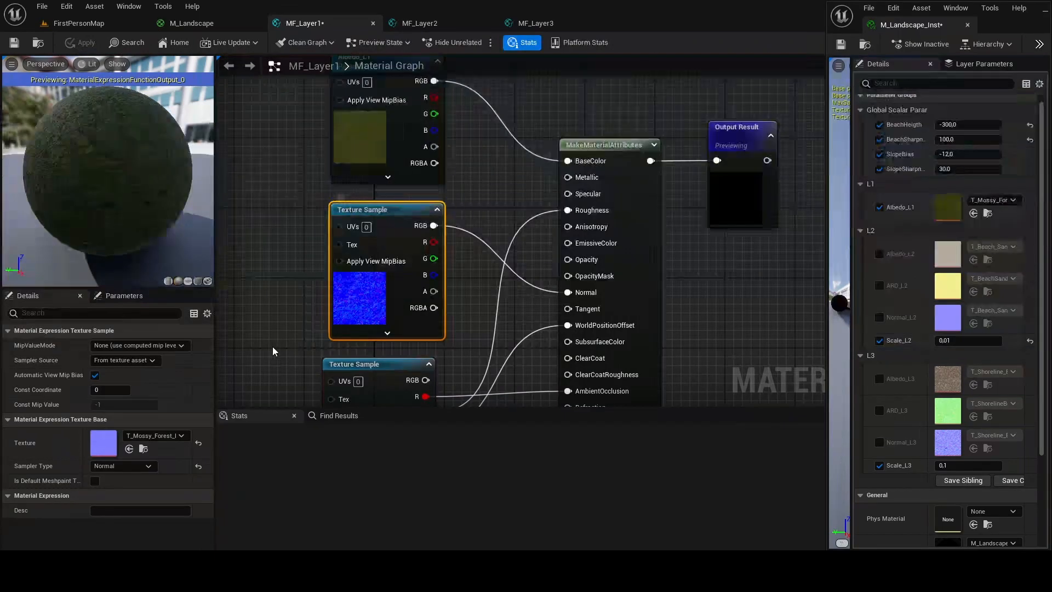
right_click(363, 306)
left_click(419, 357)
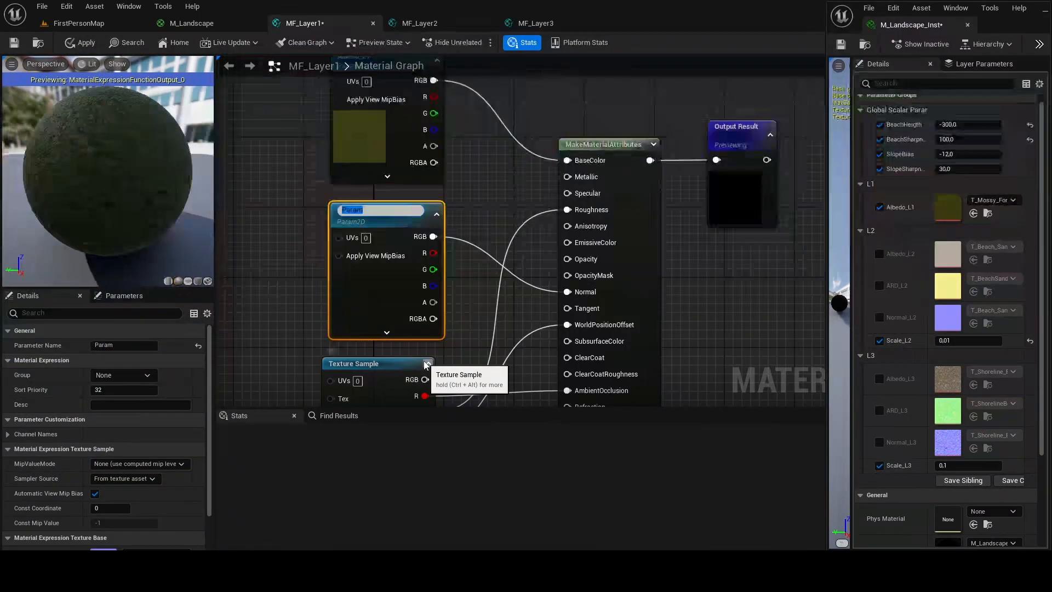
type("N")
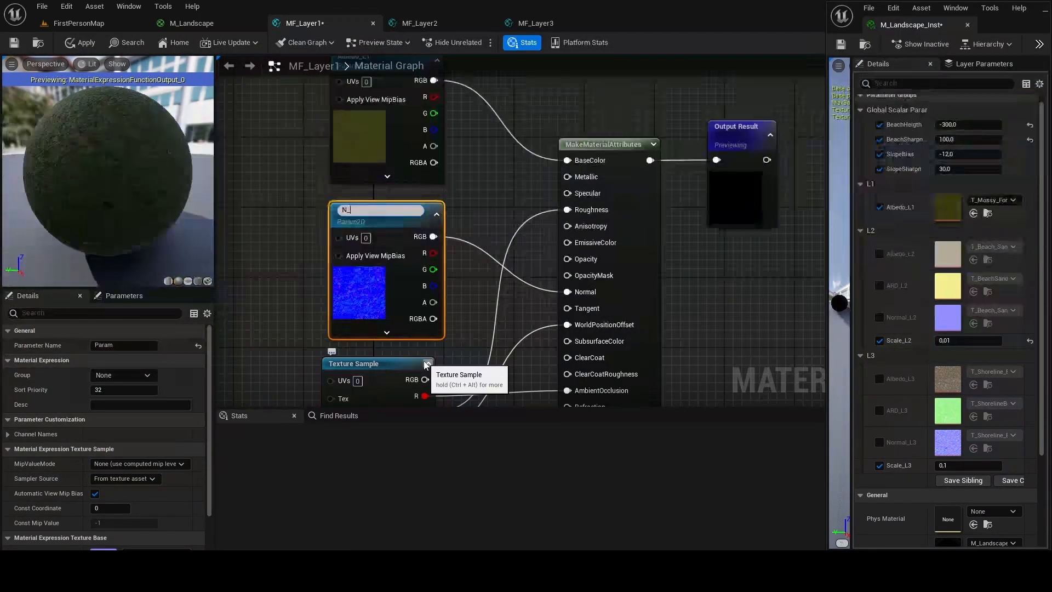
type("_L1")
key("Return")
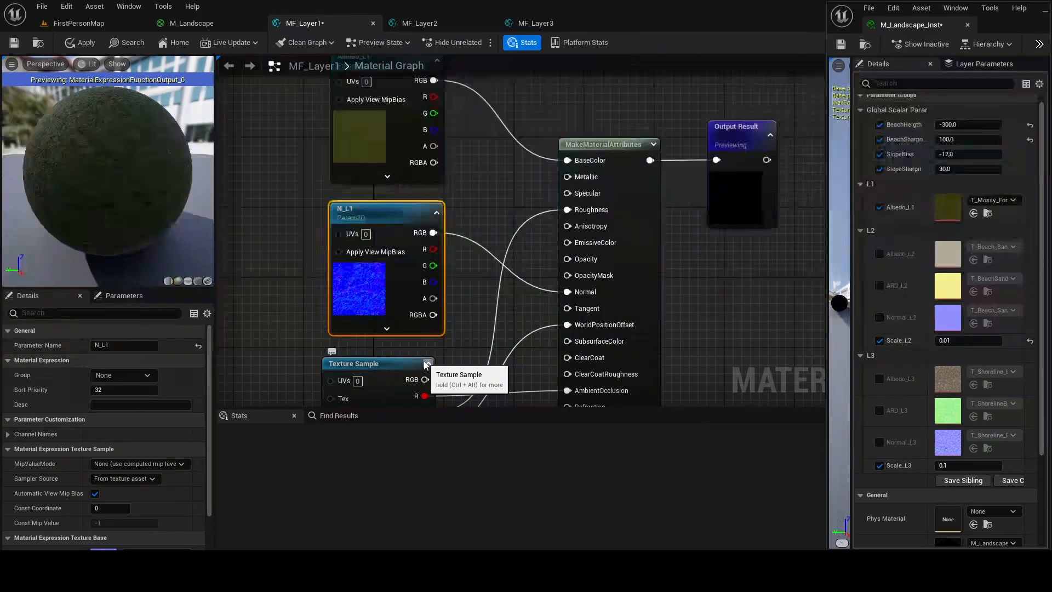
left_click(90, 47)
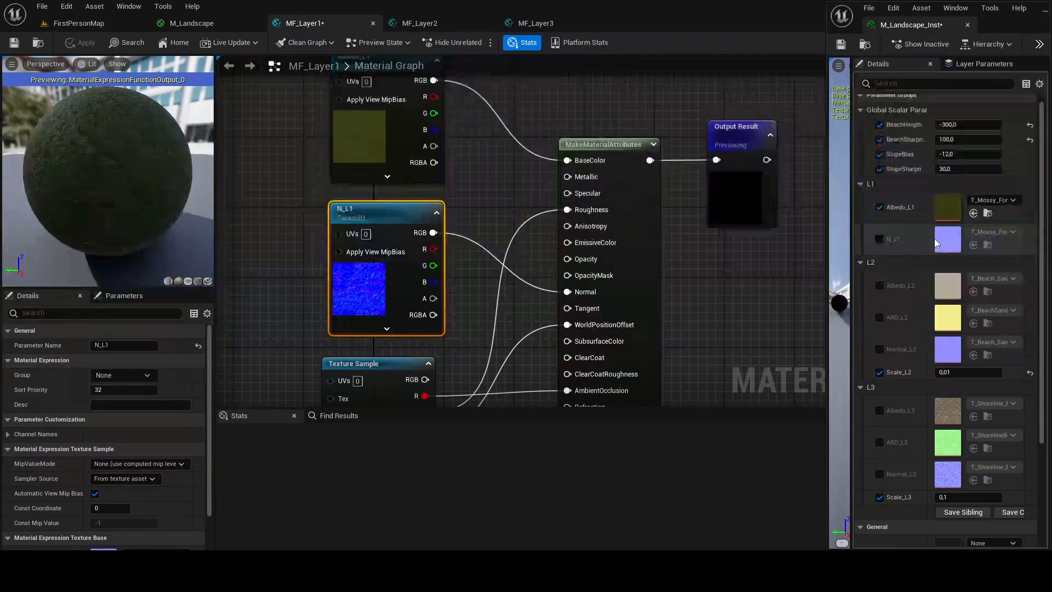
left_click(155, 379)
left_click(94, 385)
- View the Convert to Parameter option for the ORDp mask texture sample
right_click_drag(414, 349, 426, 224)
left_click(411, 240)
right_click(404, 246)
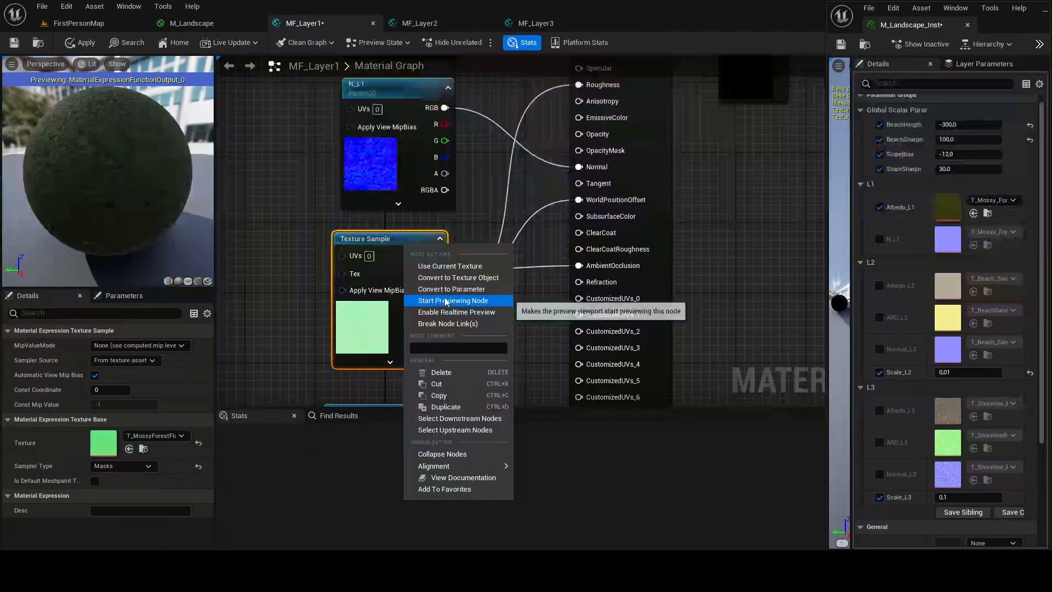
right_click_drag(319, 268, 307, 288)
scroll(307, 289, "down", 3)
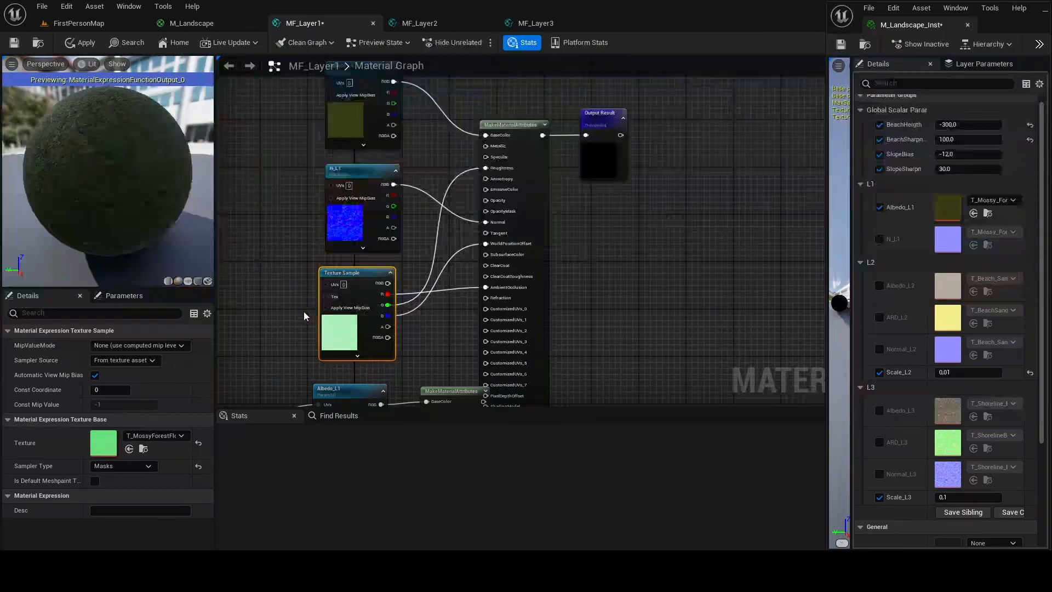
- Delete the demo texture nodes with their MakeMaterialAttributes node, and reconnect the original MakeMaterialAttributes node to Output Result
left_click_drag(307, 312, 370, 138)
right_click_drag(378, 268, 402, 229)
key("Delete")
left_click(540, 212)
key("Delete")
left_click_drag(488, 301, 540, 379)
right_click_drag(413, 345, 520, 58)
scroll(466, 266, "up", 2)
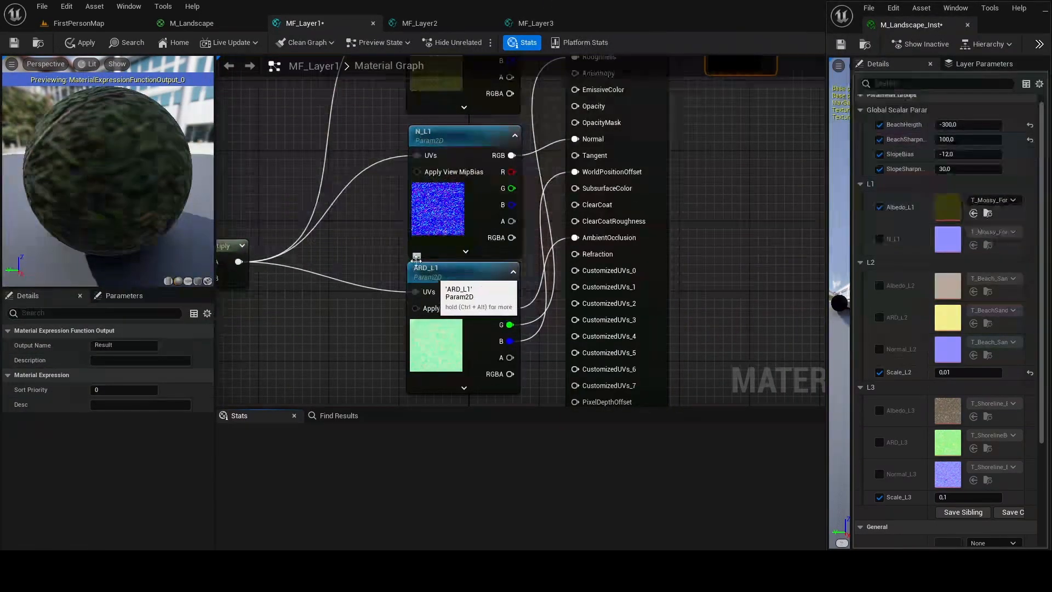
- Rename the Albedo_L1 texture parameter to Albedo_L2 and apply the change to the material function
left_click(506, 144)
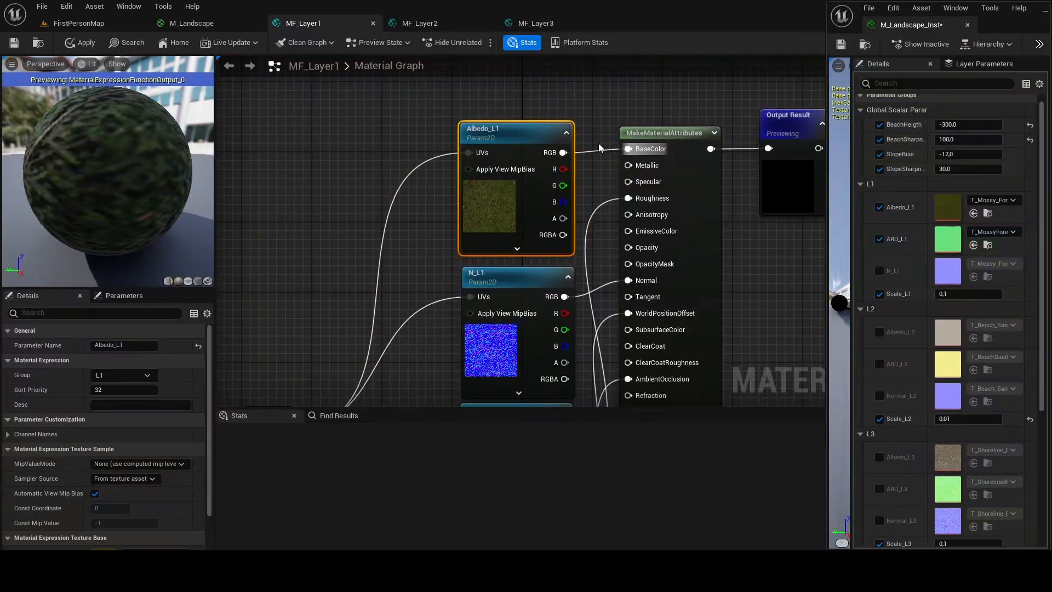
key("F2")
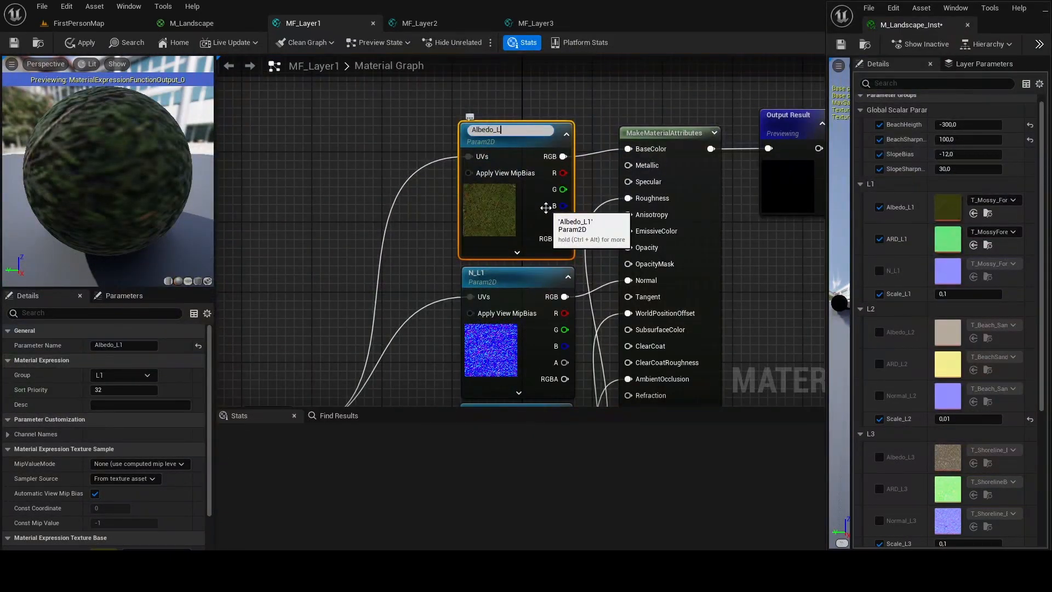
type("Albedo_L2")
key("Return")
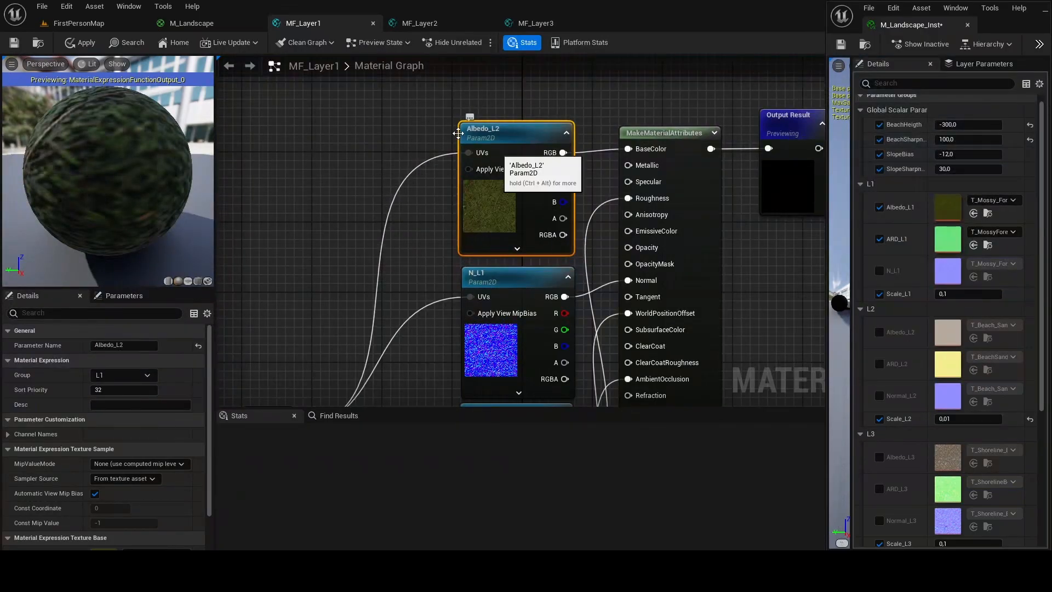
left_click(72, 43)
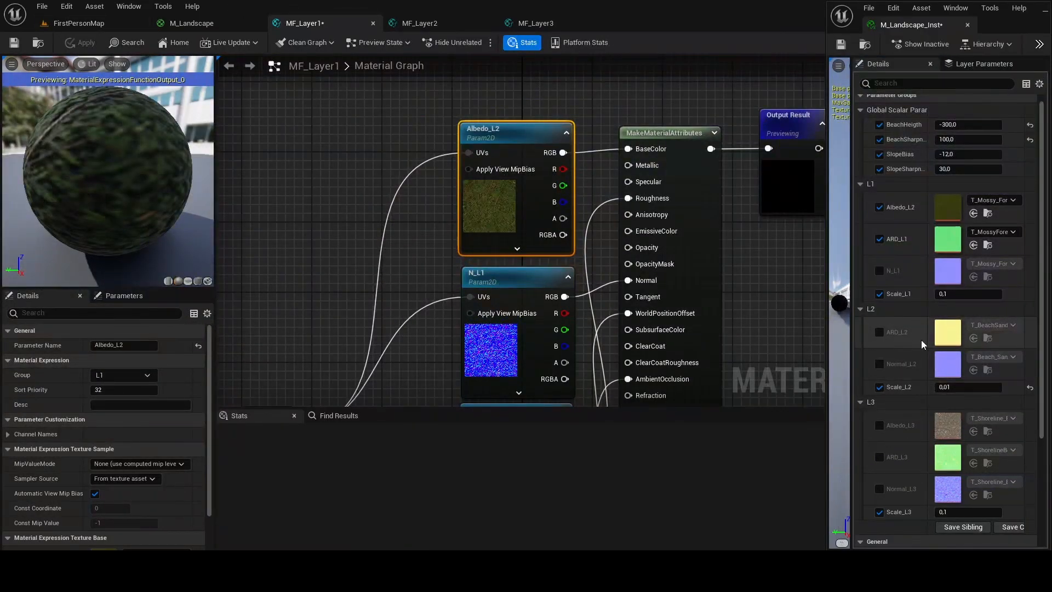
- Restore the albedo texture parameter's name to Albedo_L1 and apply the change
scroll(909, 210, "up", 1)
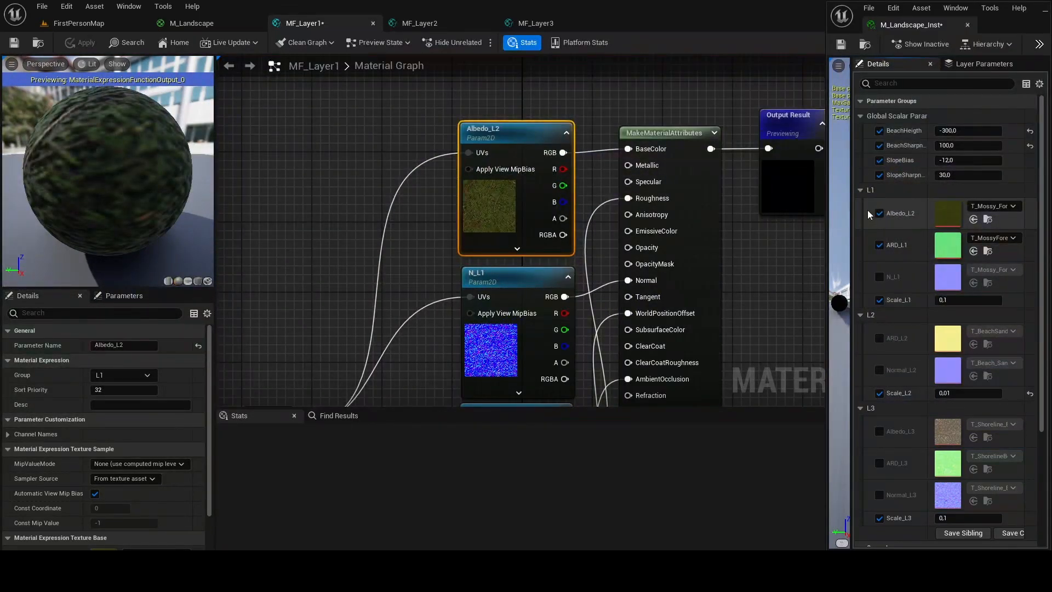
key("F2")
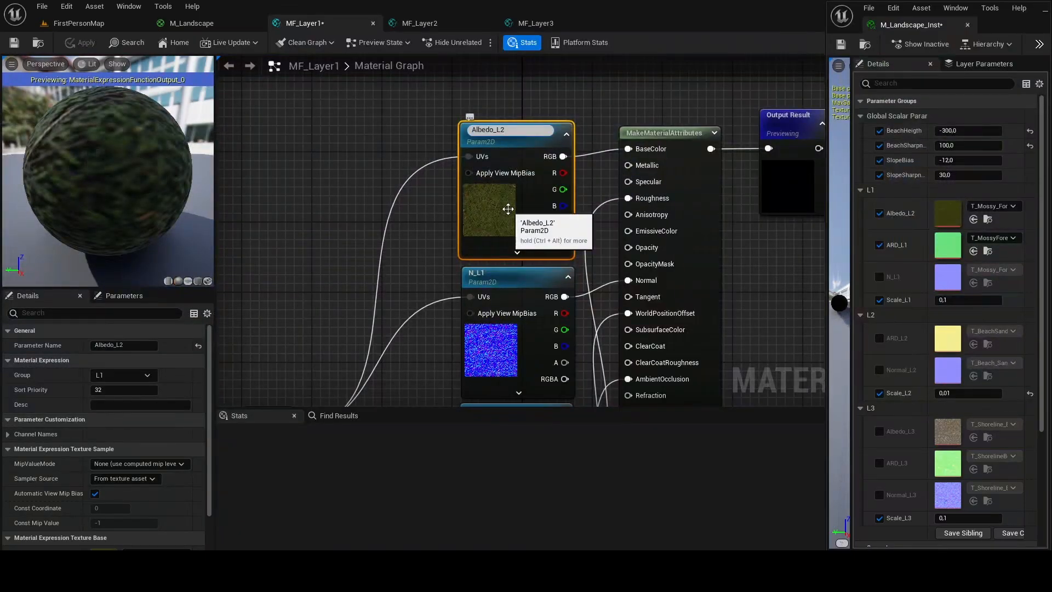
type("Albedo_L1")
key("Return")
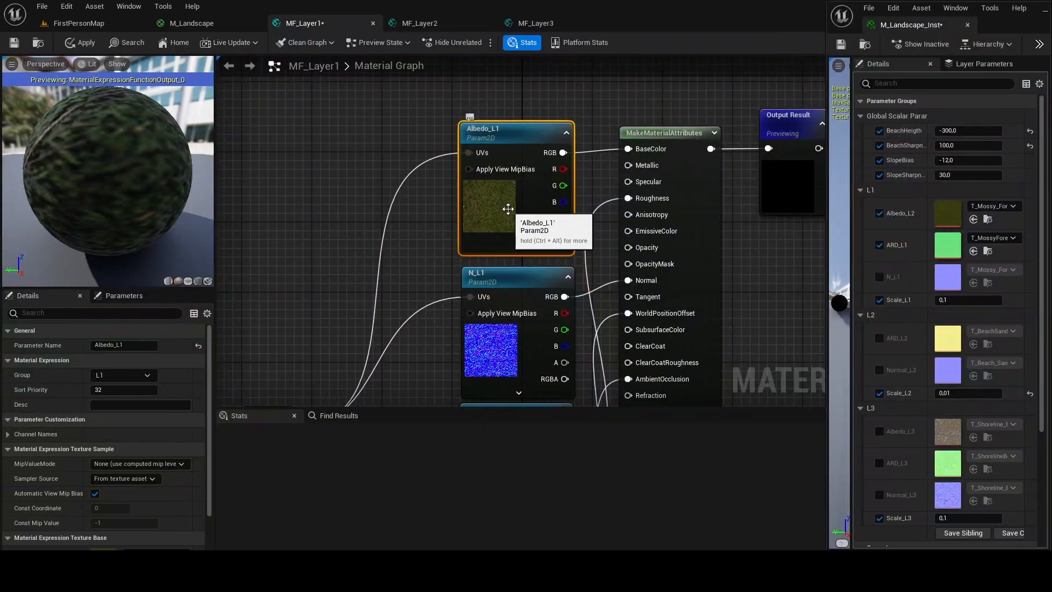
left_click(65, 45)
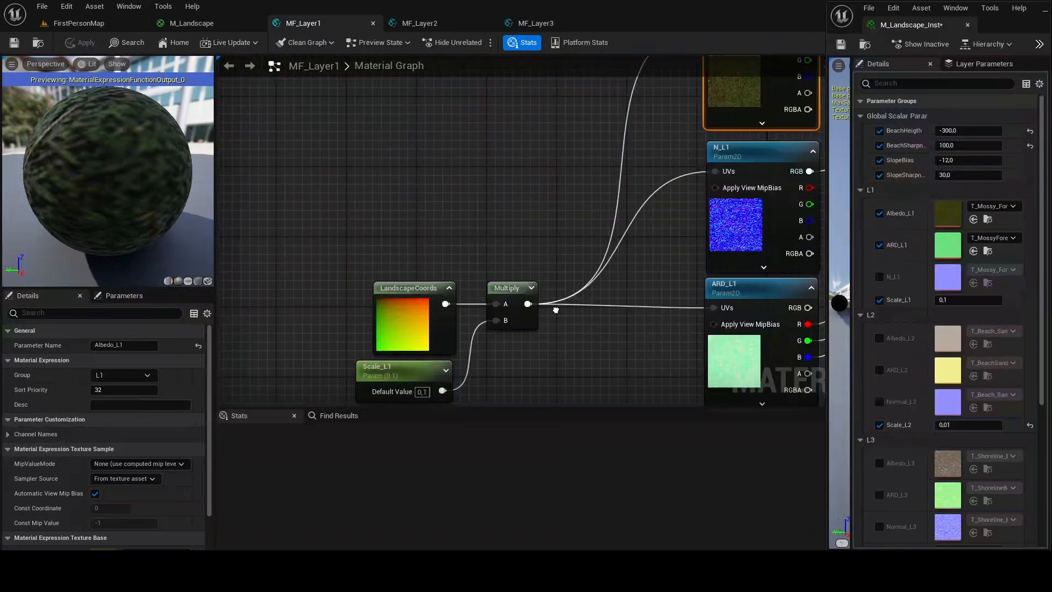
- Add a constant node converted to a parameter below the Multiply node, and delete it again
right_click_drag(555, 308, 527, 272)
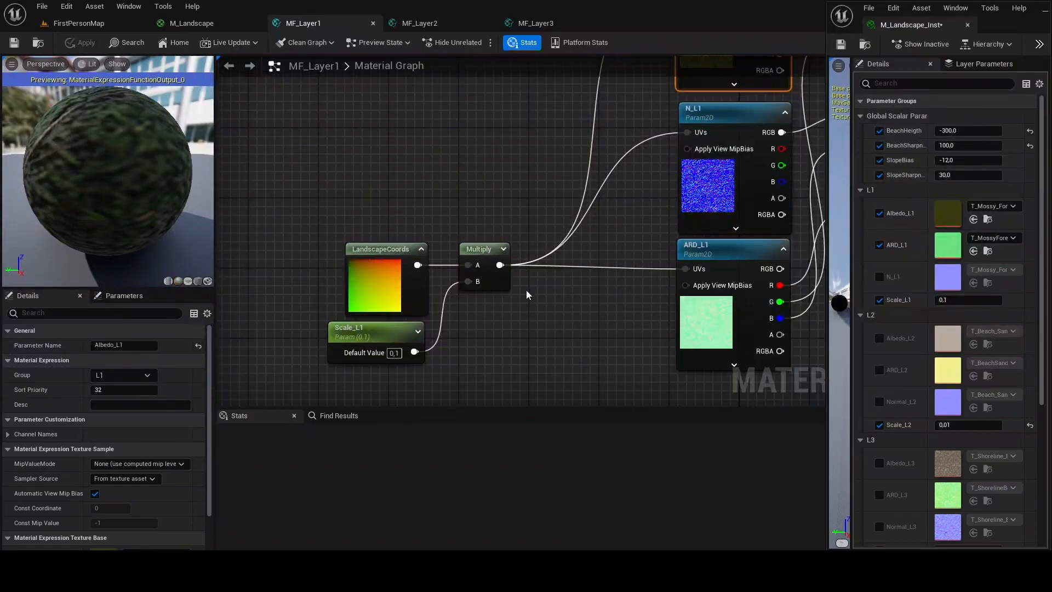
left_click(519, 331)
right_click_drag(508, 352, 483, 300)
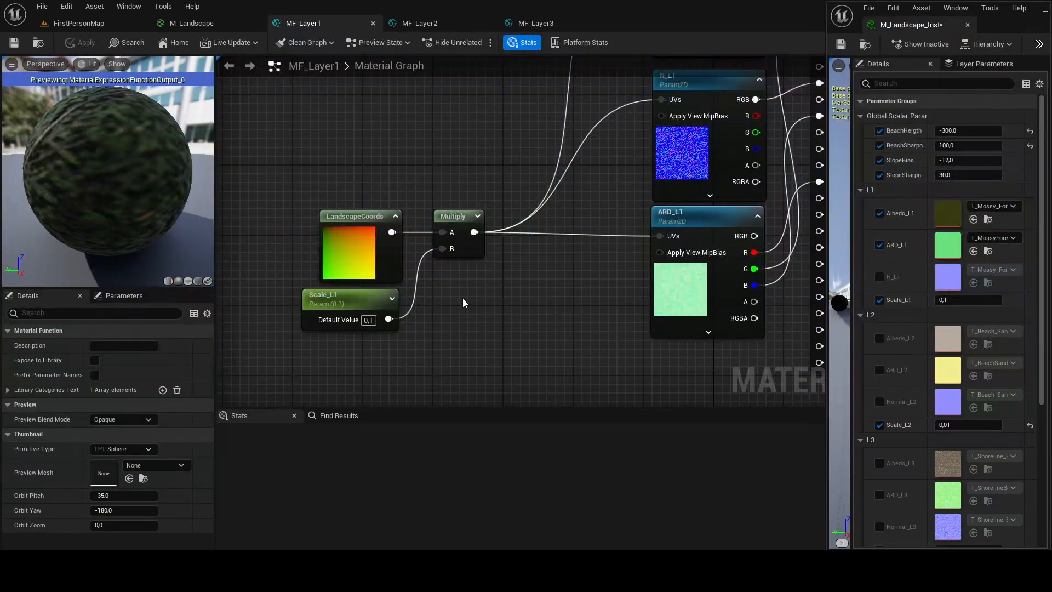
left_click(463, 297)
right_click(487, 309)
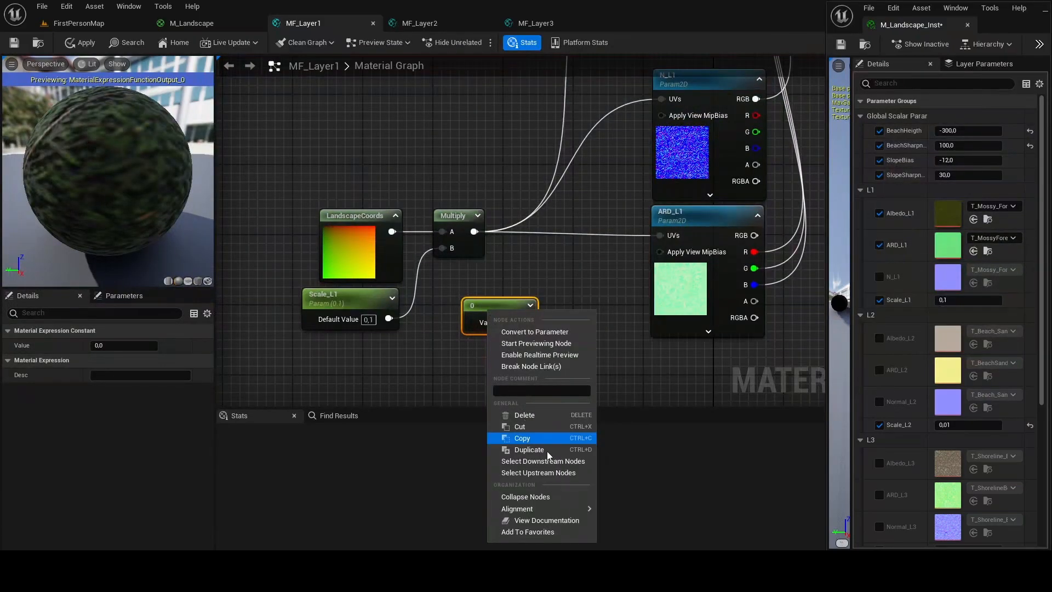
left_click(535, 331)
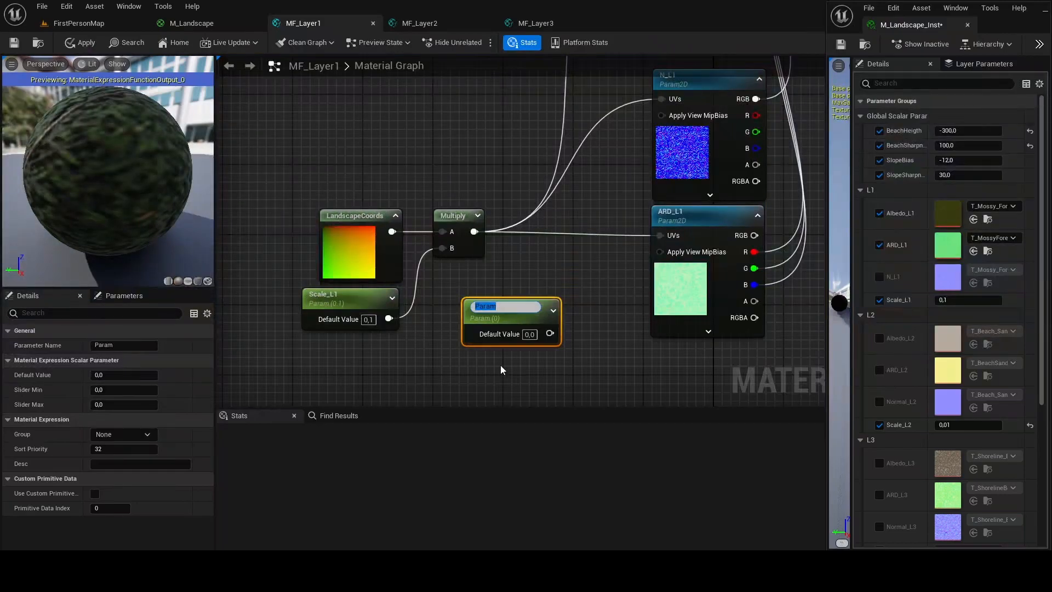
left_click_drag(450, 356, 555, 300)
key("Delete")
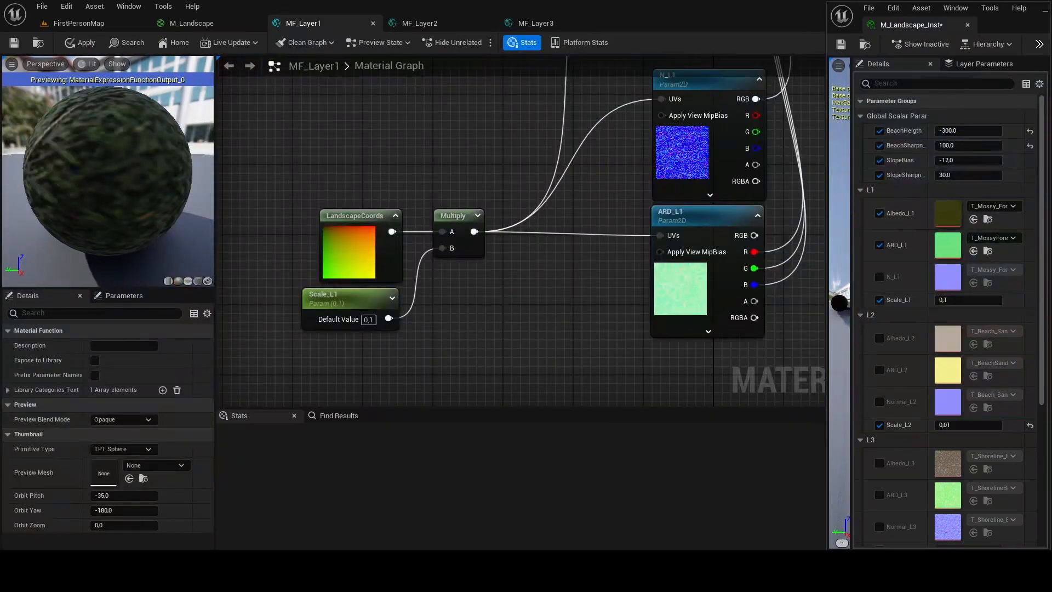
- Select the Scale_L1 parameter to view its settings, and apply the MF_Layer1 changes
right_click_drag(356, 311, 404, 305)
left_click(404, 305)
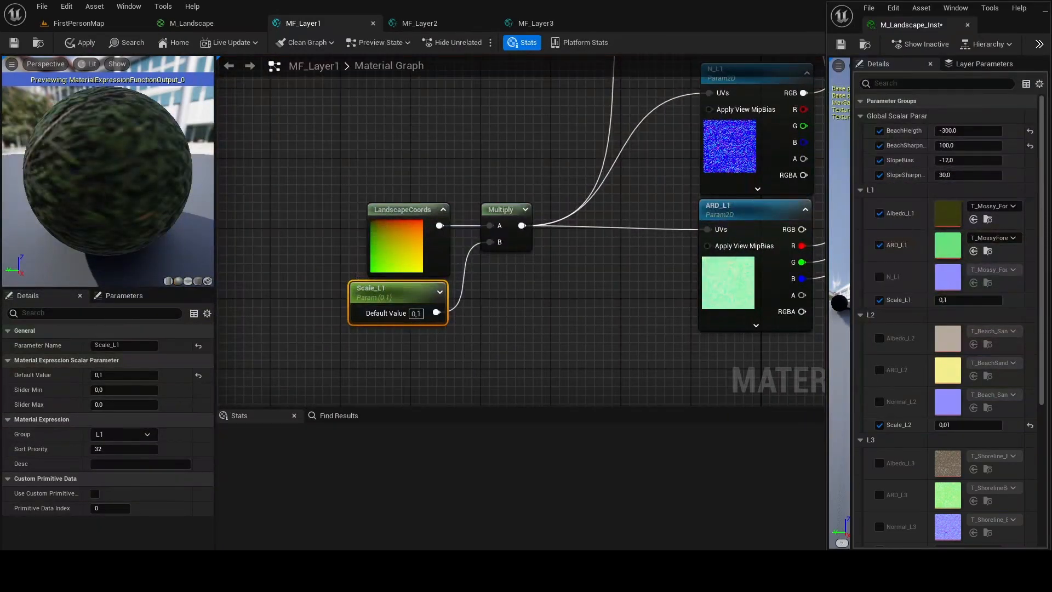
right_click_drag(503, 287, 455, 336)
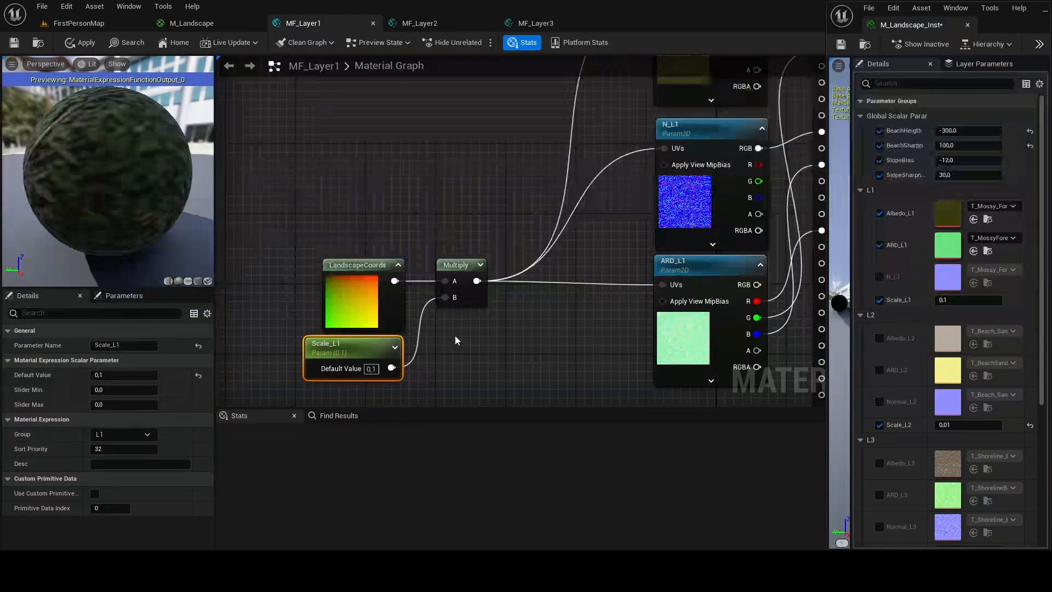
left_click(88, 43)
right_click_drag(384, 365, 357, 318)
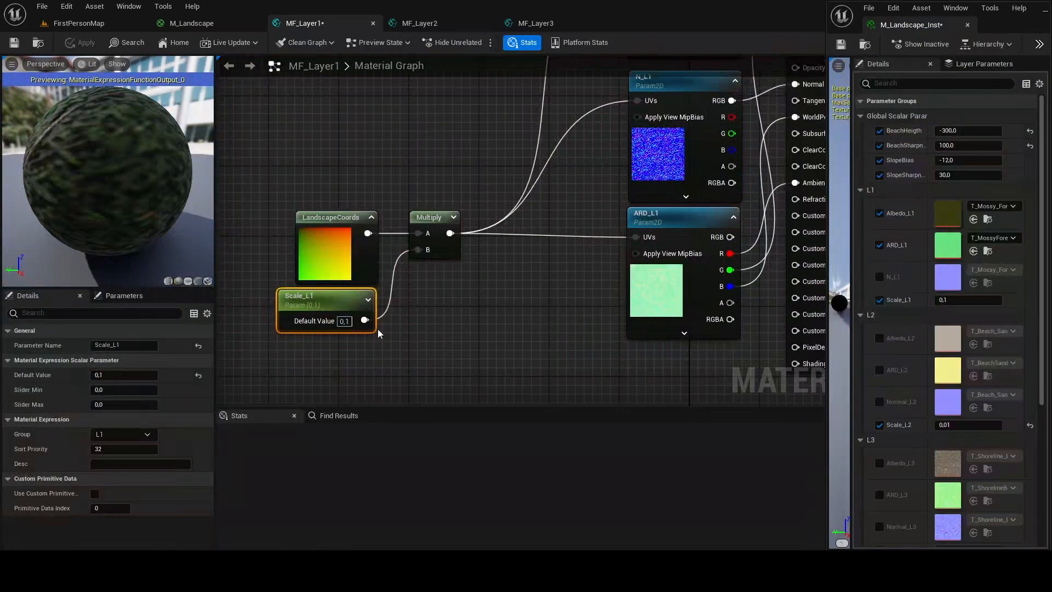
right_click_drag(446, 332, 463, 340)
left_click(462, 340)
right_click_drag(428, 298, 455, 334)
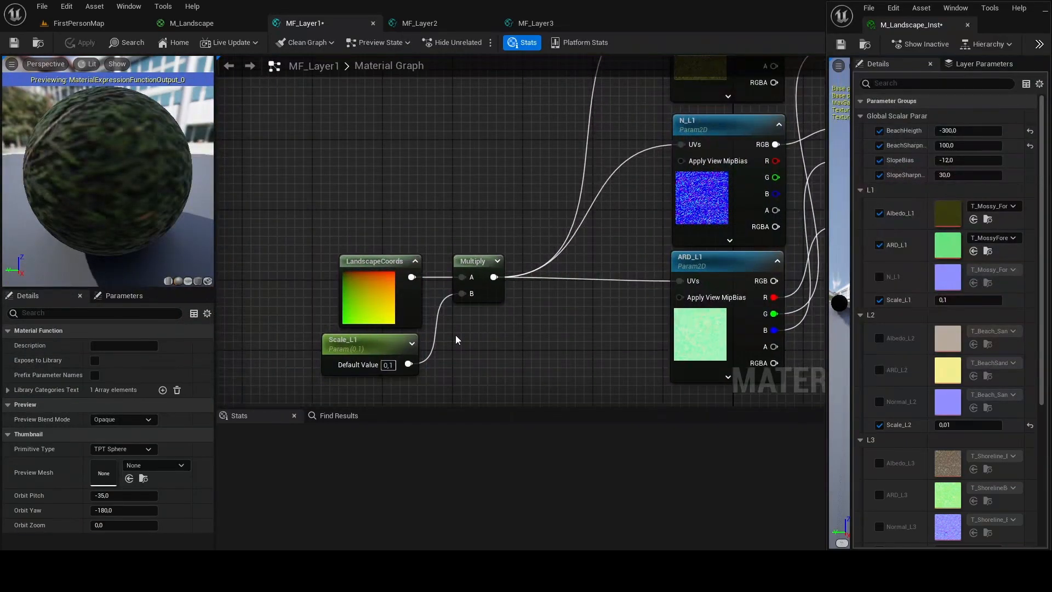
- Add a trial LandscapeLayerCoords node above the existing LandscapeCoords node, and delete it again
right_click(391, 189)
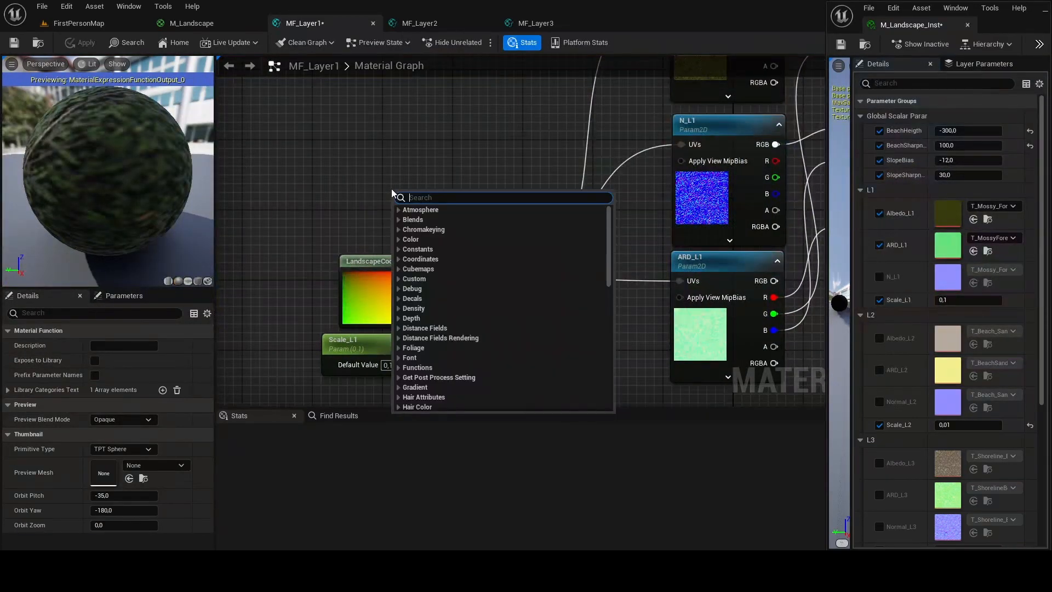
type("la")
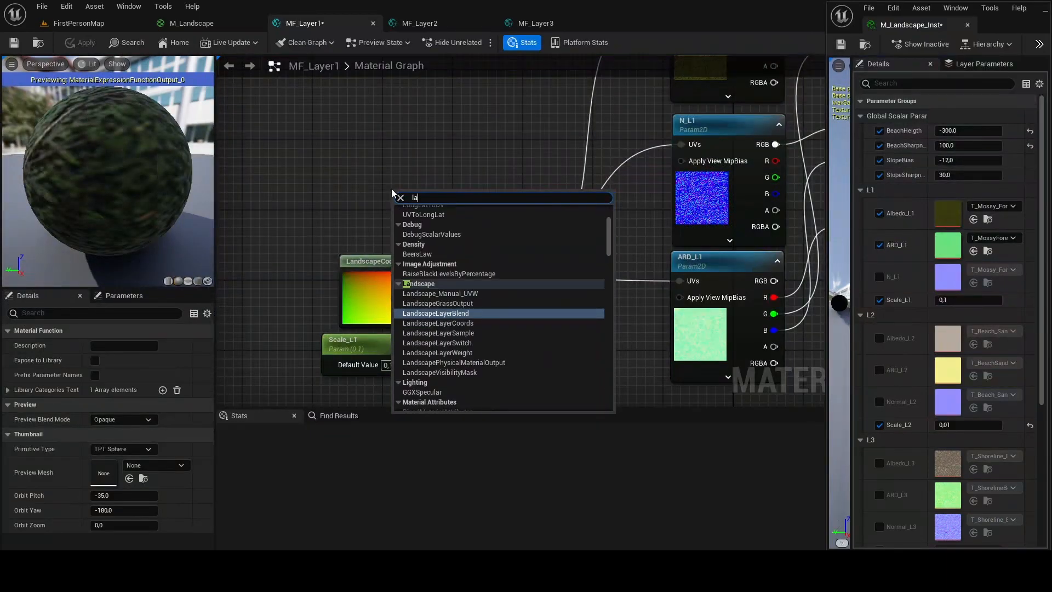
type("ndscape")
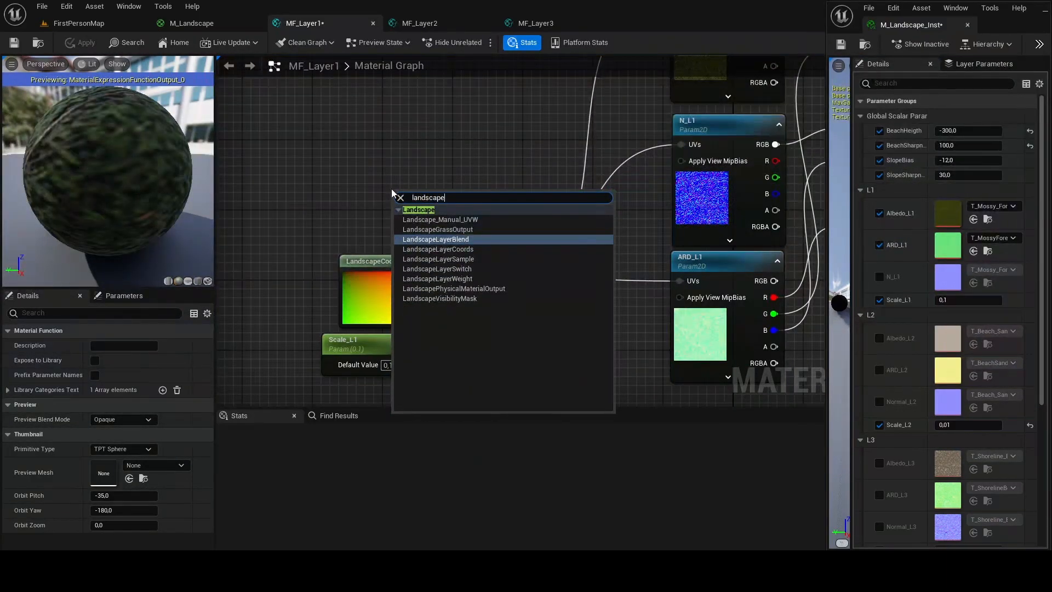
key("Down")
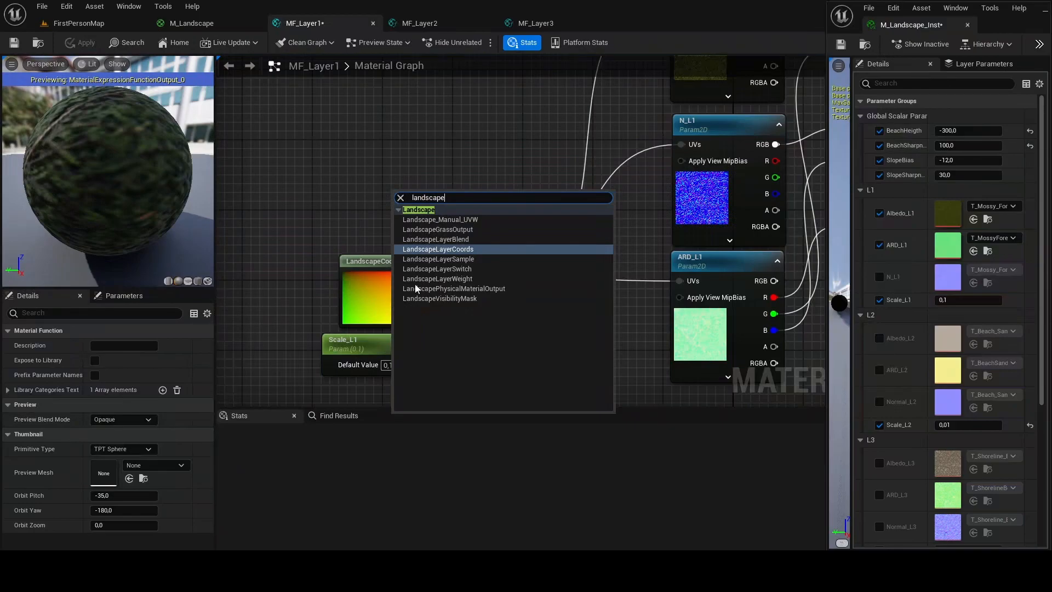
left_click(473, 250)
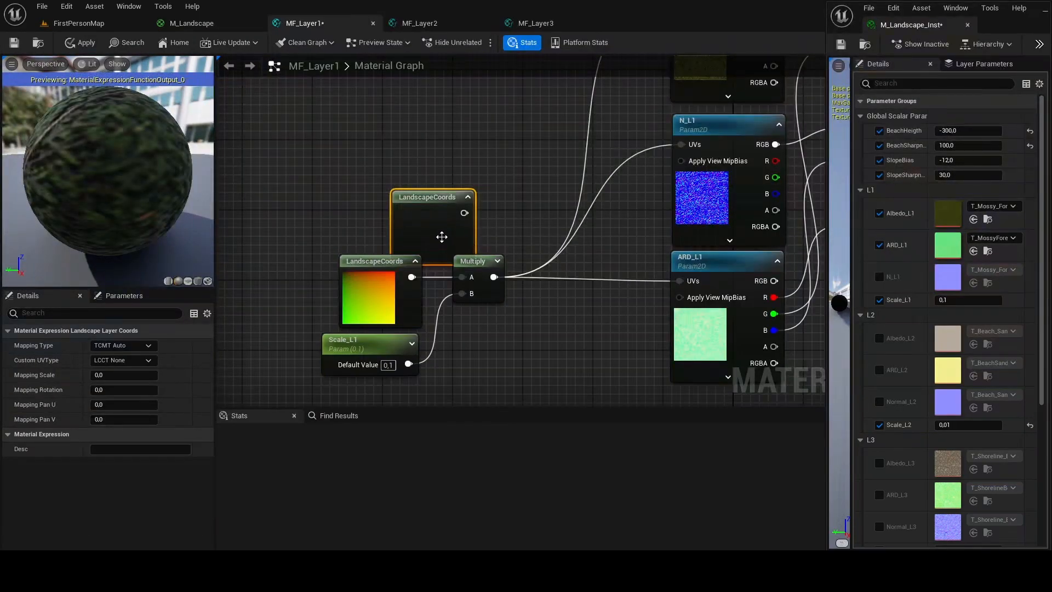
key("Delete")
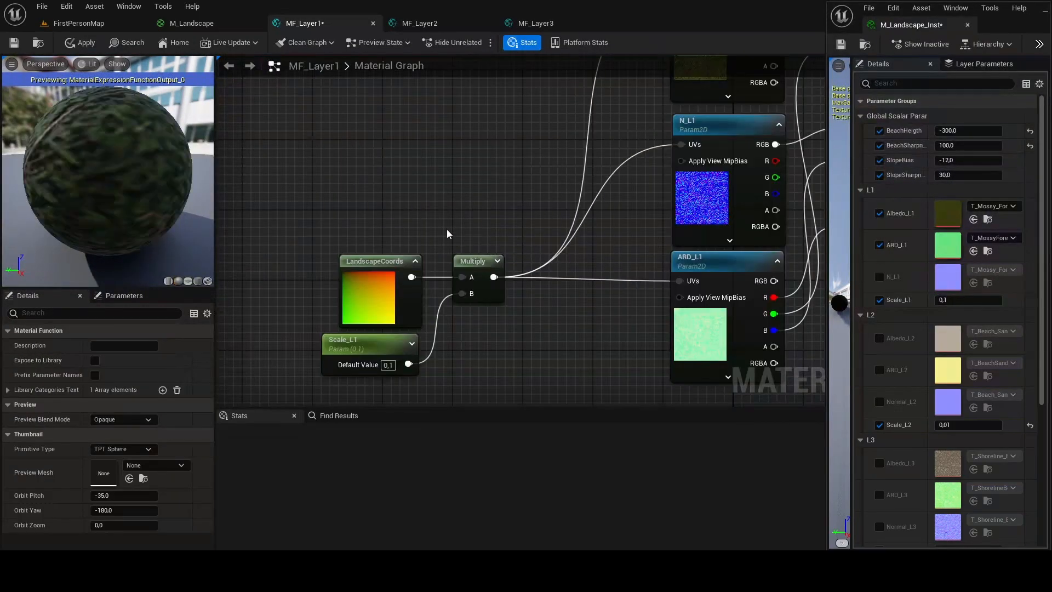
left_click(432, 186)
left_click_drag(411, 277, 446, 200)
key("Delete")
- Compare the MF_Layer2 graph with MF_Layer1, and examine the texture sample settings of the Albedo_L2 parameter
right_click_drag(629, 231, 450, 299)
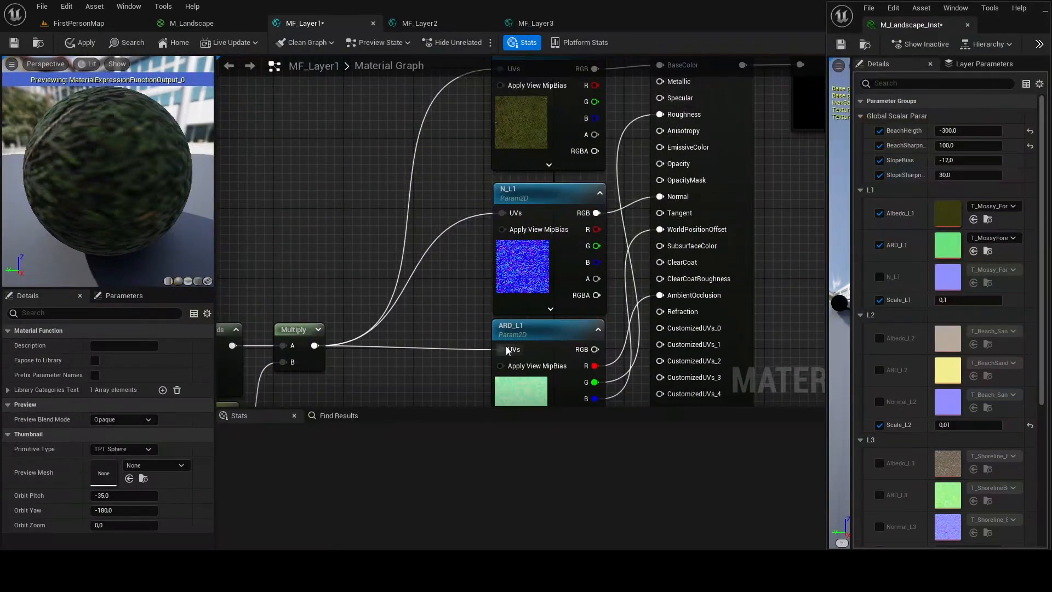
right_click_drag(529, 101, 437, 180)
left_click(419, 23)
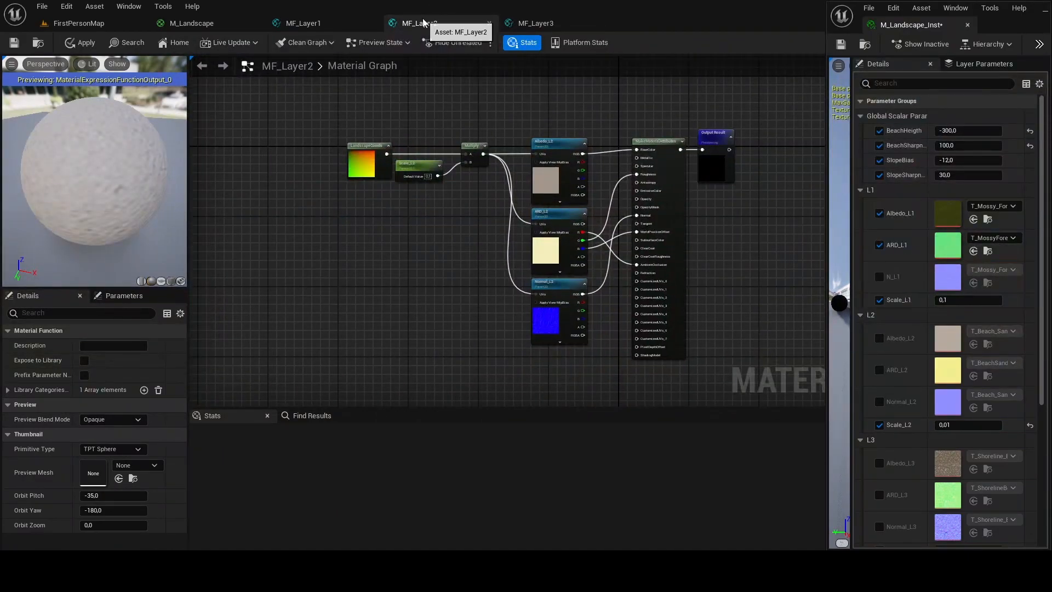
left_click(303, 23)
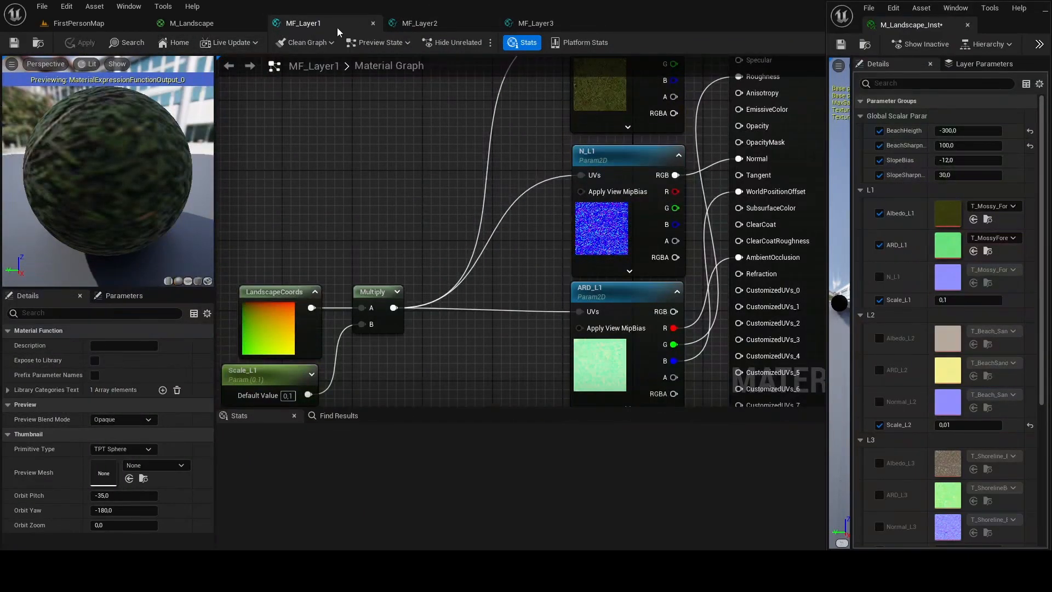
left_click(421, 25)
scroll(394, 263, "up", 4)
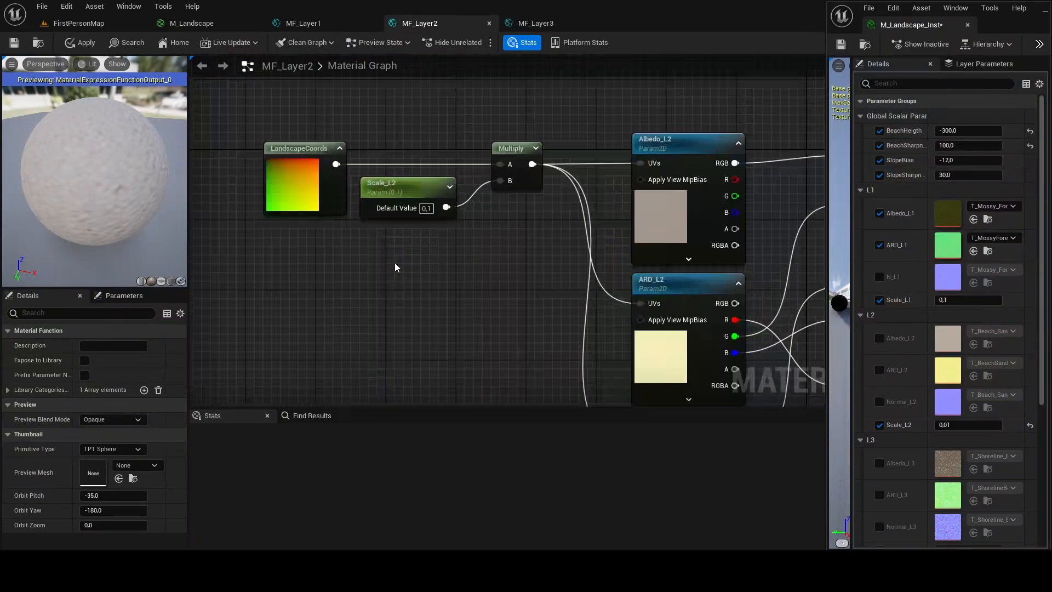
right_click_drag(588, 349, 494, 308)
left_click(510, 203)
right_click_drag(443, 348, 411, 283)
scroll(114, 456, "down", 2)
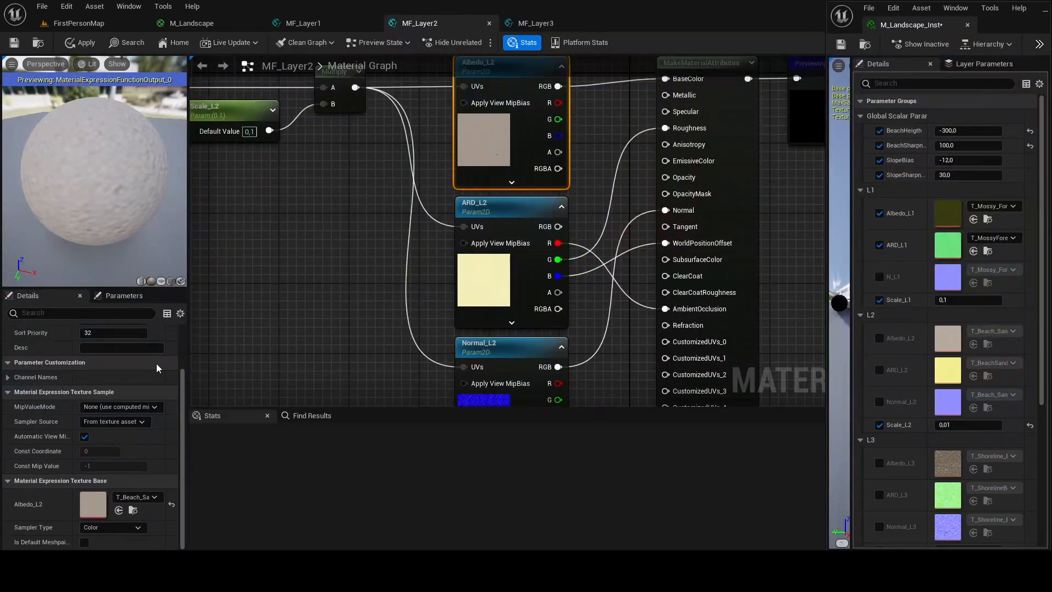
- Examine the texture sample settings of the Albedo_L3 parameter in the MF_Layer3 graph
left_click(563, 22)
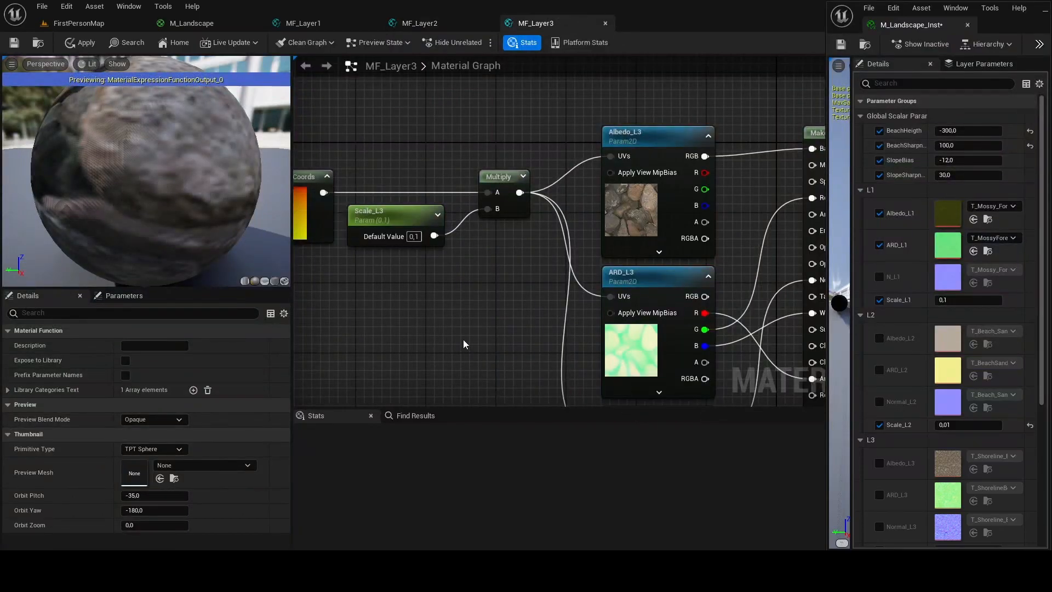
left_click(652, 215)
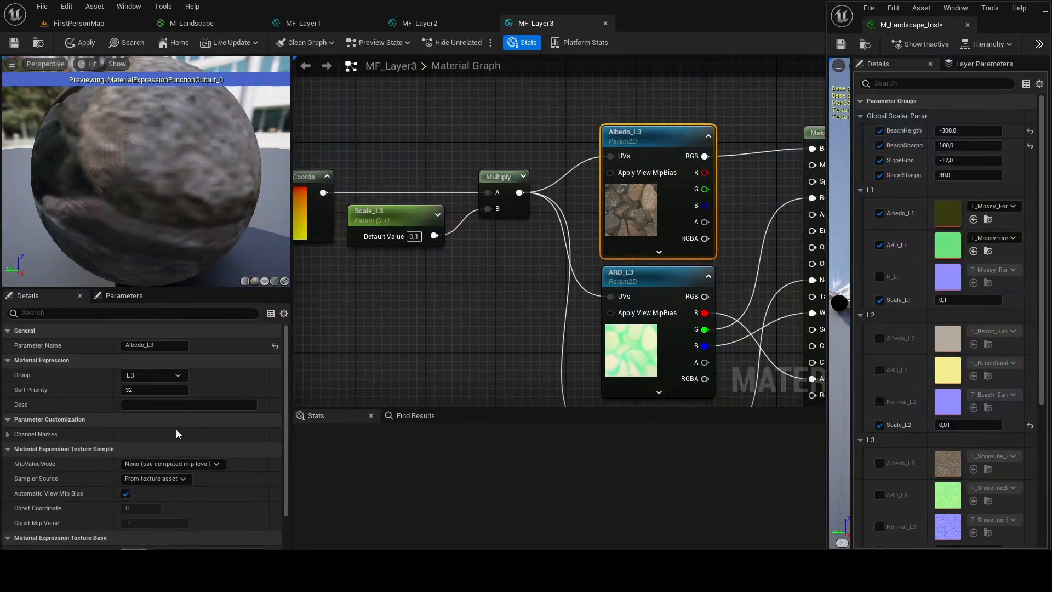
scroll(177, 429, "down", 3)
scroll(177, 430, "up", 1)
- In MF_Layer1, set the sampler source of the Albedo_L1, N_L1 and ARD_L1 parameters to Shared: Wrap
left_click(334, 24)
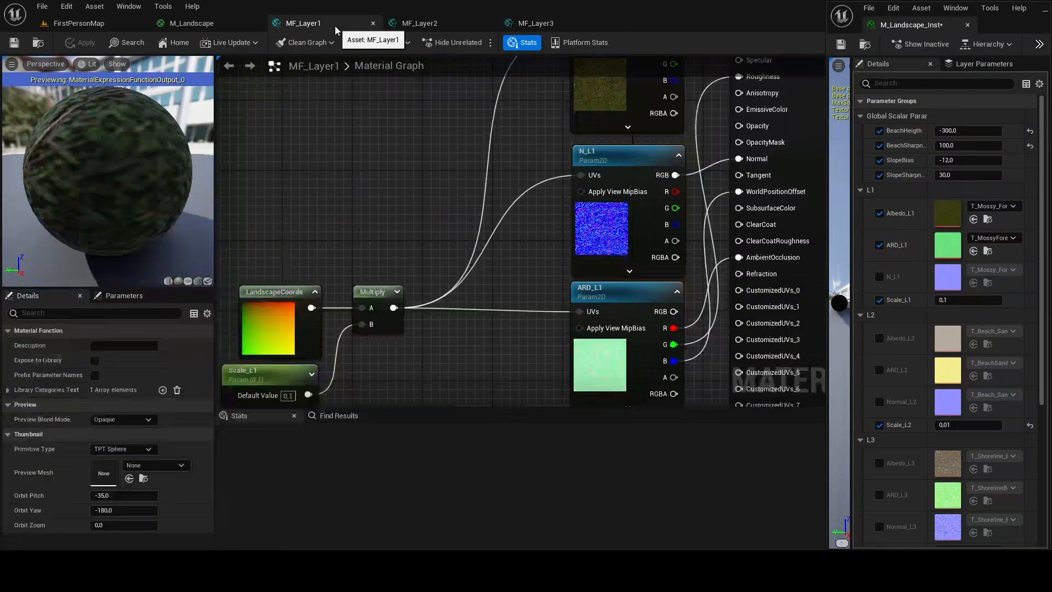
right_click_drag(532, 370, 429, 336)
left_click_drag(429, 337, 497, 71)
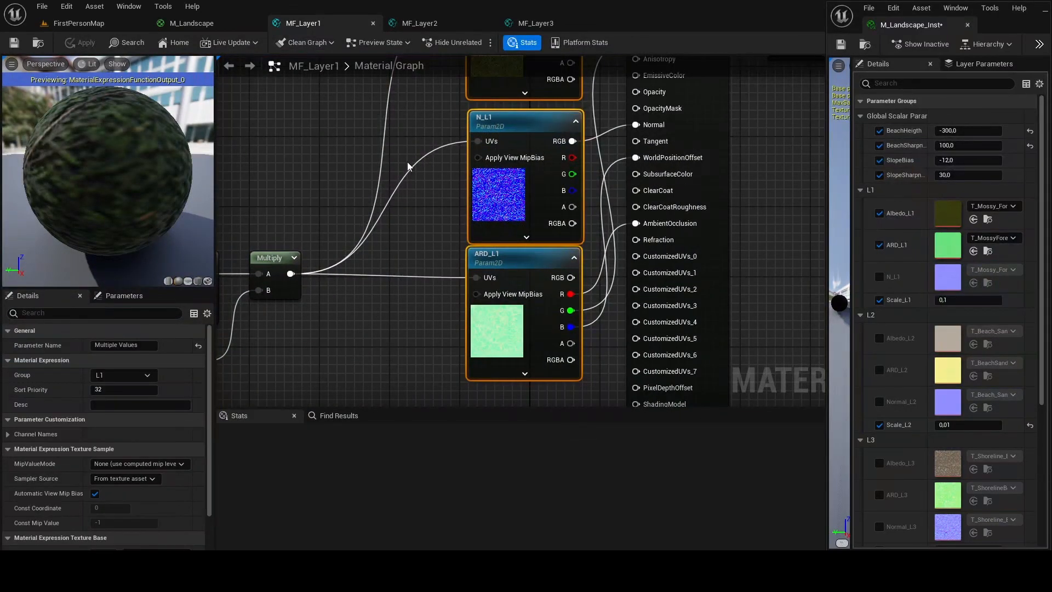
left_click(137, 479)
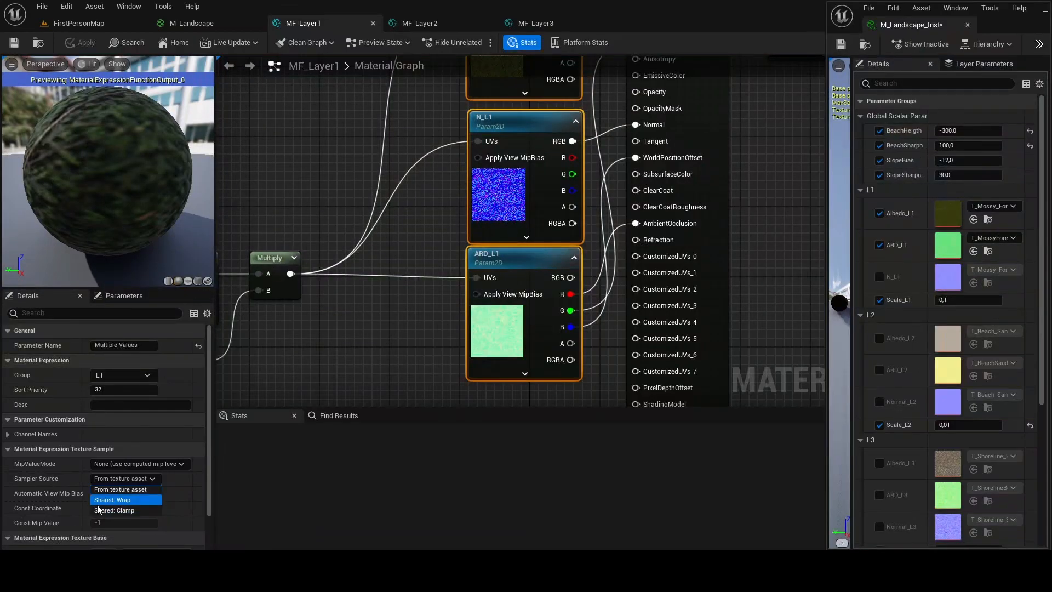
left_click(133, 501)
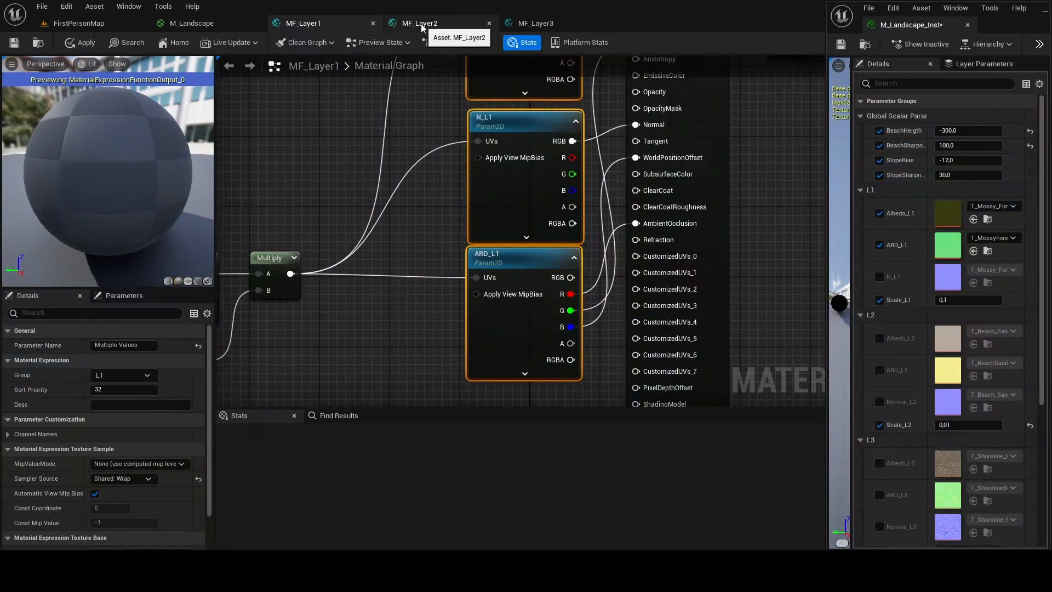
- Save MF_Layer1, and in MF_Layer2 set the sampler source of the Albedo_L2, ARD_L2 and Normal_L2 parameters to Shared: Wrap
left_click(13, 43)
left_click(419, 23)
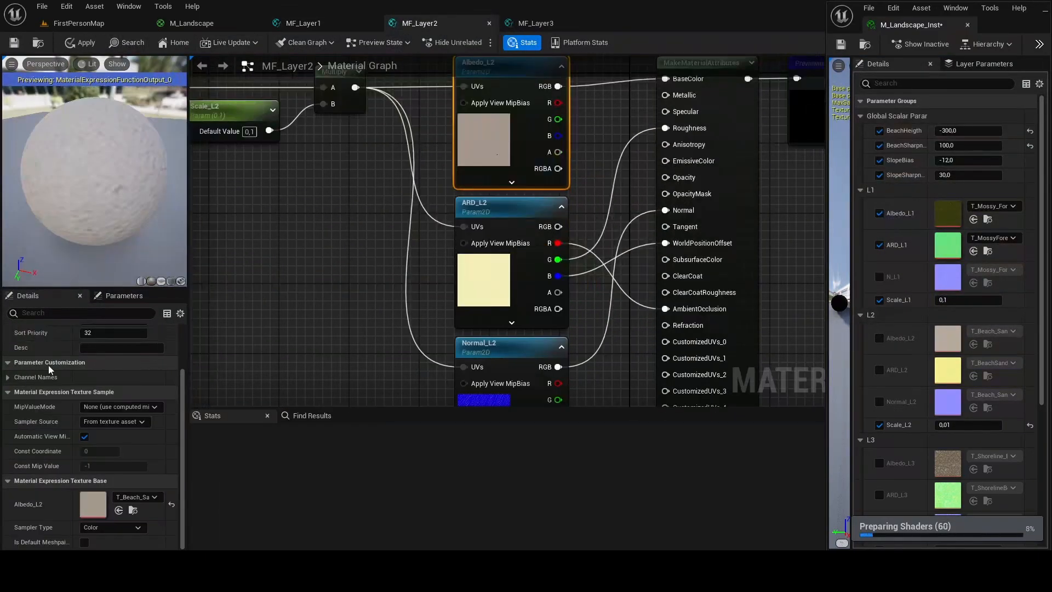
left_click_drag(398, 168, 517, 276)
right_click_drag(380, 71, 382, 367)
right_click_drag(467, 275, 468, 127)
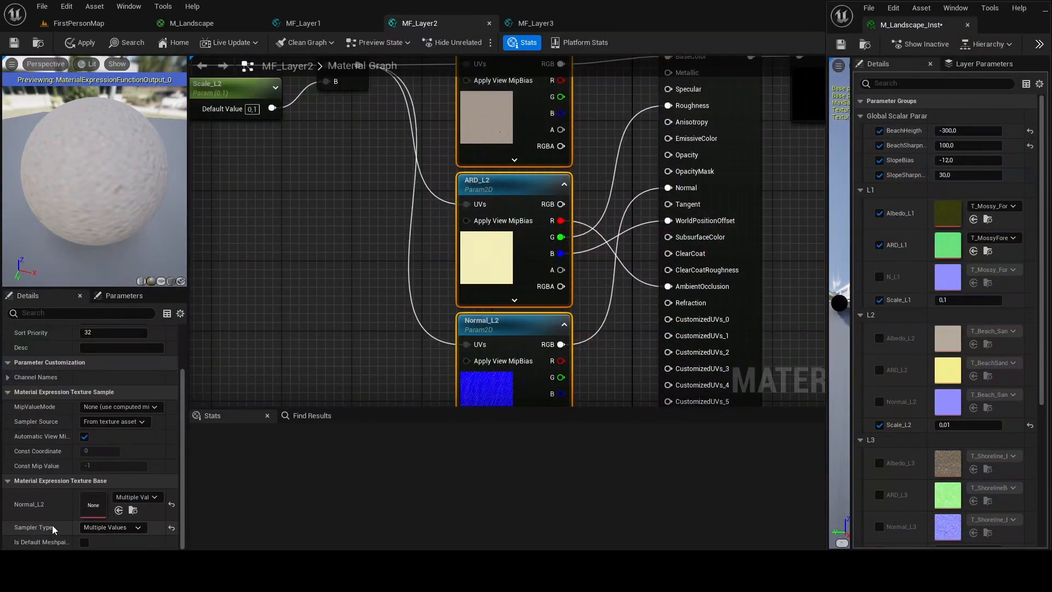
left_click(103, 421)
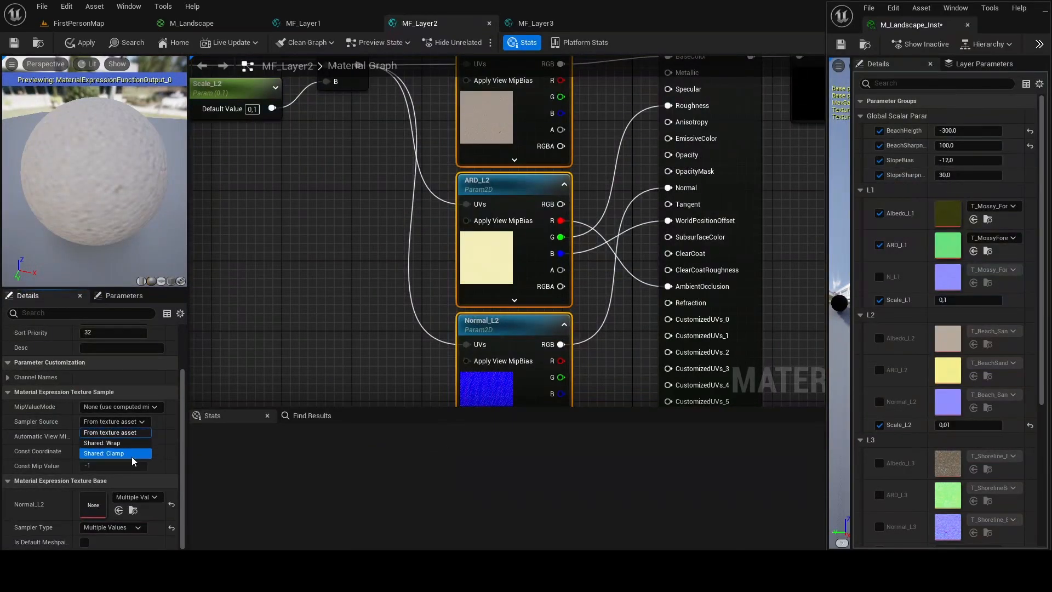
left_click(117, 445)
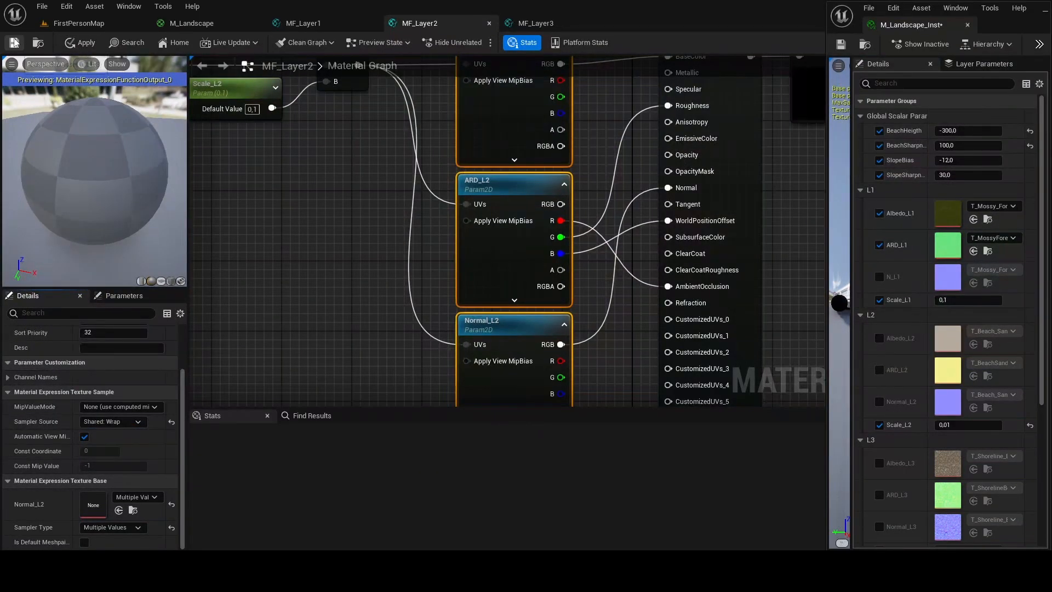
- In MF_Layer3, set the sampler source of the three texture parameters to Shared: Wrap, and check the texture sampler statistics of M_Landscape
left_click(535, 24)
left_click_drag(657, 535, 632, 357)
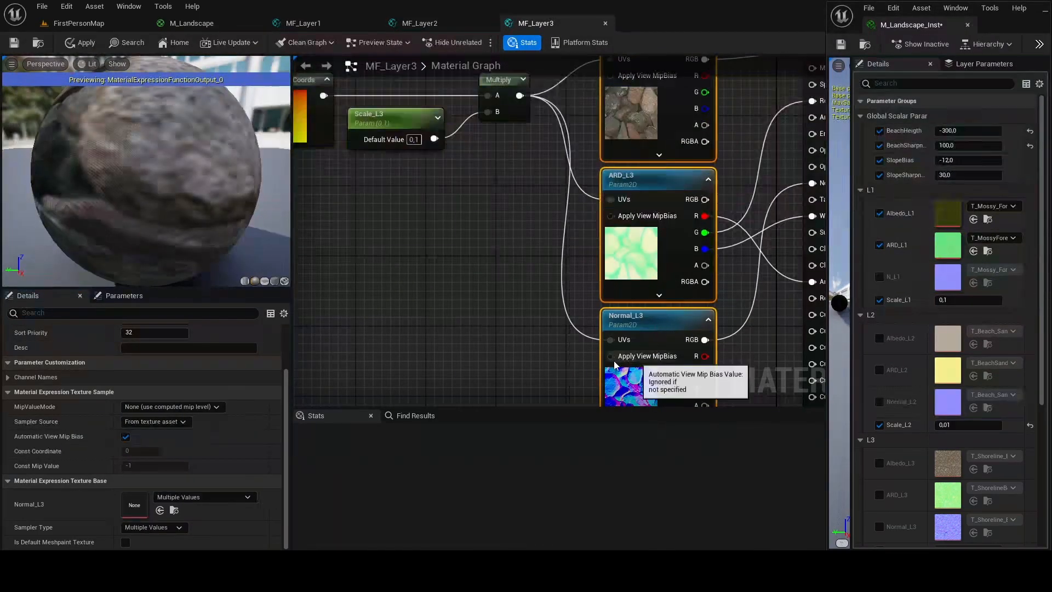
left_click(153, 406)
left_click(78, 429)
left_click(142, 425)
left_click(141, 440)
left_click(140, 422)
left_click(145, 444)
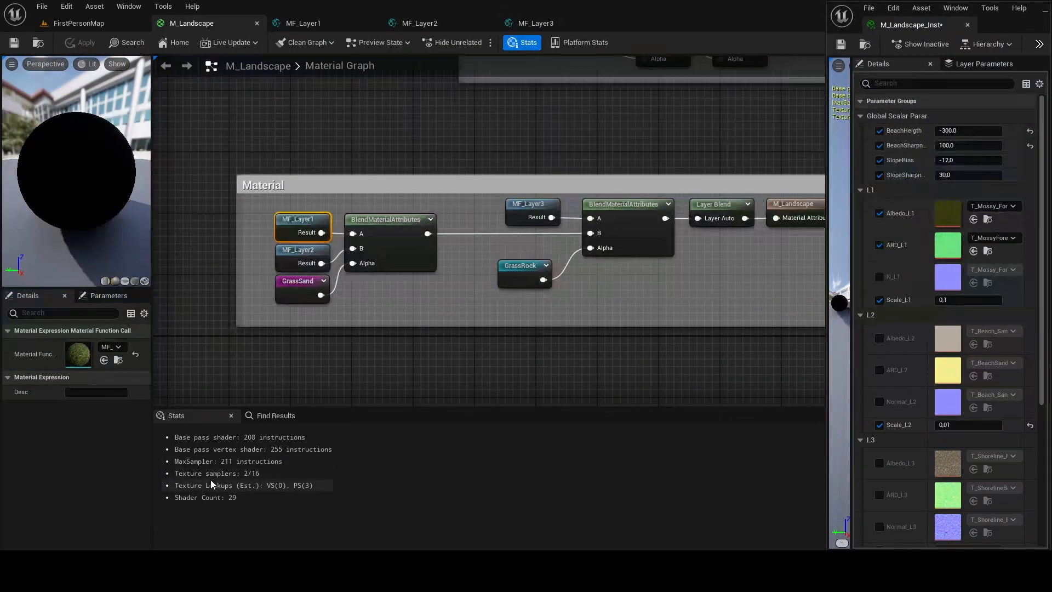
left_click(255, 475)
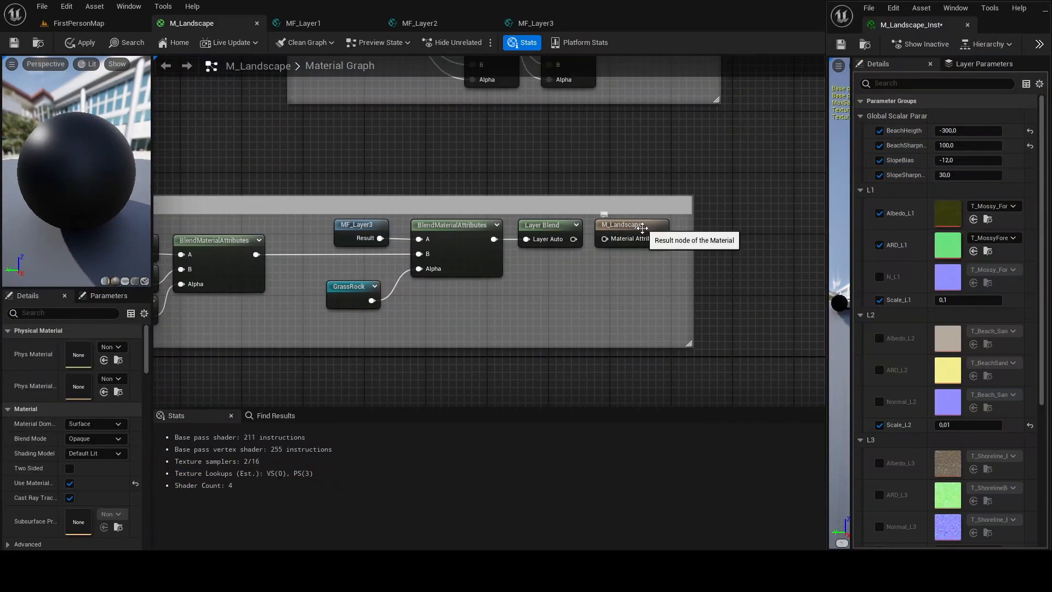
- Disable Use Material Attributes for the M_Landscape result node, and enable it again
left_click_drag(636, 223, 612, 313)
right_click_drag(537, 338, 515, 314)
left_click_drag(585, 293, 620, 265)
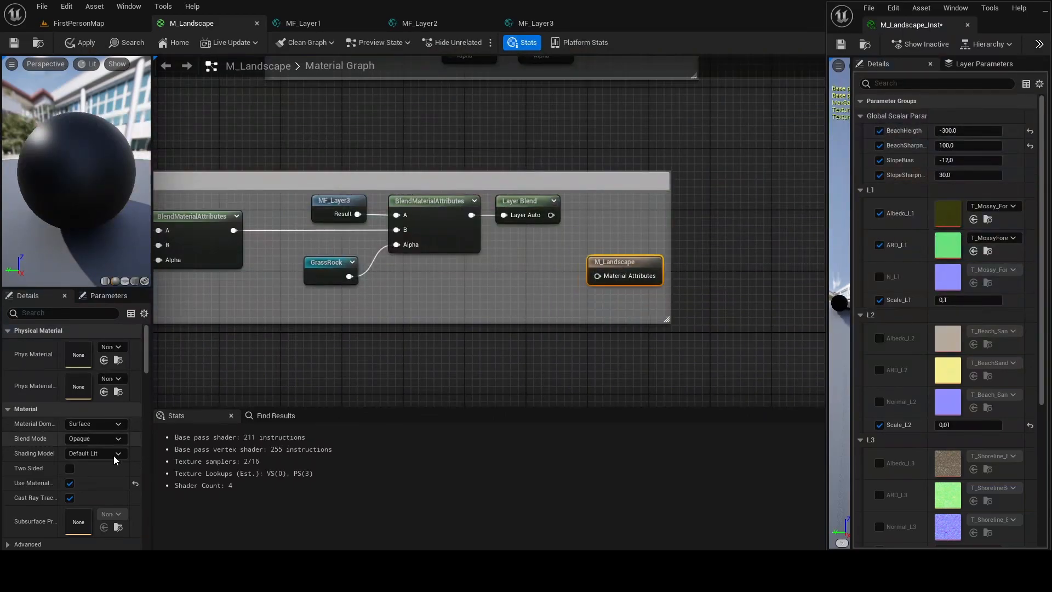
left_click(70, 483)
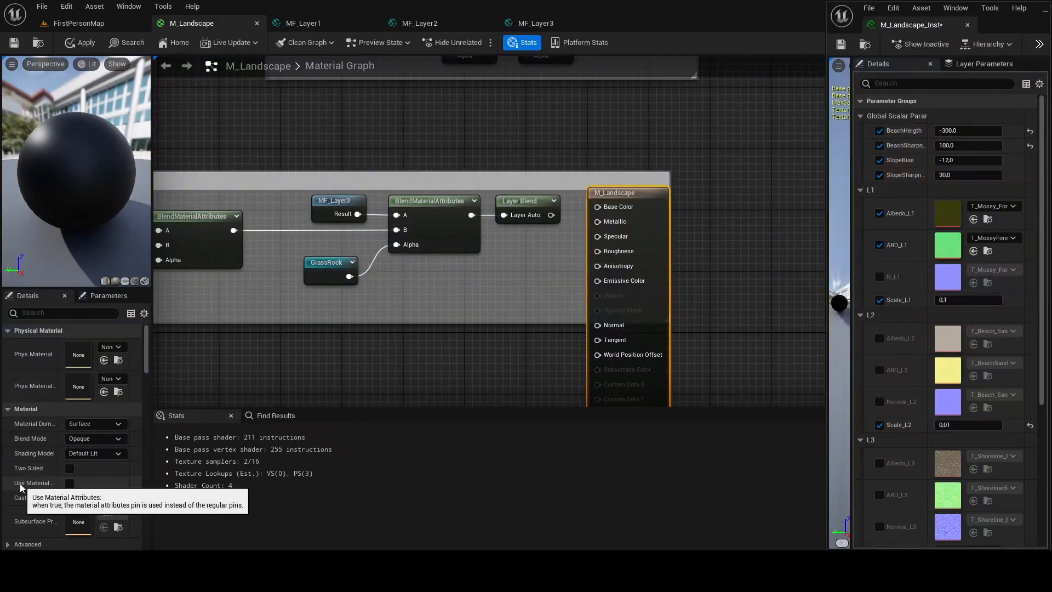
left_click(69, 483)
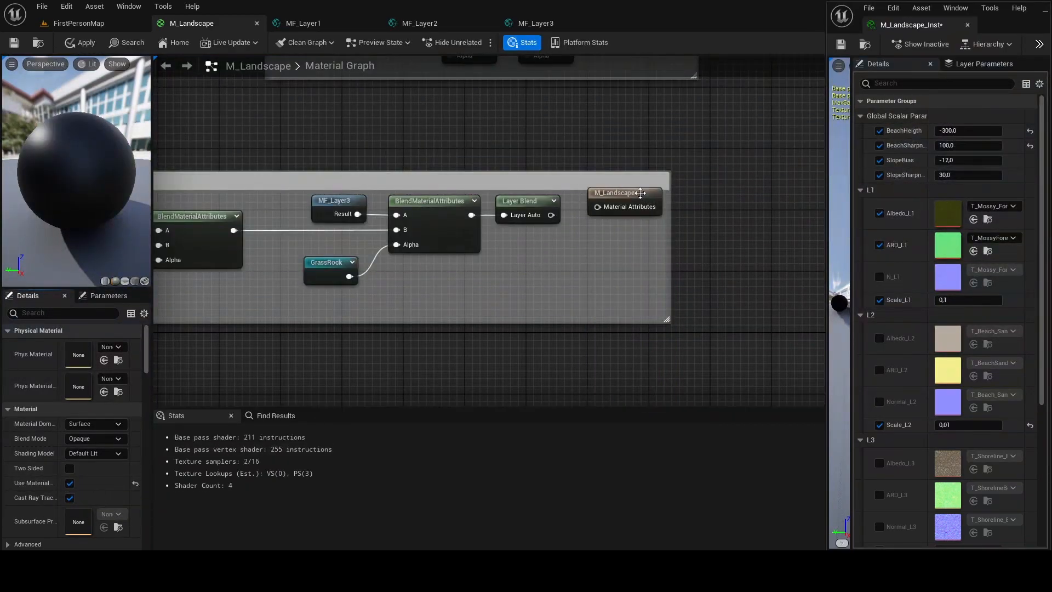
- Add a trial LandscapeLayerBlend node from the Material Attributes input of the M_Landscape result node, and delete it again
scroll(603, 216, "up", 1)
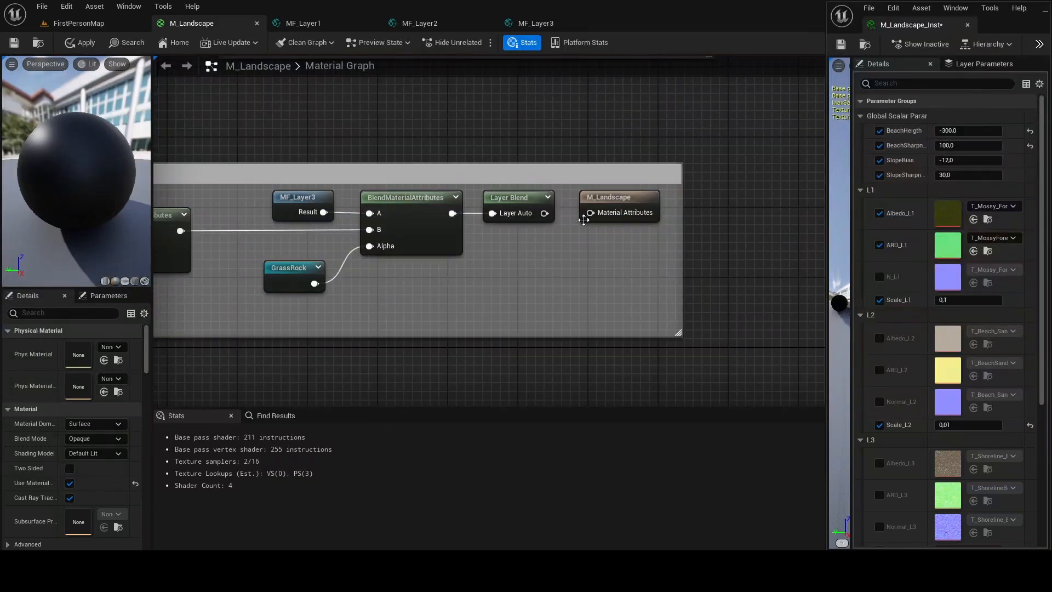
left_click_drag(590, 213, 531, 293)
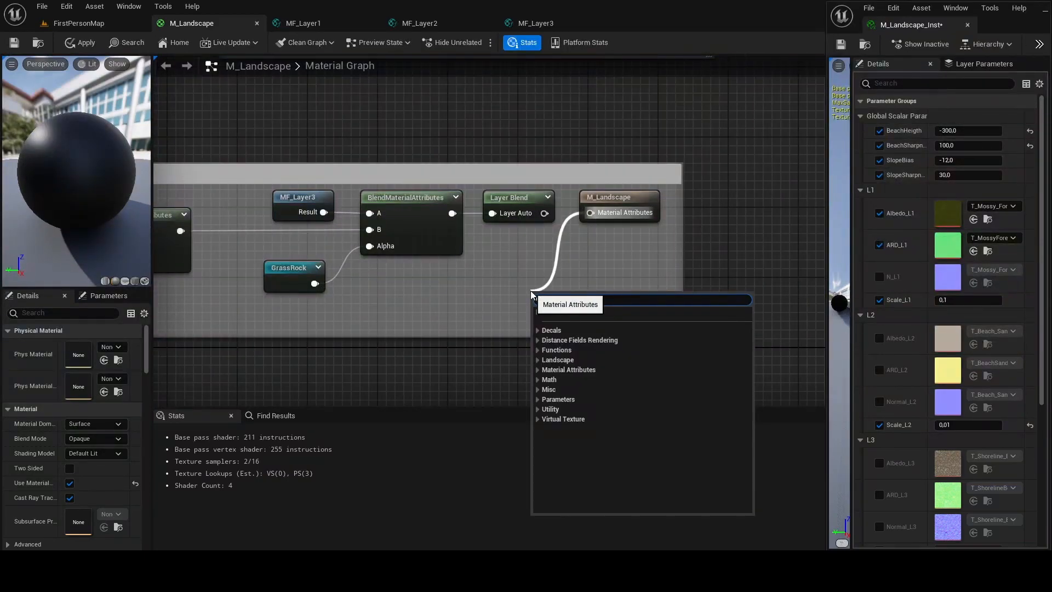
type("layer")
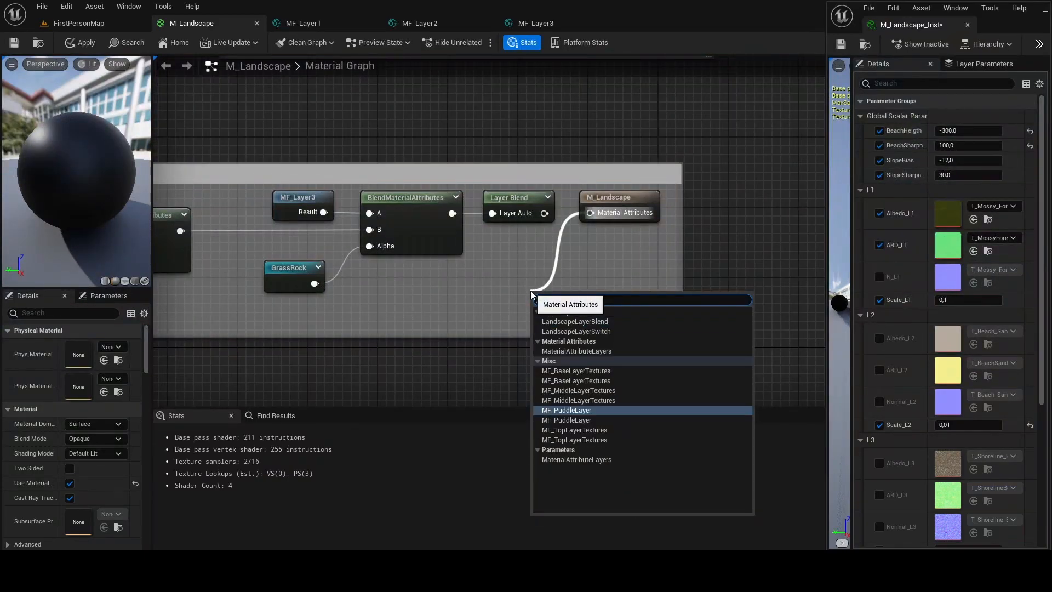
left_click(612, 321)
key("Delete")
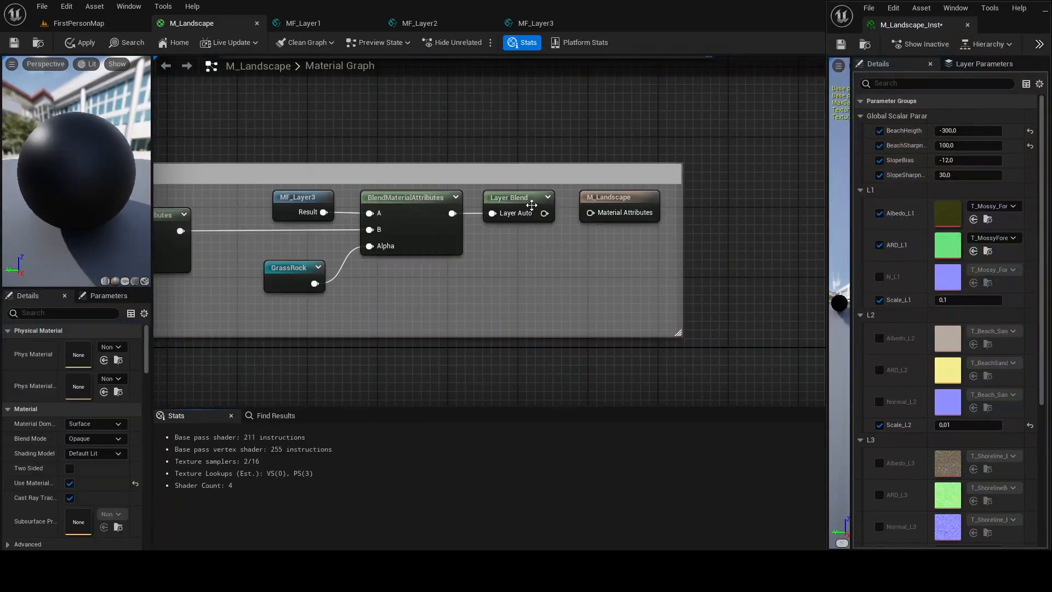
- Connect the Layer Blend output to the Material Attributes input of M_Landscape, and examine the settings of the Auto layer
left_click_drag(591, 219, 544, 213)
left_click(510, 206)
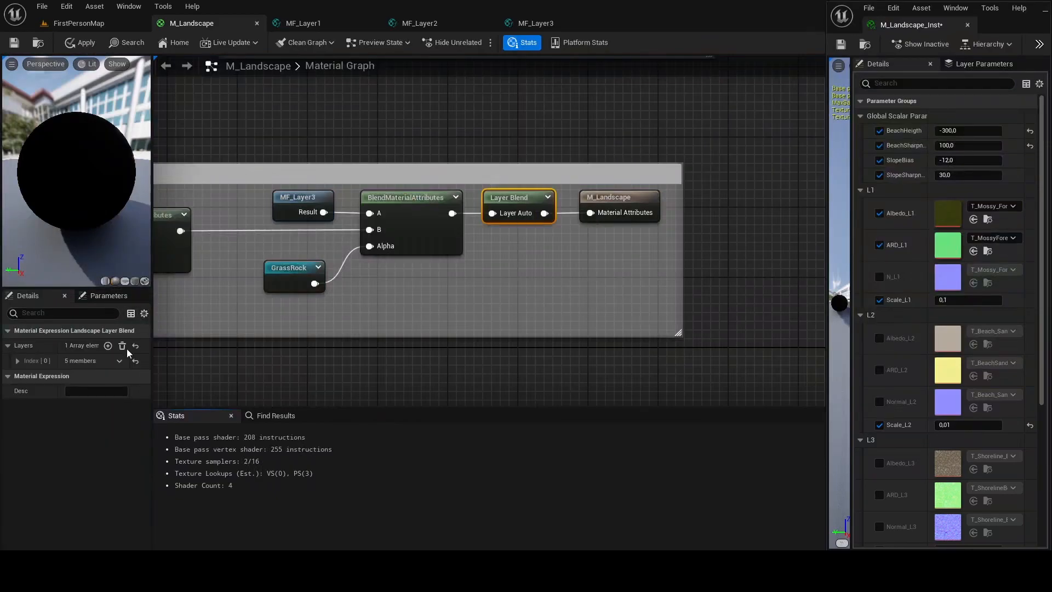
left_click(17, 361)
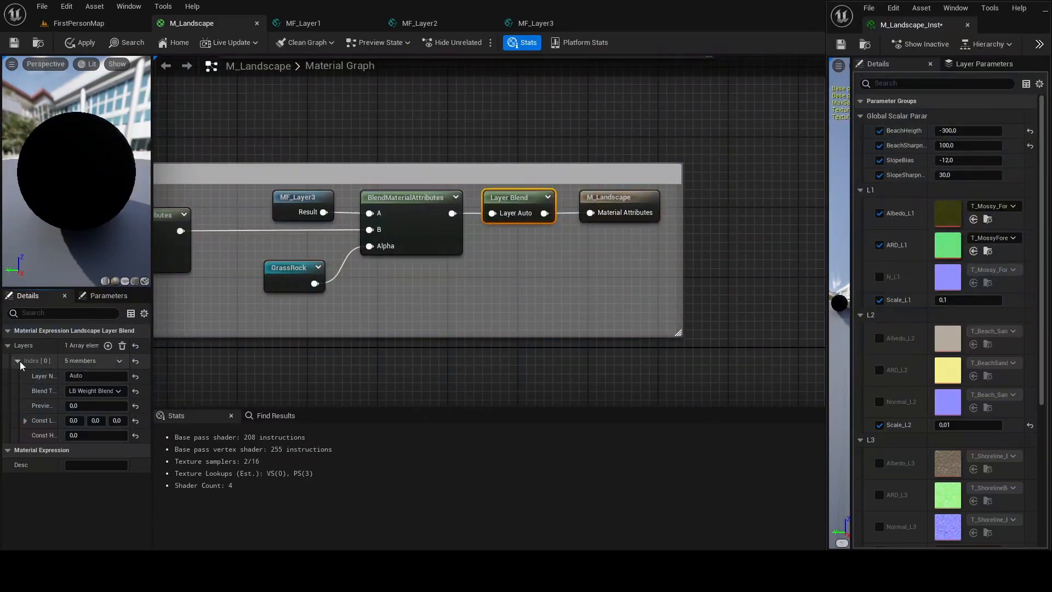
left_click(82, 376)
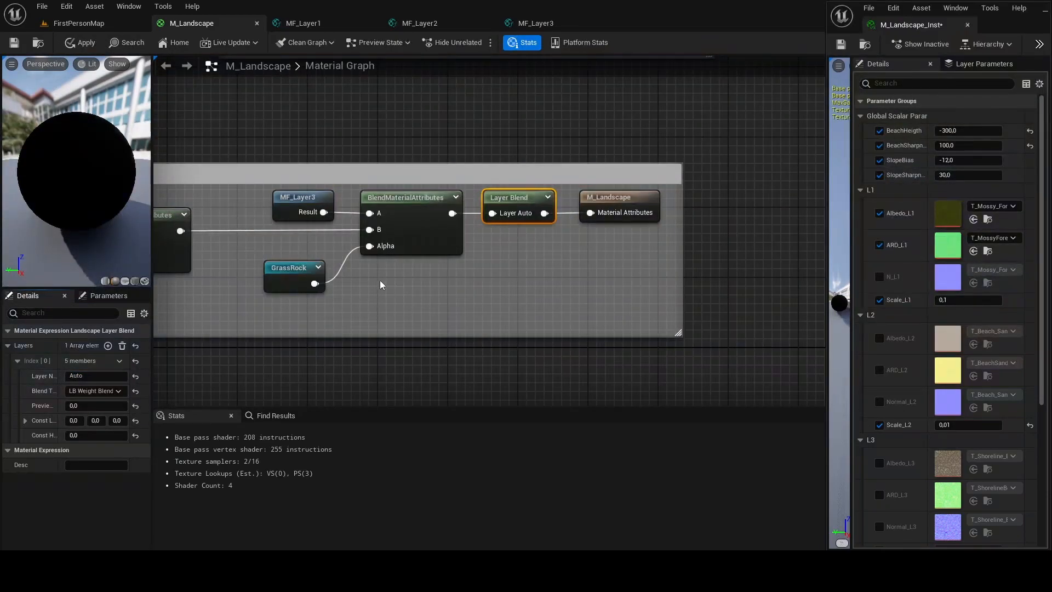
- Connect the MF_Layer1 result directly to the Layer Auto input of the Layer Blend node, bypassing both BlendMaterialAttributes nodes
right_click_drag(381, 287, 446, 325)
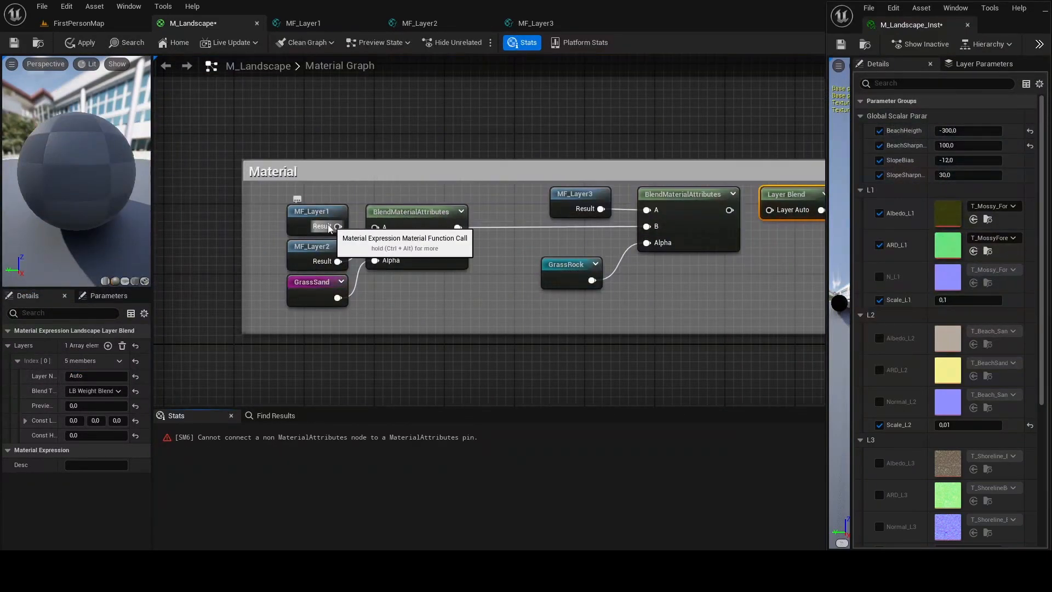
left_click_drag(329, 229, 723, 286)
right_click_drag(723, 287, 568, 297)
left_click_drag(568, 297, 616, 219)
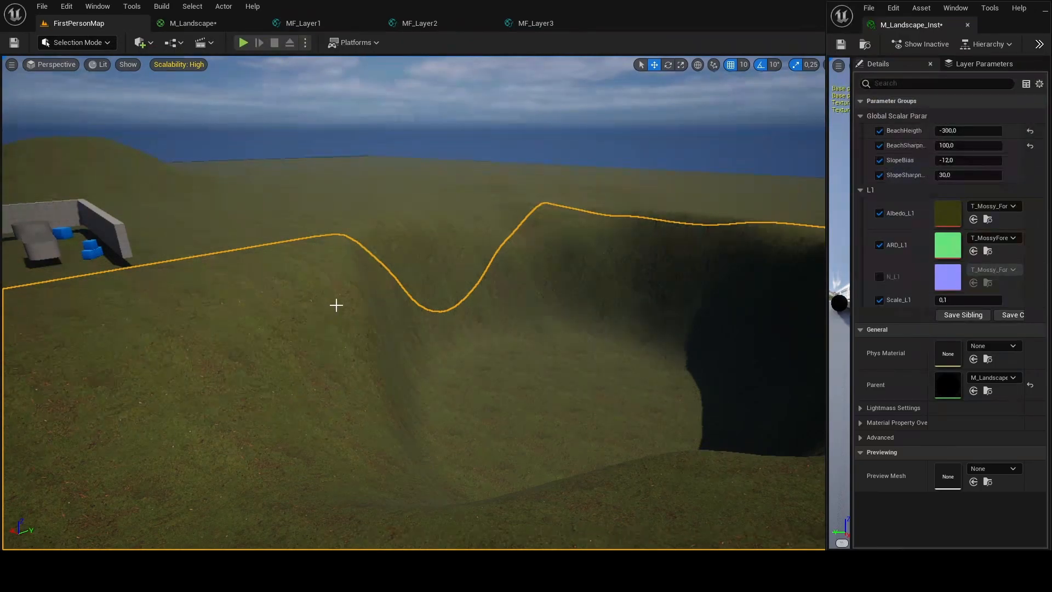
- Return to the M_Landscape graph and examine the Grass and sand group with its BeachHeigth and BeachSharpness parameters
left_click(193, 23)
right_click_drag(219, 120, 452, 87)
scroll(442, 247, "up", 2)
scroll(422, 292, "down", 1)
right_click_drag(403, 368, 575, 166)
scroll(575, 166, "down", 2)
scroll(439, 215, "up", 3)
right_click_drag(404, 224, 376, 199)
left_click(416, 124)
right_click_drag(416, 130, 369, 113)
right_click_drag(527, 295, 494, 300)
- Add a trial WorldPosition node in the Grass and sand group, and delete it again
right_click(494, 300)
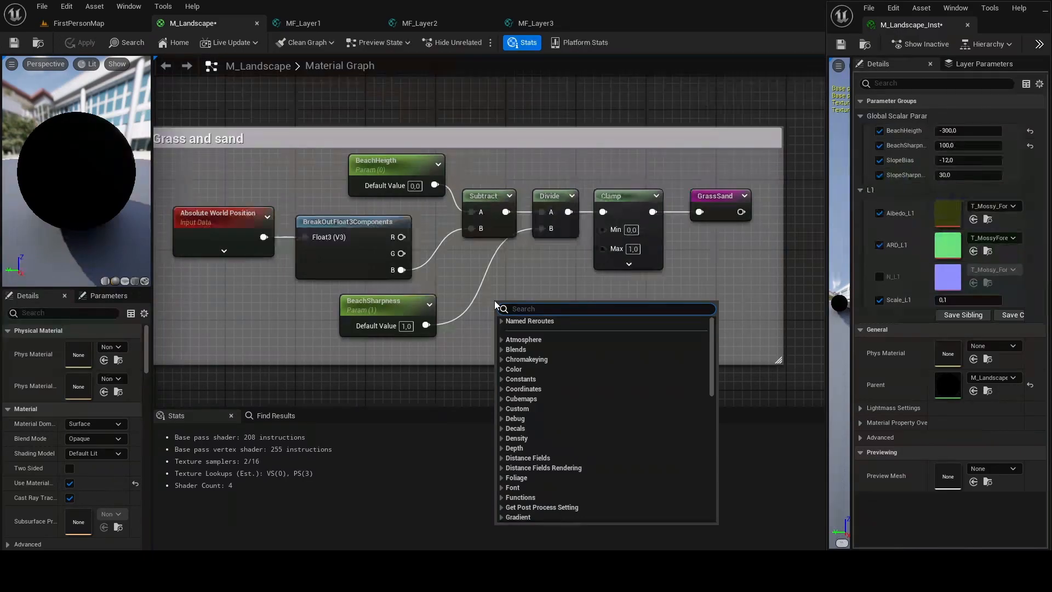
type("wor")
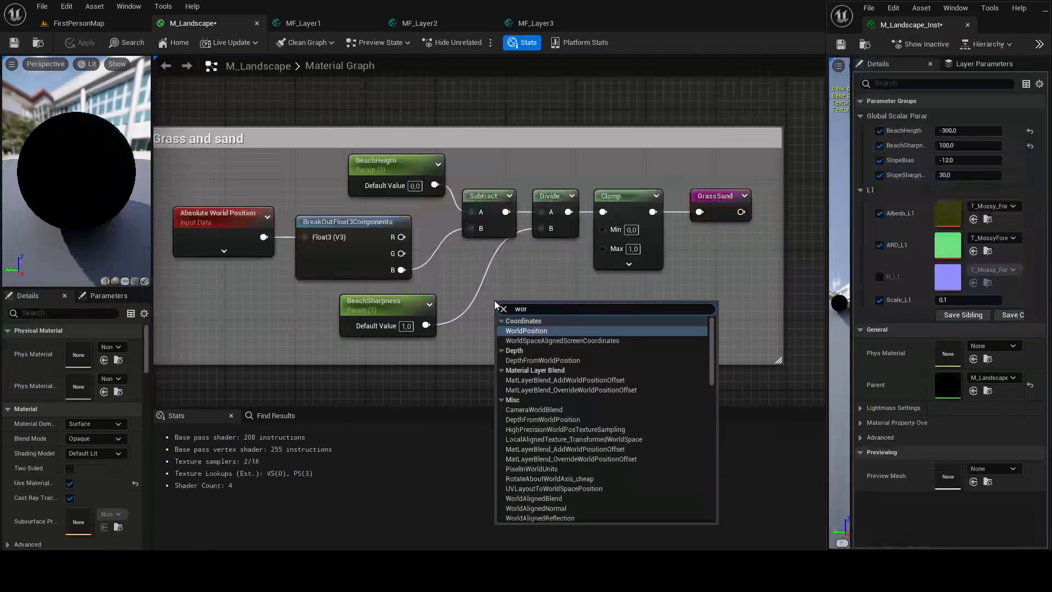
type("ld pos")
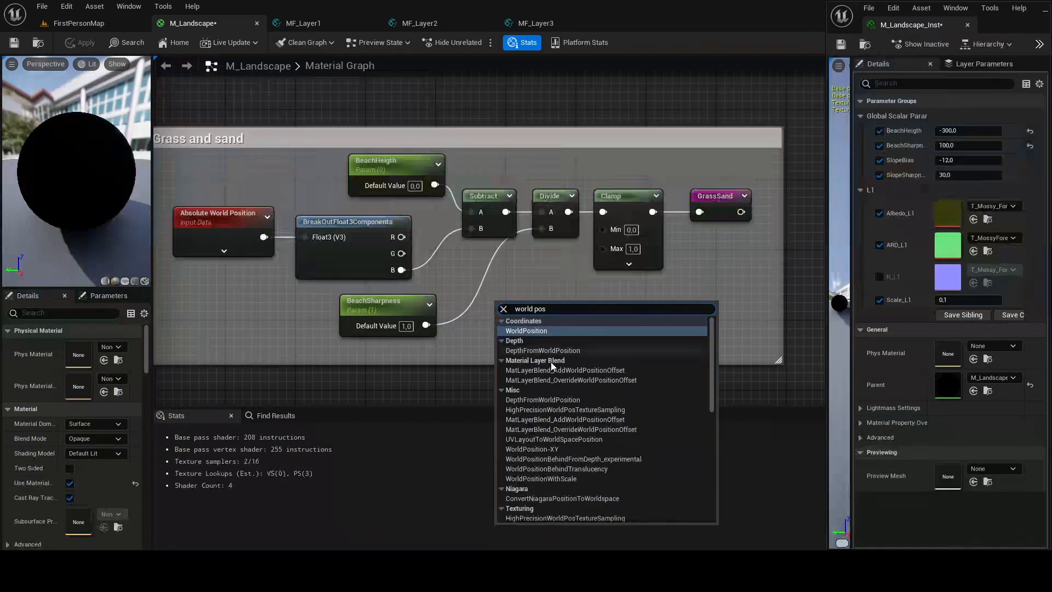
left_click(526, 330)
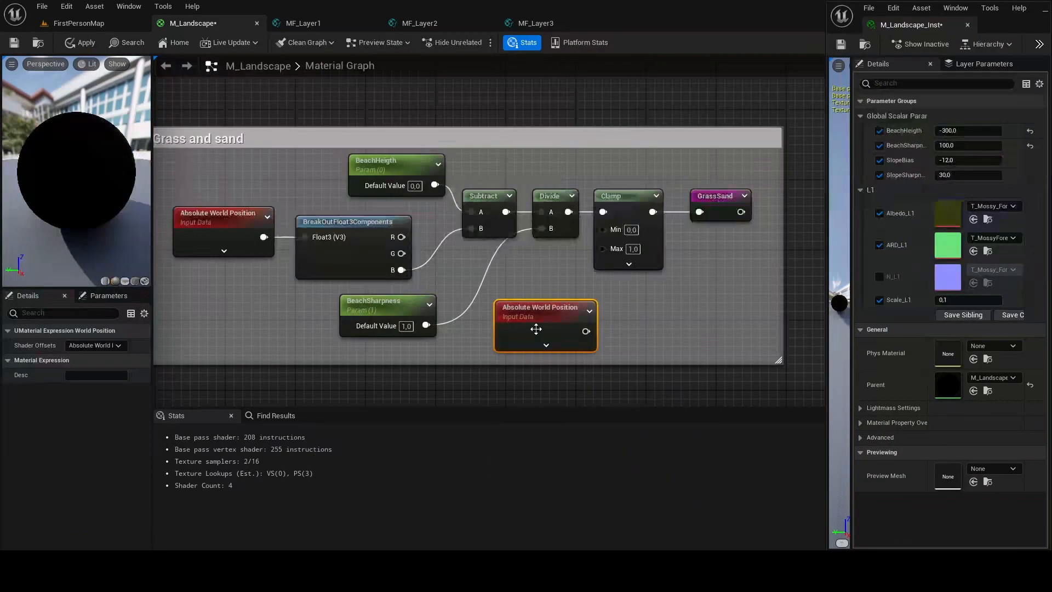
key("Delete")
- Examine the Shader Offsets options of the existing Absolute World Position node, keeping its current setting
right_click_drag(243, 234, 290, 248)
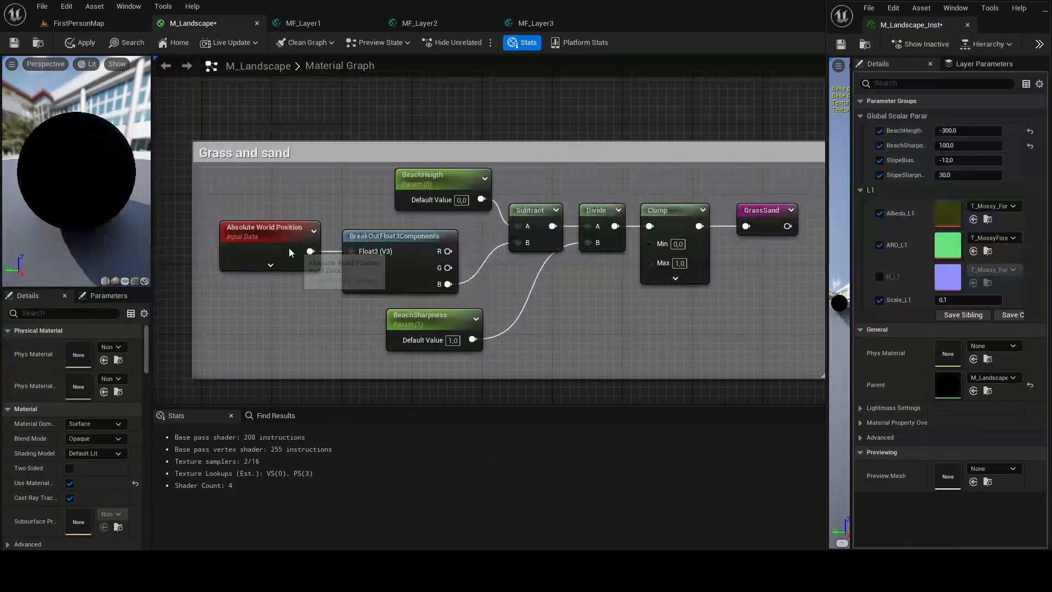
left_click(290, 248)
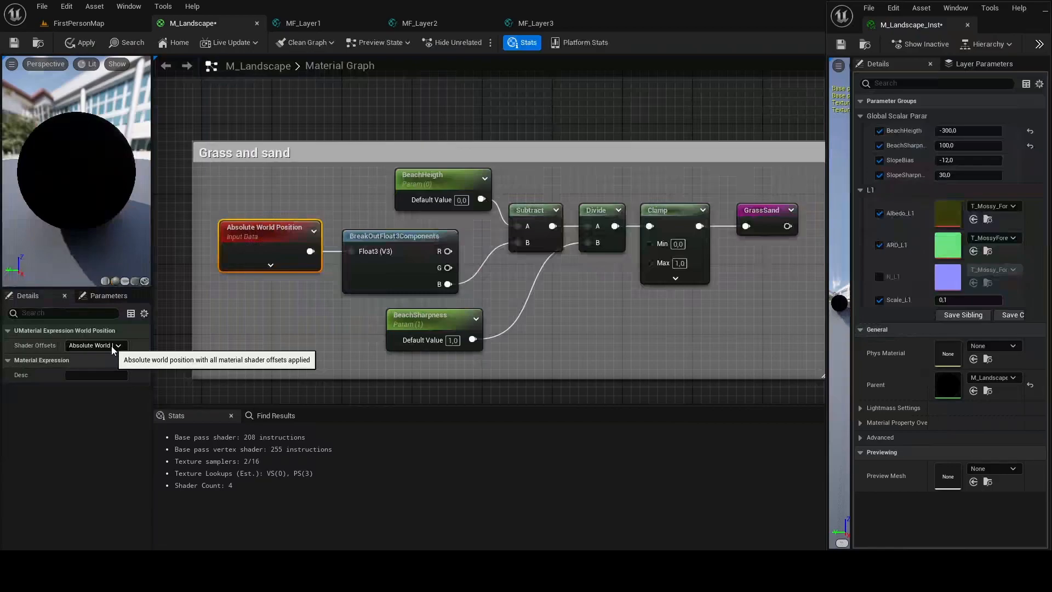
left_click(100, 345)
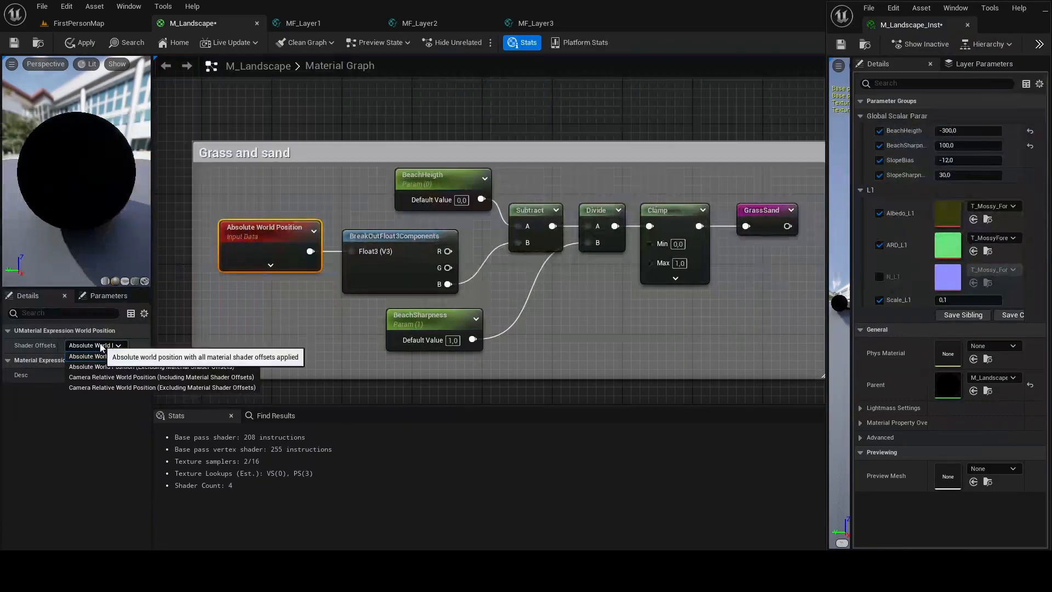
left_click(51, 454)
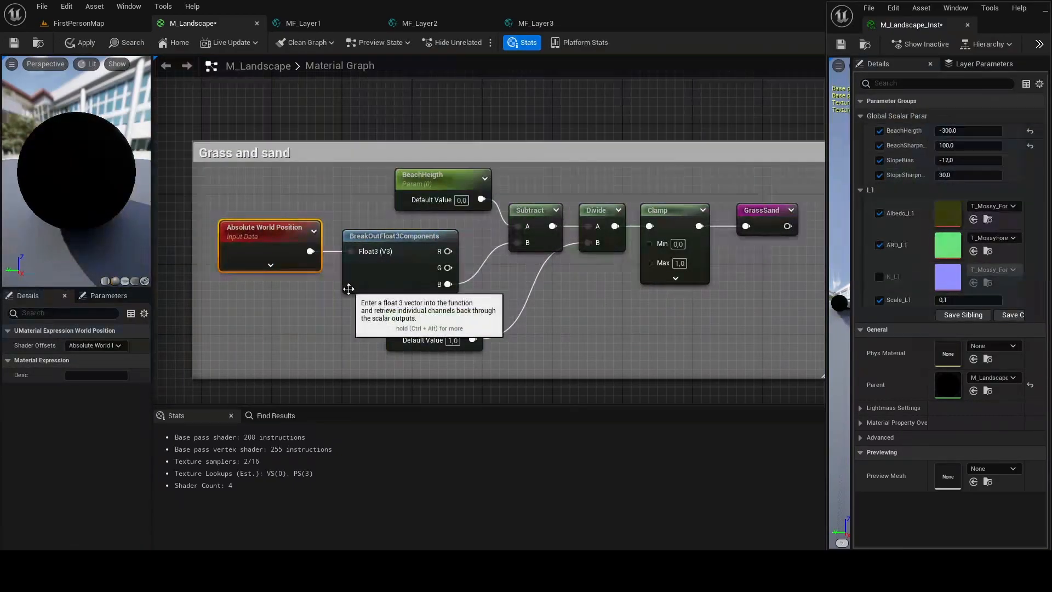
right_click_drag(347, 287, 303, 306)
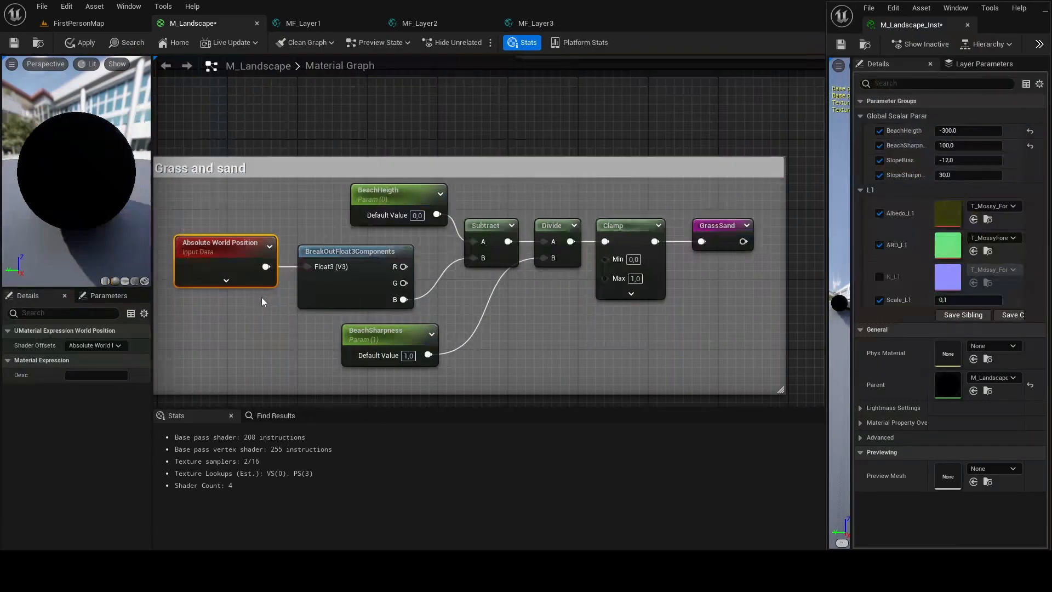
- Examine the Subtract, Absolute World Position and BreakOutFloat3Components nodes in the Grass and sand group
left_click(481, 250)
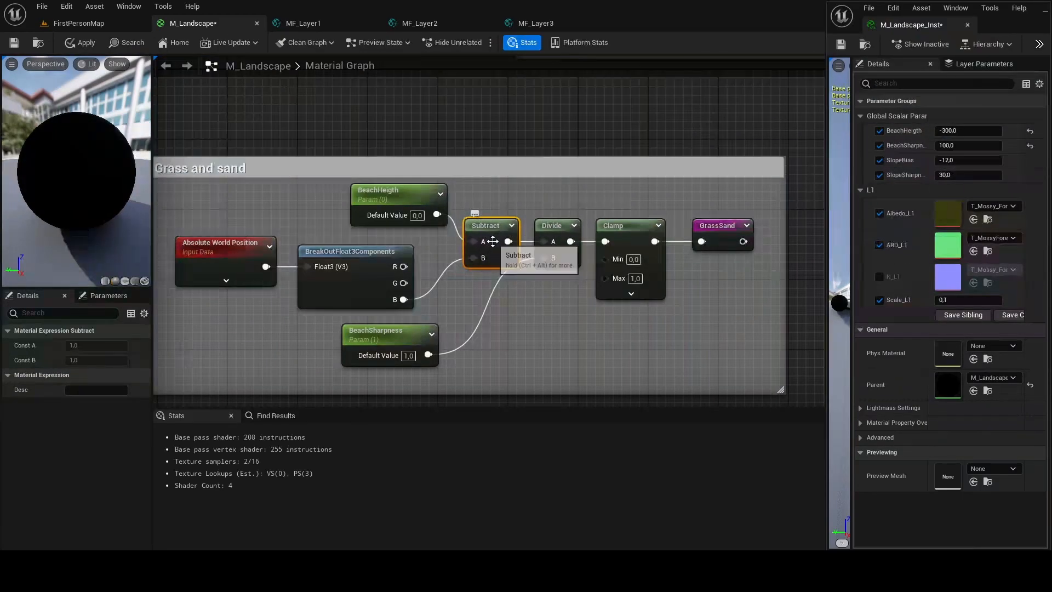
right_click_drag(264, 268, 406, 245)
left_click(411, 257)
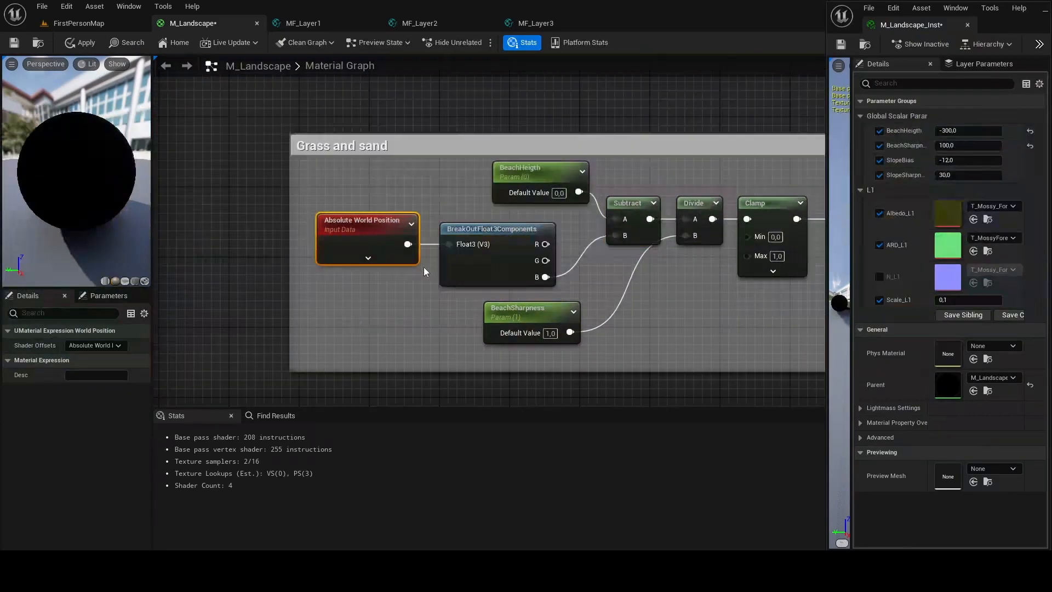
right_click_drag(586, 287, 510, 298)
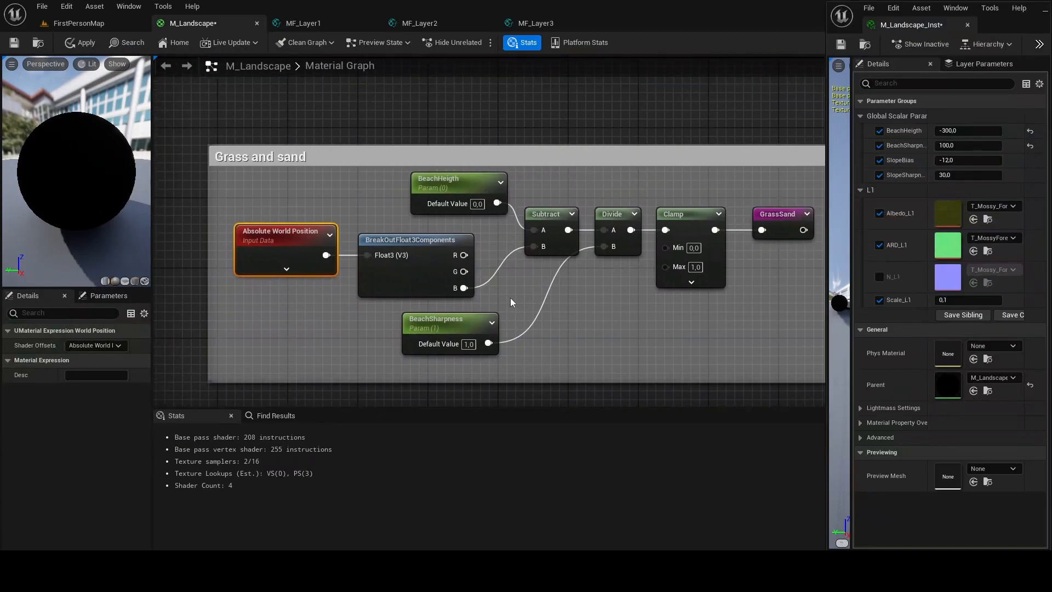
left_click(443, 288)
- Add a second BreakOutFloat3Components node from Absolute World Position, and connect its B output to the Subtract node's B input
left_click_drag(326, 255, 293, 333)
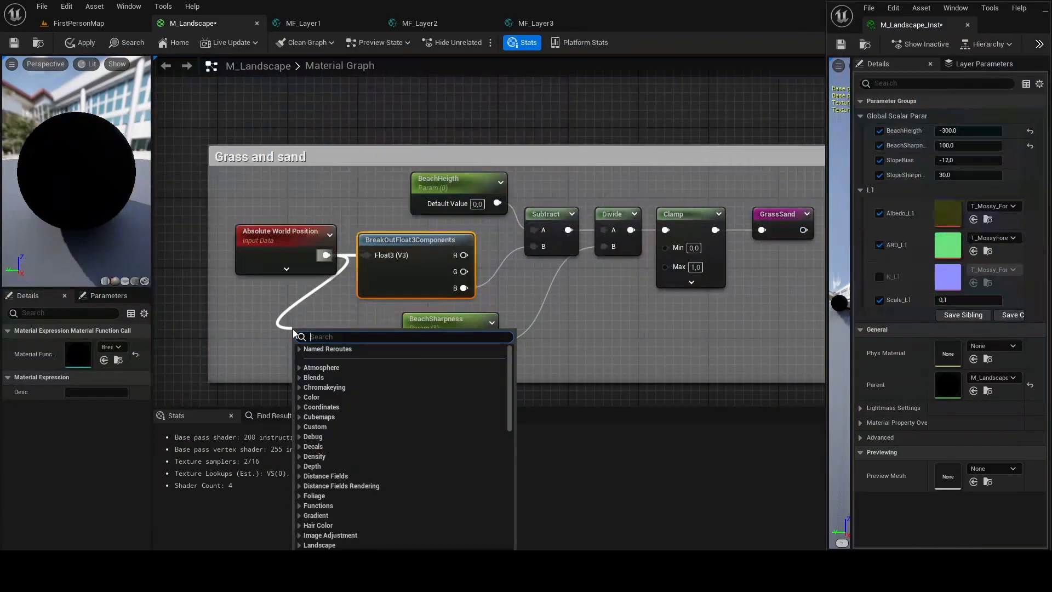
type("break")
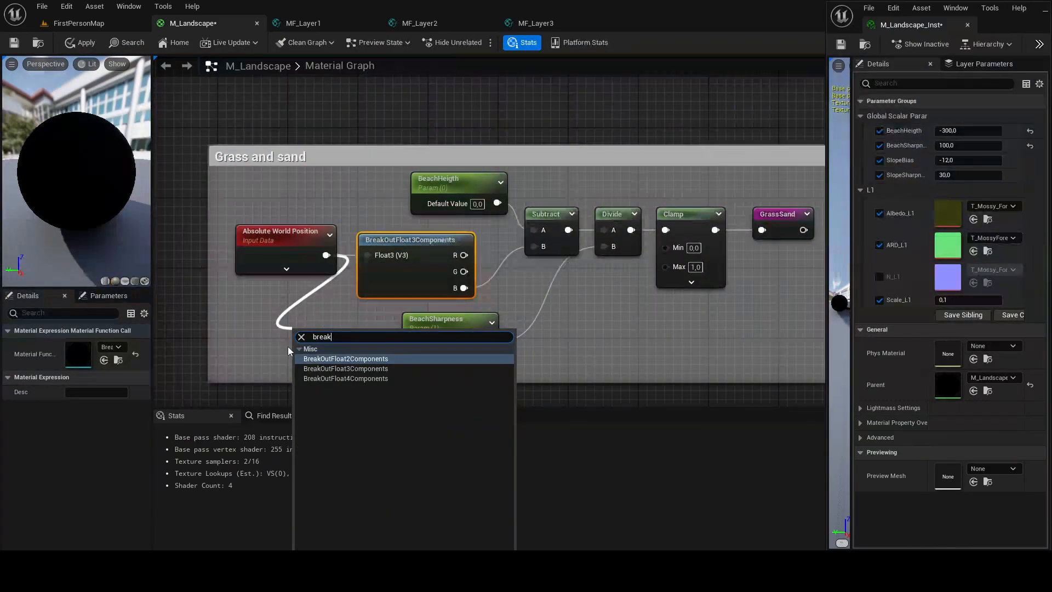
left_click(354, 369)
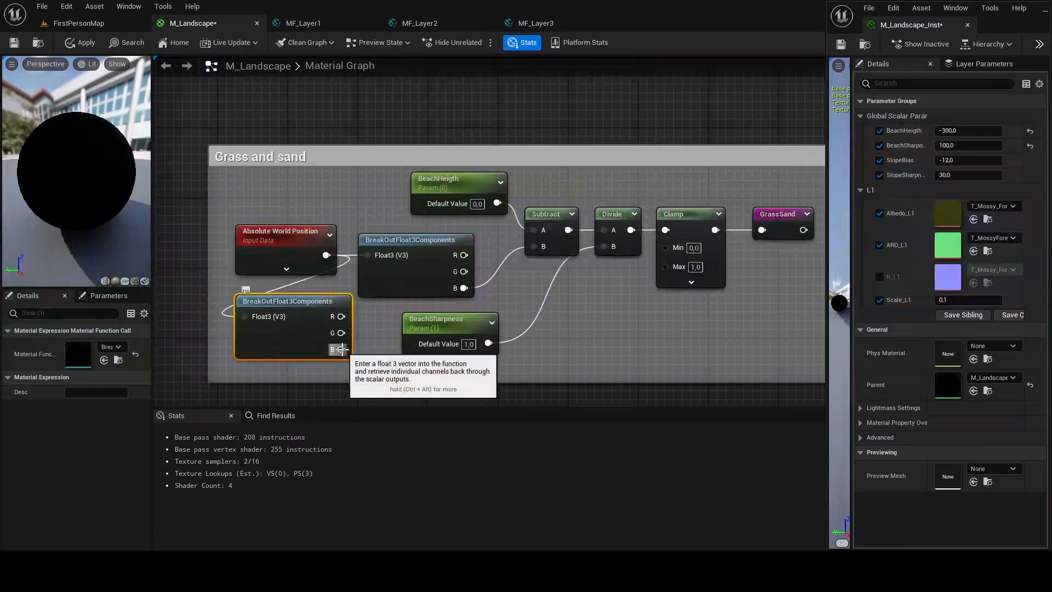
left_click_drag(334, 350, 534, 246)
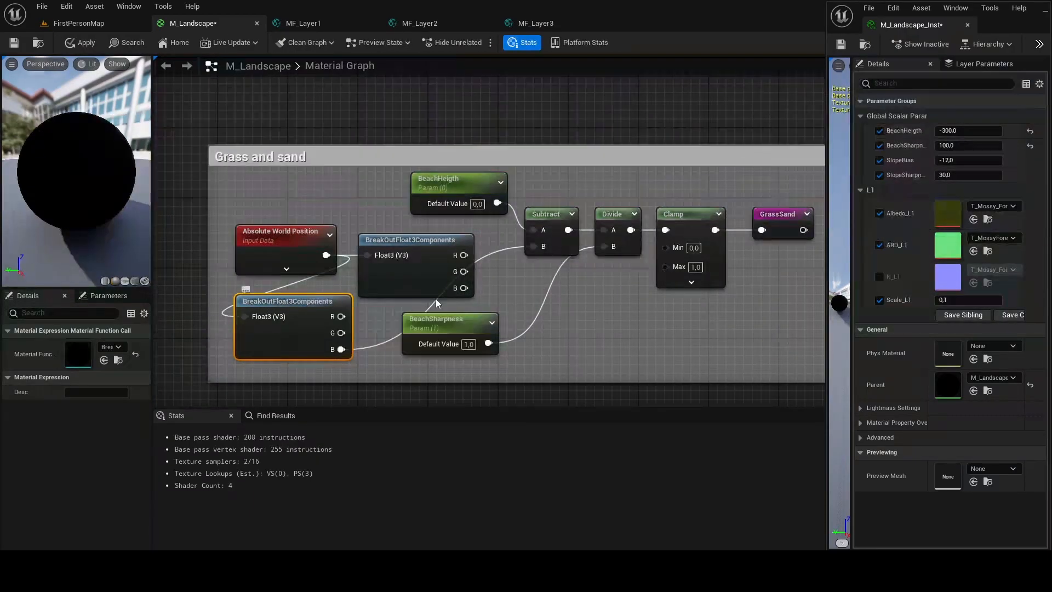
- Delete the second BreakOutFloat3Components node, and connect the remaining node's B output to the Subtract node's B input
key("Delete")
left_click_drag(471, 280, 534, 247)
left_click(485, 242)
right_click_drag(485, 242, 482, 264)
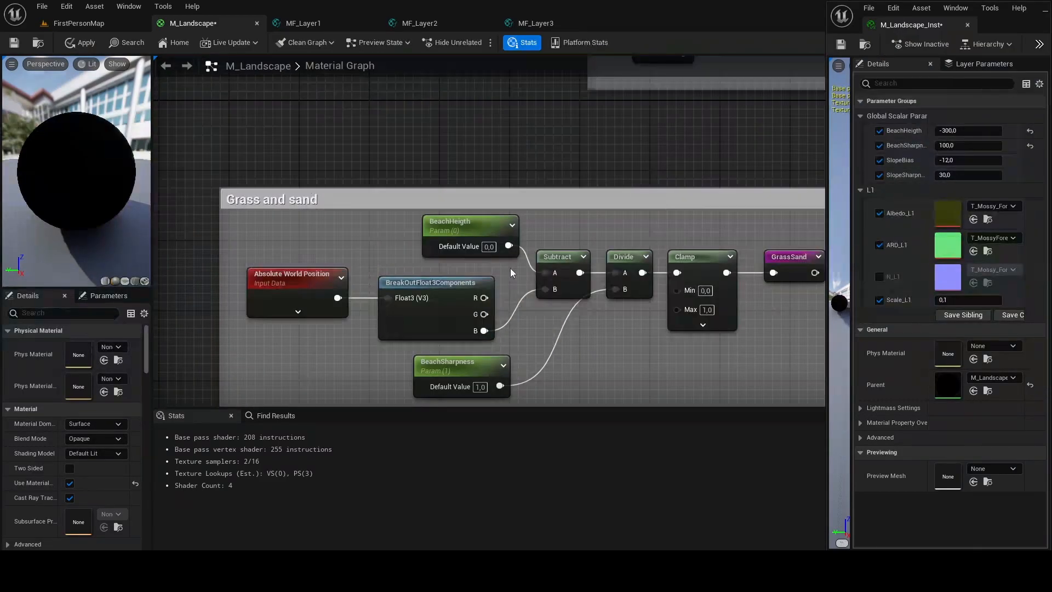
- Add a trial constant above the Grass and sand group, convert it to a parameter, and delete it
key("1")
left_click(433, 135)
right_click(461, 140)
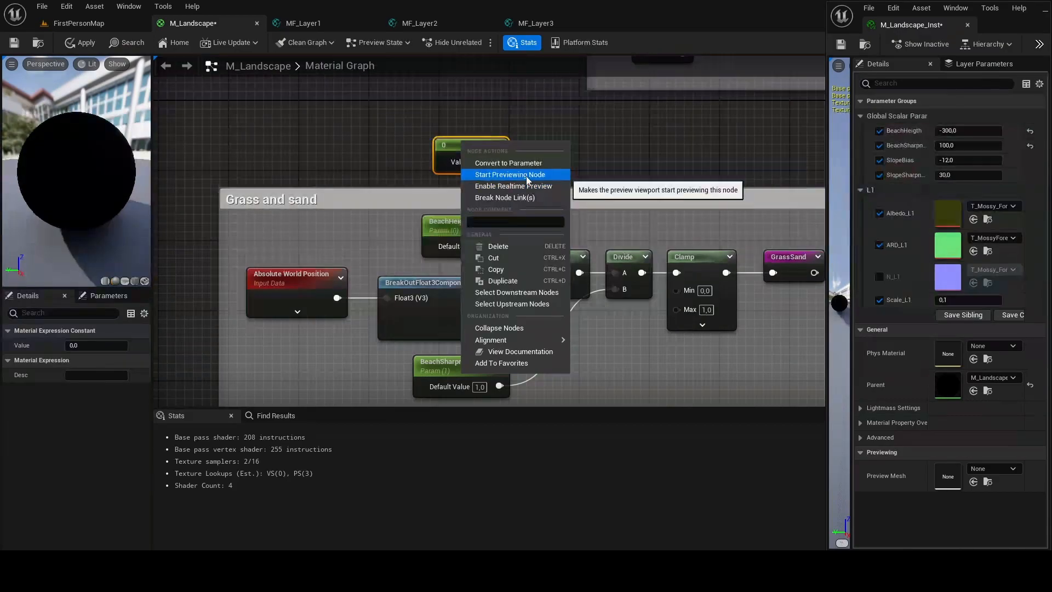
left_click(508, 162)
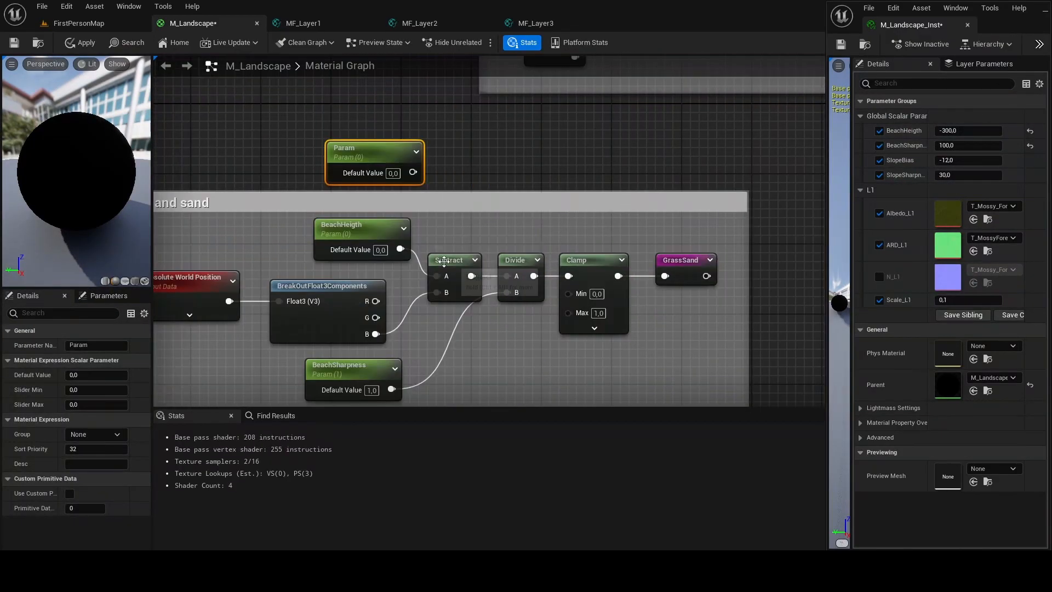
key("Delete")
- Examine the BeachHeigth, Subtract, Divide, Clamp and BeachSharpness nodes in the Grass and sand group
left_click(337, 252)
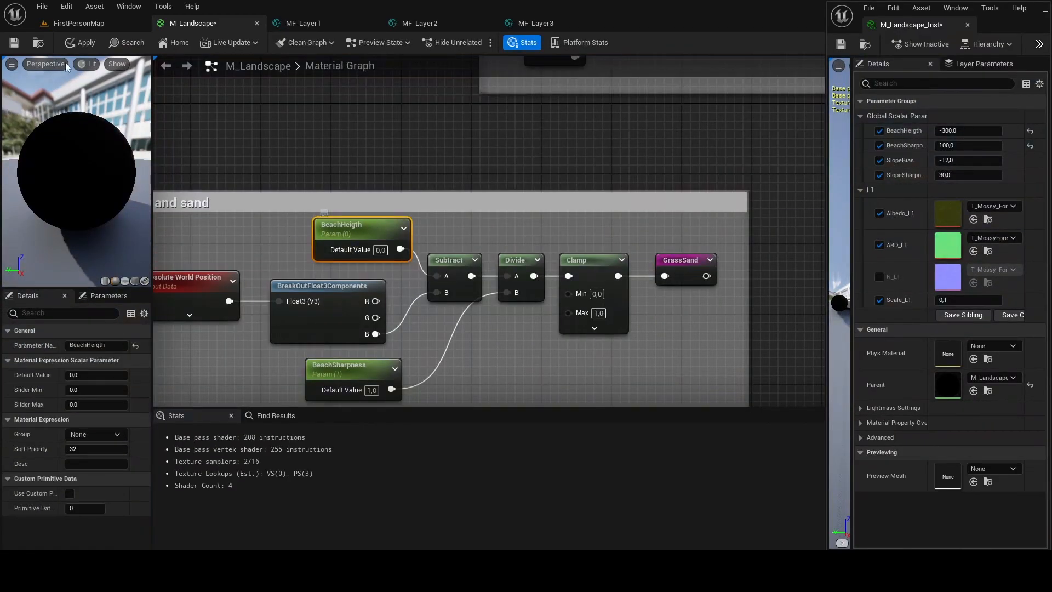
right_click_drag(427, 219, 455, 183)
left_click(475, 225)
left_click(554, 263)
left_click(616, 250)
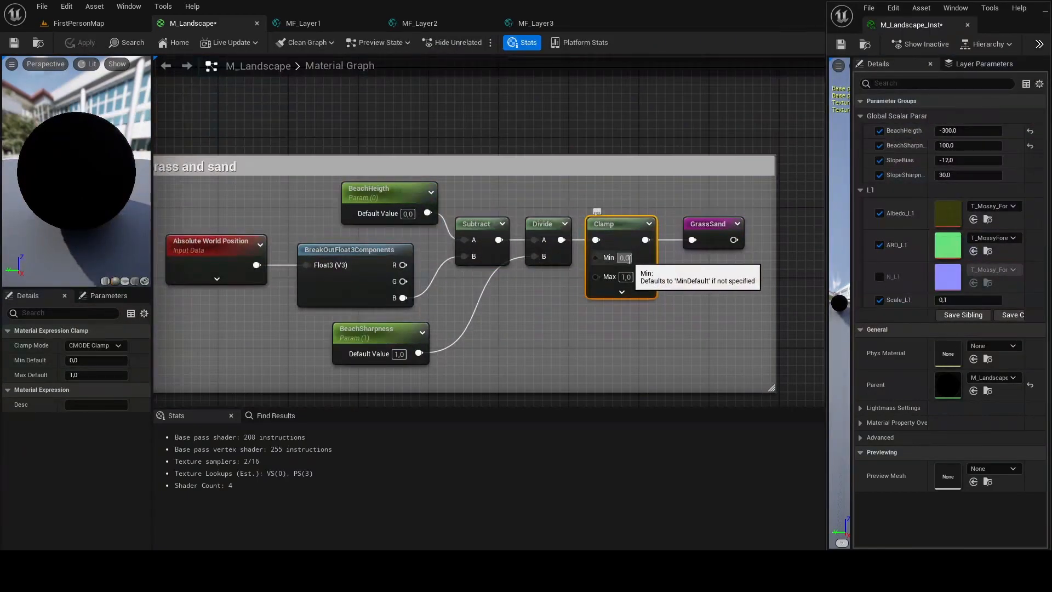
right_click_drag(507, 328, 590, 281)
left_click(539, 277)
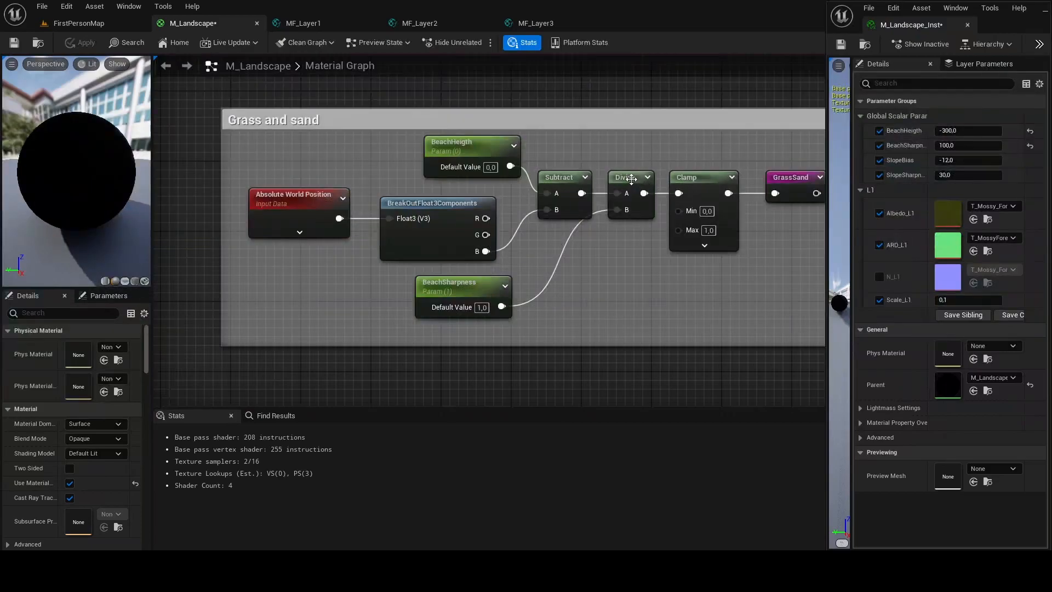
left_click(466, 290)
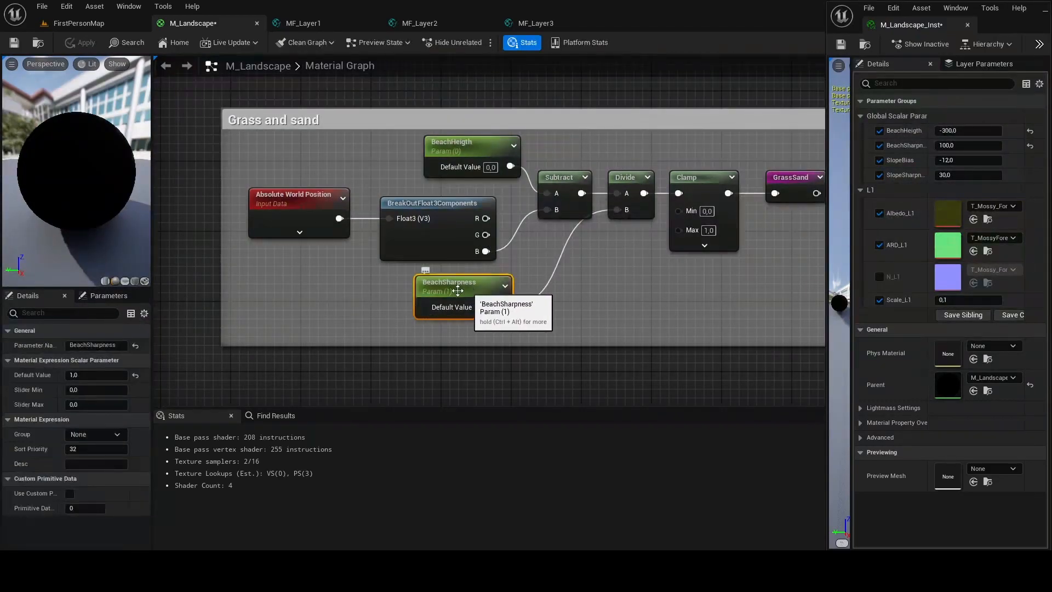
right_click_drag(502, 292, 462, 306)
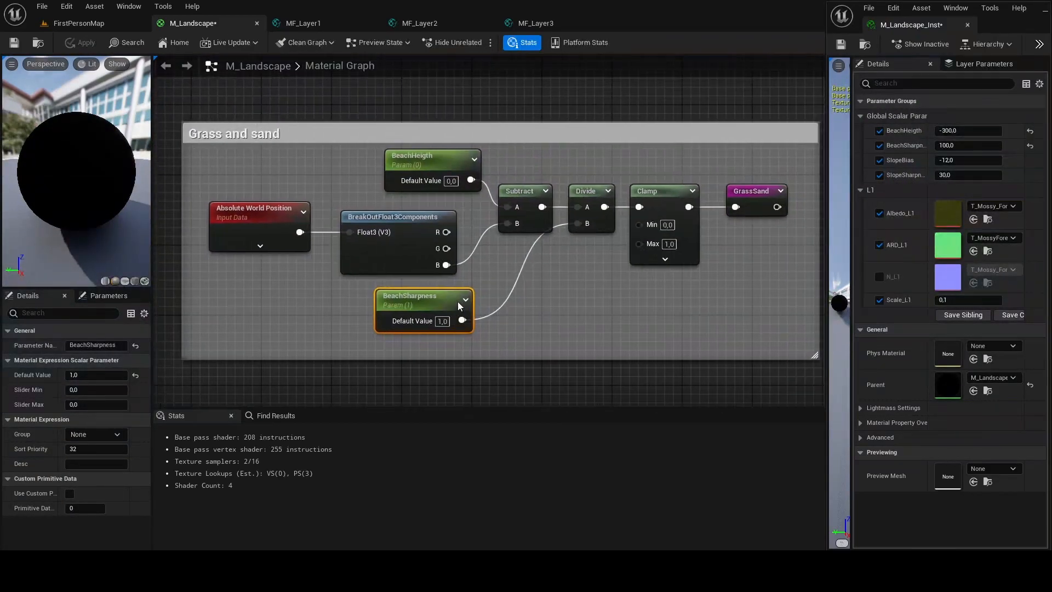
- Add a trial named reroute declaration node from the Clamp node's output, and delete it again
left_click_drag(560, 254, 593, 291)
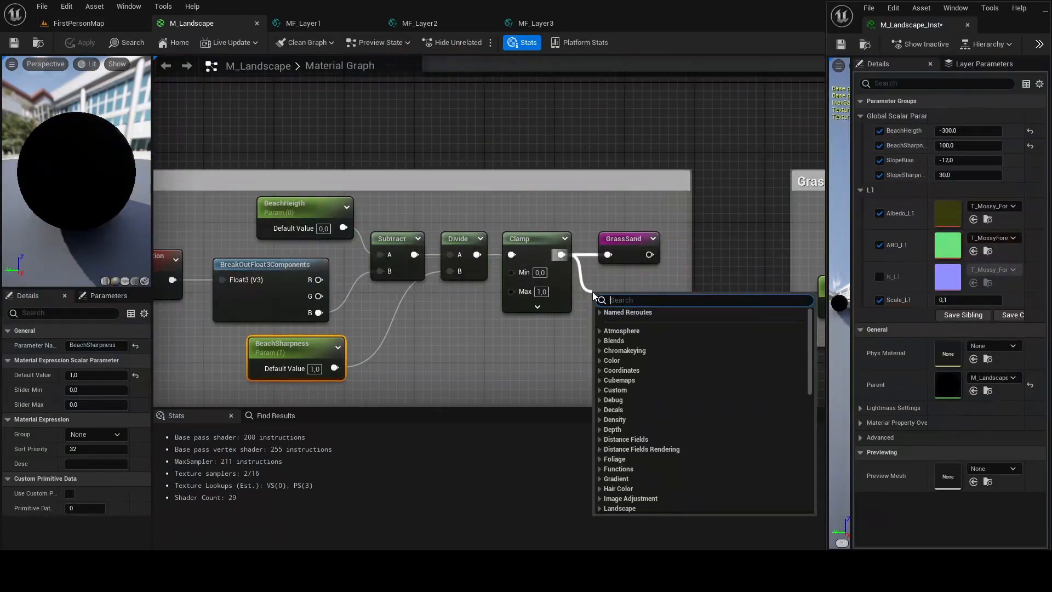
type("named")
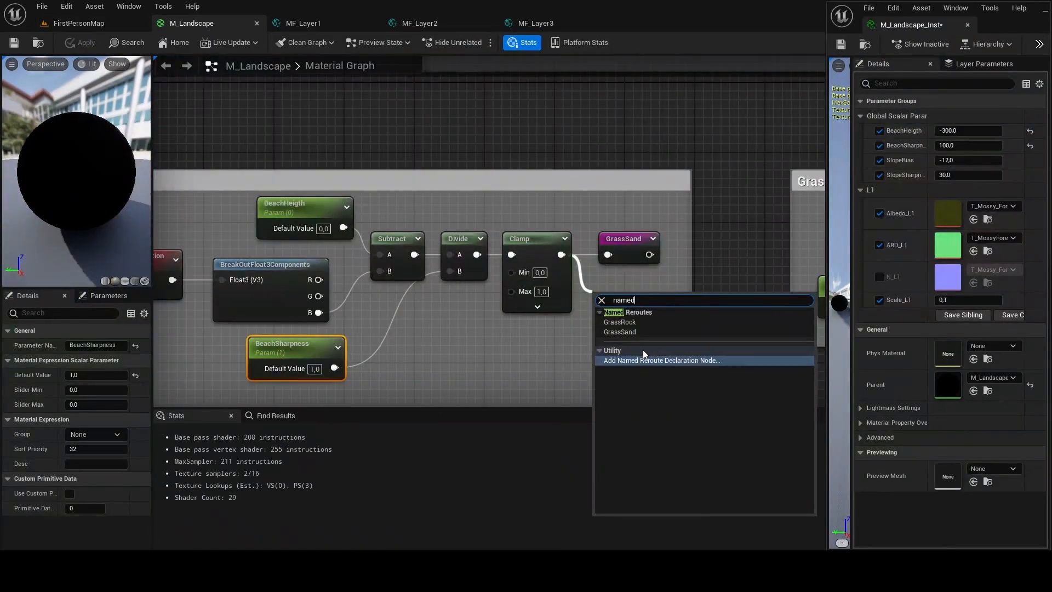
left_click(673, 361)
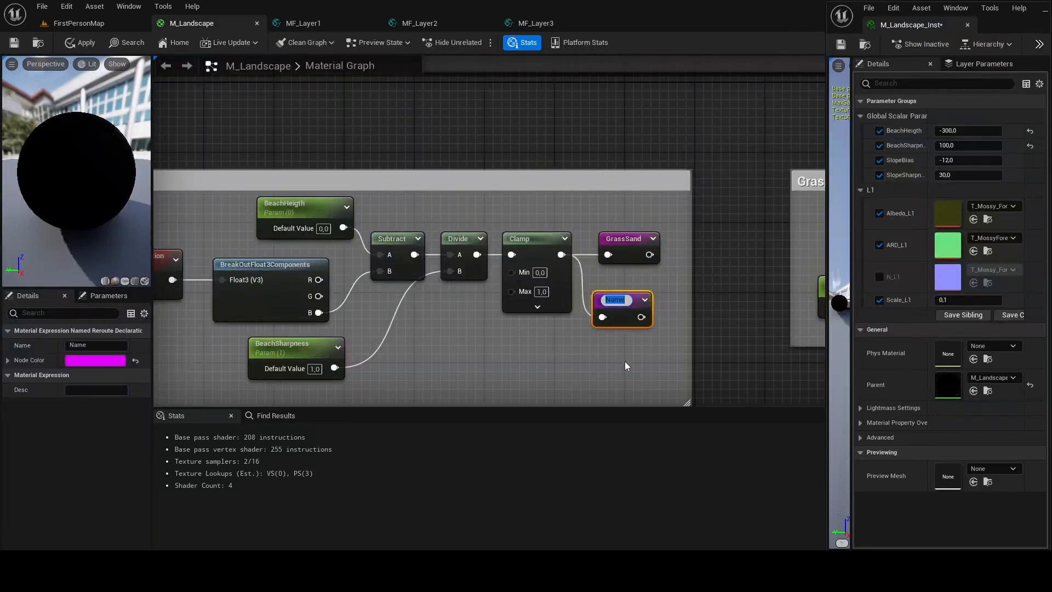
key("Return")
key("Delete")
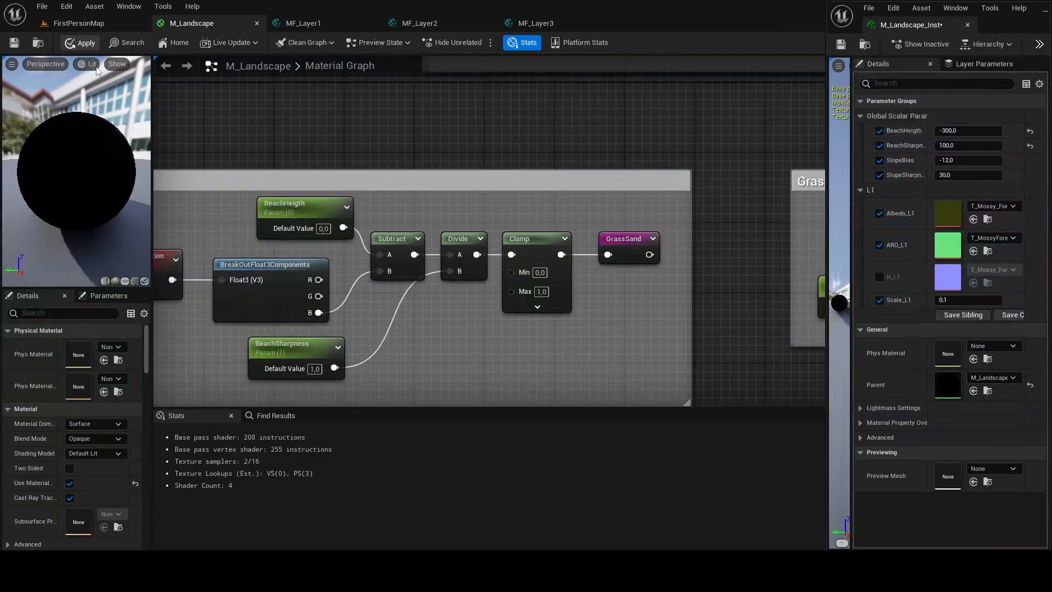
- Disconnect MF_Layer1 from the Layer Blend node in the Material group, and place it directly above MF_Layer2
right_click_drag(537, 121, 398, 237)
scroll(397, 237, "down", 3)
scroll(387, 171, "up", 3)
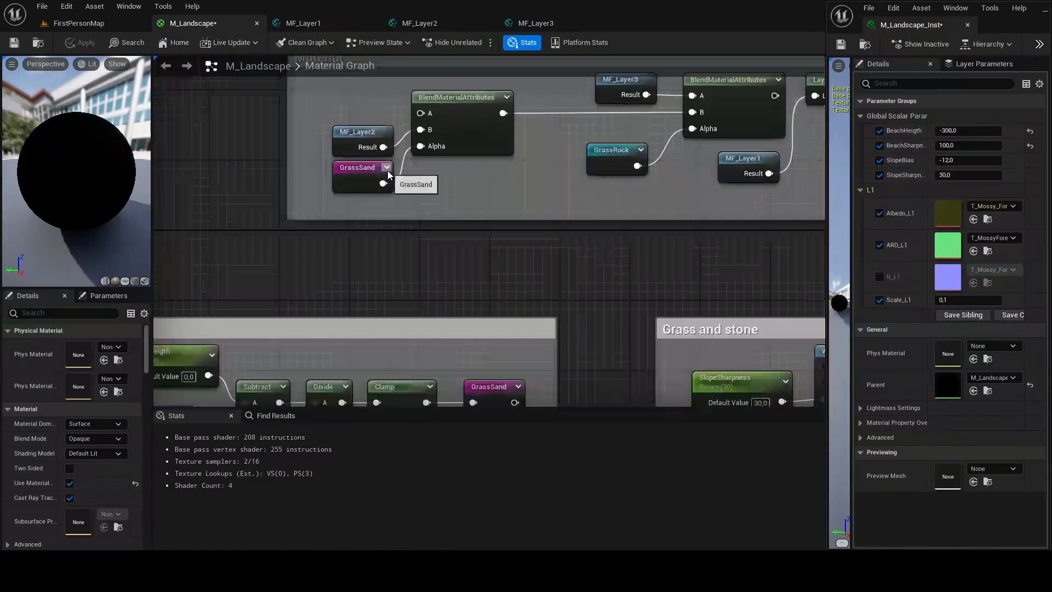
right_click_drag(451, 175, 526, 309)
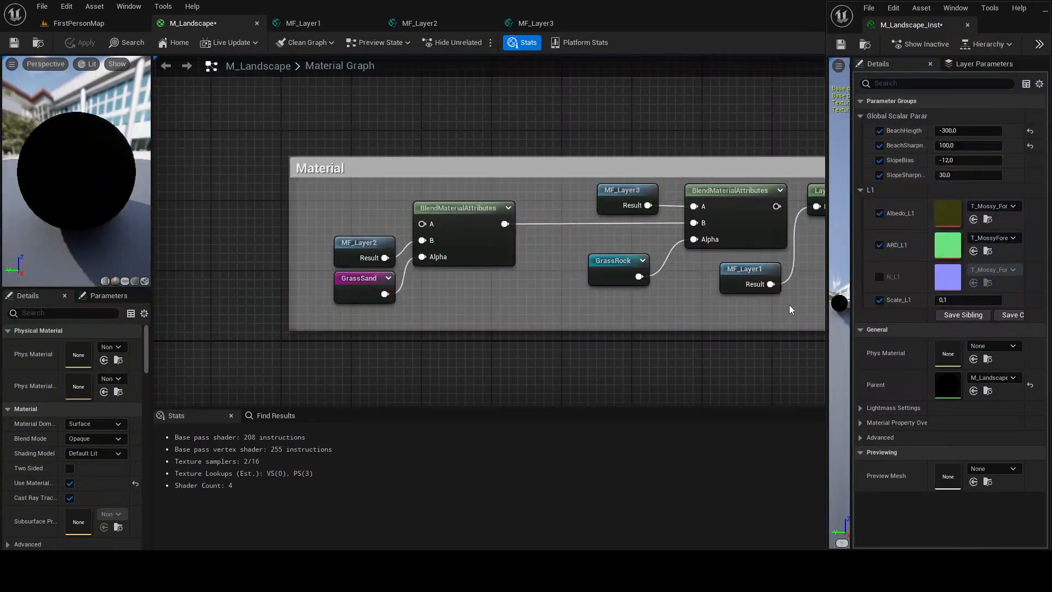
right_click_drag(785, 322, 682, 328)
left_click(668, 289, "alt")
left_click_drag(641, 282, 255, 224)
right_click_drag(255, 225, 362, 222)
- Add a trial MF_Layer2 function node to the graph from the Landscape content folder, and delete it again
key("ctrl+space")
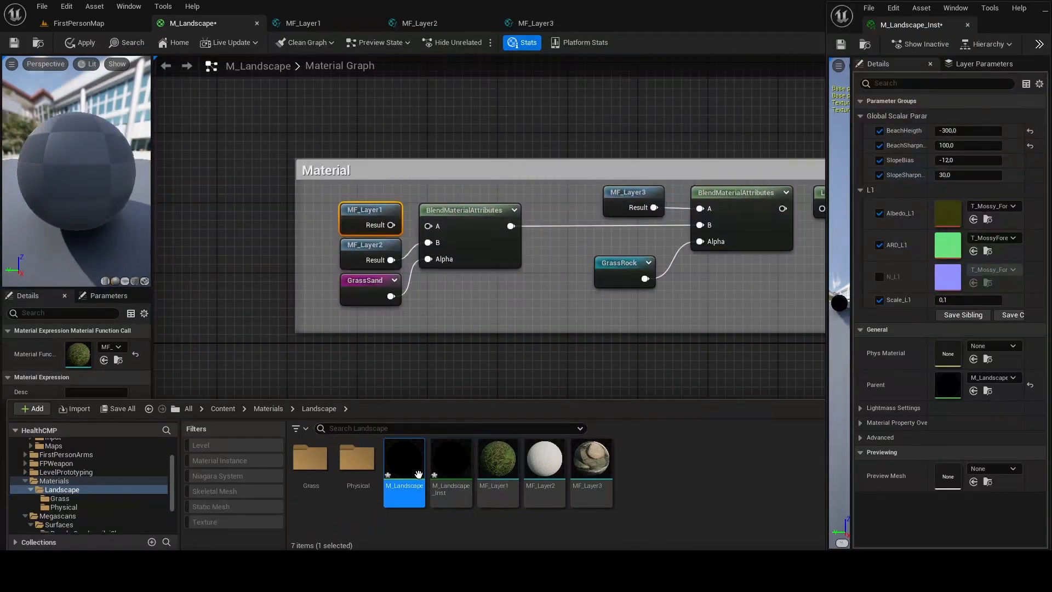
left_click_drag(540, 476, 461, 310)
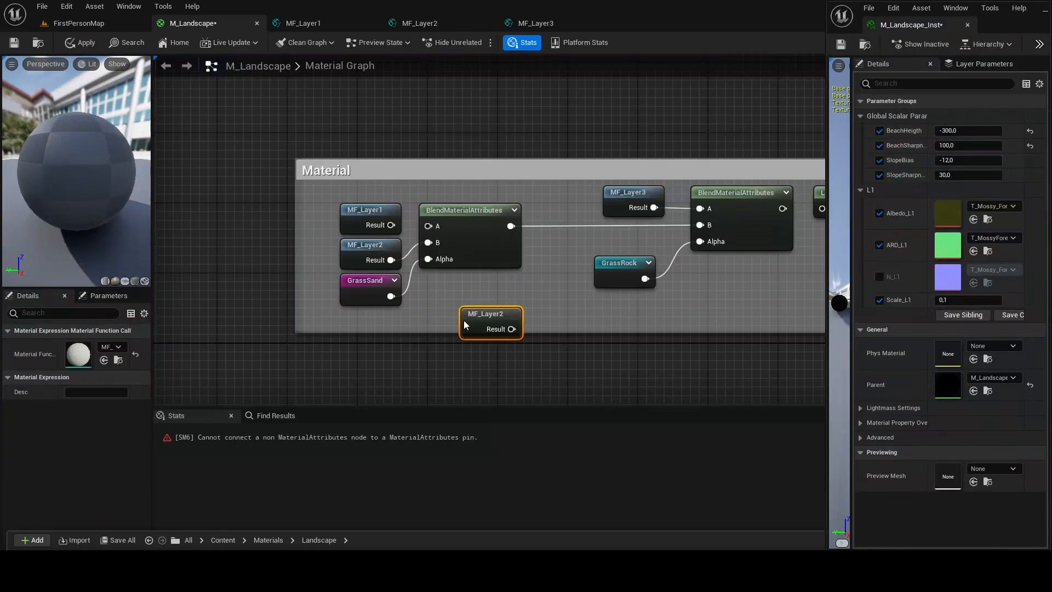
key("Delete")
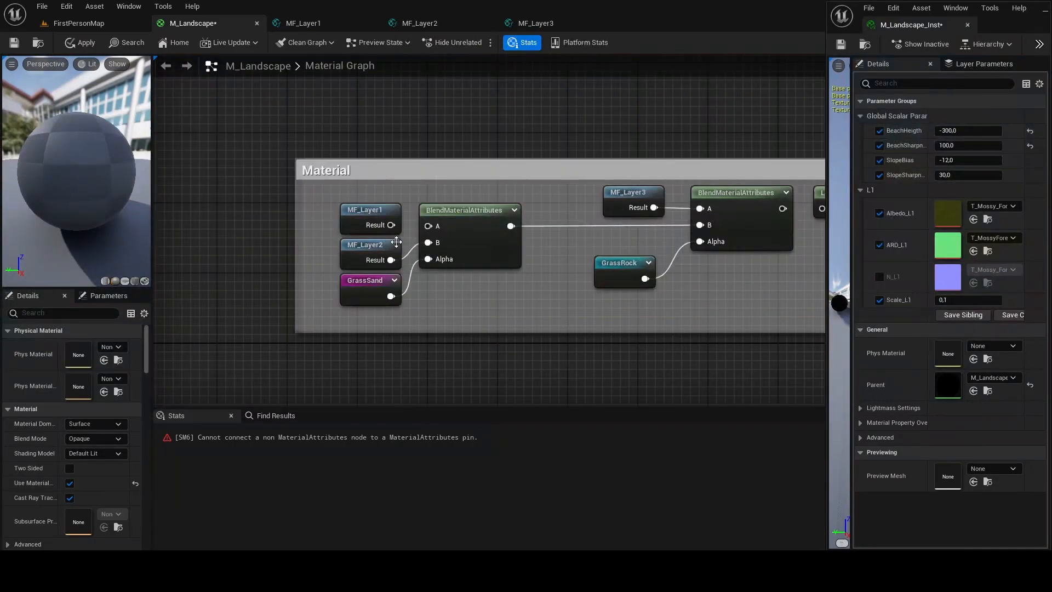
- Connect MF_Layer1's Result to the first BlendMaterialAttributes node's A input, and add and delete a trial BlendMaterialAttributes node
left_click_drag(391, 225, 461, 317)
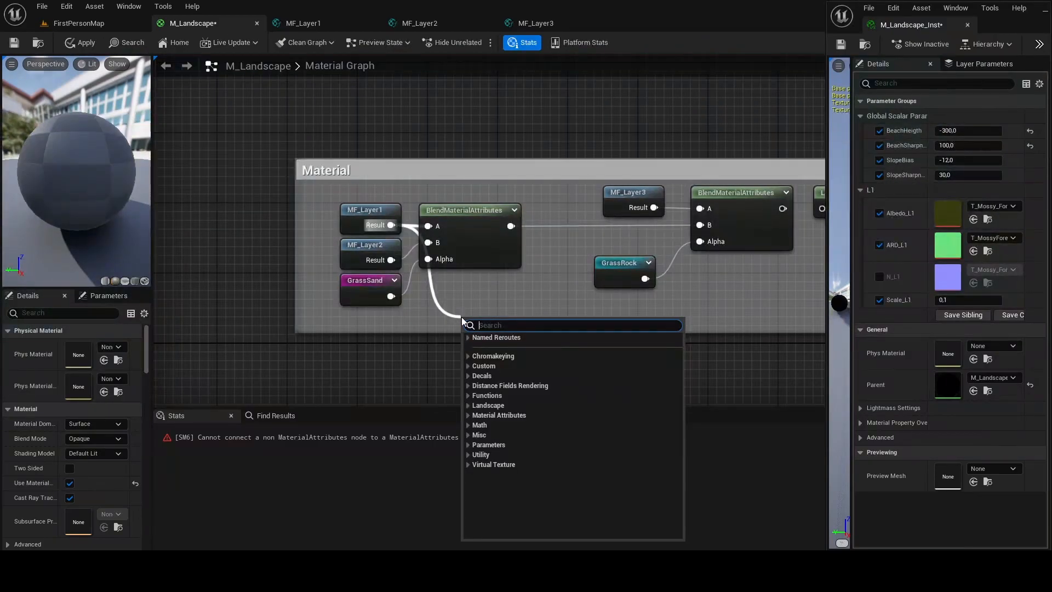
type("blen")
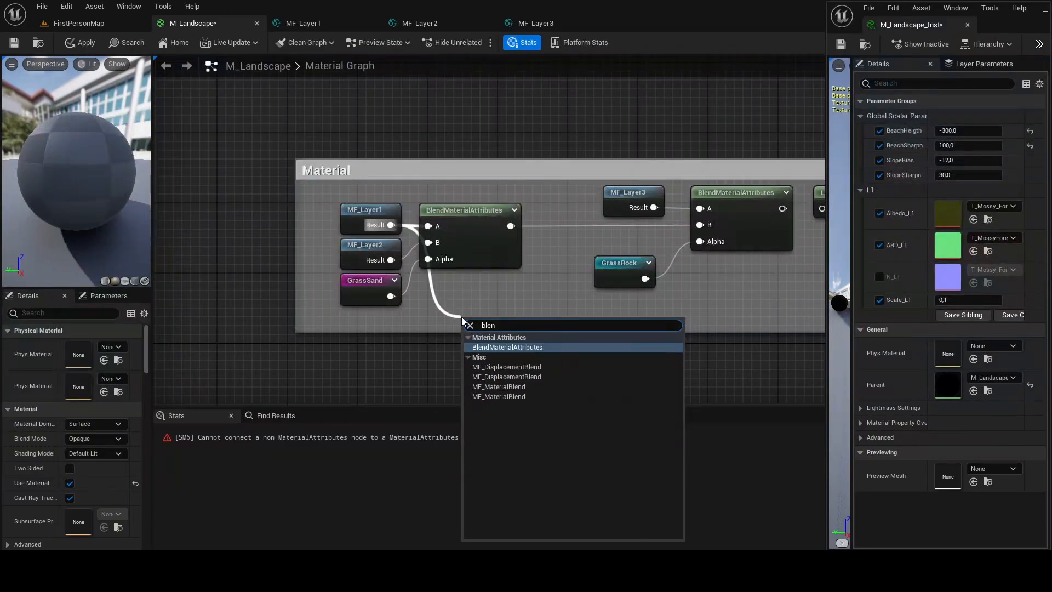
type("d mater")
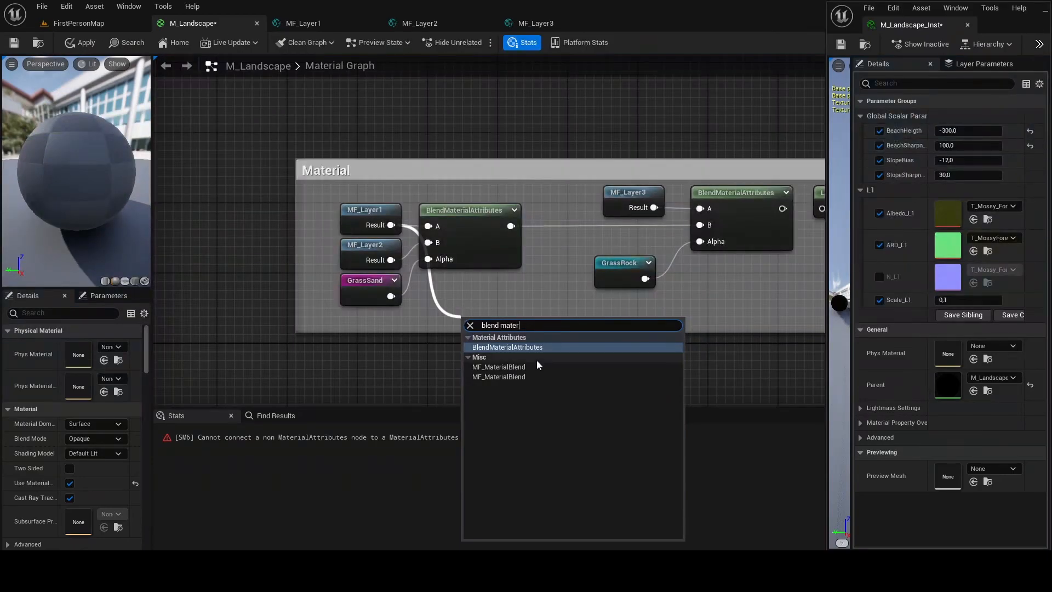
left_click(513, 347)
left_click_drag(527, 345, 508, 310)
key("Delete")
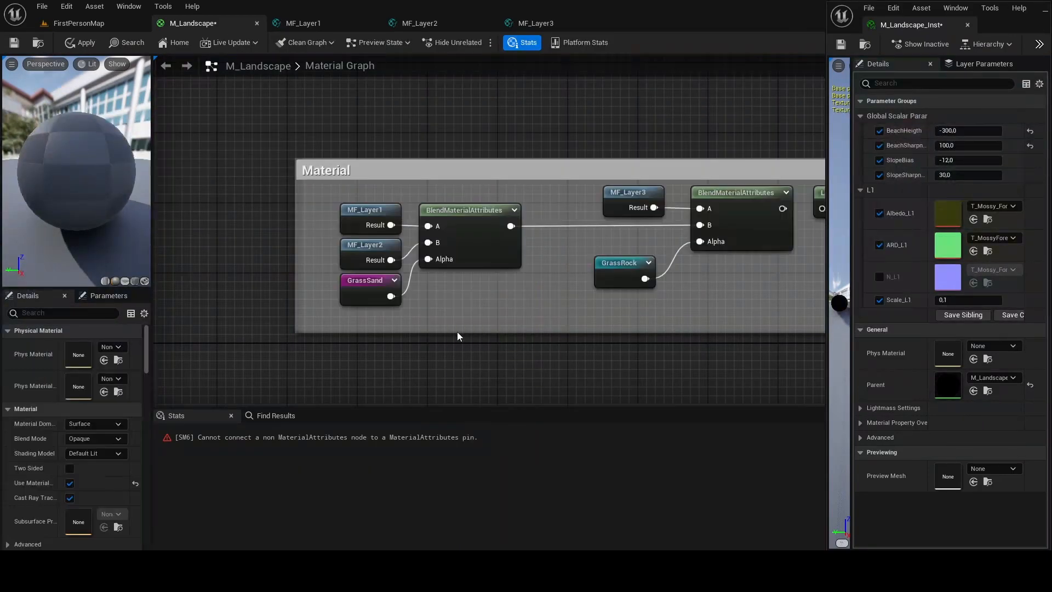
- Add a trial GrassSand named reroute node below the Material group, and delete it again
right_click_drag(389, 342, 501, 256)
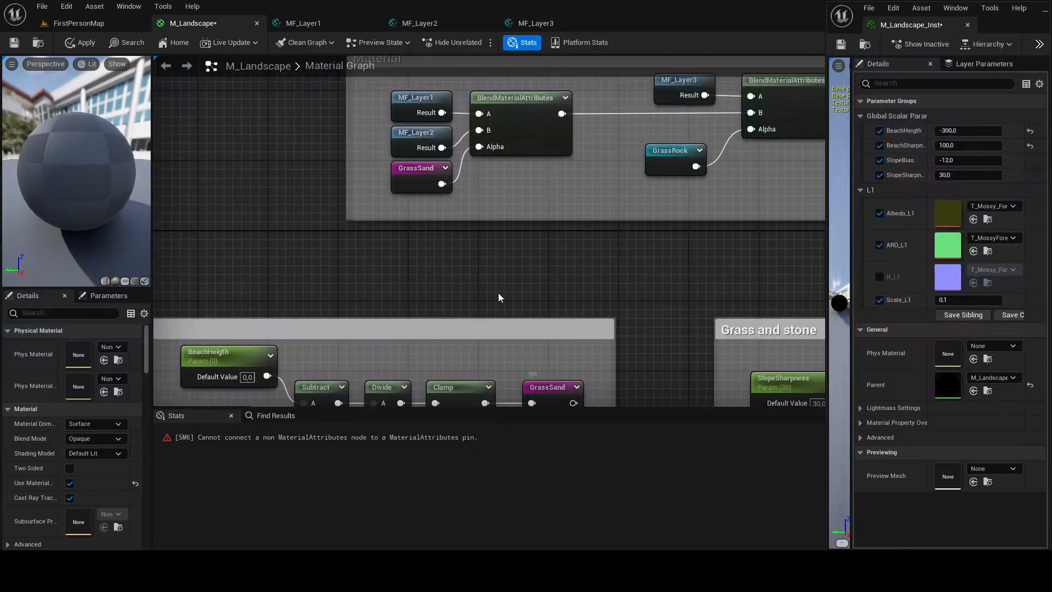
right_click(429, 236)
type("grass")
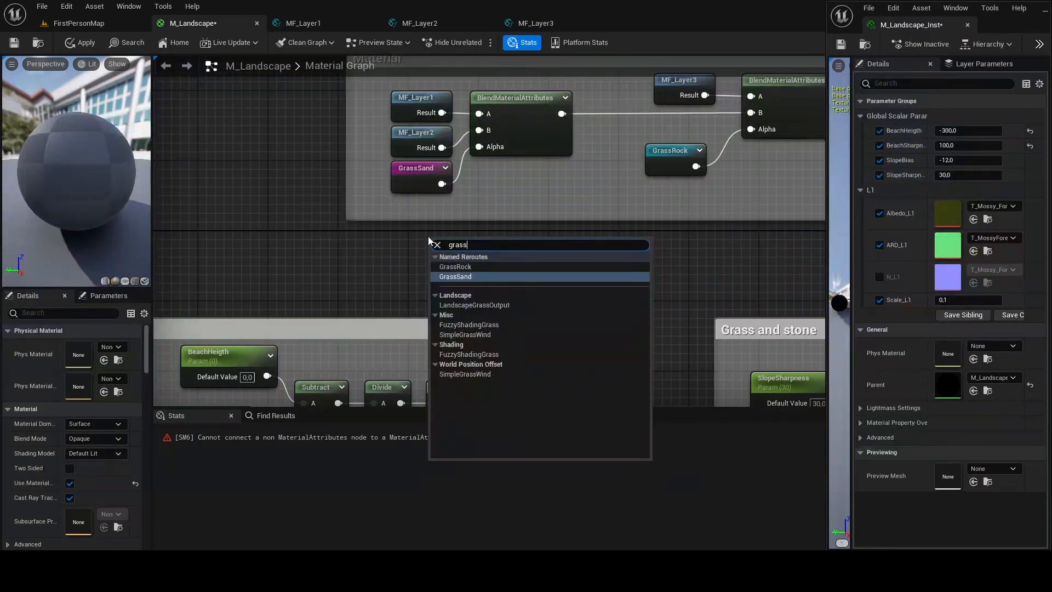
left_click(463, 274)
key("Delete")
- Examine the MF_Layer1 and MF_Layer2 nodes feeding the first BlendMaterialAttributes node
right_click_drag(493, 152, 496, 333)
left_click(399, 231)
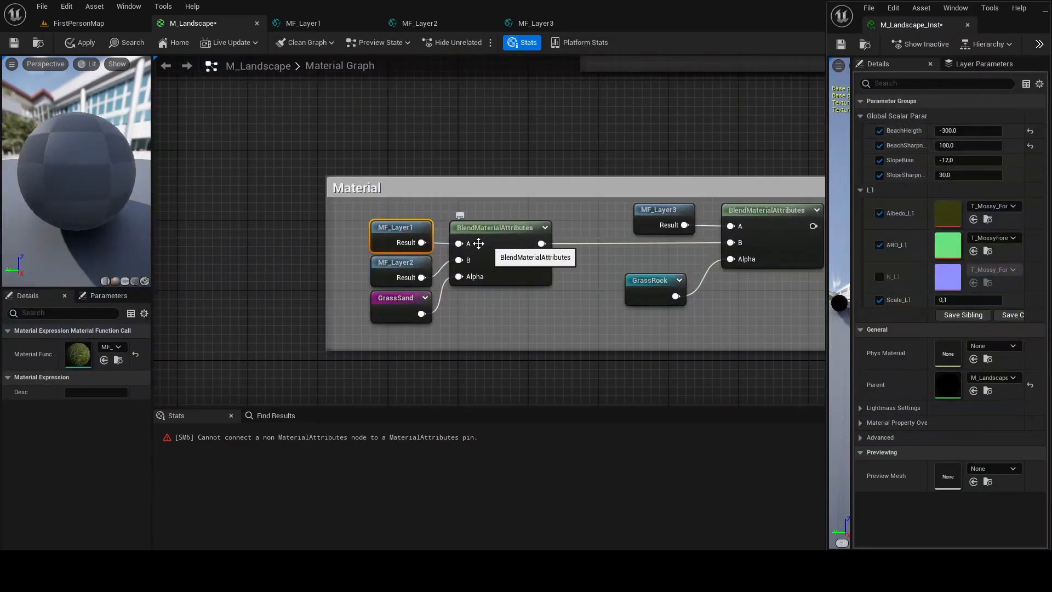
left_click(393, 271)
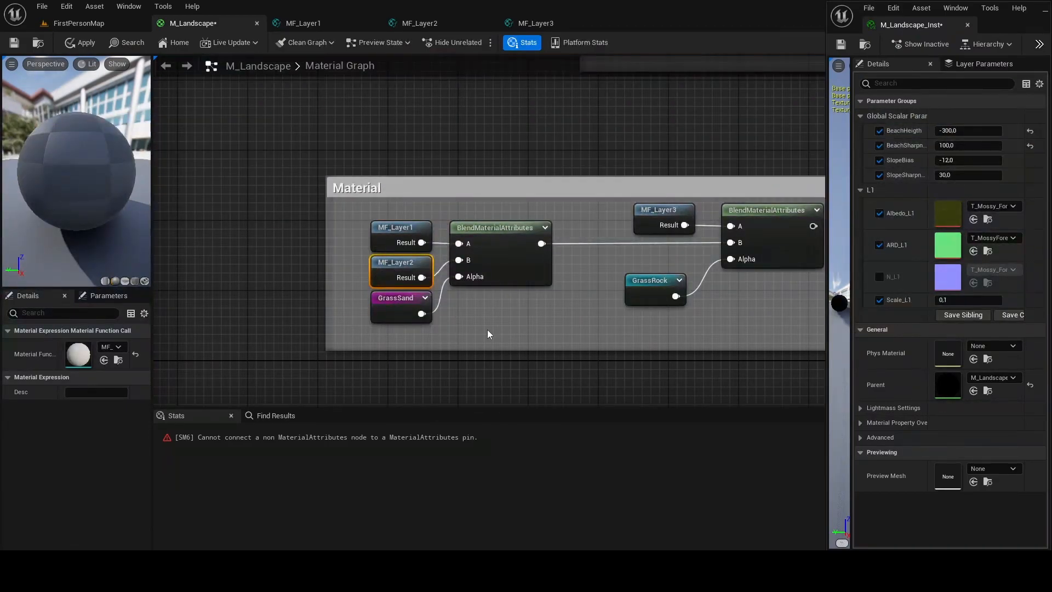
- Unlink the two BlendMaterialAttributes nodes, and route the first one through Layer Blend's Layer Auto input to the M_Landscape output
right_click_drag(479, 332, 427, 307)
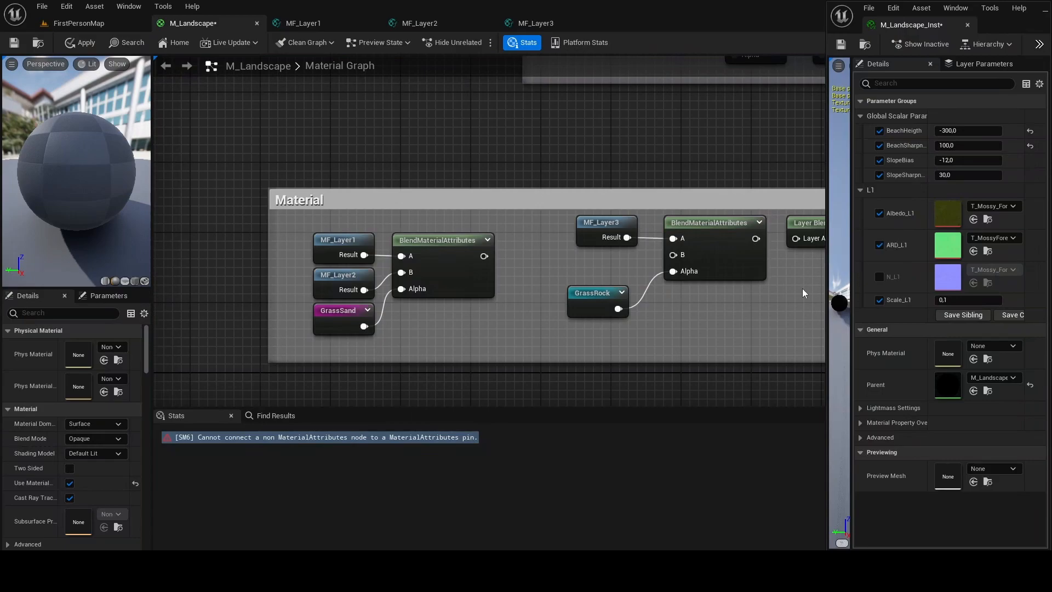
right_click_drag(801, 288, 612, 285)
left_click_drag(612, 286, 738, 215)
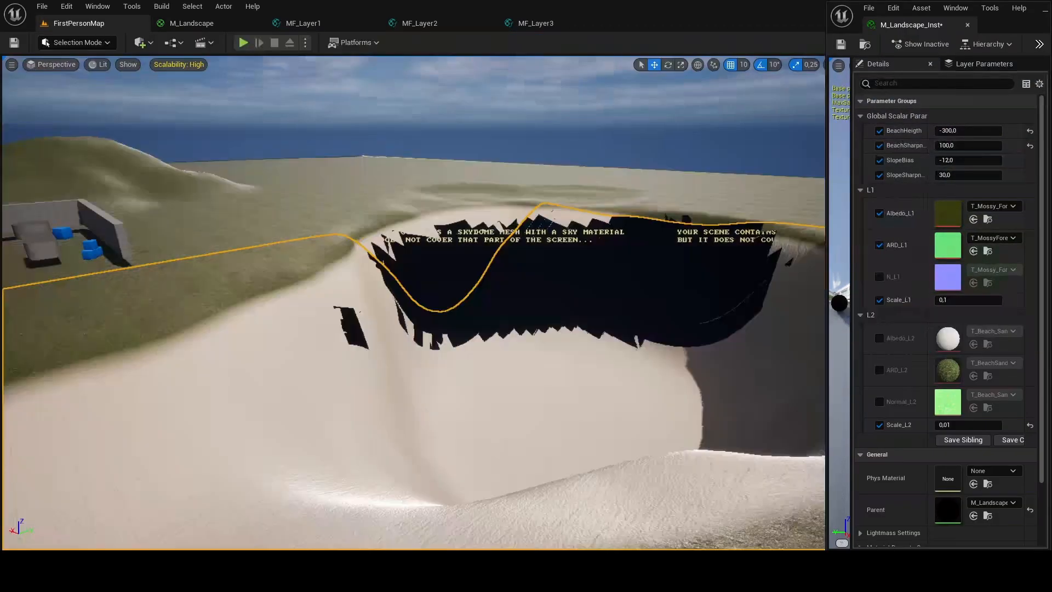
- View the beach area of the landscape in FirstPersonMap, and set the material instance's BeachHeigth to -400
right_click_drag(413, 301, 394, 315)
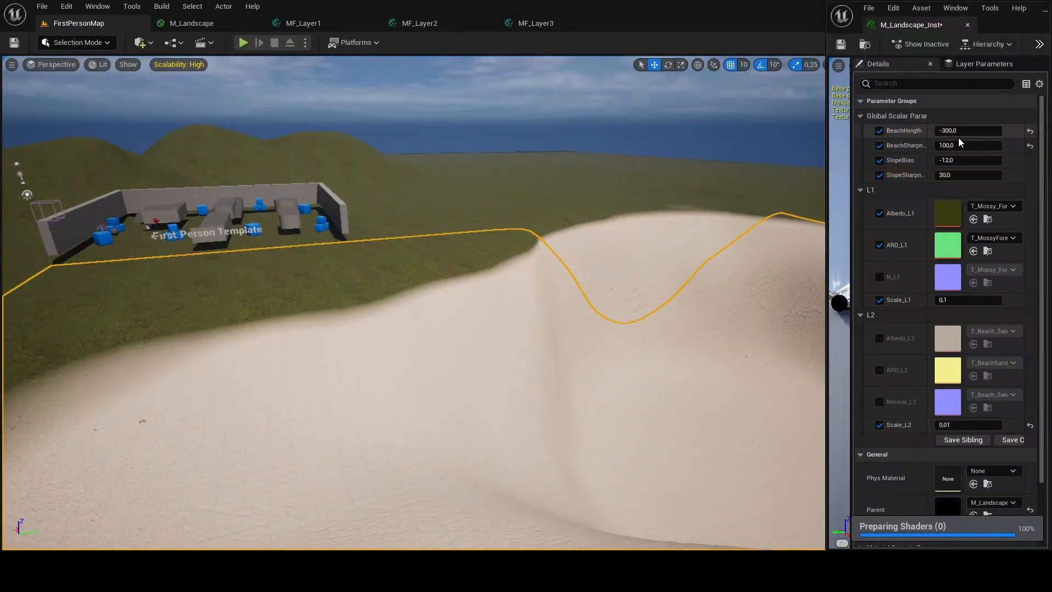
left_click(953, 129)
type("-4")
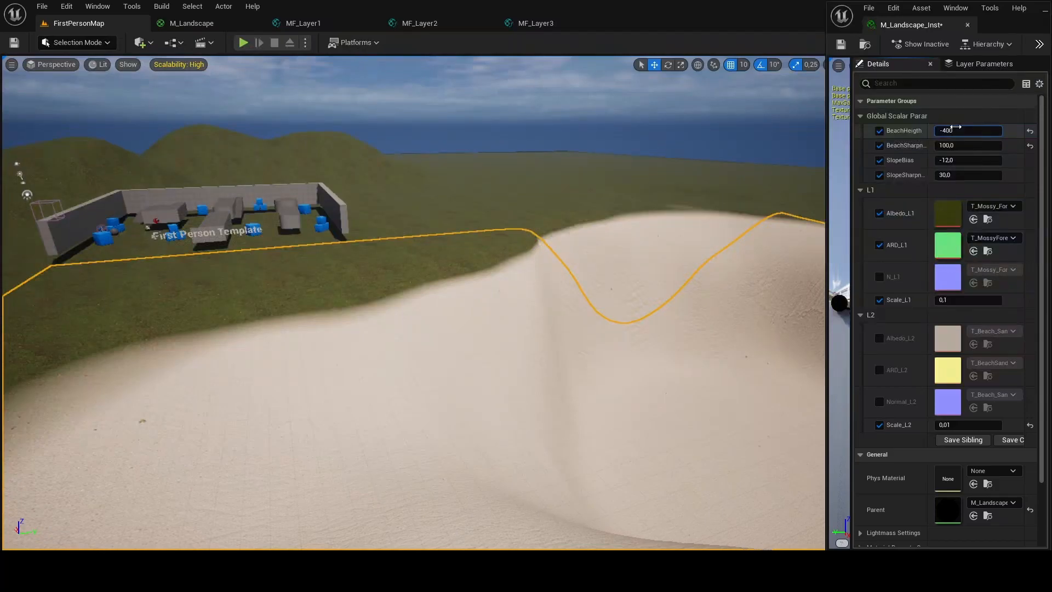
key("Return")
- Try a different BeachSharpness value in the material instance, and set it back to 100
left_click(976, 146)
key("Return")
type("10")
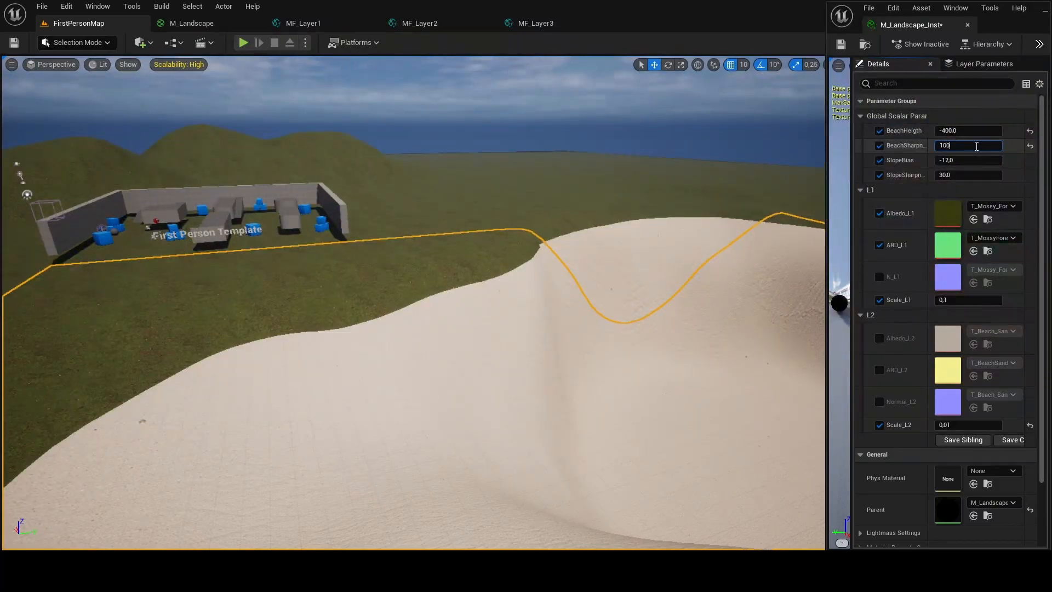
type("0")
key("Return")
- In the M_Landscape graph, disconnect Layer Blend's input and move Layer Blend and M_Landscape beside the second BlendMaterialAttributes node
left_click(192, 24)
right_click_drag(587, 238, 451, 218)
right_click_drag(573, 301, 479, 281)
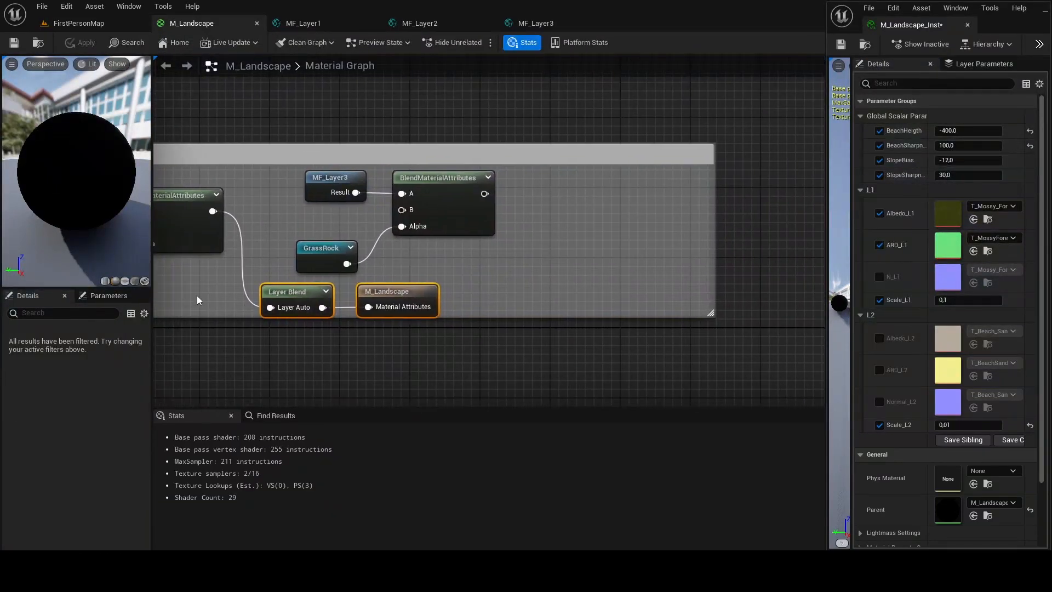
left_click(270, 308, "alt")
left_click_drag(278, 293, 582, 184)
left_click(523, 335)
- Add a trial WorldAlignedBlend node beside the Grass and stone group, and delete it again
right_click_drag(519, 338, 429, 116)
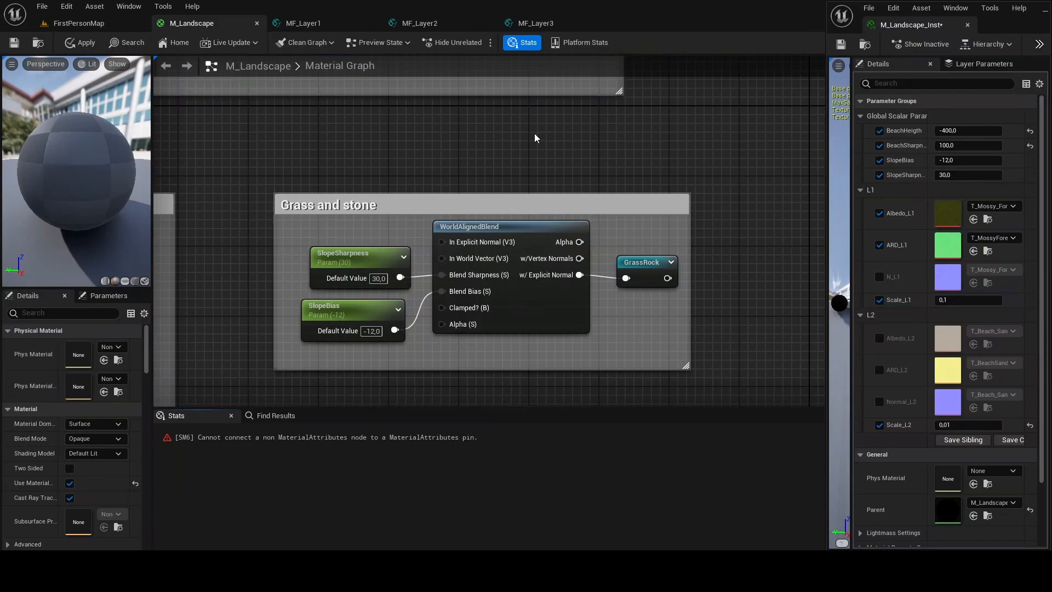
right_click_drag(536, 138, 482, 153)
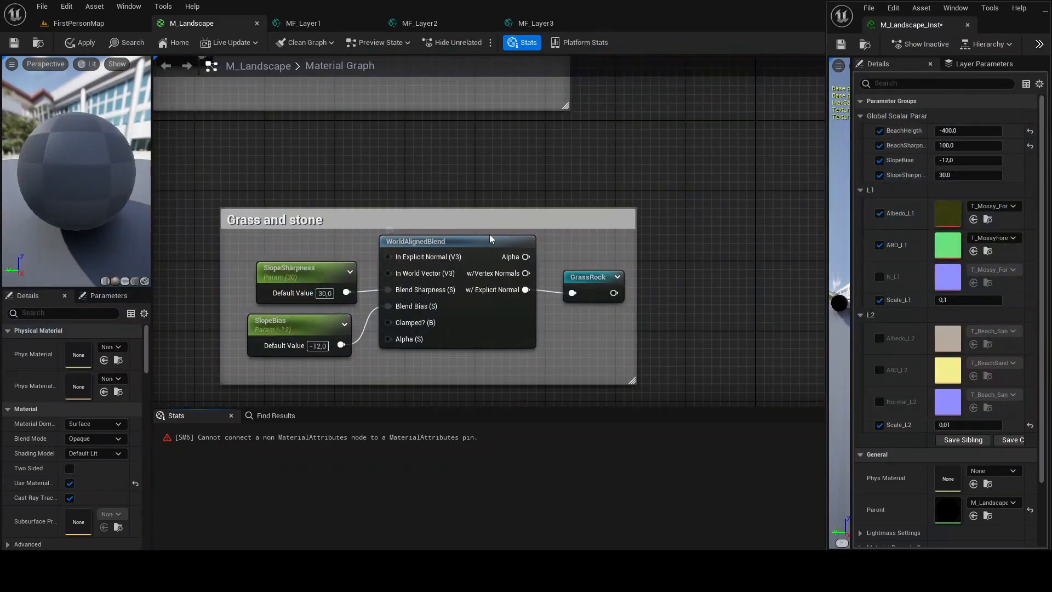
right_click(523, 172)
type("world aligned")
key("Return")
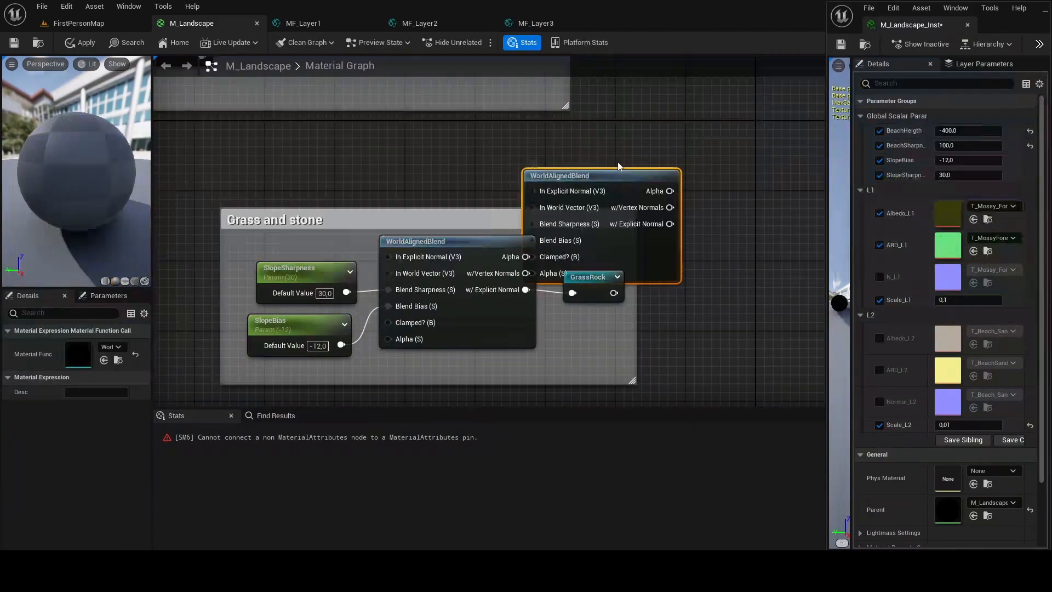
key("Delete")
- Add a trial Named Reroute Declaration node to the w/ Explicit Normal output in the Grass and stone group, and undo it
right_click_drag(237, 298, 354, 285)
left_click(417, 286)
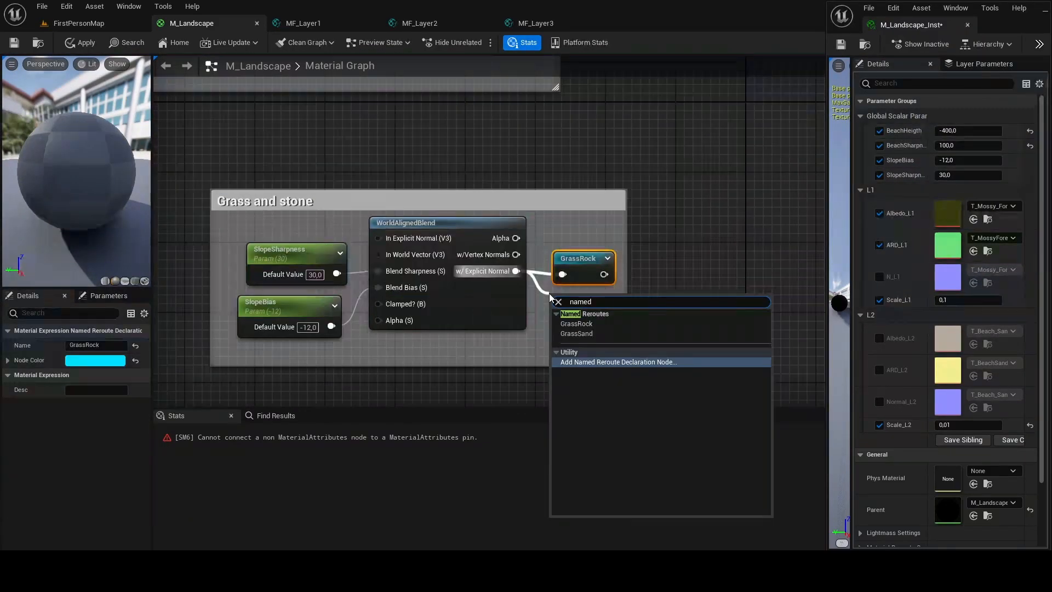
left_click(622, 363)
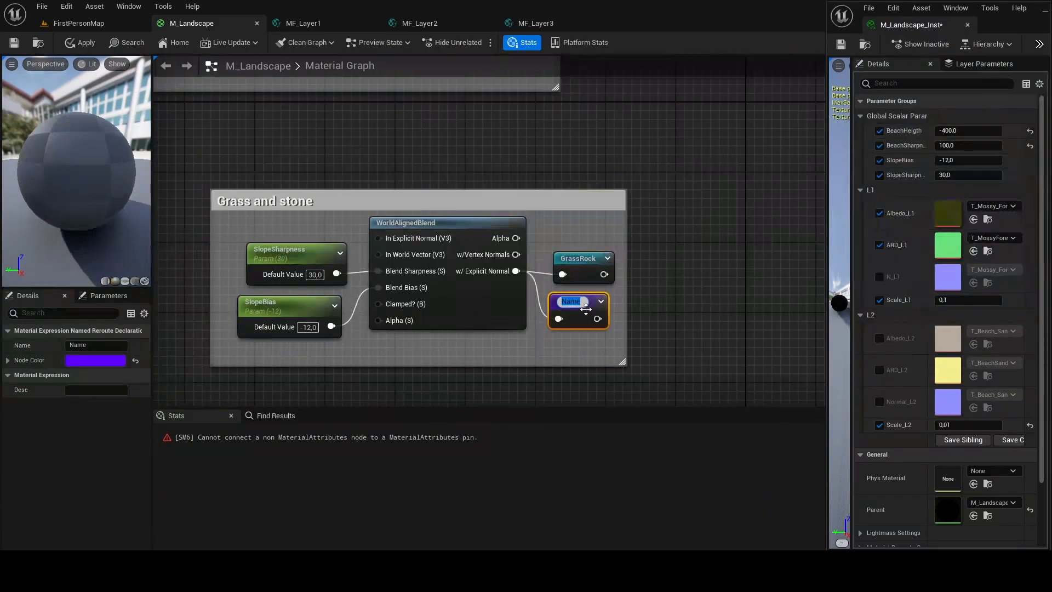
key("ctrl+z")
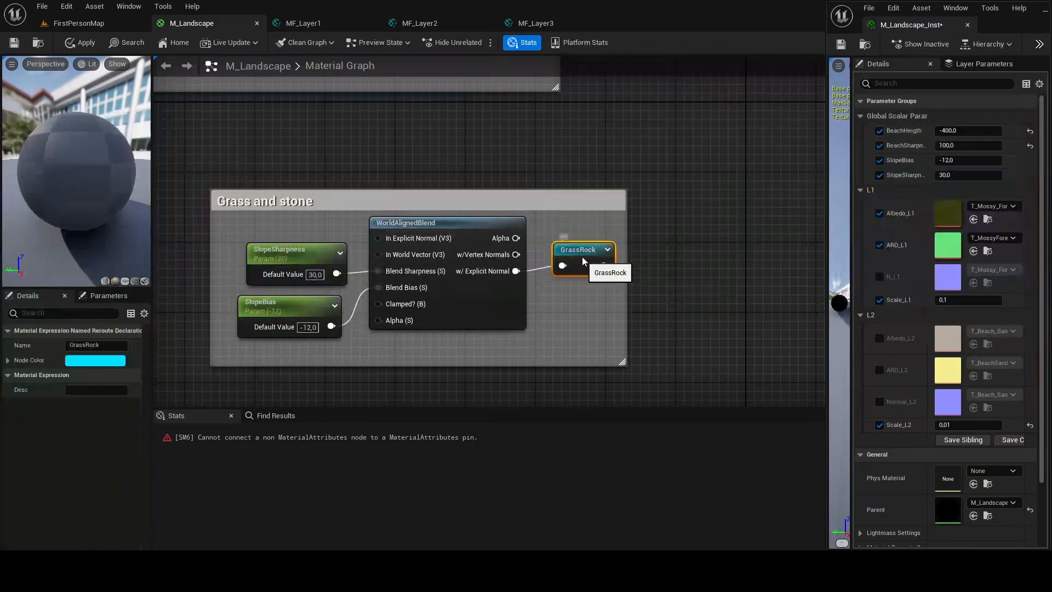
left_click(583, 262)
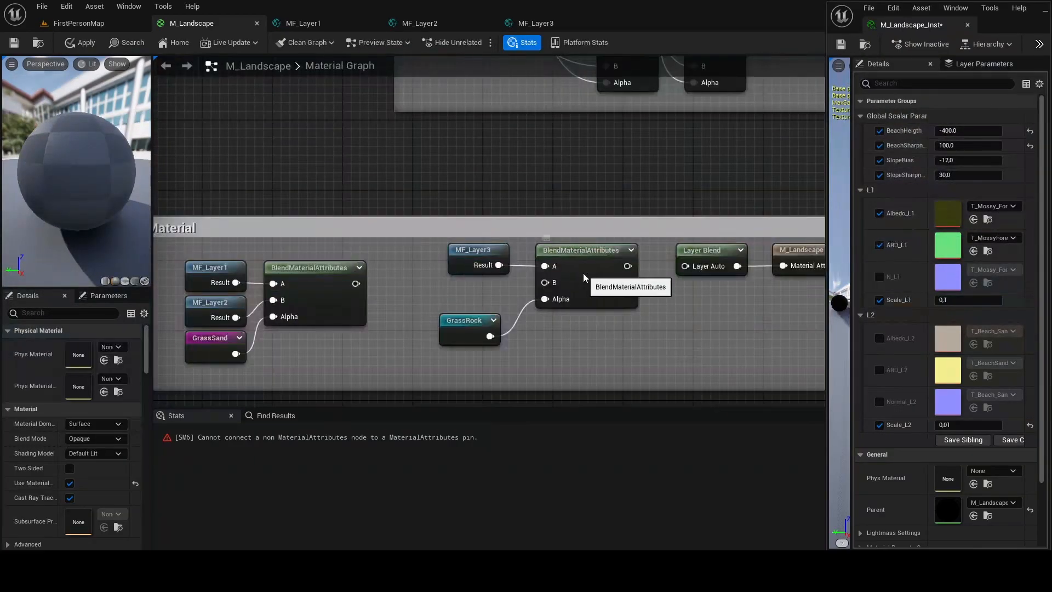
- Paste a trial copy of the BlendMaterialAttributes node in the Material group, and delete it again
left_click(577, 272)
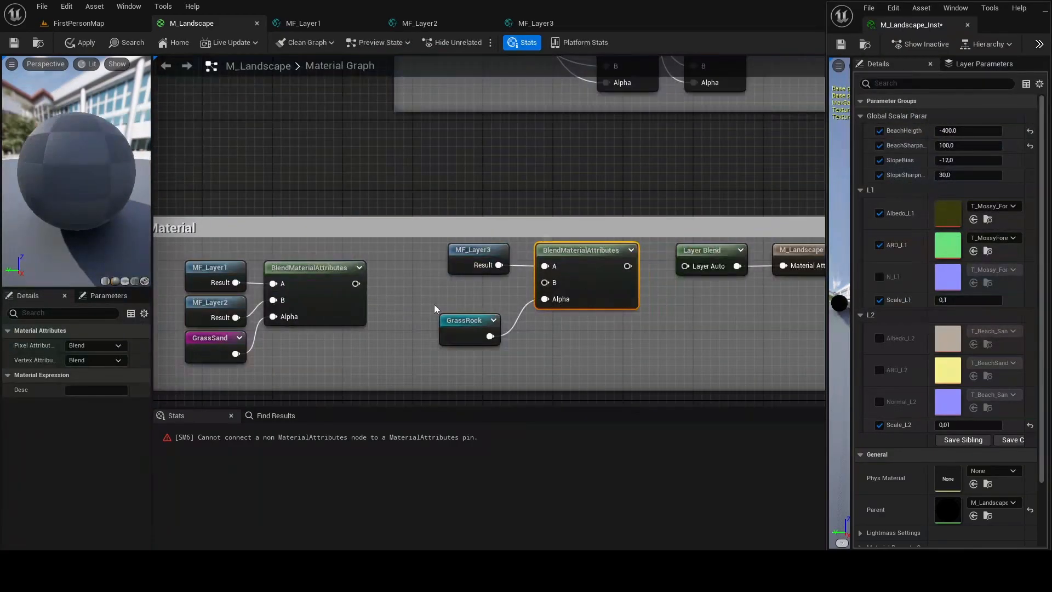
left_click(303, 293)
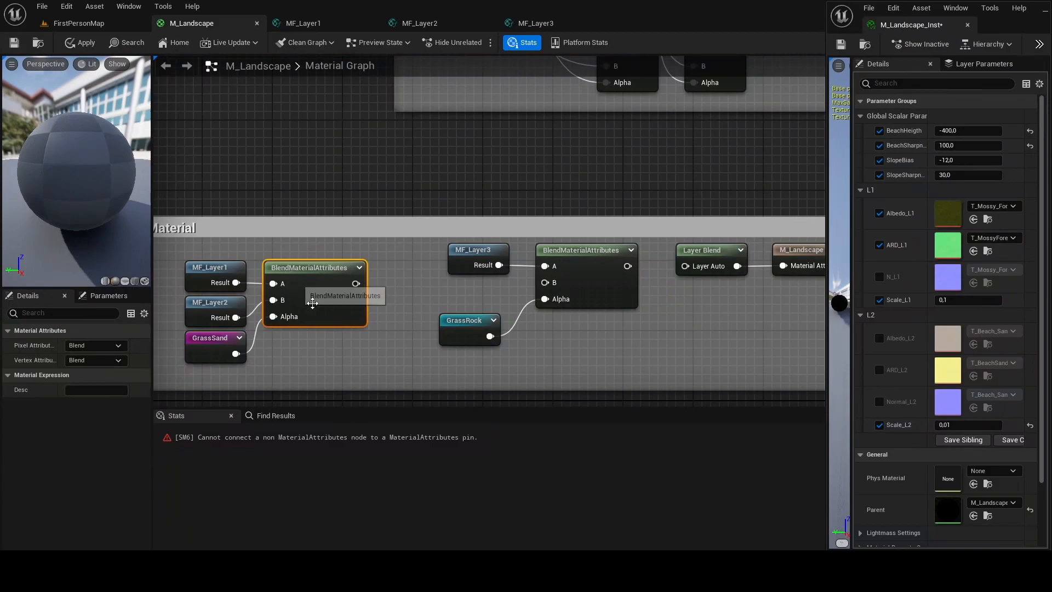
key("ctrl+v")
left_click_drag(690, 386, 623, 332)
key("Delete")
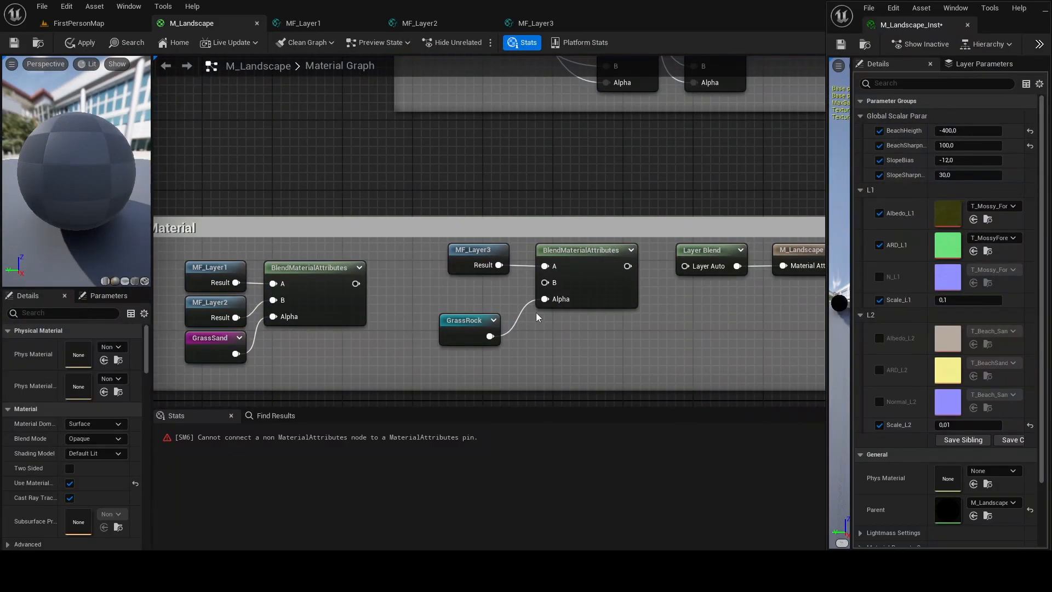
- Connect the output of the first BlendMaterialAttributes node to input B of the second one
left_click_drag(356, 284, 530, 288)
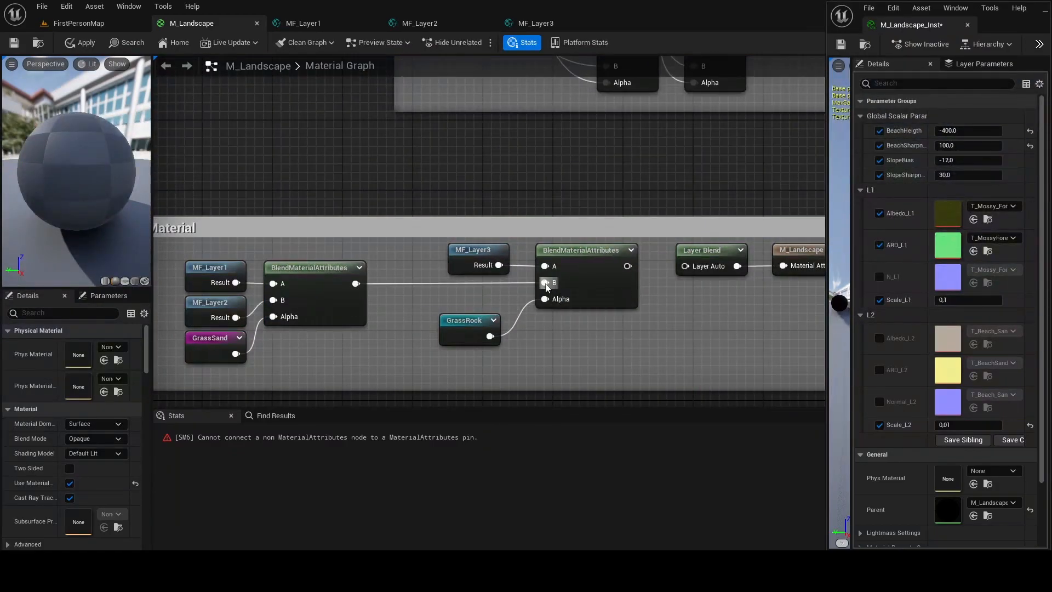
left_click_drag(201, 256, 380, 340)
left_click(380, 339)
left_click_drag(304, 252, 364, 321)
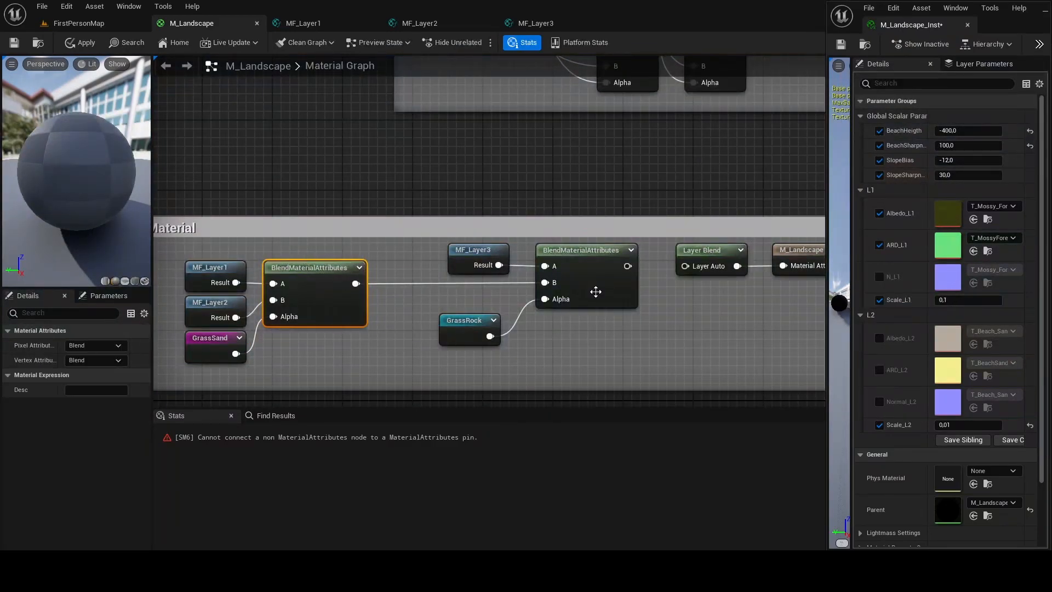
- Move GrassRock closer to the second BlendMaterialAttributes node's Alpha input, and connect that blend's output to Layer Blend's Layer Auto input
right_click_drag(522, 301, 444, 294)
left_click(444, 294)
left_click(395, 244)
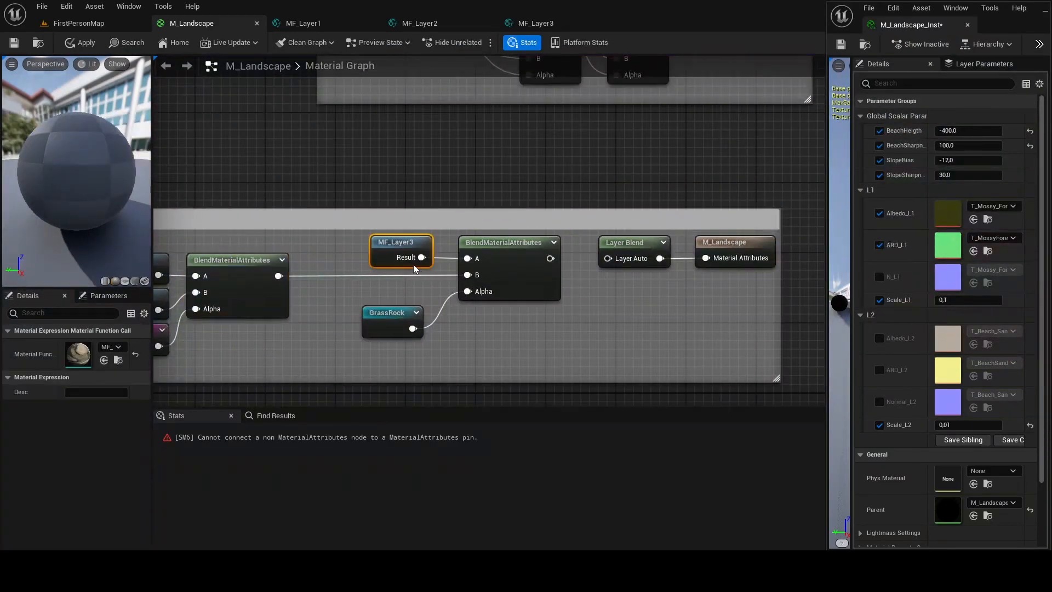
mouse_move(392, 324)
left_mouse_down()
mouse_move(409, 297)
mouse_move(405, 312)
left_mouse_up()
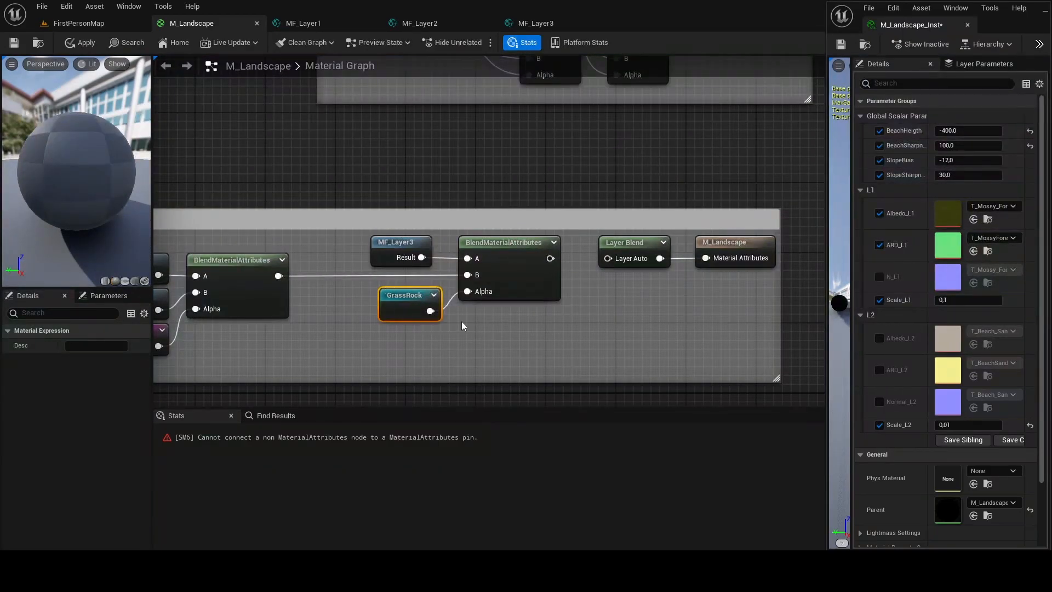
right_click_drag(478, 319, 468, 317)
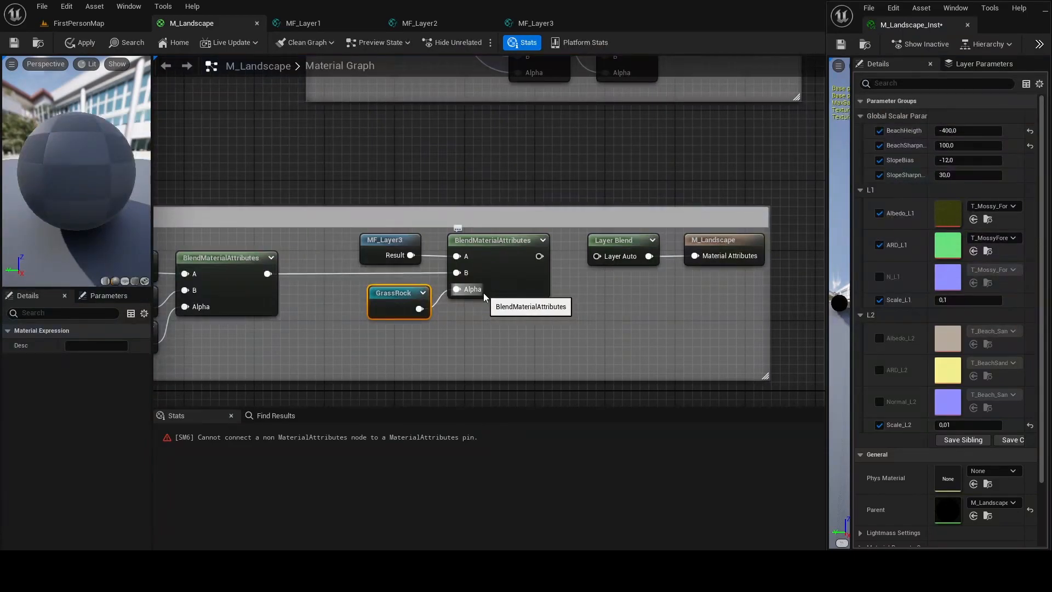
right_click_drag(587, 292, 551, 290)
left_click_drag(503, 253, 561, 252)
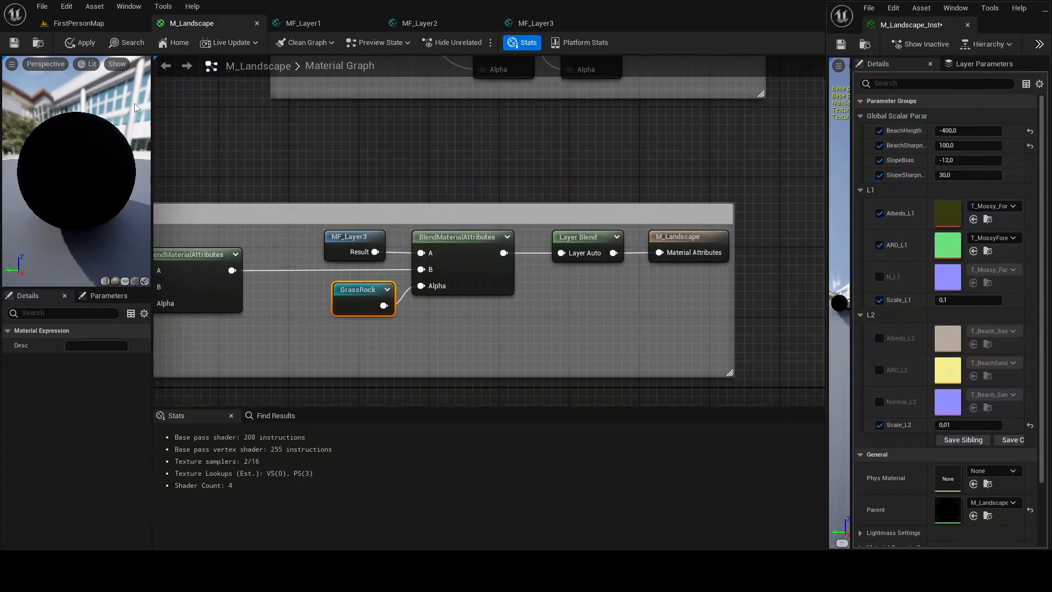
- In FirstPersonMap, try SlopeSharpness values of 45 and 20 in the material instance, and set it back to 30
left_click(78, 23)
right_click_drag(490, 236, 493, 244)
left_click(970, 175)
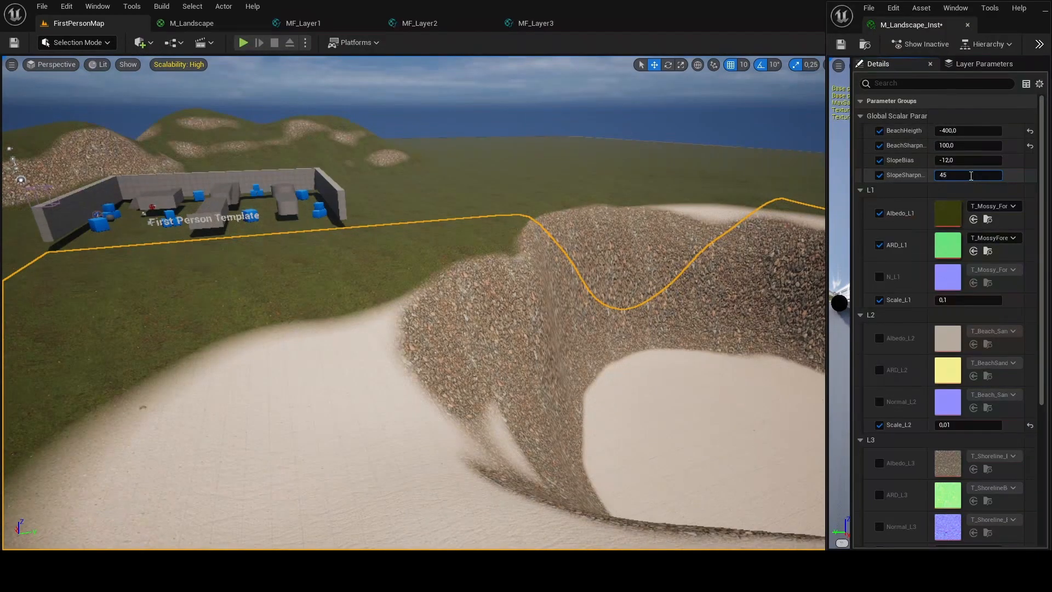
key("Return")
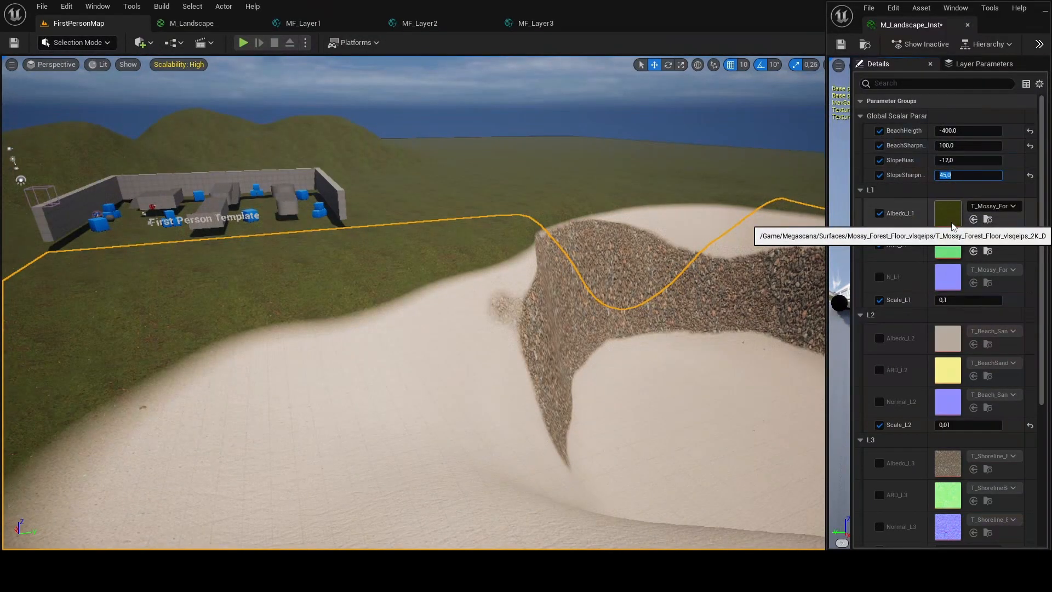
key("Return")
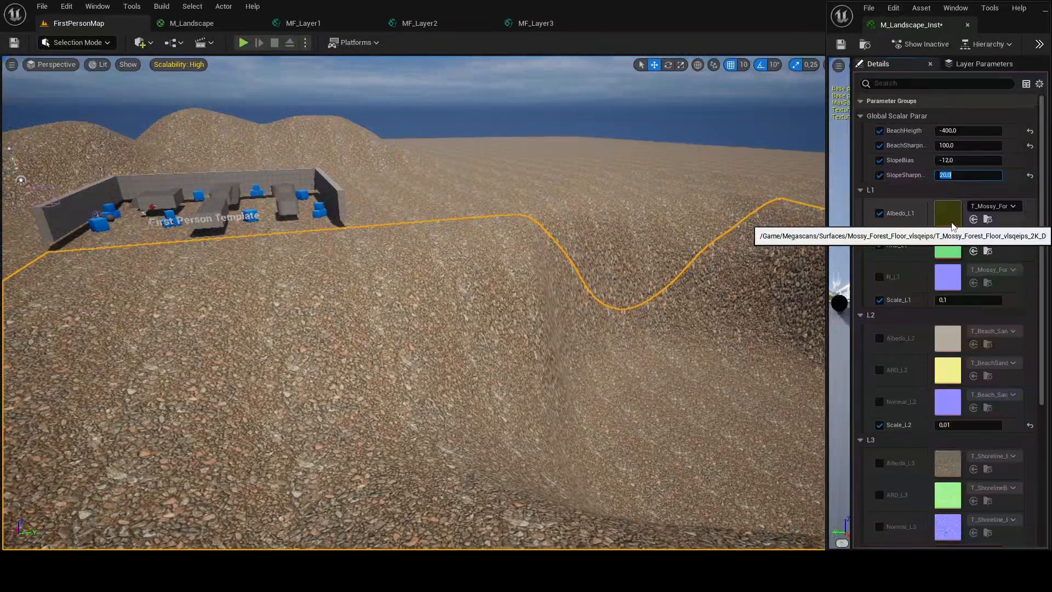
type("30")
key("Return")
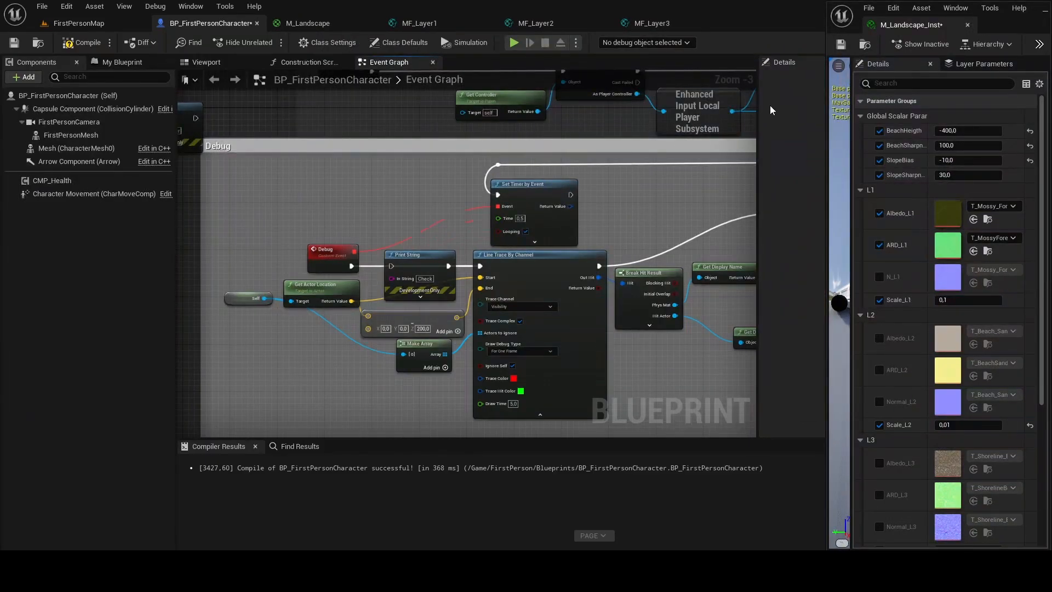
- Dock the M_Landscape_Inst editor in the main window, and remove the "Check" Print String after Debug in BP_FirstPersonCharacter's event graph
left_click_drag(920, 25, 808, 24)
left_click(241, 23)
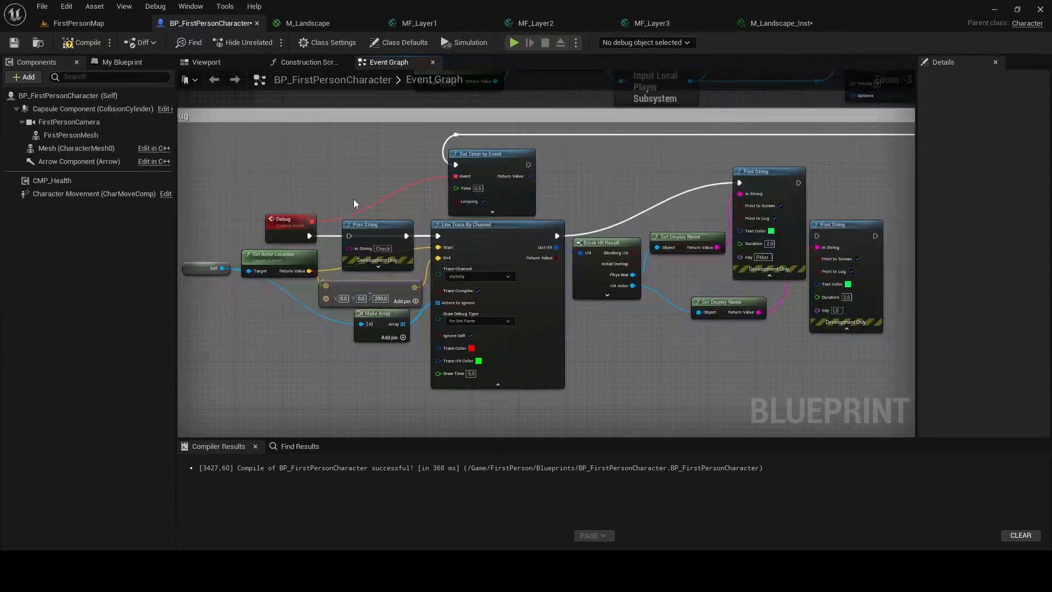
scroll(353, 204, "up", 3)
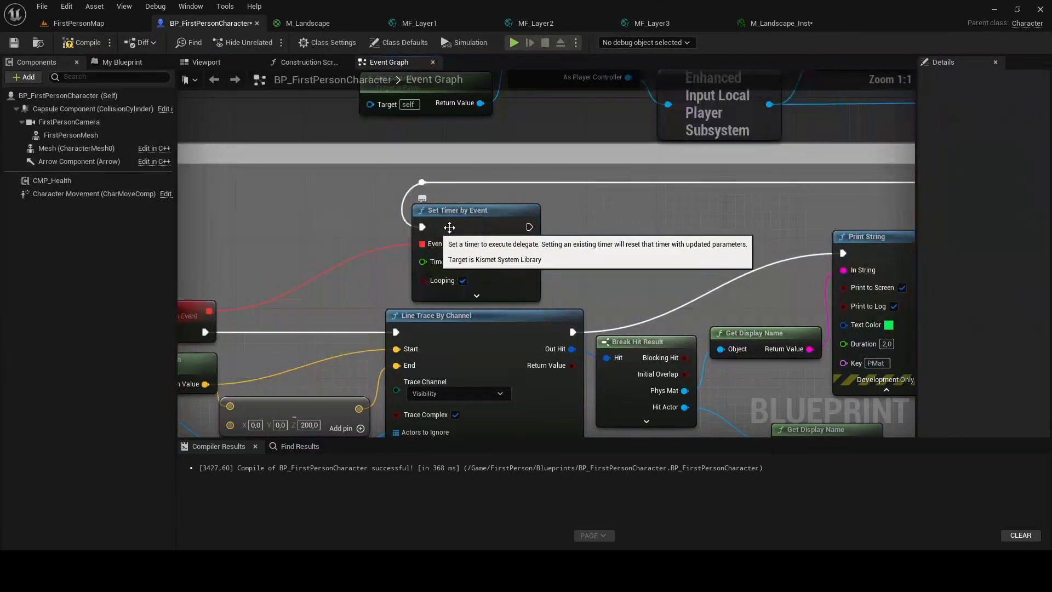
- Examine the Debug event's timer, the actor location and vector subtraction inputs, and the ignored-actors array feeding Line Trace By Channel
right_click_drag(426, 225, 531, 166)
left_click(564, 204)
right_click_drag(512, 280, 690, 237)
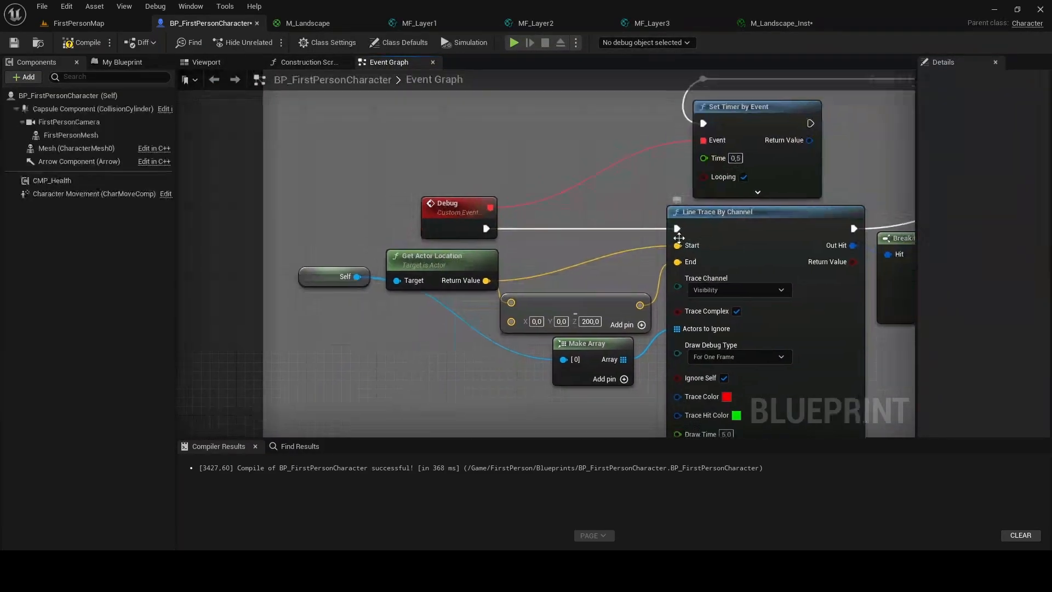
left_click_drag(347, 296, 424, 255)
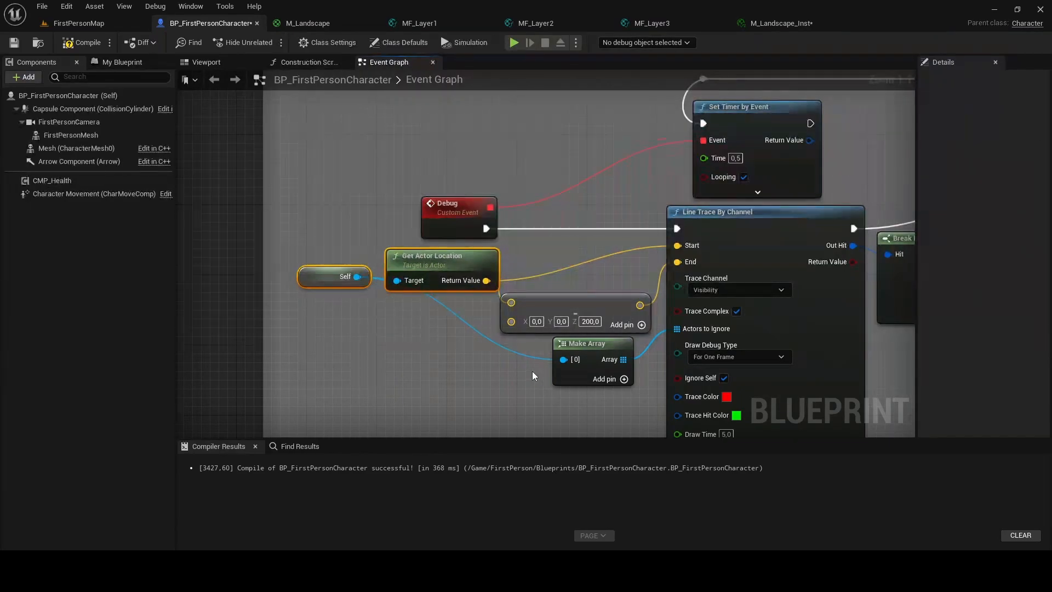
left_click(517, 306)
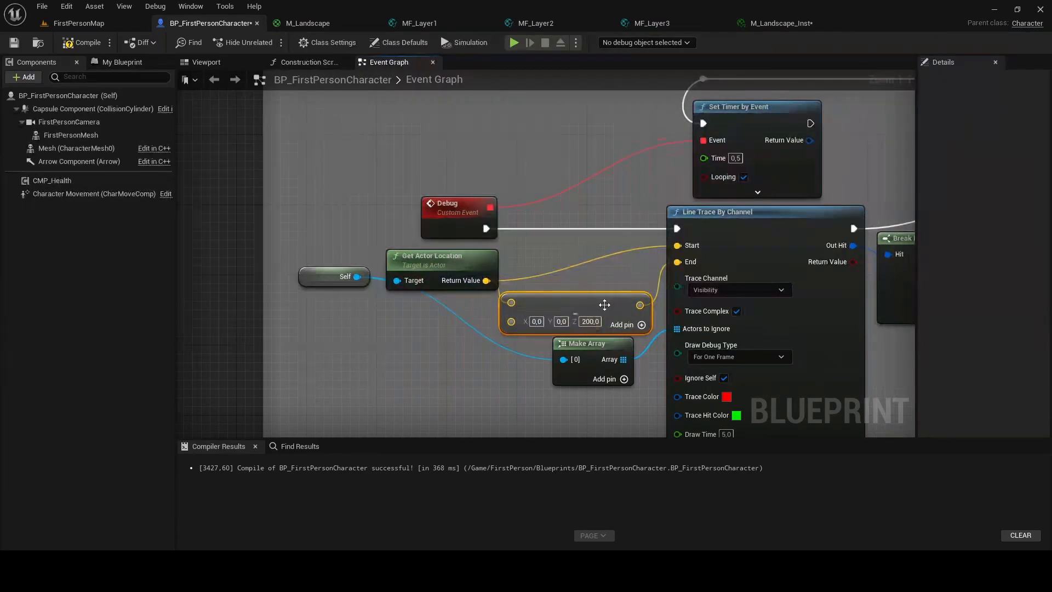
right_click_drag(606, 322, 427, 332)
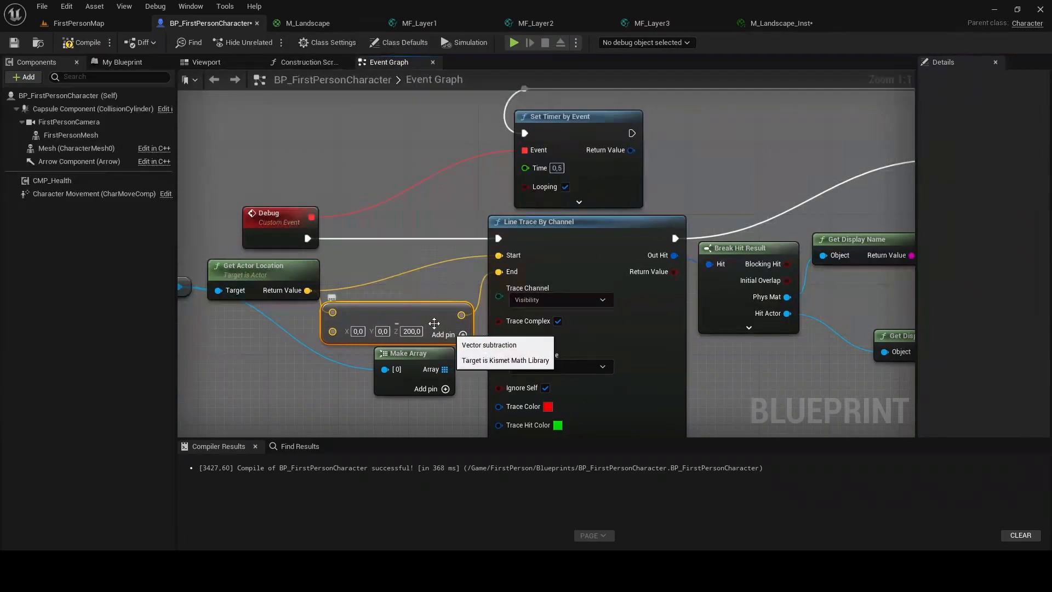
left_click(412, 268)
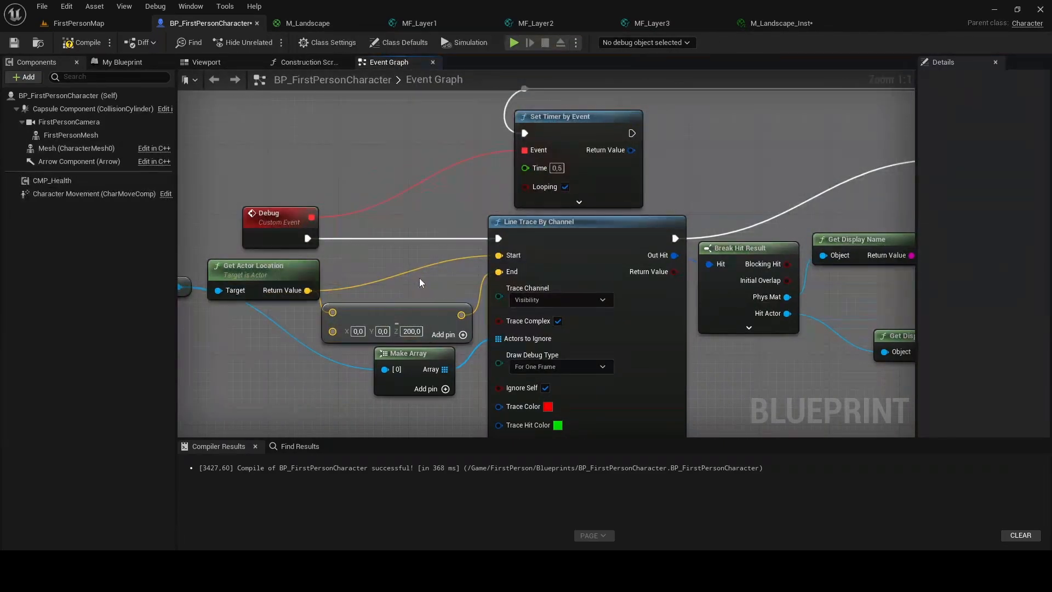
right_click_drag(515, 374, 609, 277)
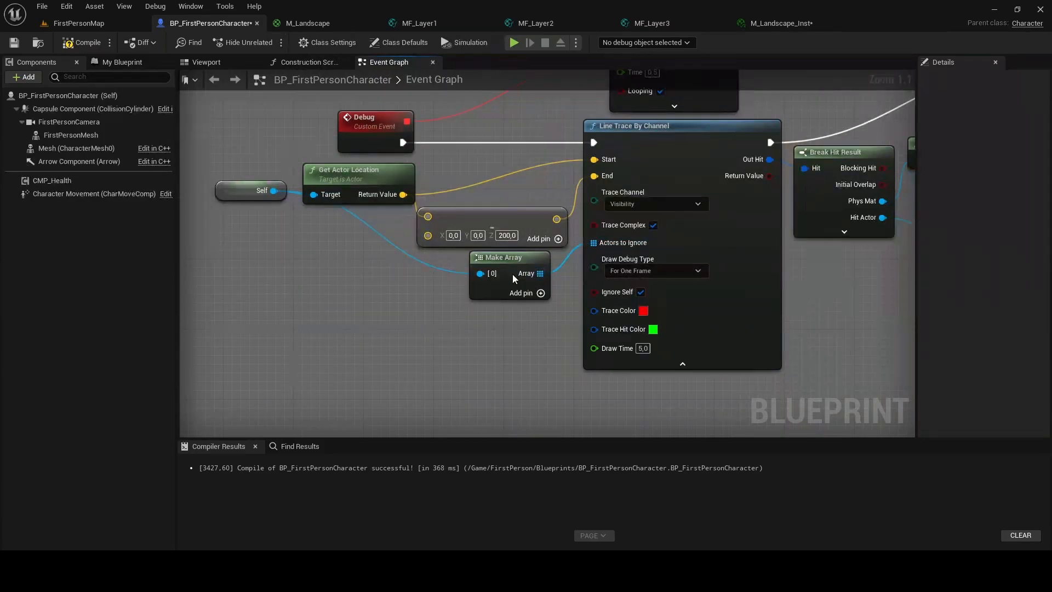
right_click_drag(741, 281, 544, 272)
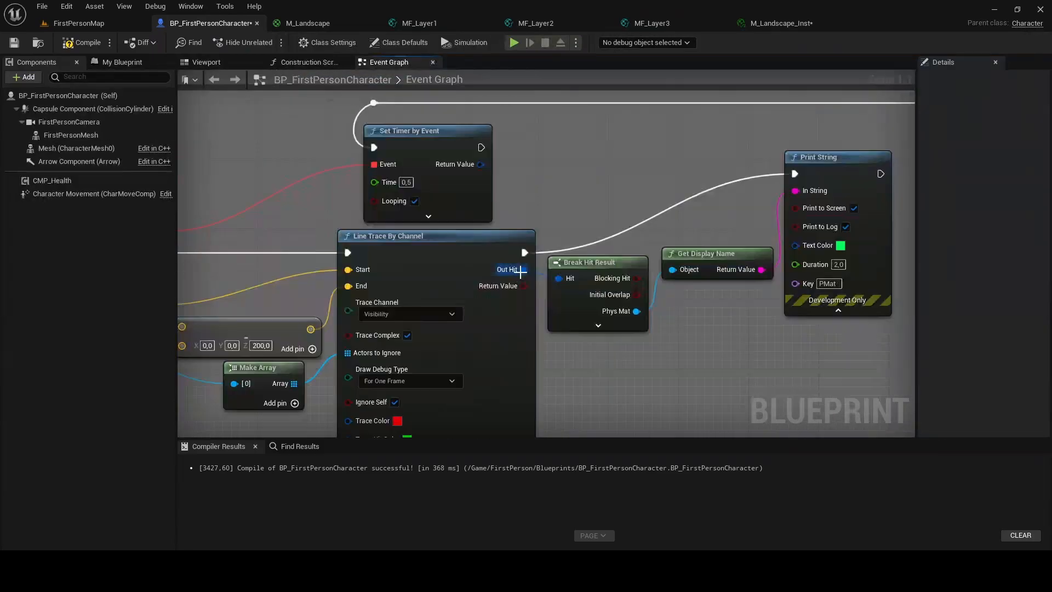
- Add a trial Break Hit Result node from Line Trace By Channel's Out Hit output, and delete it again
left_click_drag(522, 270, 591, 369)
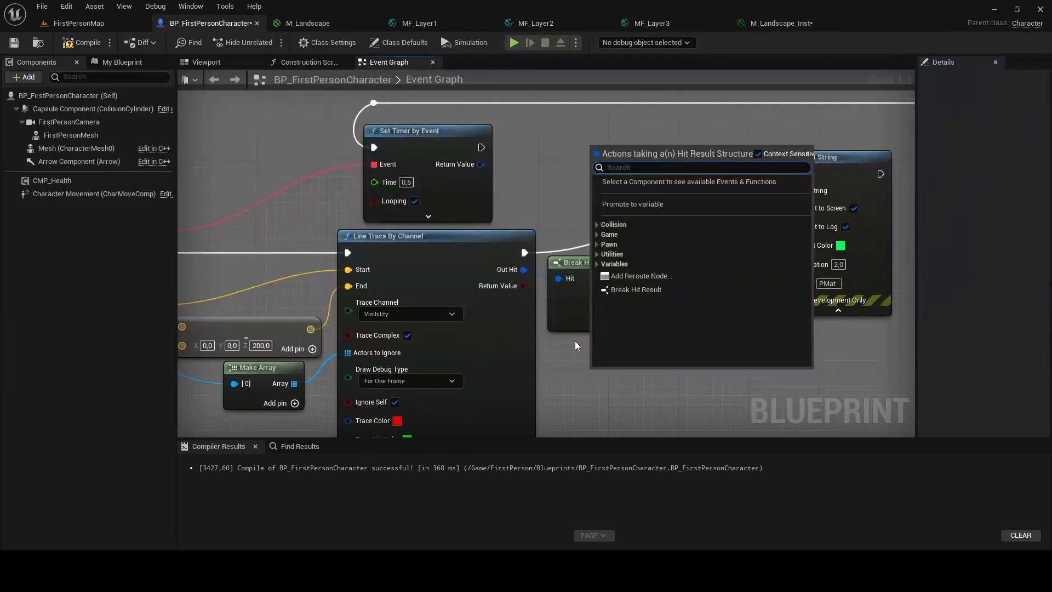
left_click(637, 290)
right_click_drag(676, 388, 591, 323)
key("Delete")
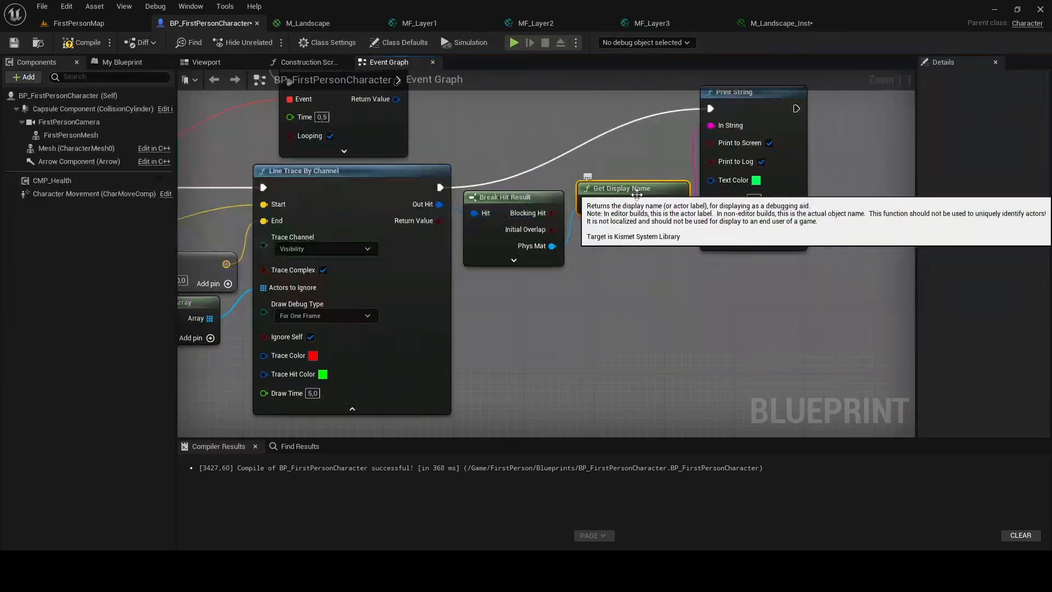
- Align Print String with Line Trace By Channel, place Get Display Name below the execution wire, and compile and save the blueprint
right_click_drag(619, 189, 485, 342)
left_click_drag(630, 263, 627, 332)
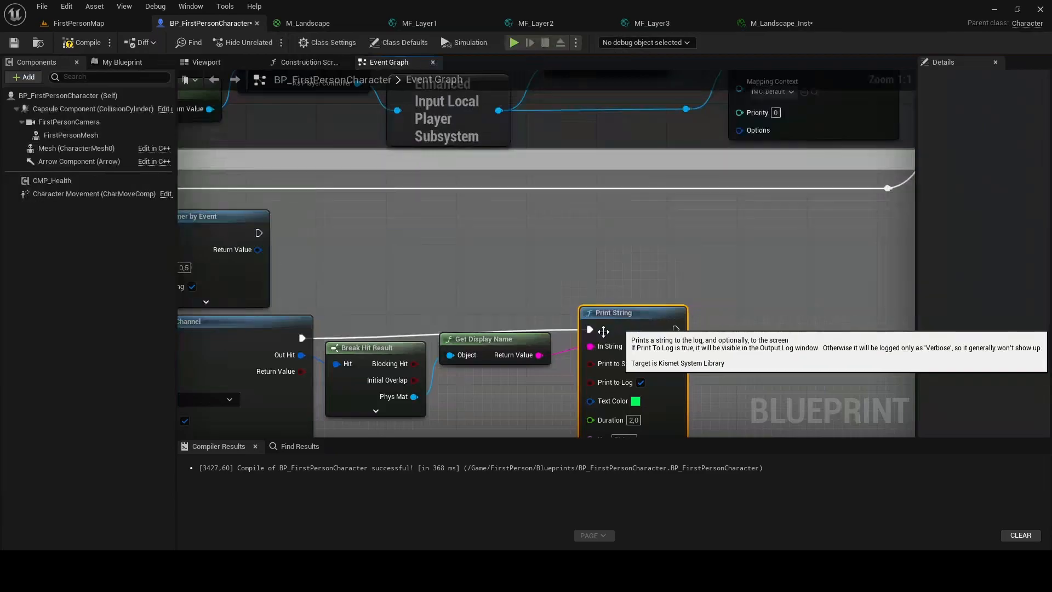
right_click_drag(627, 333, 673, 216)
left_click_drag(681, 238, 681, 246)
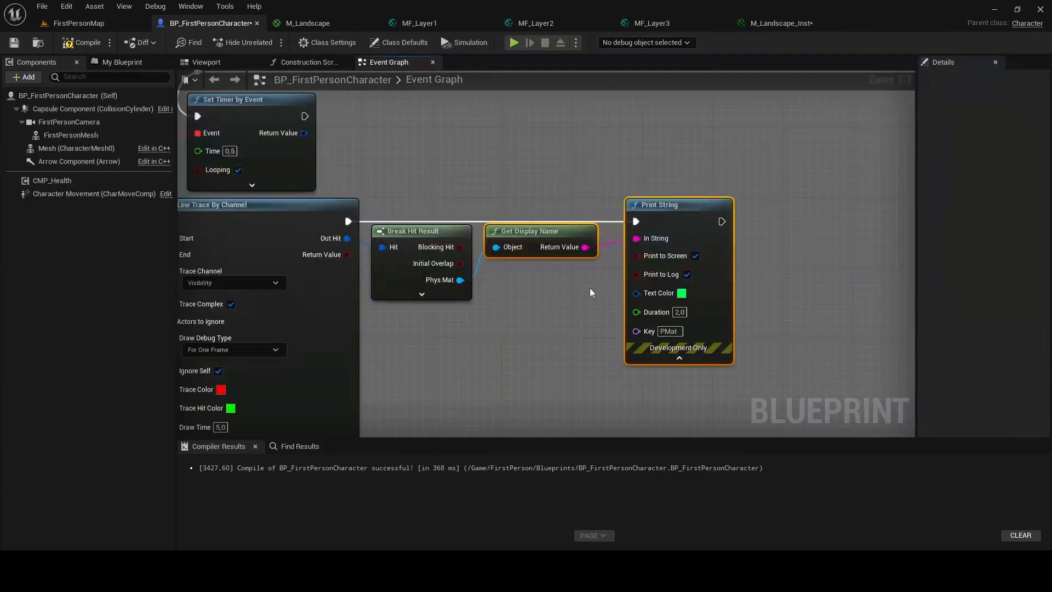
left_click(594, 298)
left_click_drag(565, 239, 565, 276)
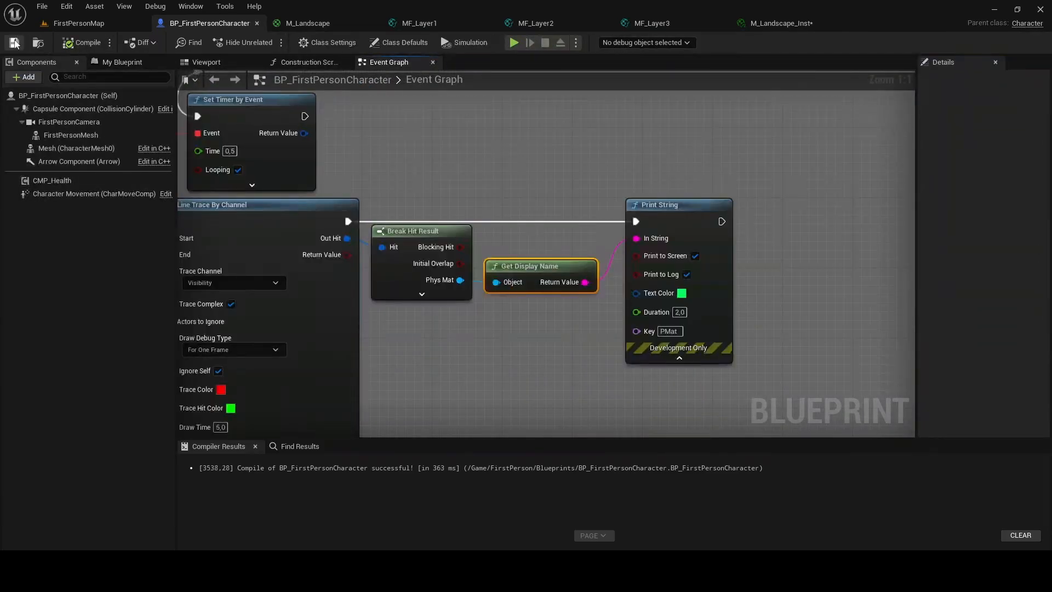
- Play FirstPersonMap in the editor, walk across the landscape to check the printed physical material name, and stop playing
left_click(90, 25)
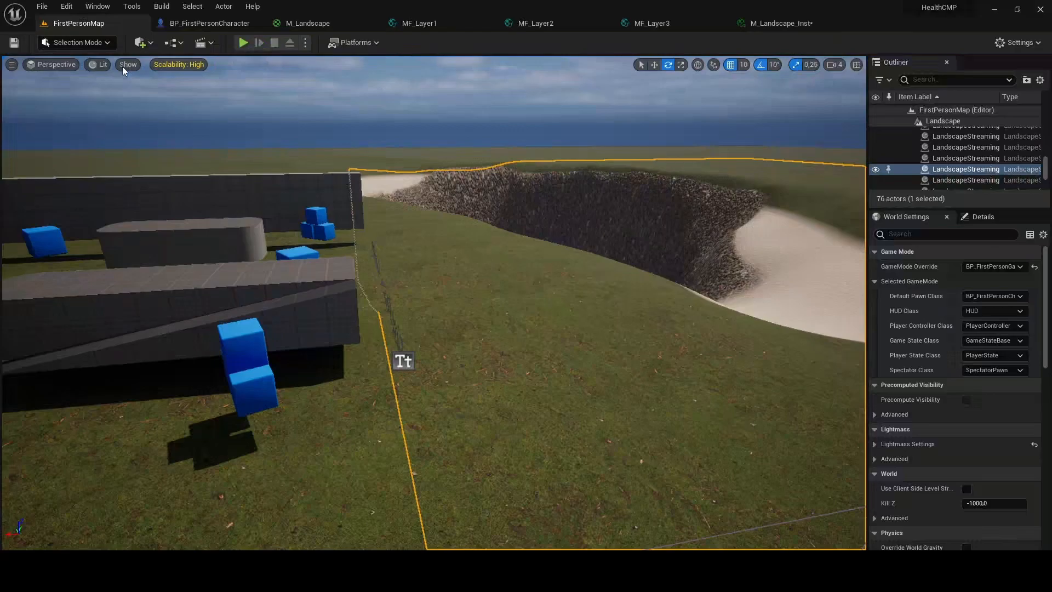
left_click(246, 43)
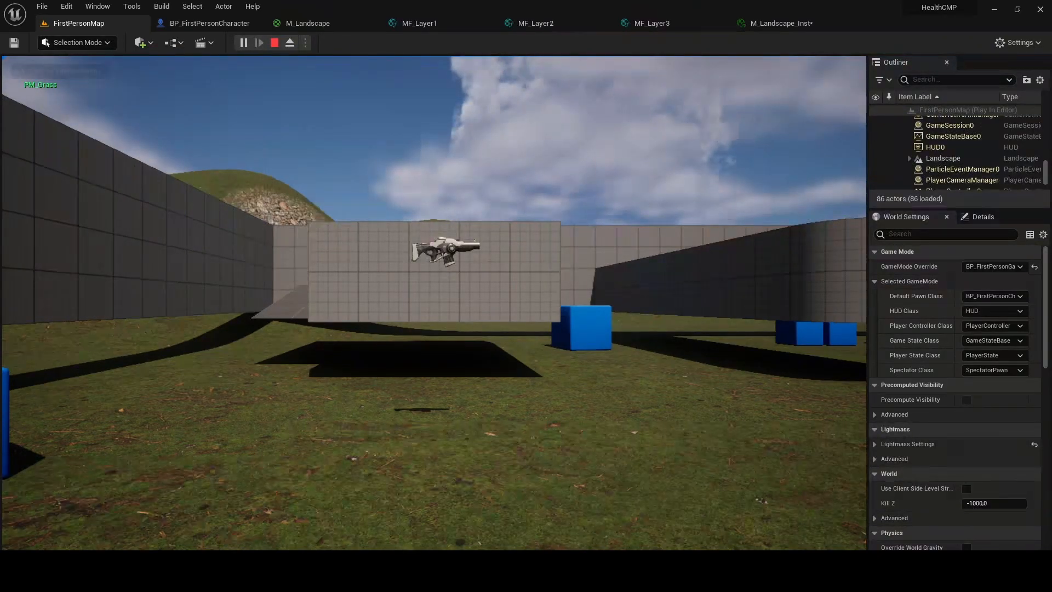
left_click(275, 200)
key("w")
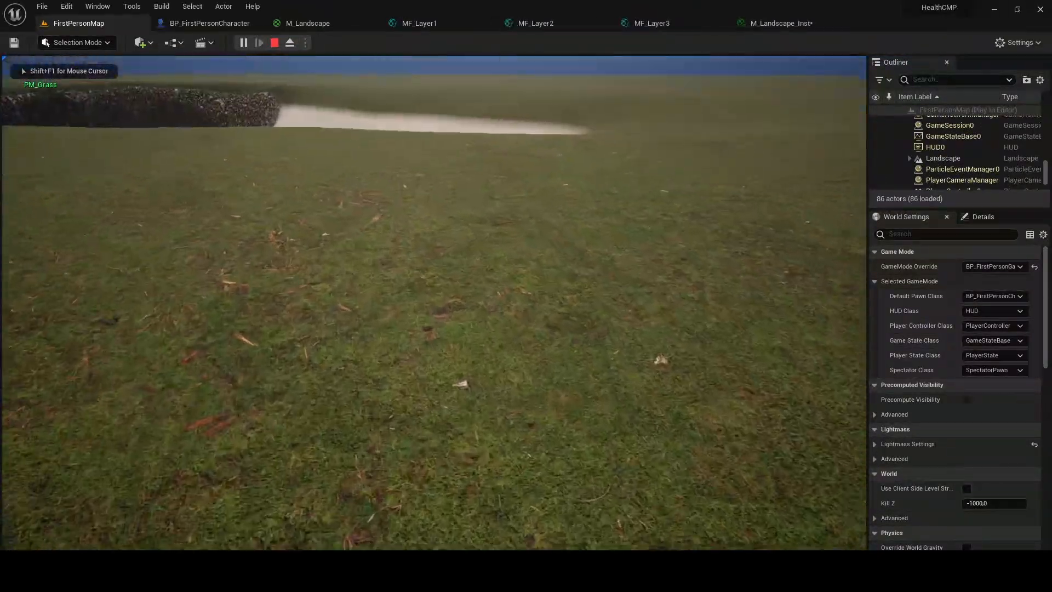
key("Escape")
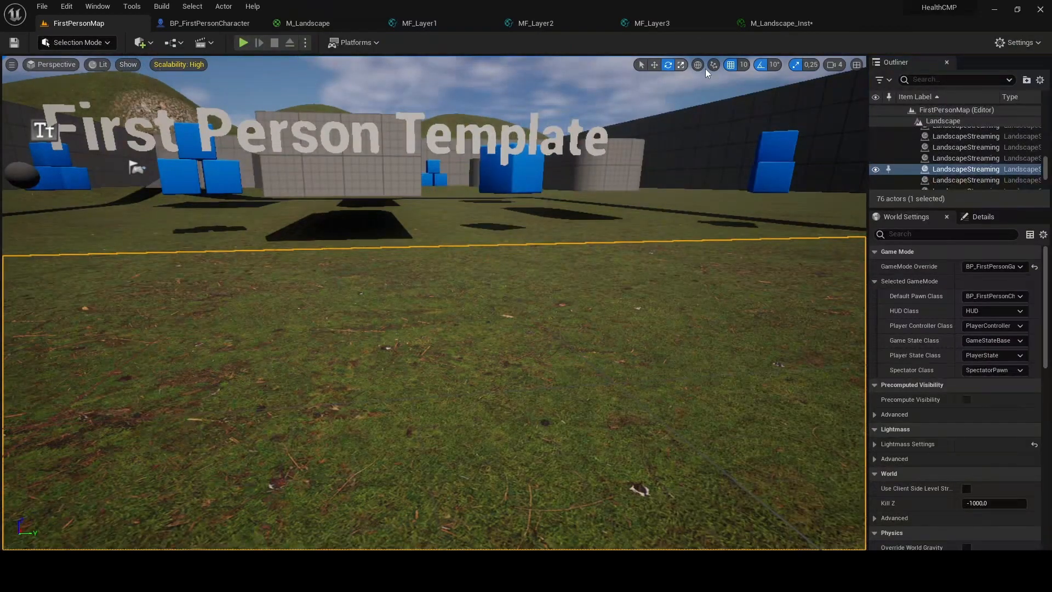
- In the BP_FirstPersonCharacter event graph, move the Debug event closer to Line Trace By Channel
left_click(209, 23)
scroll(438, 223, "down", 2)
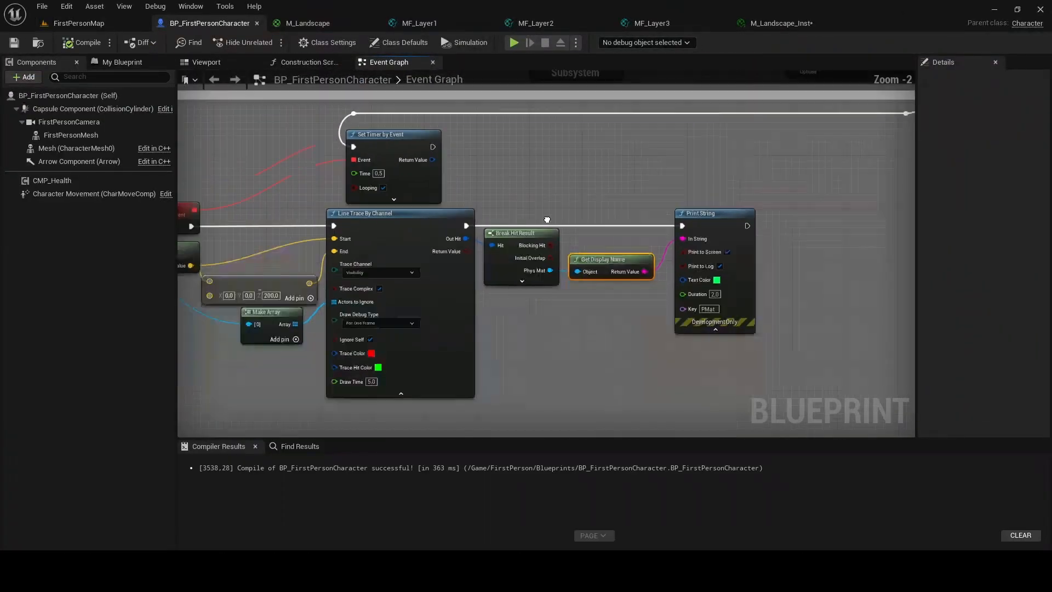
right_click_drag(503, 216, 580, 213)
right_click_drag(436, 196, 494, 190)
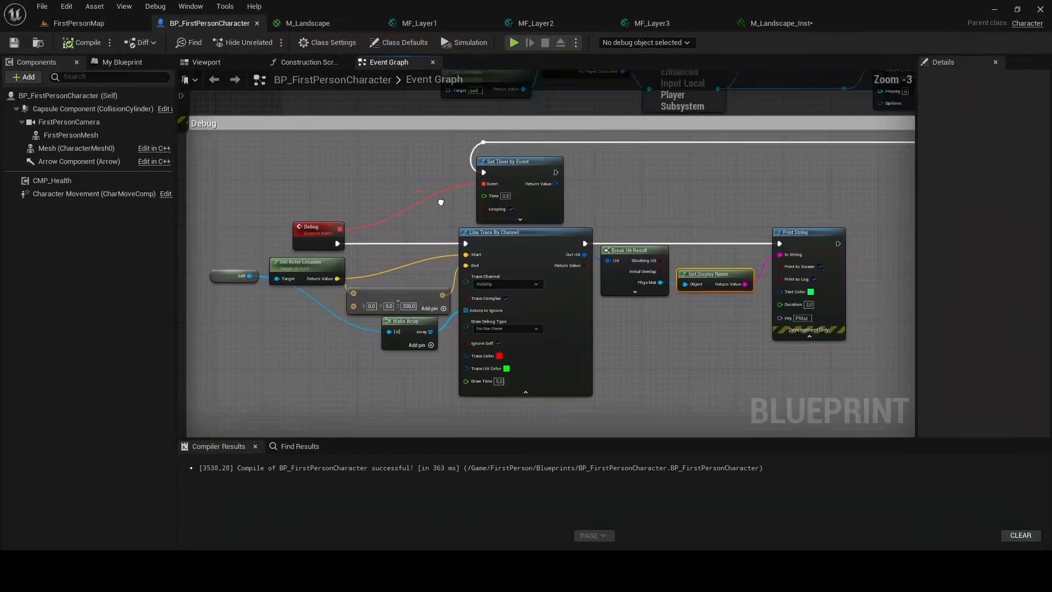
left_click_drag(314, 243, 399, 241)
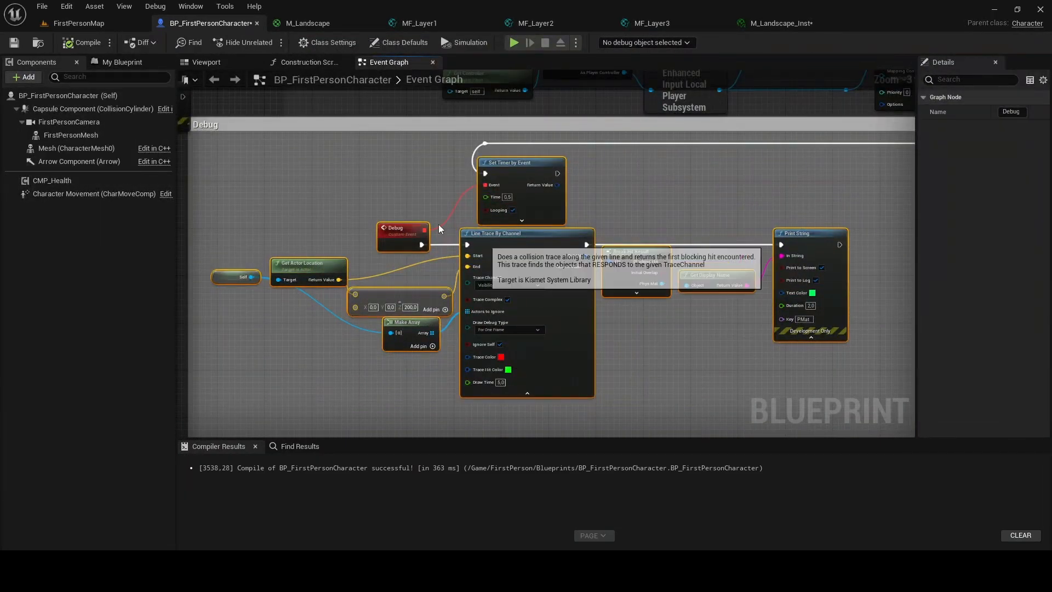
left_click(492, 232)
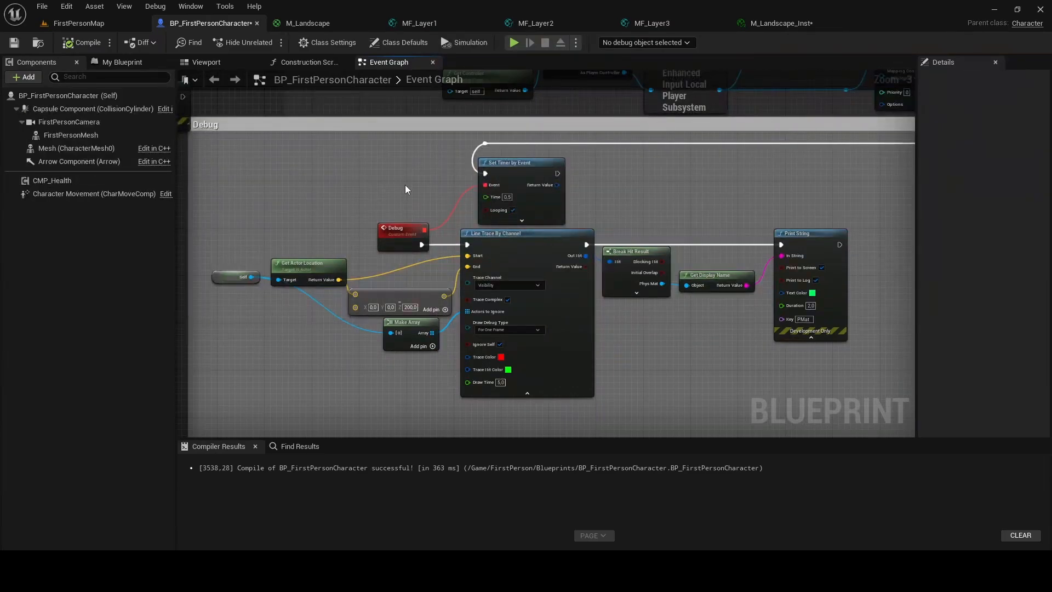
- Delete the trial Sequence node, reconnect Event BeginPlay to Cast To PlayerController, and drive Set Timer by Event only from its reroute node
mouse_move(406, 189)
right_mouse_down()
mouse_move(421, 276)
mouse_move(418, 201)
right_mouse_up()
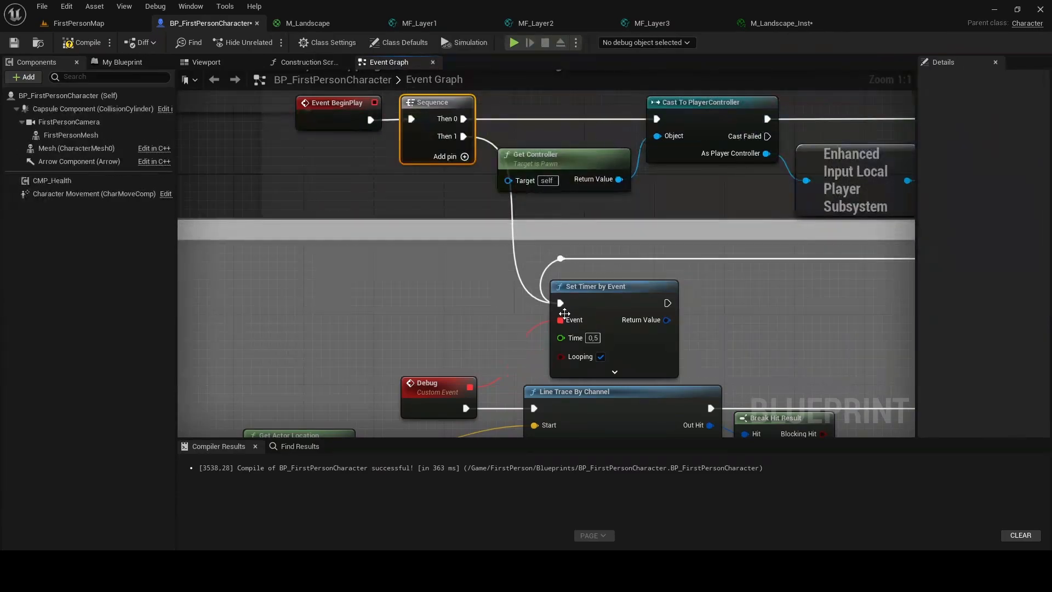
right_click_drag(558, 320, 439, 281)
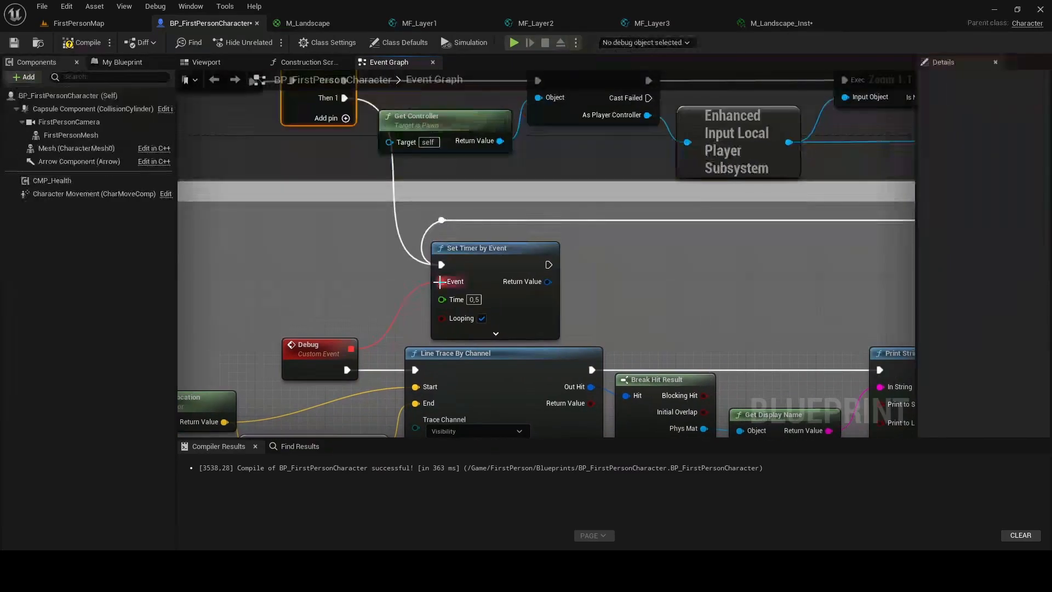
left_click(427, 229, "alt")
right_click_drag(368, 160, 395, 274)
left_click(340, 211)
key("Delete")
left_click_drag(278, 196, 565, 196)
right_click_drag(493, 322, 477, 203)
left_click_drag(452, 216, 452, 260)
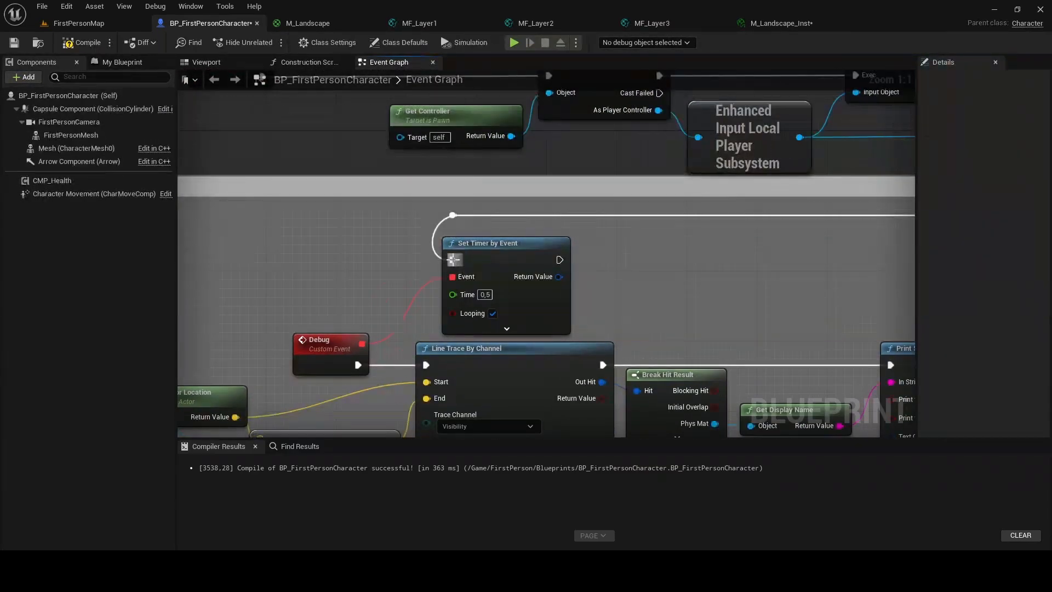
scroll(430, 276, "down", 3)
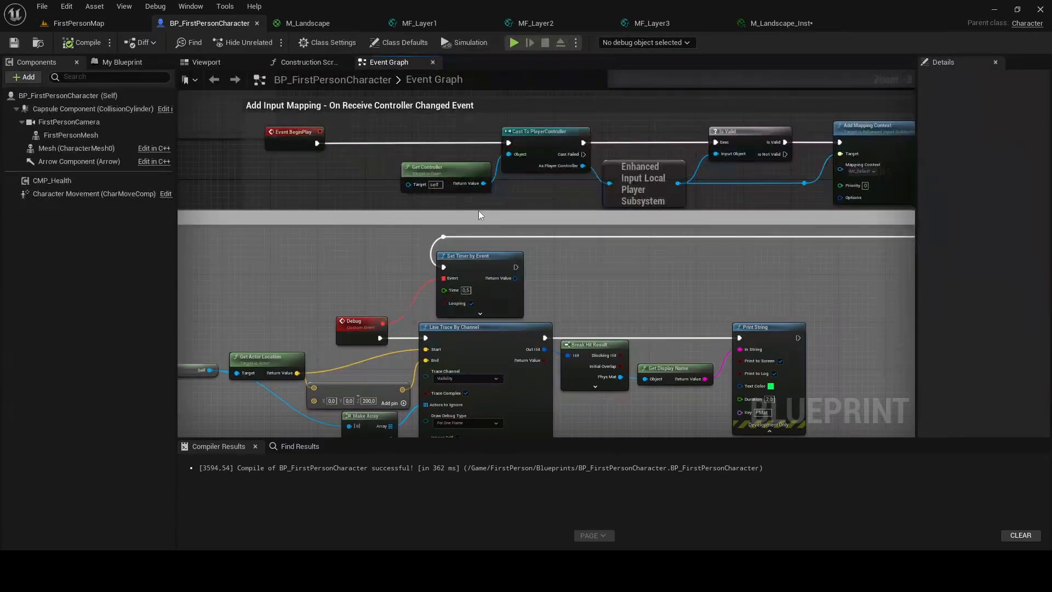
scroll(439, 216, "down", 1)
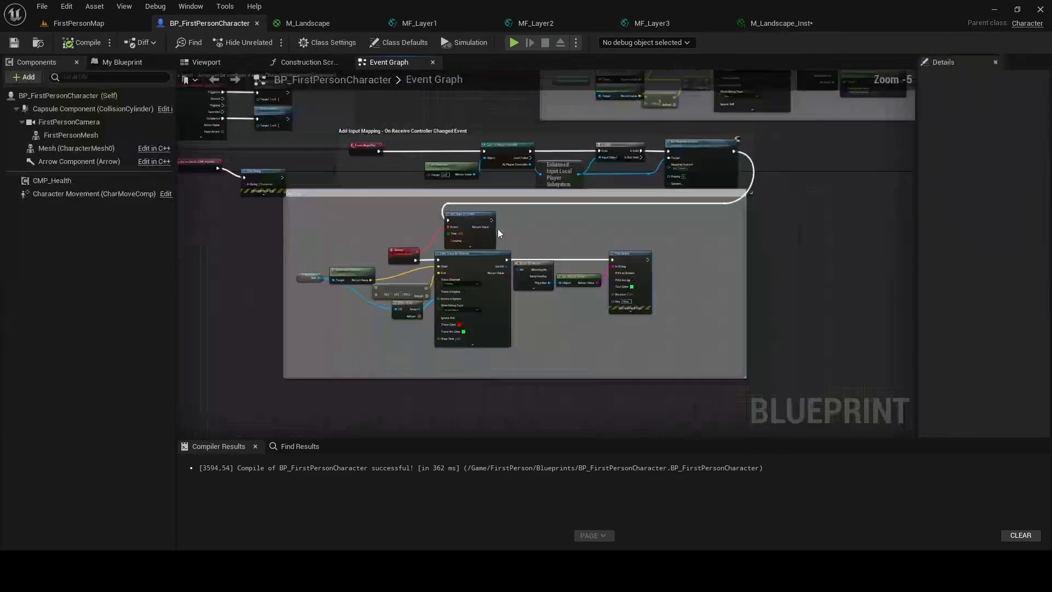
scroll(490, 225, "up", 4)
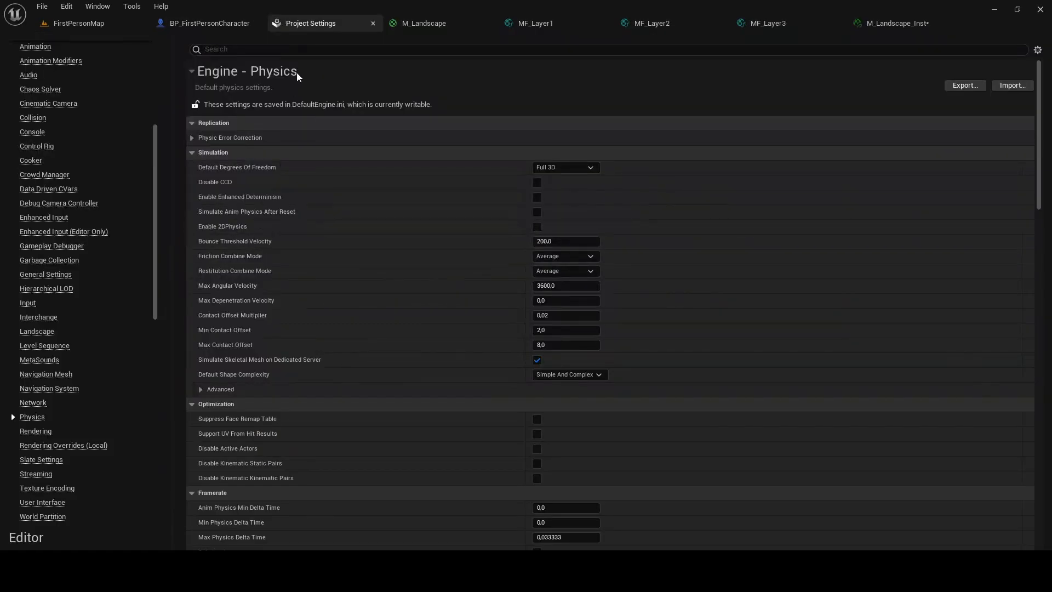
- In the project's physics settings, name the physical surface SurfaceType4 "New"
left_click(67, 6)
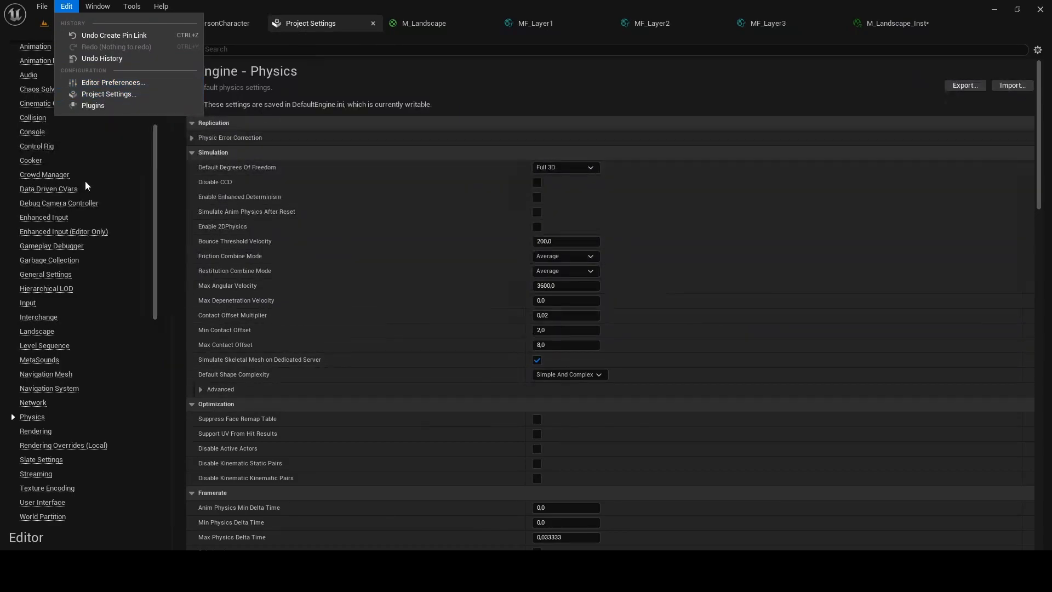
left_click_drag(152, 172, 147, 203)
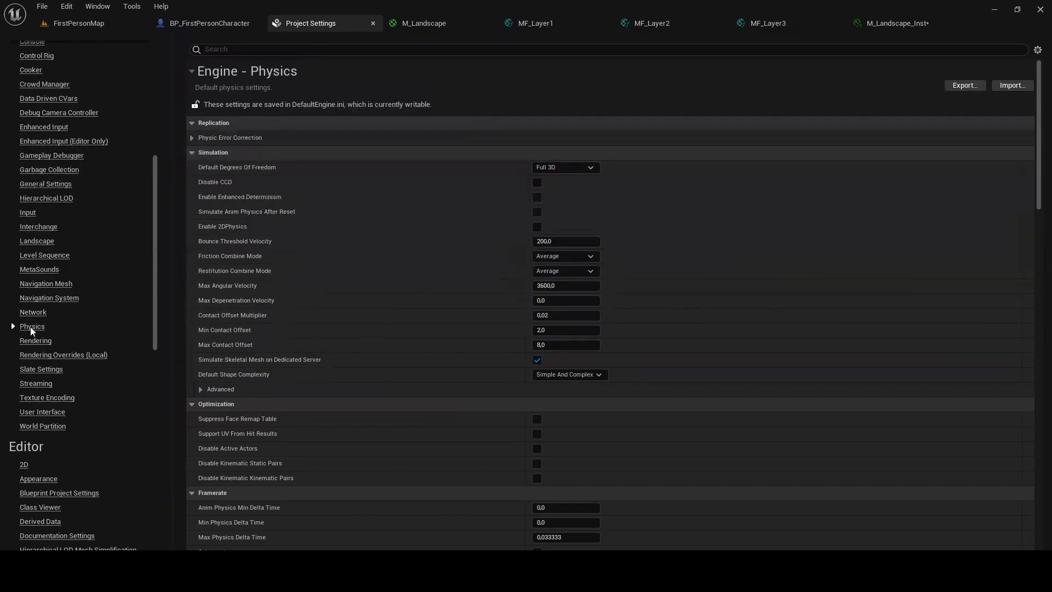
right_click_drag(495, 507, 498, 137)
right_click_drag(478, 380, 493, 313)
key("Tab")
key("Tab")
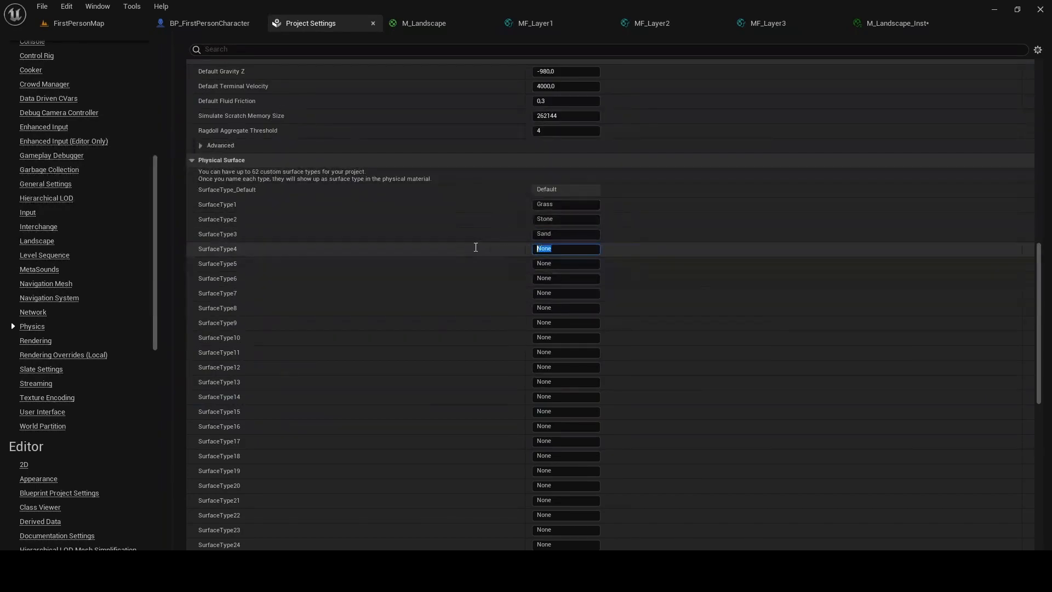
type("New")
key("Return")
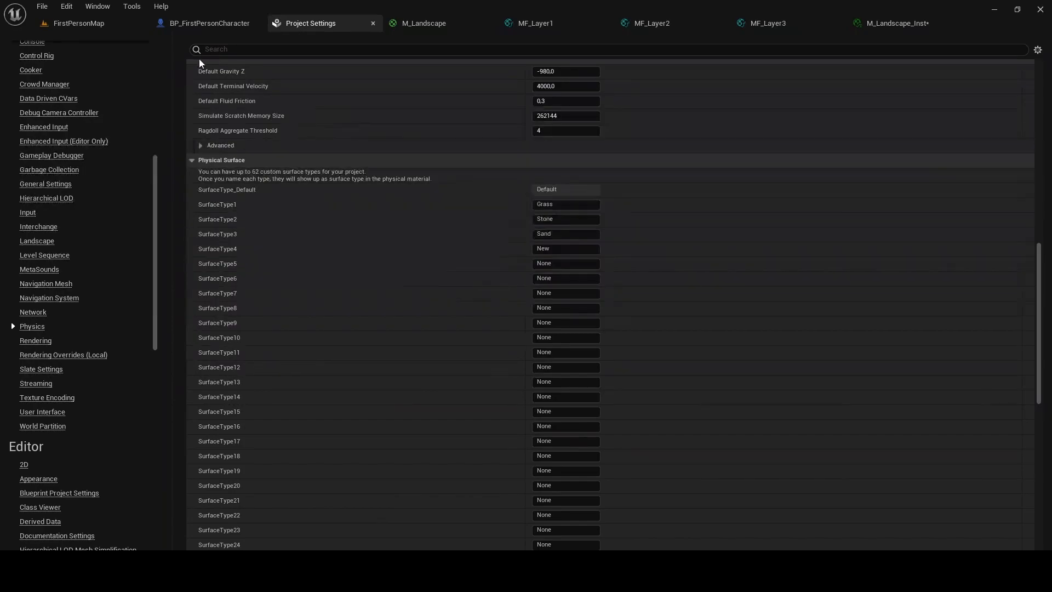
- Create a PhysicalMaterial asset named PM_New in the Materials/Landscape/Physical folder
left_click(178, 27)
left_click(87, 26)
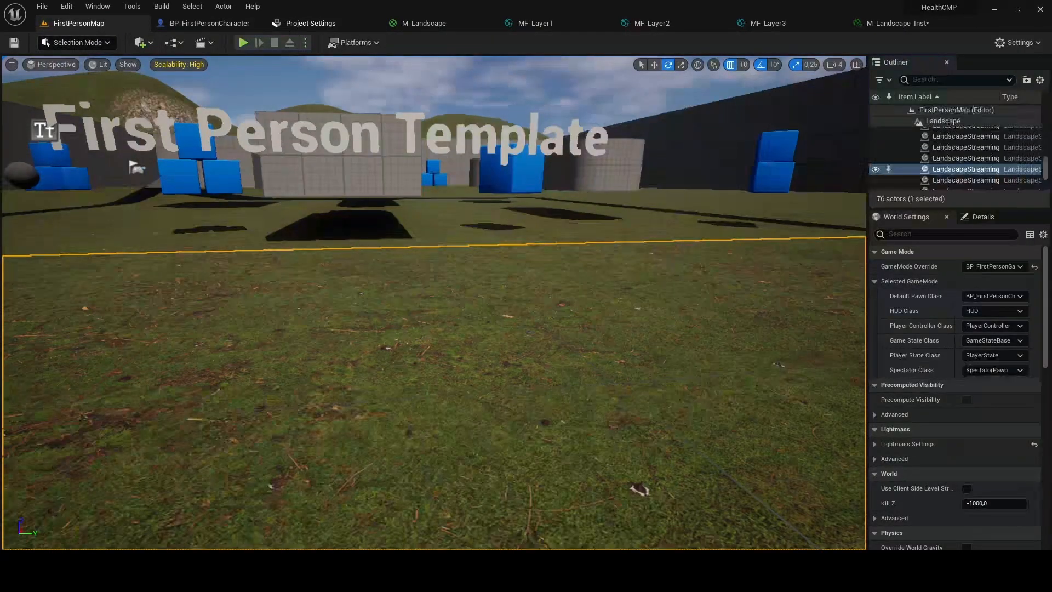
left_click(66, 546)
right_click(654, 481)
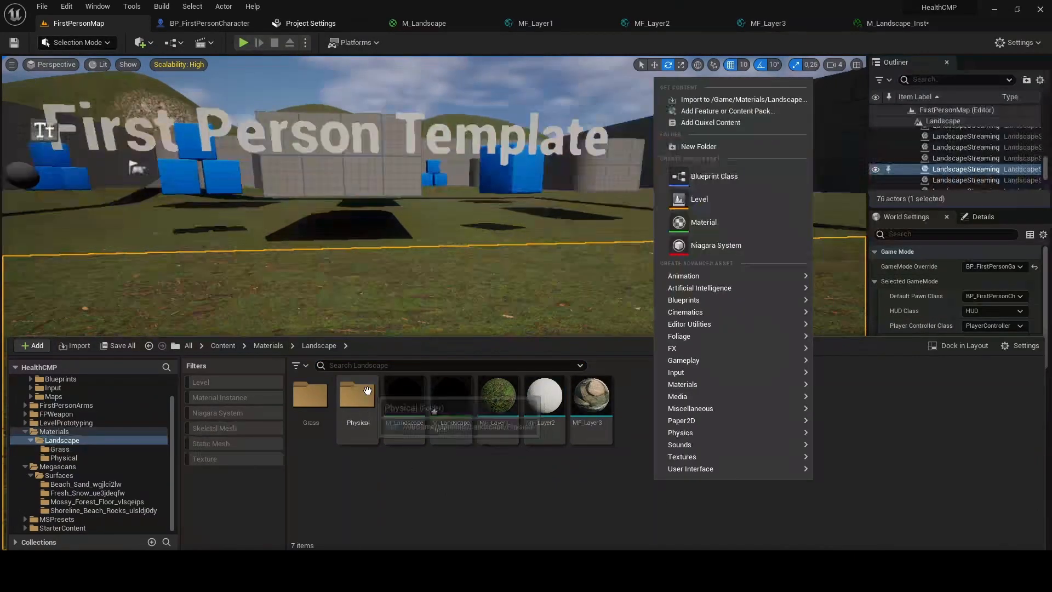
double_click(370, 396)
right_click(476, 480)
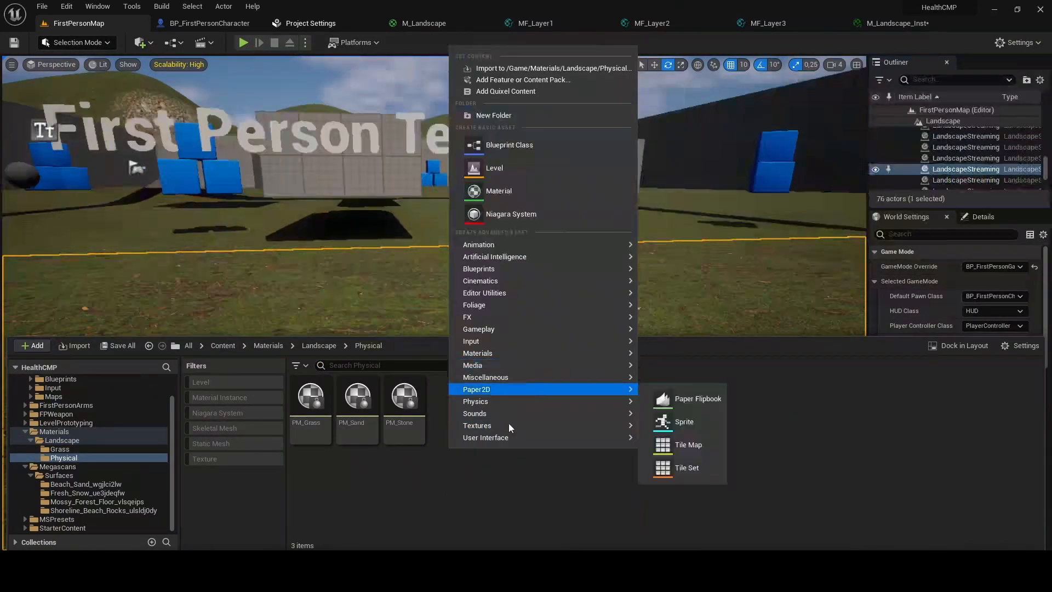
mouse_move(489, 406)
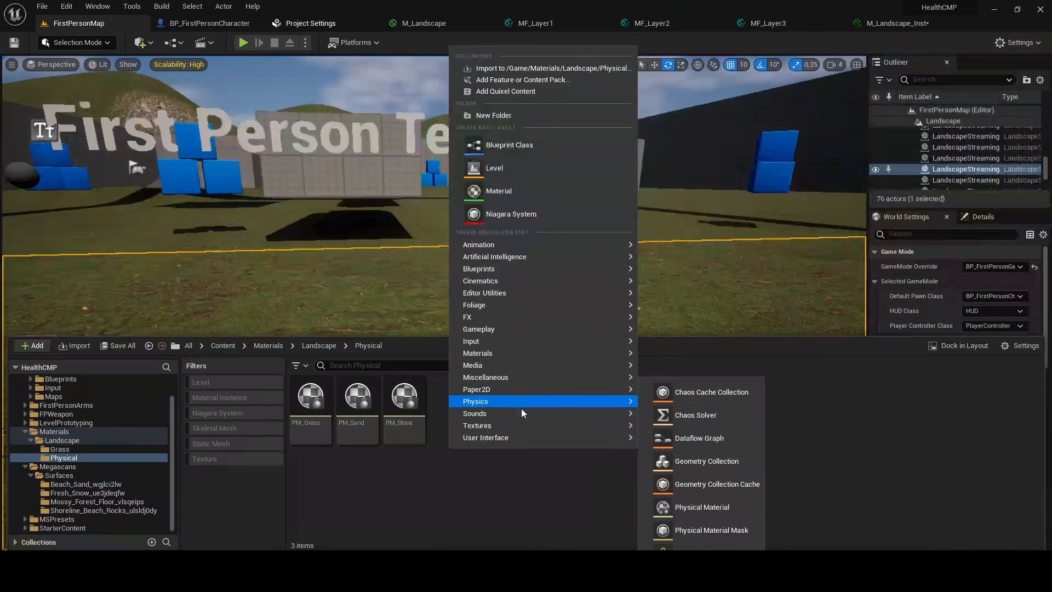
left_click(695, 509)
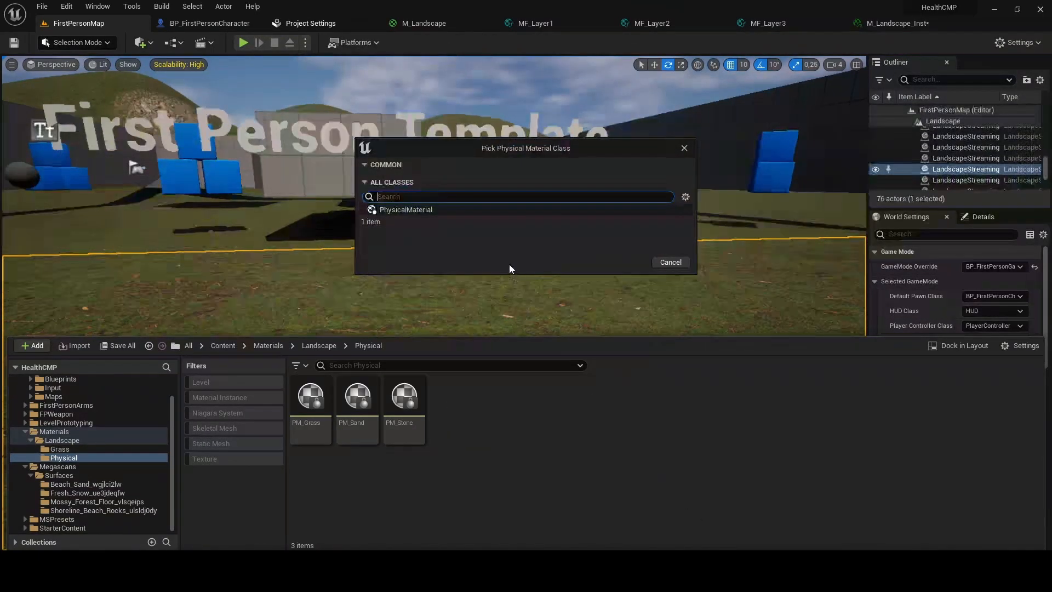
left_click(406, 209)
left_click(629, 261)
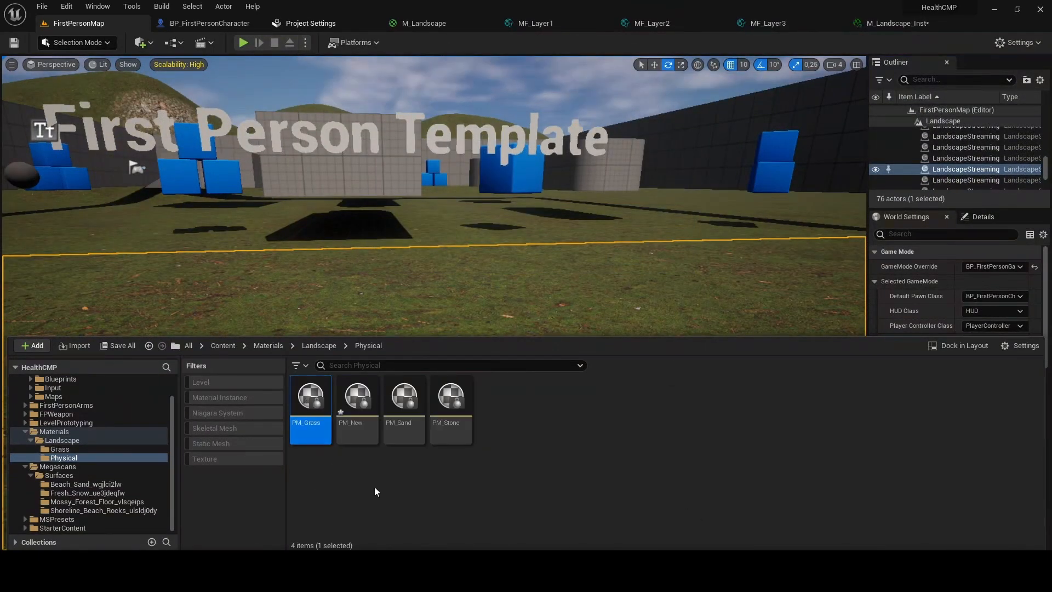
- Set PM_New's surface type to New, save the asset and close its editor
left_click(409, 429)
left_click(457, 425)
double_click(358, 403)
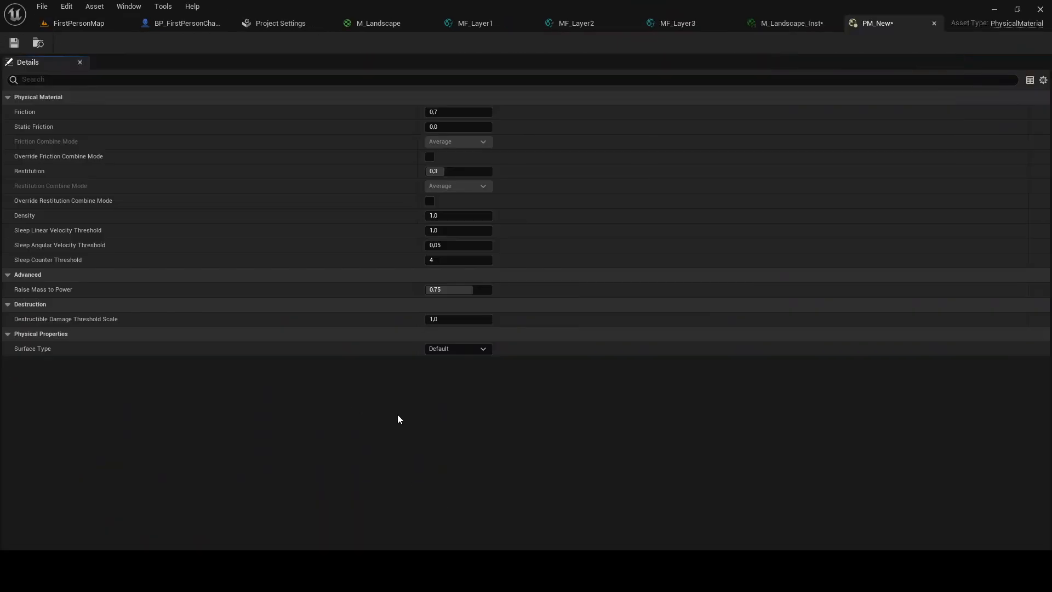
left_click(476, 348)
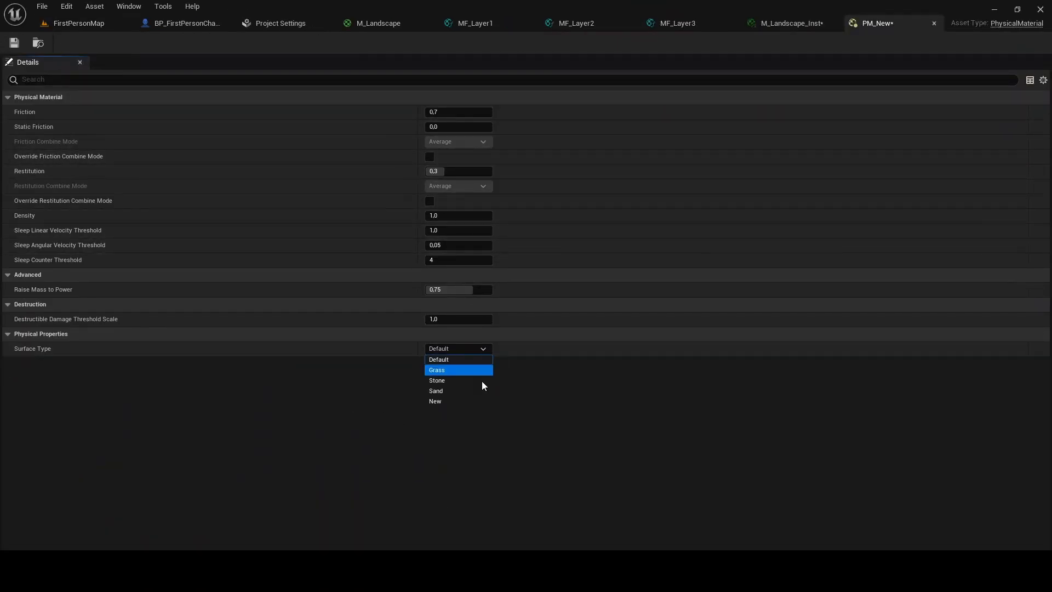
left_click(439, 402)
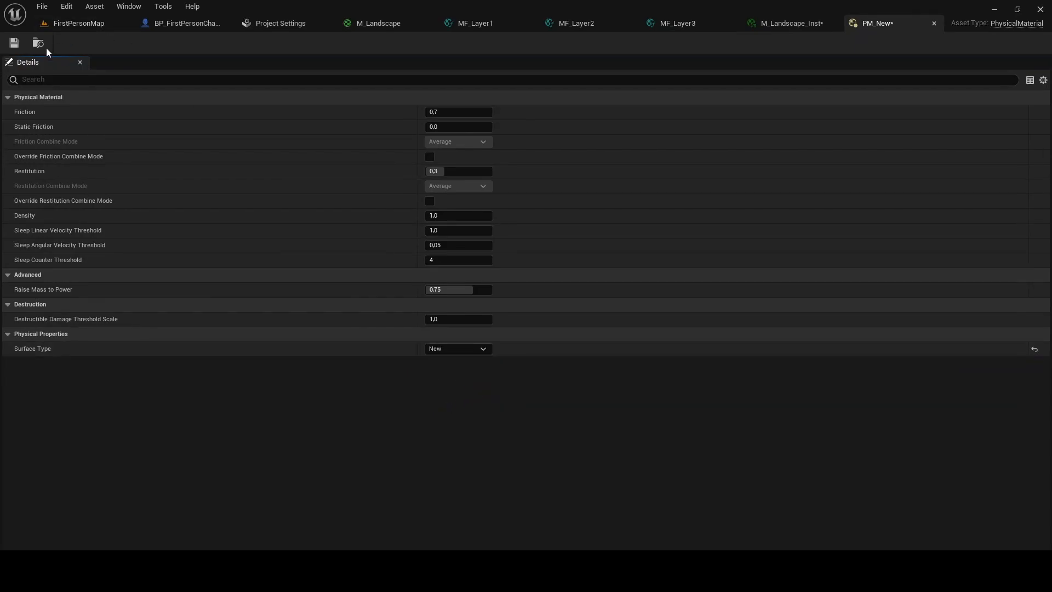
left_click(14, 42)
left_click(934, 23)
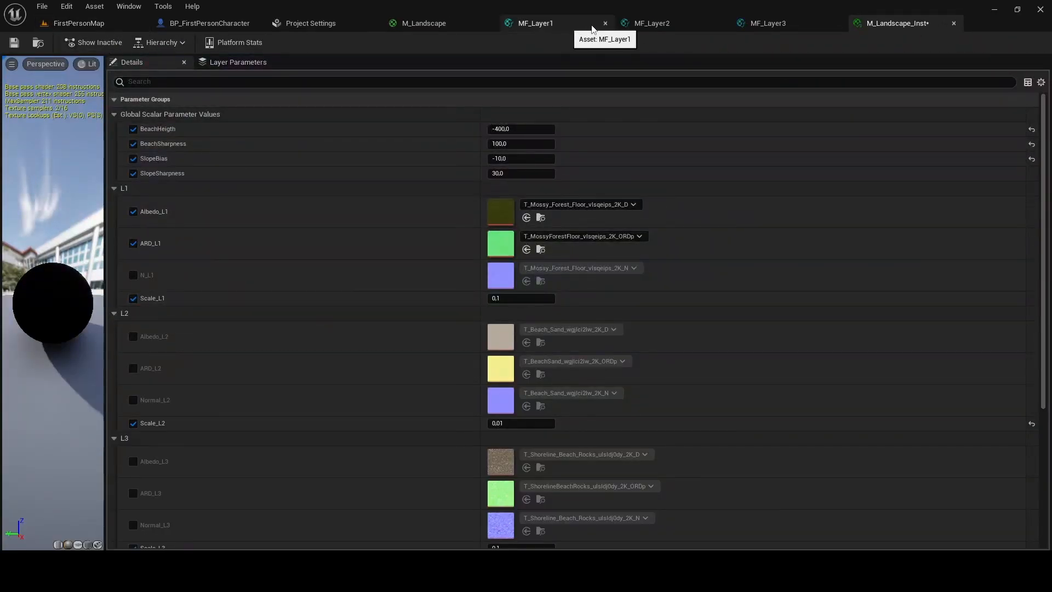
- Close the MF_Layer1, MF_Layer2 and MF_Layer3 editors, applying their modifications to the original materials
left_click(606, 23)
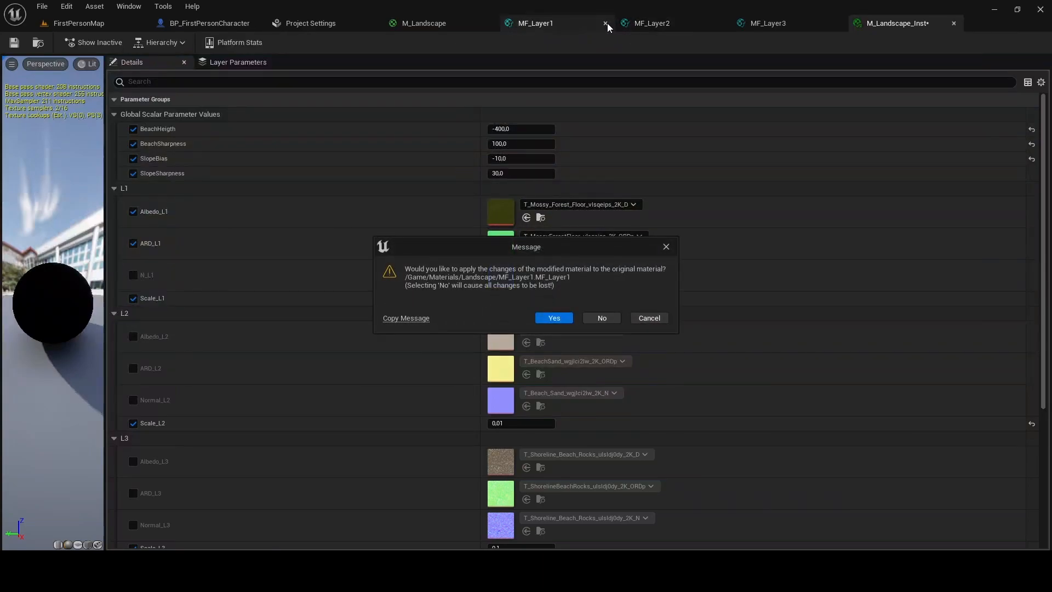
left_click(553, 318)
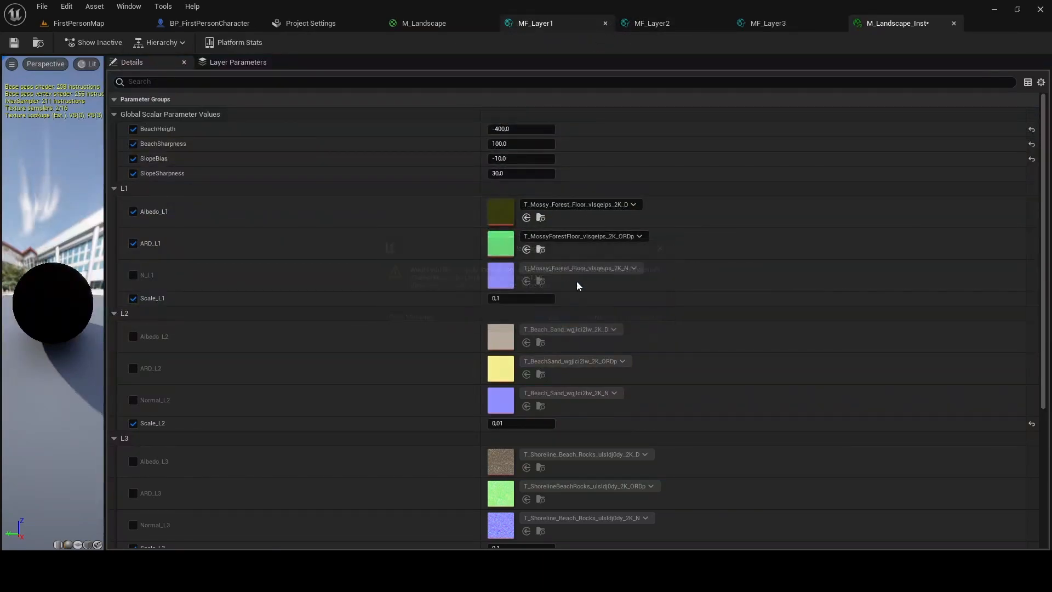
left_click(605, 23)
left_click(562, 315)
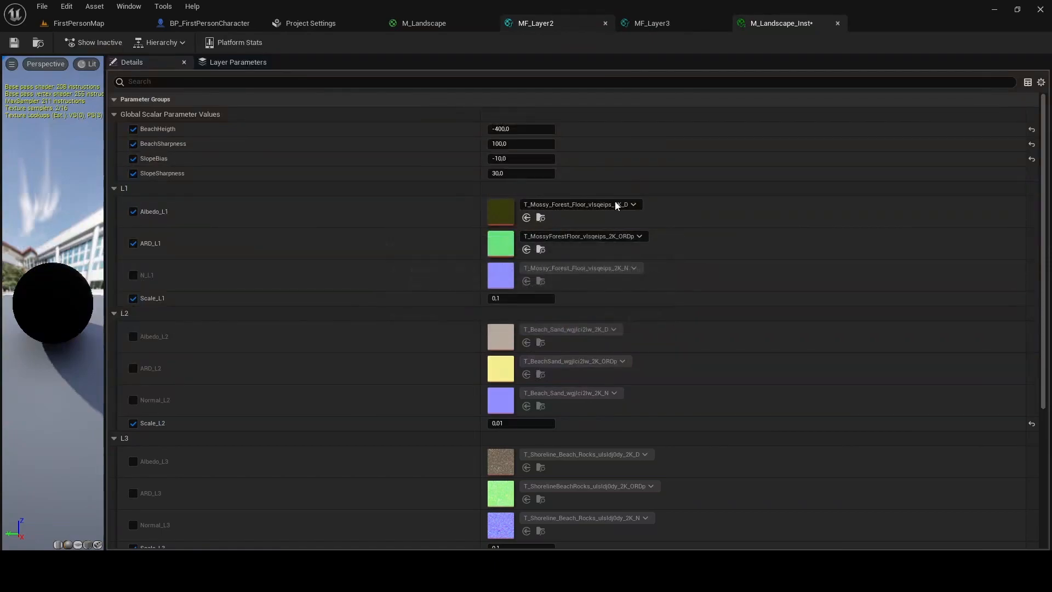
left_click(605, 22)
left_click(554, 317)
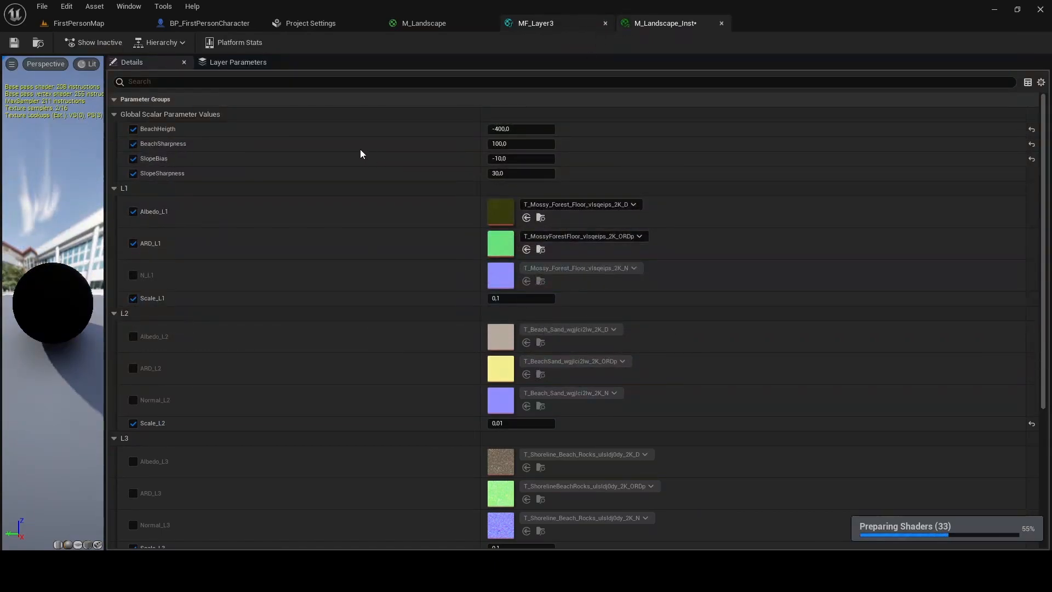
- Close Project Settings and the BP_FirstPersonCharacter blueprint
left_click(315, 23)
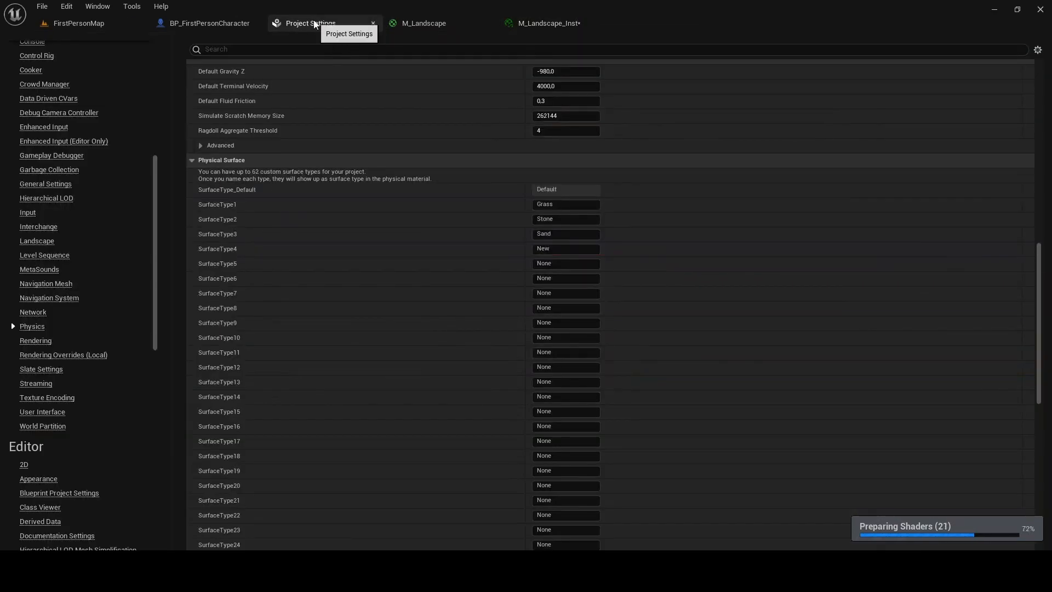
left_click(373, 23)
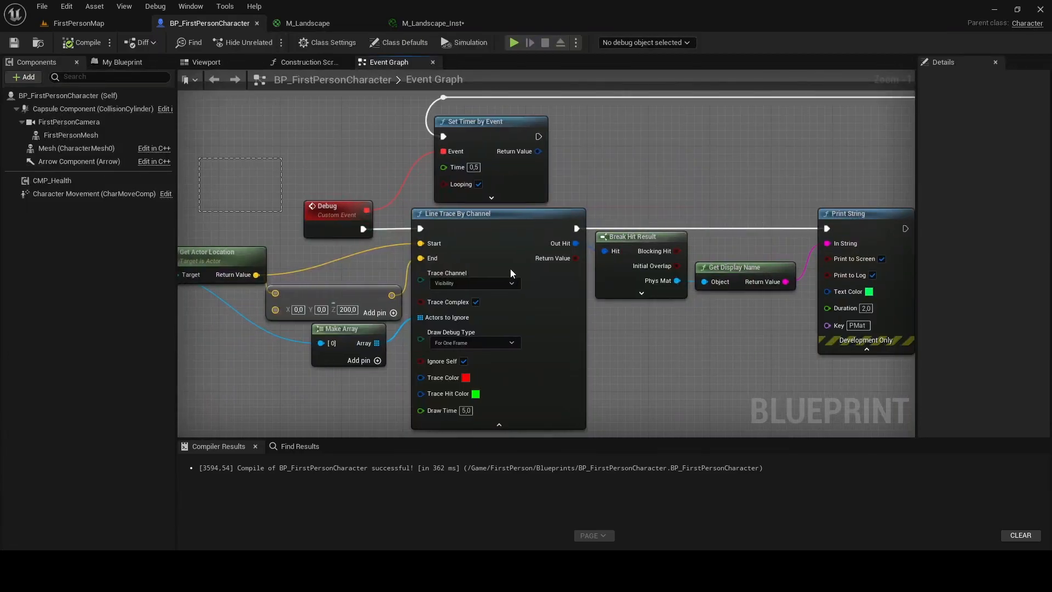
left_click(257, 23)
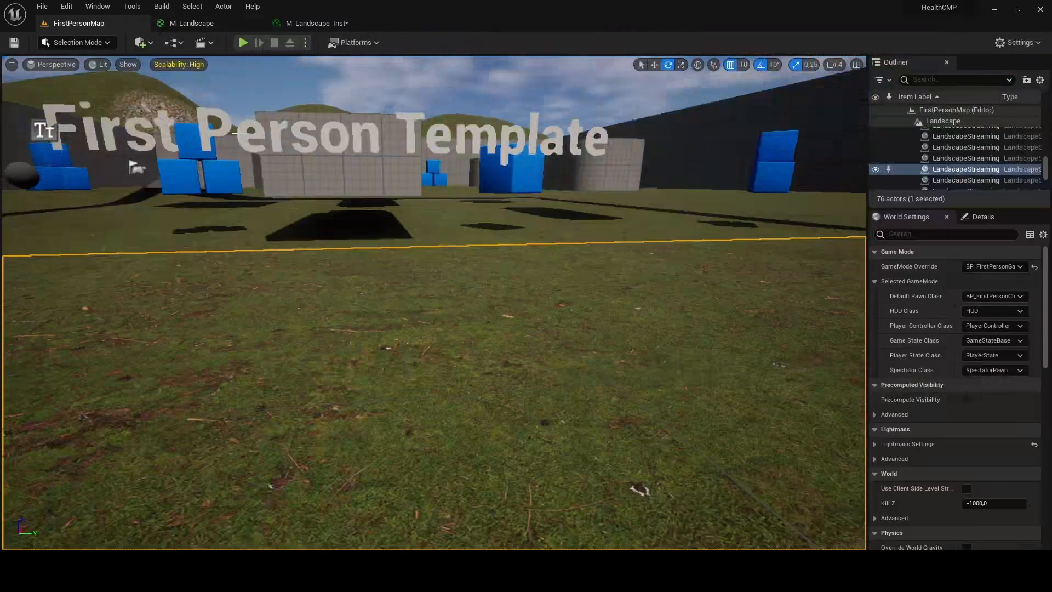
- Show M_Landscape's physical material output, and dock the PM_Grass, PM_Sand and PM_Stone editors beside the open assets
left_click(189, 23)
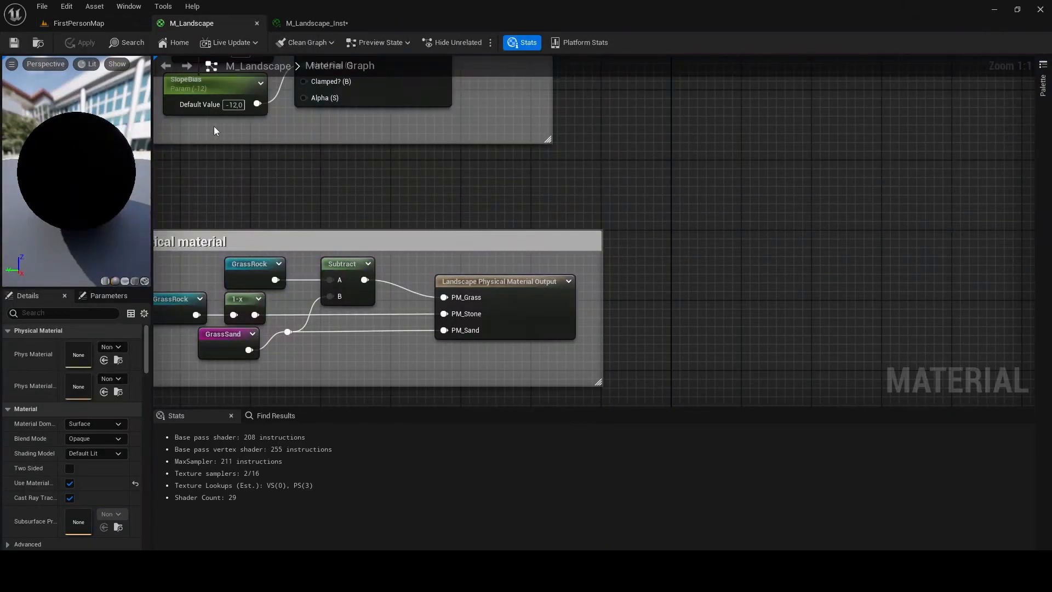
left_click_drag(1051, 66, 423, 29)
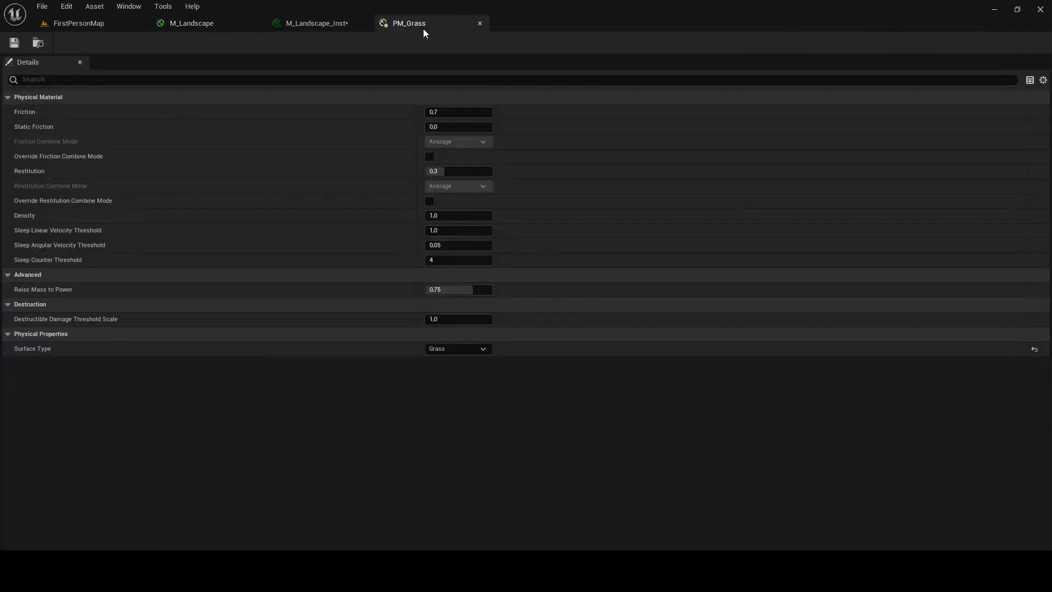
left_click_drag(1051, 60, 569, 27)
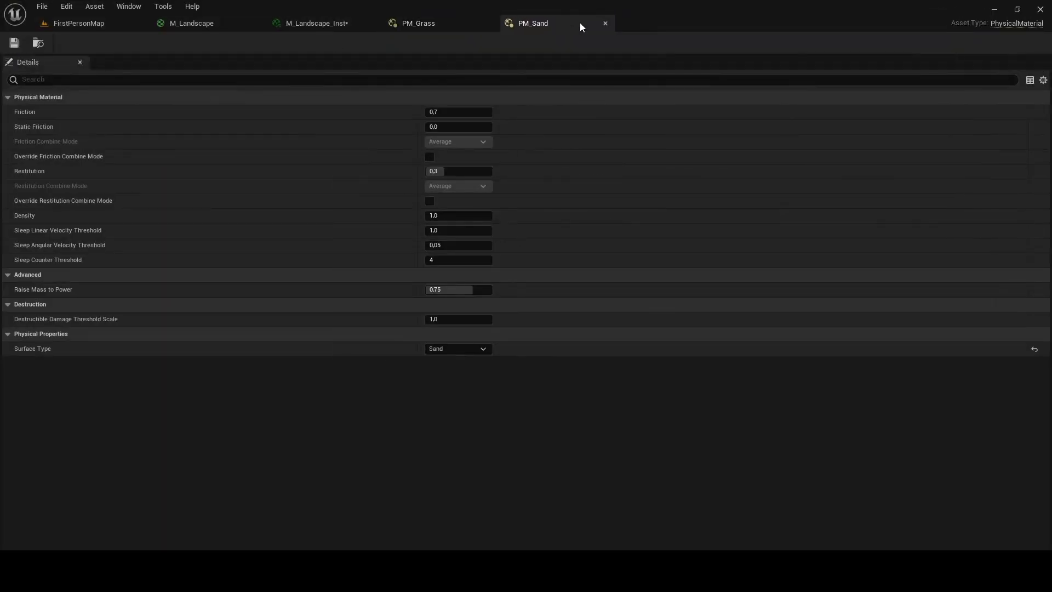
left_click_drag(1051, 52, 652, 24)
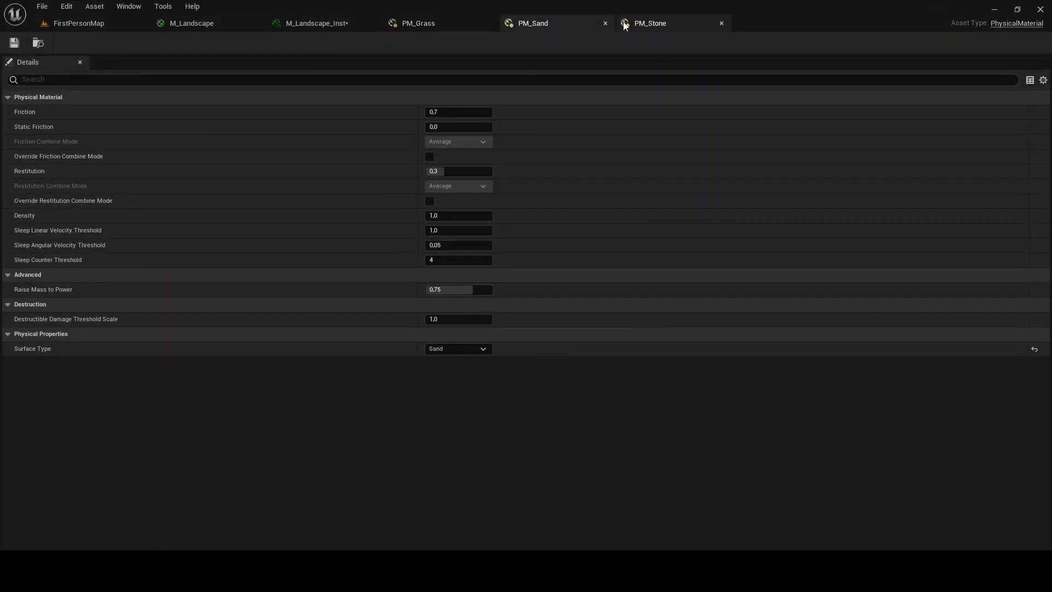
- Close the PM_Grass, PM_Sand and PM_Stone editors and return to the FirstPersonMap level
left_click(477, 24)
left_click(486, 23)
left_click(489, 23)
left_click(489, 24)
left_click(89, 25)
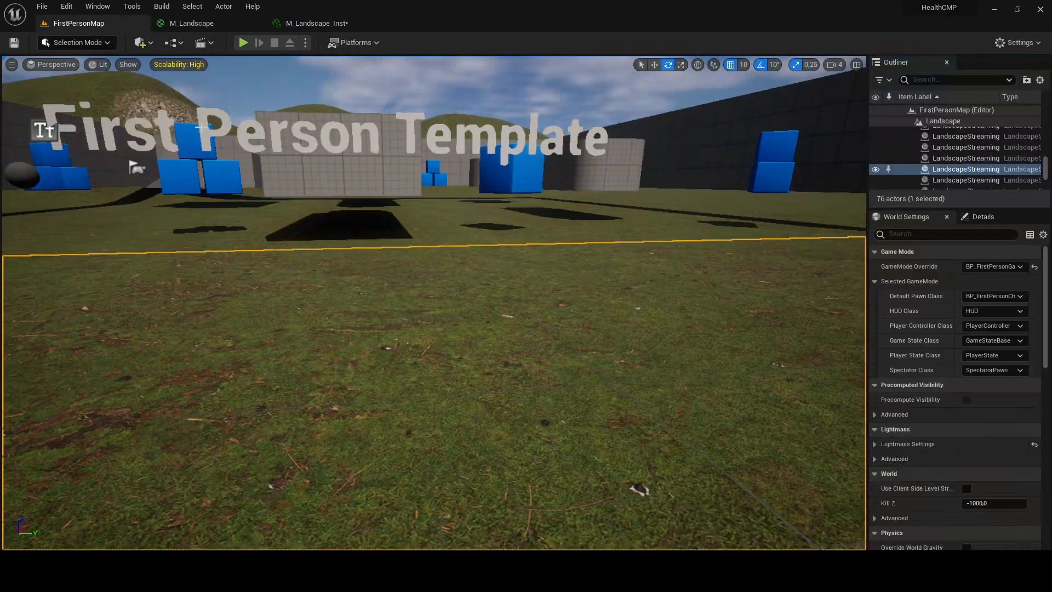
- In M_Landscape's Physical material group, replace the output with a new Landscape Physical Material Output node that has three inputs
left_click(204, 23)
scroll(320, 285, "down", 5)
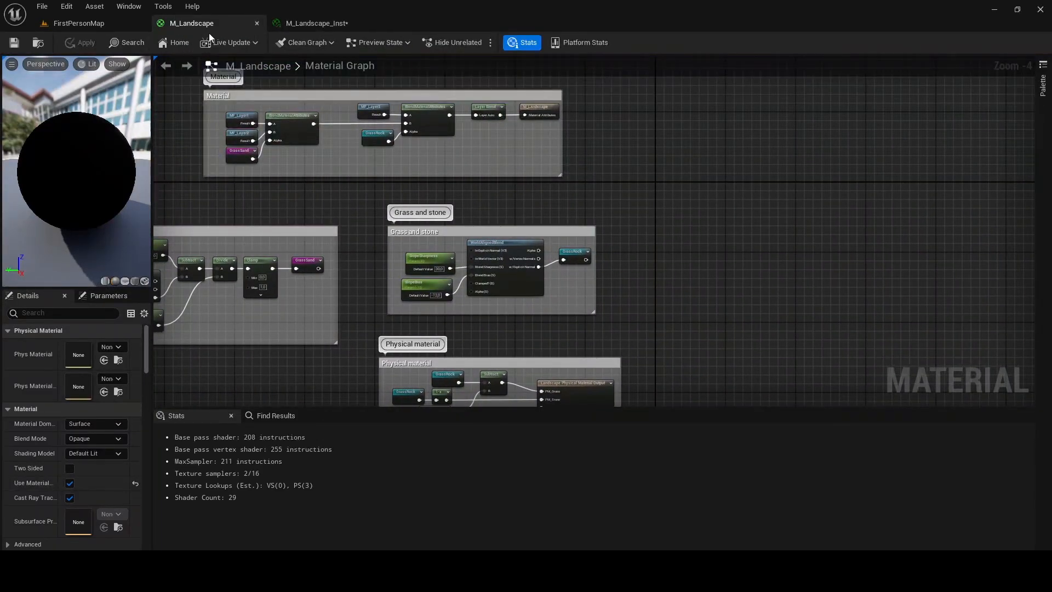
scroll(448, 262, "up", 5)
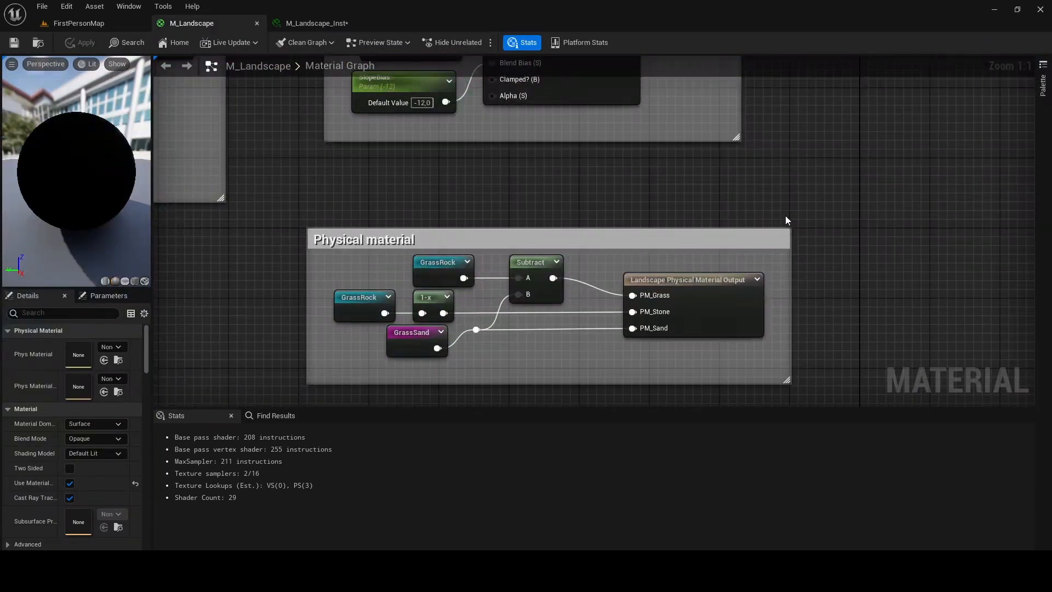
right_click(842, 237)
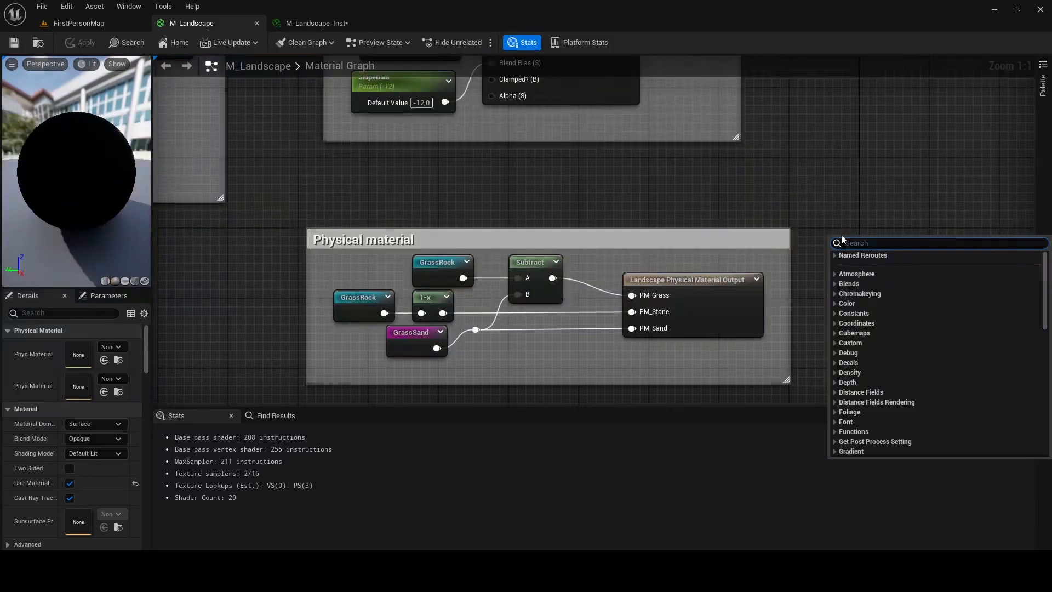
type("physical ma")
key("Return")
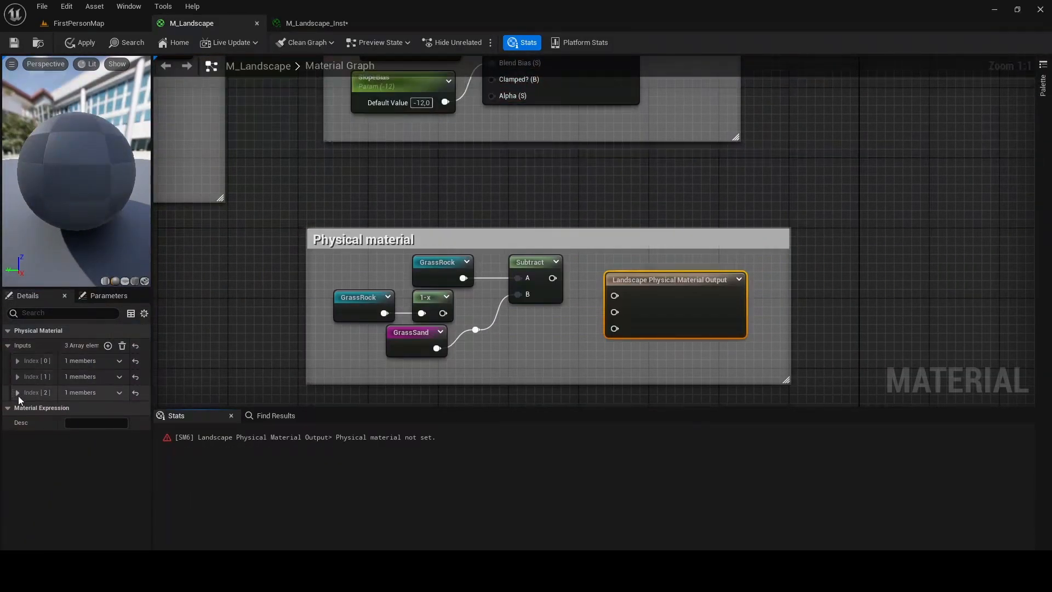
- Assign PM_Grass, PM_Stone and PM_Sand, in that order, to the three inputs of the Landscape Physical Material Output node
left_click(17, 393)
left_click(18, 376)
left_click(17, 360)
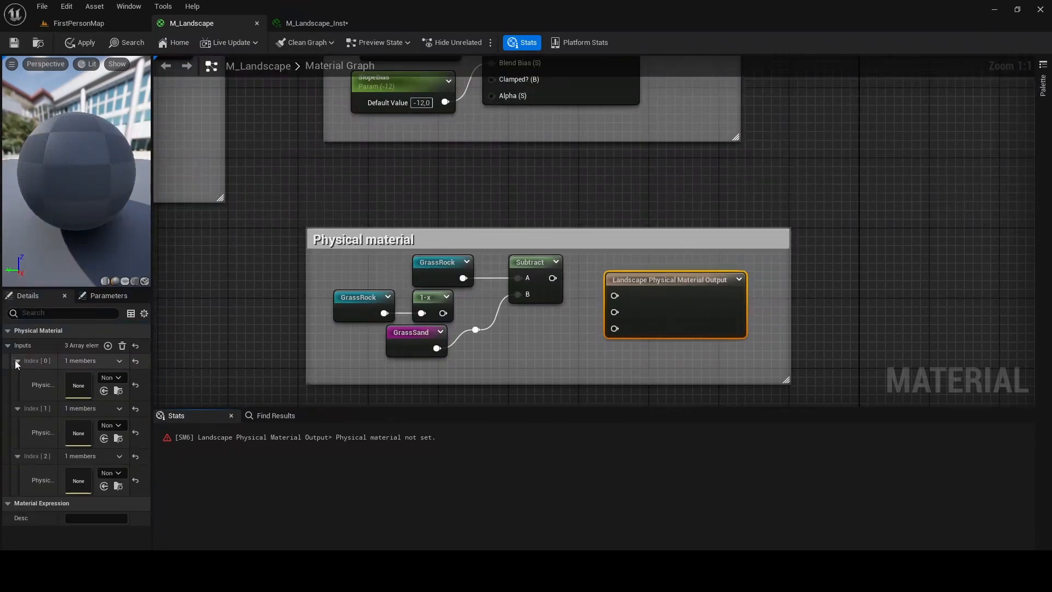
left_click(107, 377)
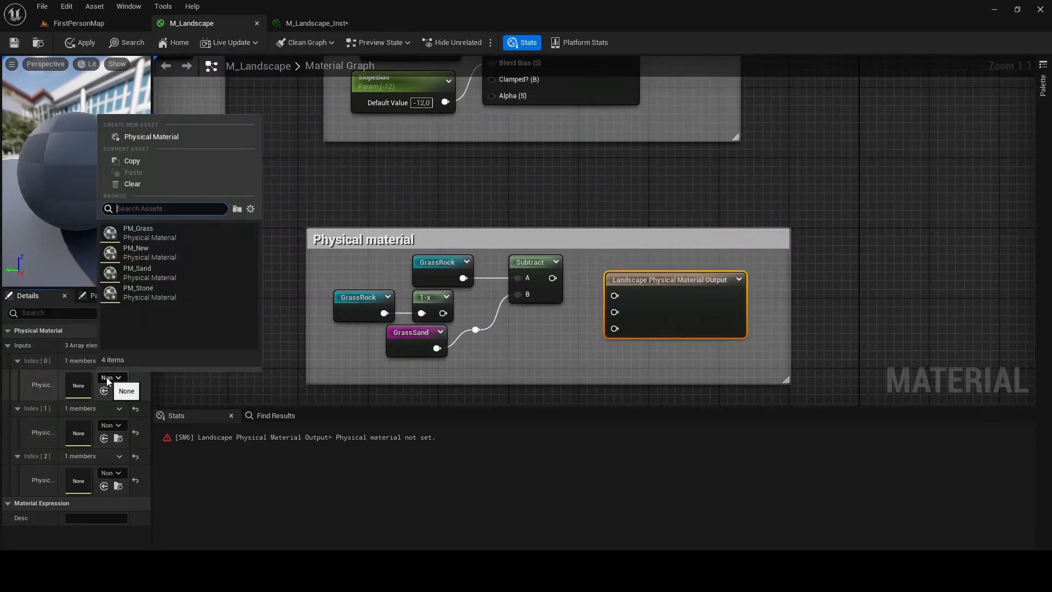
left_click(172, 230)
left_click(117, 425)
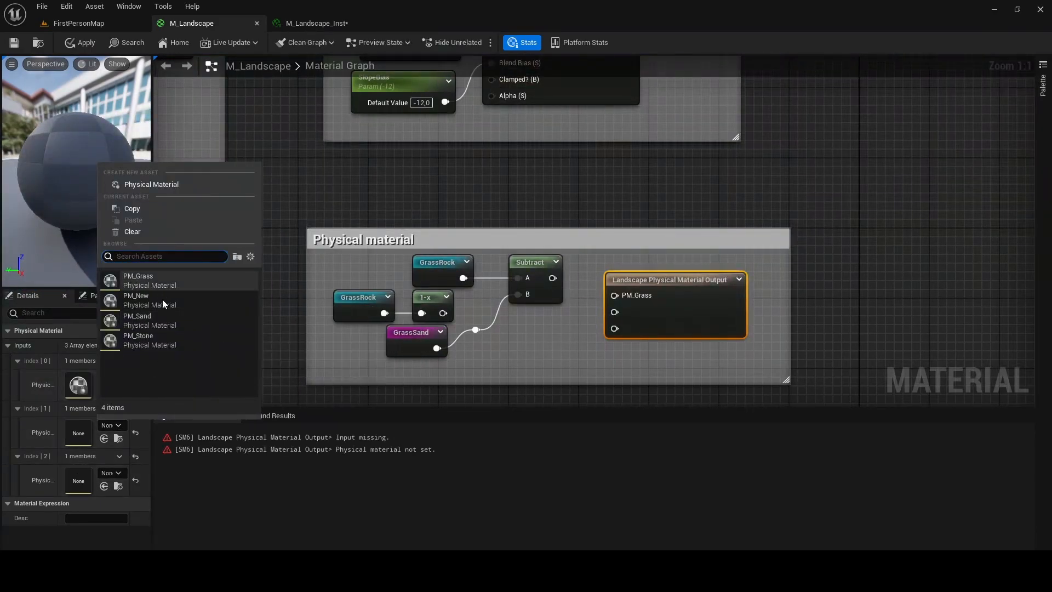
left_click(148, 340)
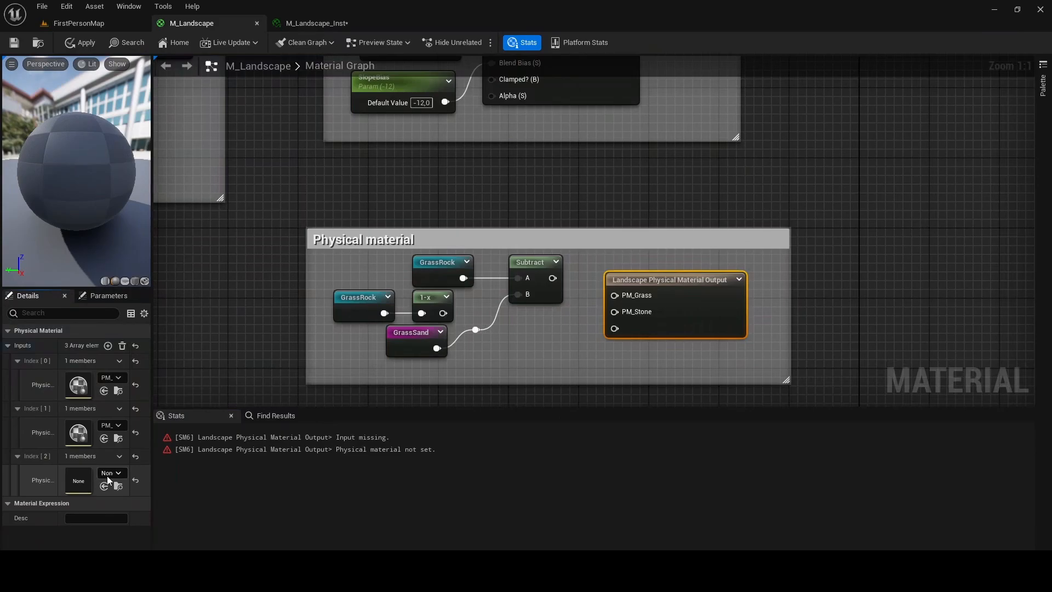
left_click(108, 474)
left_click(158, 367)
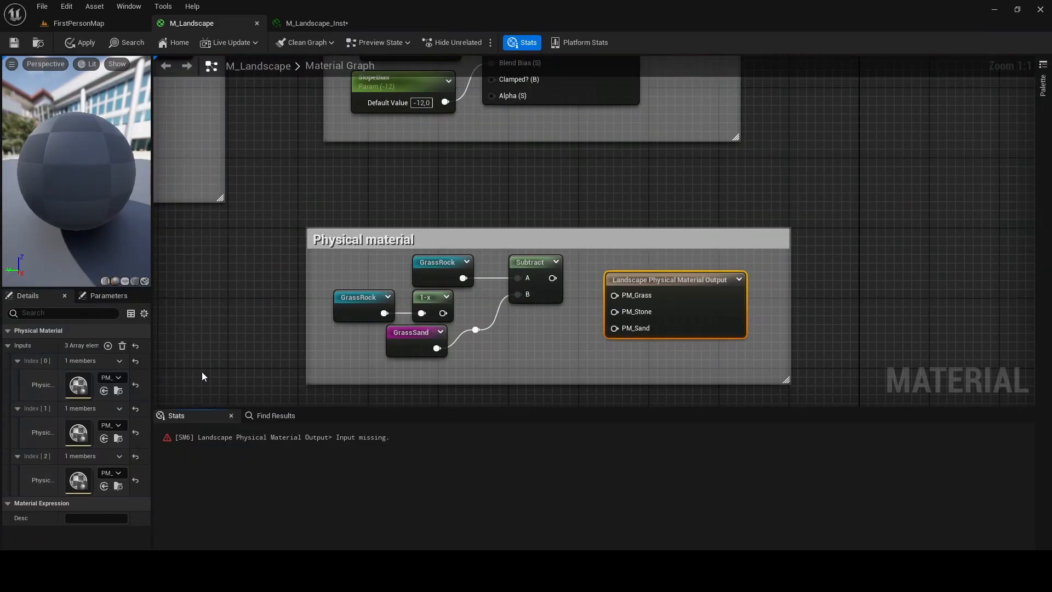
- Check where GrassSand is declared and connect the GrassSand node's output directly to the PM_Sand input
left_click_drag(456, 265, 605, 266)
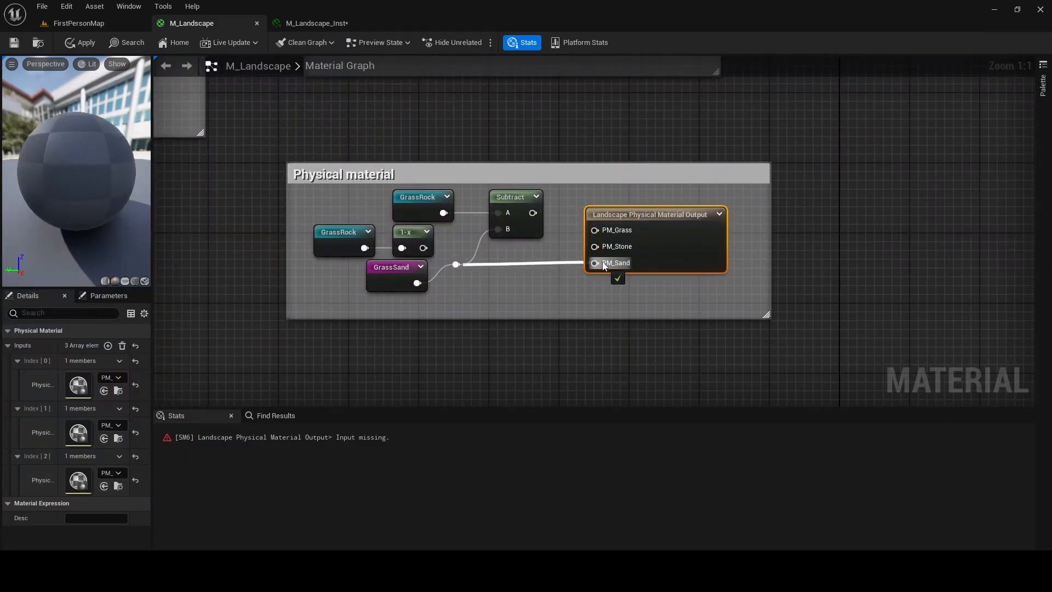
left_click(491, 270)
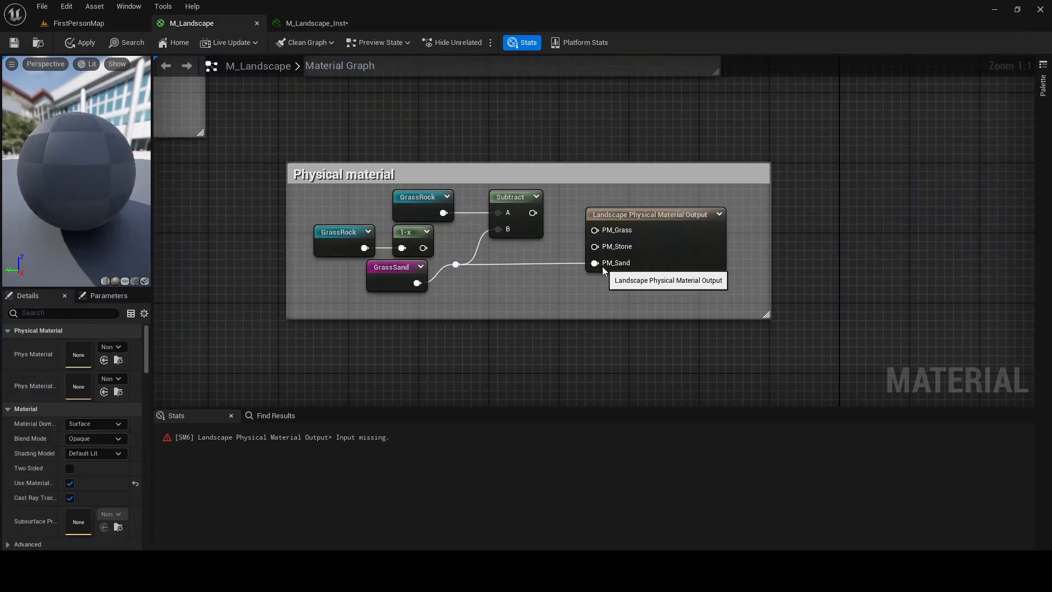
scroll(728, 327, "down", 6)
scroll(657, 263, "up", 6)
double_click(541, 235)
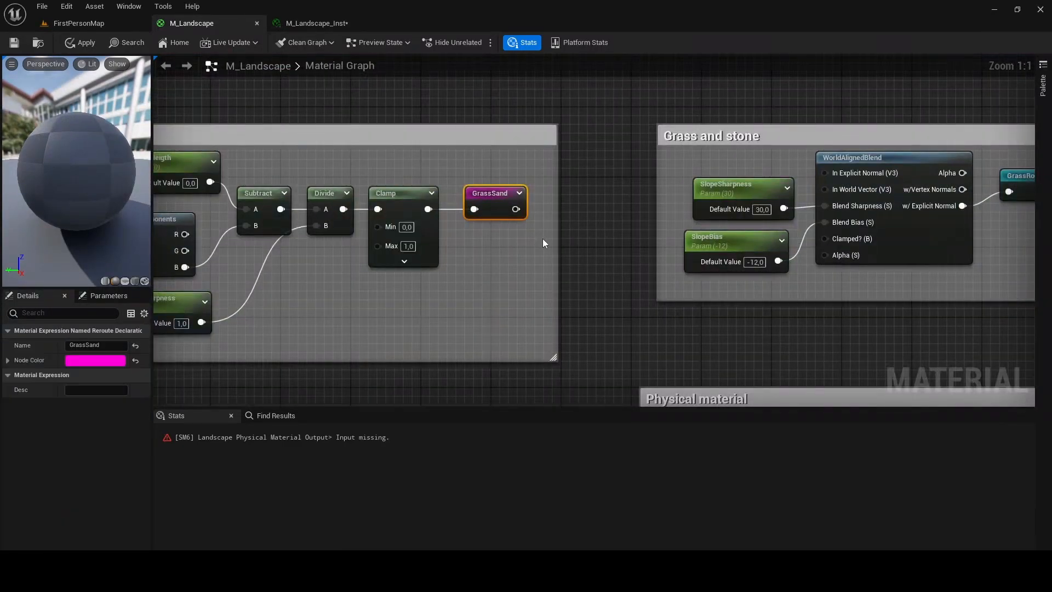
left_click(490, 281)
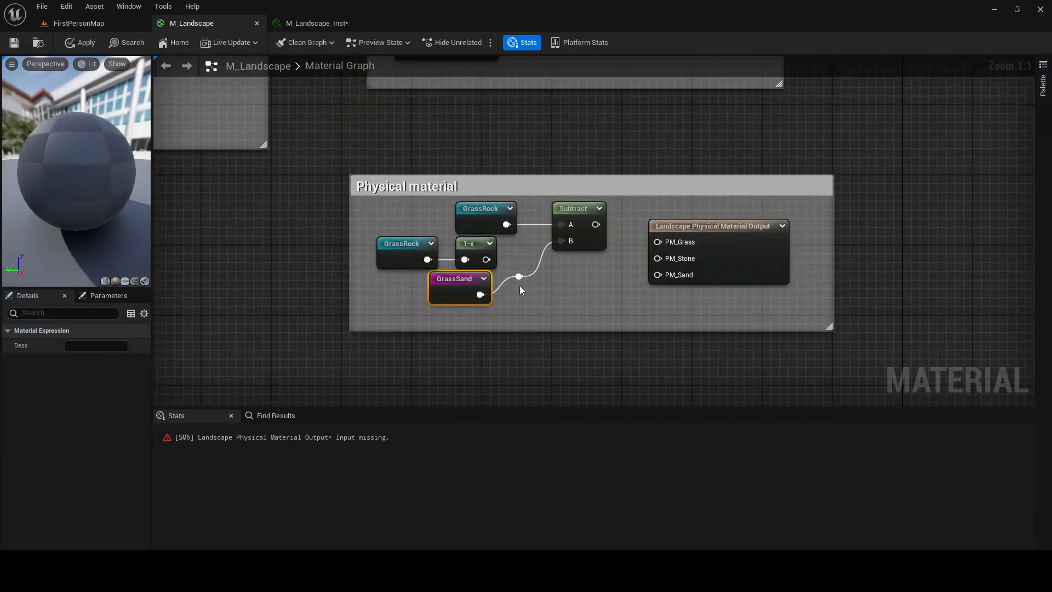
left_click_drag(480, 295, 679, 281)
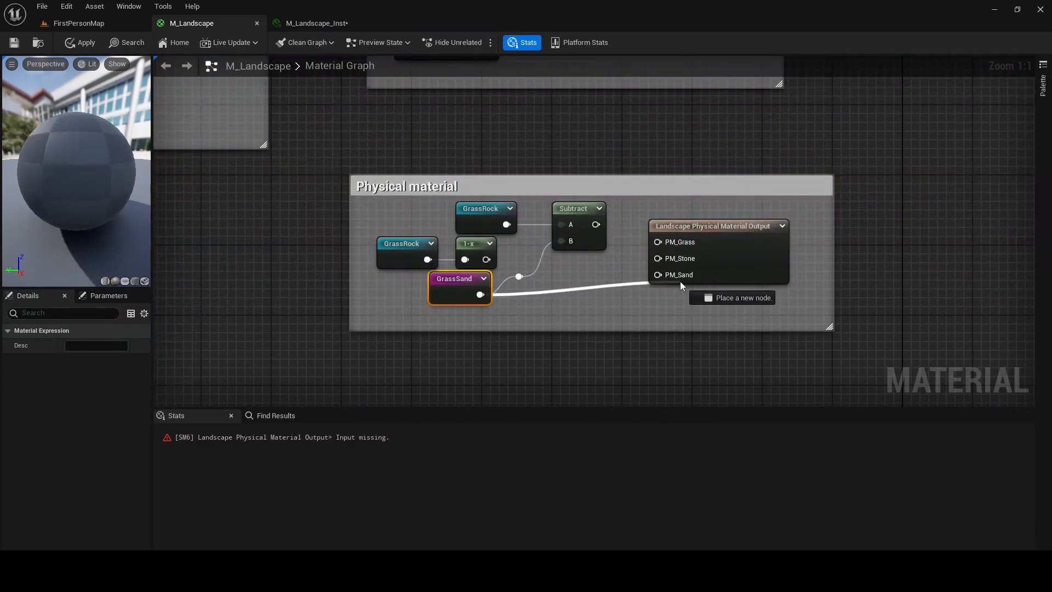
left_click(635, 296)
- Check where GrassRock is declared and connect its inverted value from the 1-x node to the PM_Stone input
scroll(816, 293, "down", 6)
scroll(822, 221, "up", 6)
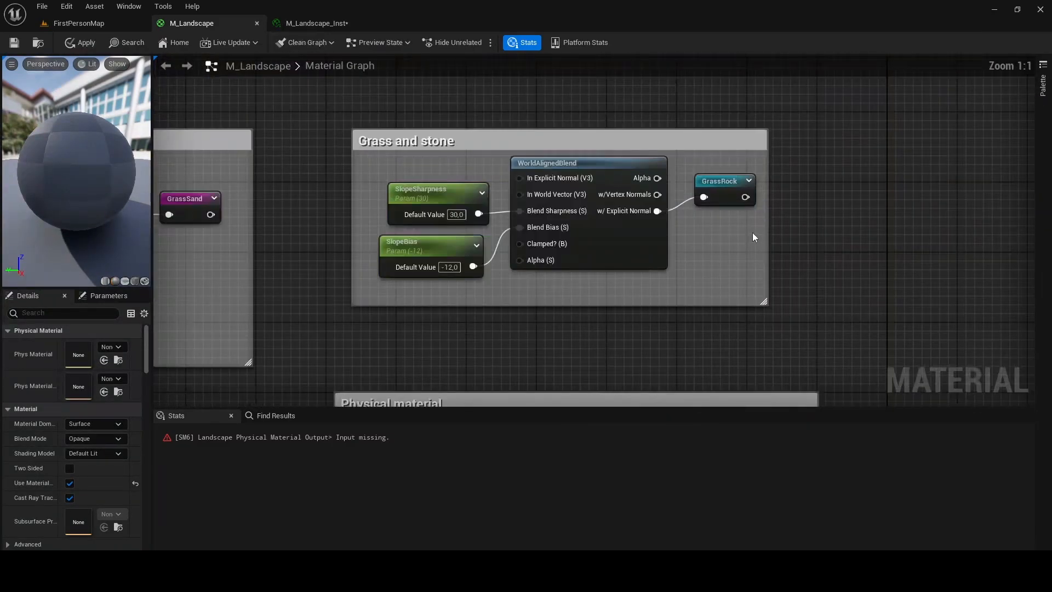
left_click(731, 190)
right_click_drag(769, 318, 724, 157)
left_click(524, 328)
left_click(414, 305)
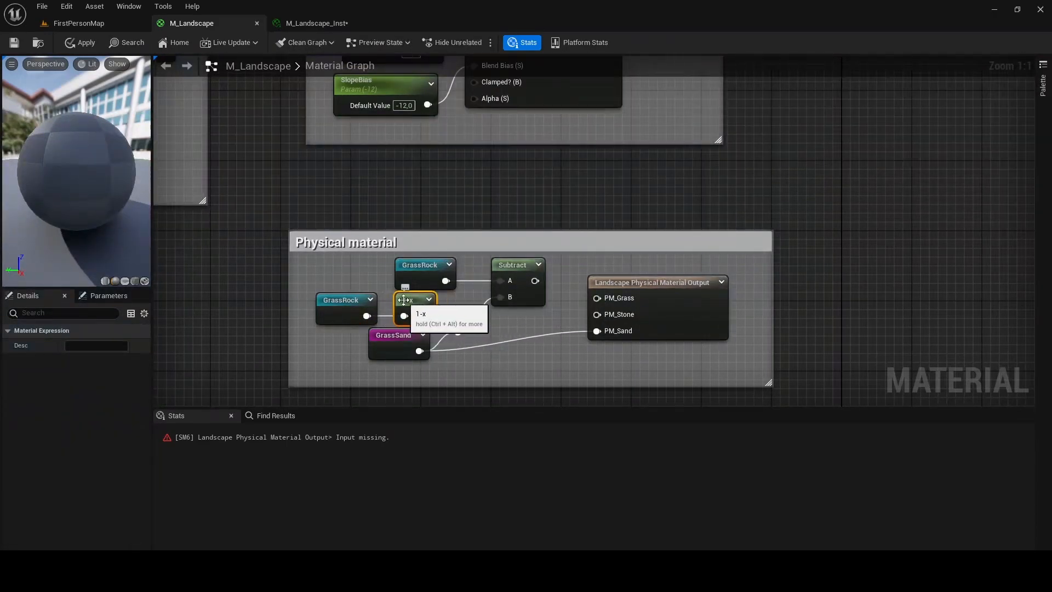
left_click_drag(425, 315, 621, 316)
- Connect the Subtract node, which takes GrassSand away from GrassRock, to the PM_Grass input
right_click_drag(524, 355, 586, 335)
left_click(486, 257)
right_click_drag(486, 257, 484, 303)
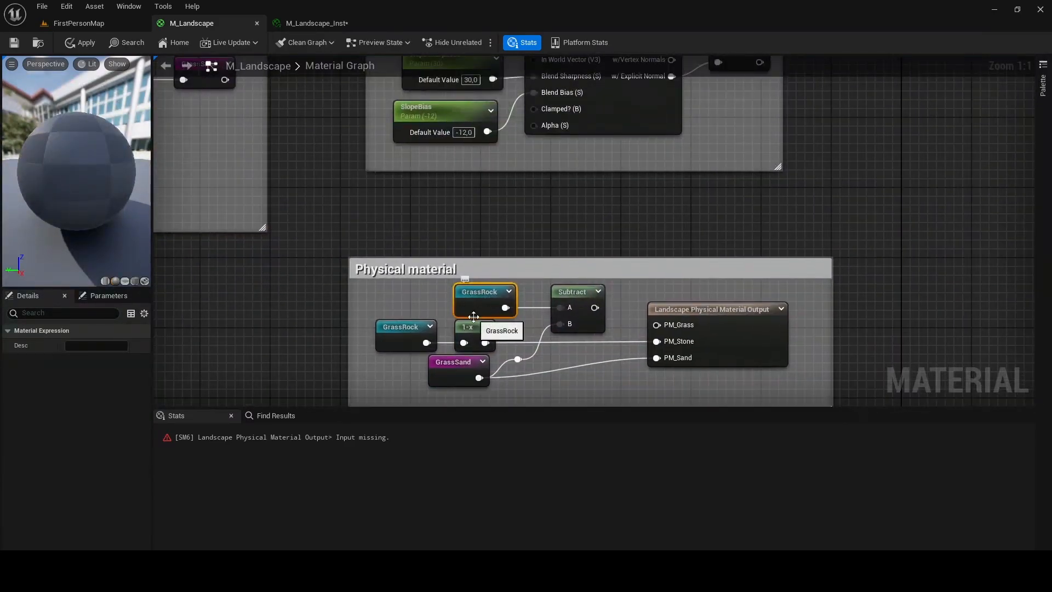
left_click(583, 296)
right_click_drag(602, 324, 536, 261)
left_click_drag(530, 245, 602, 269)
left_click_drag(602, 269, 603, 268)
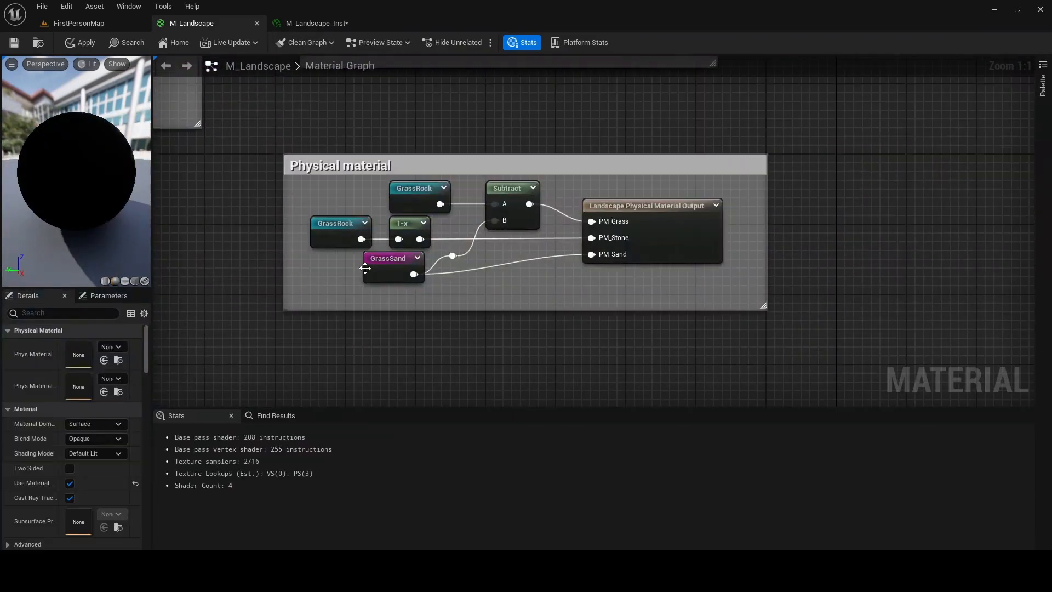
- Apply the changes to M_Landscape and examine the GrassSand, GrassRock and 1-x nodes that feed the physical material output
left_click(384, 260)
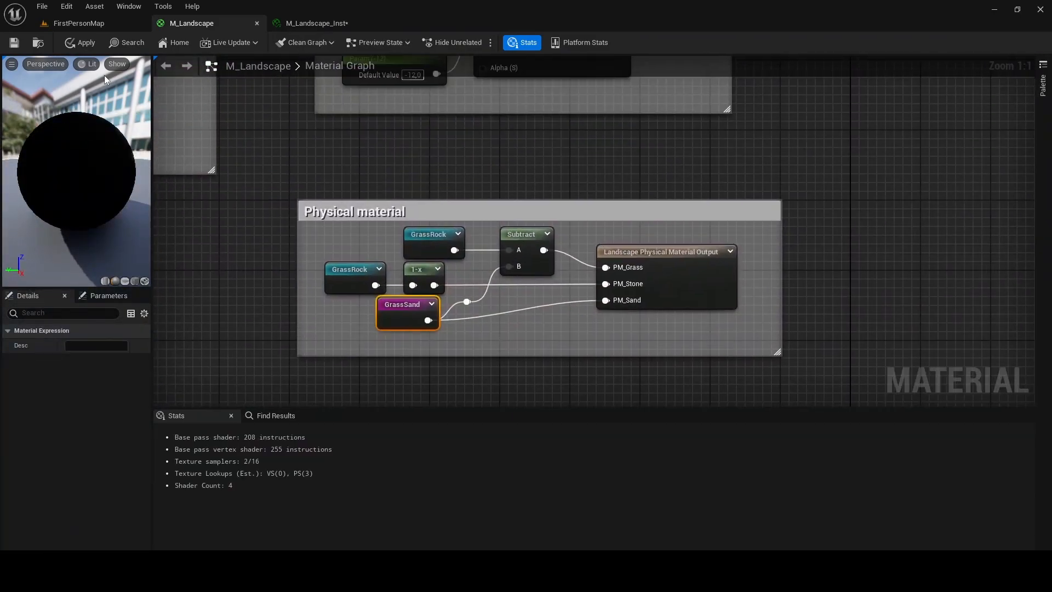
left_click(331, 277)
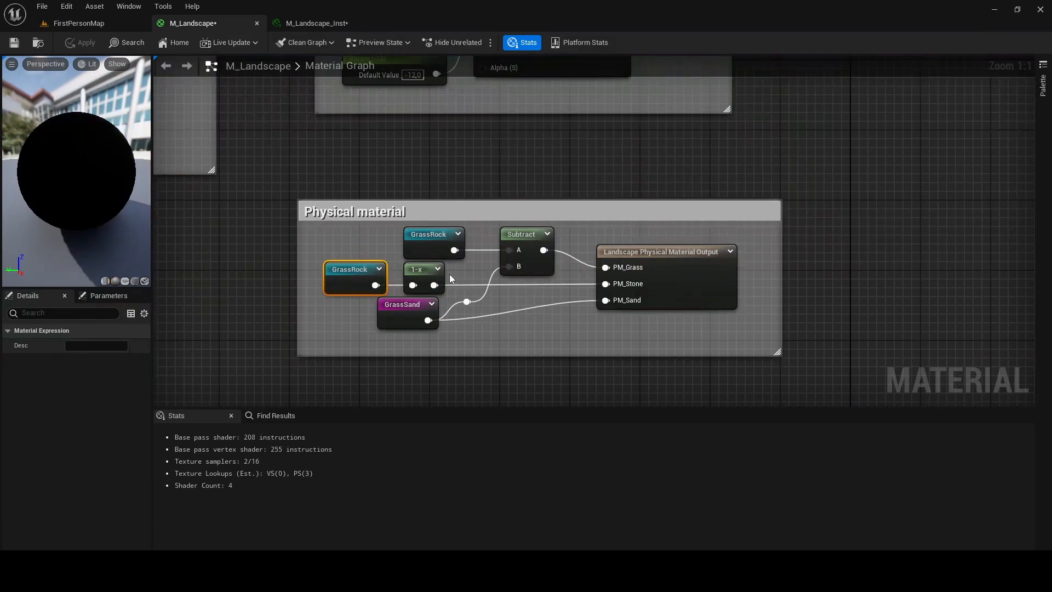
left_click(423, 273)
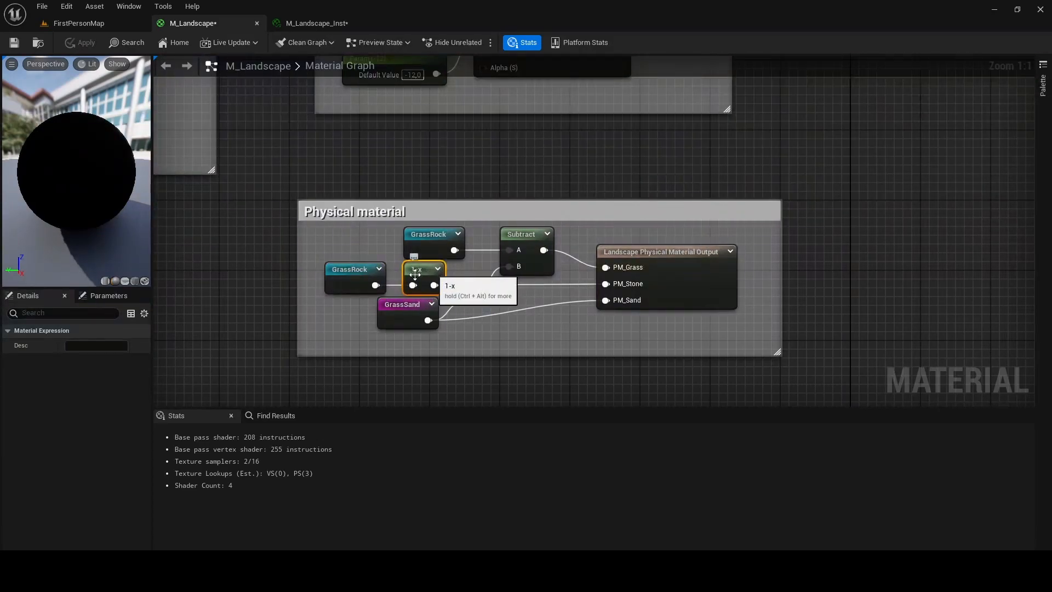
left_click(666, 288)
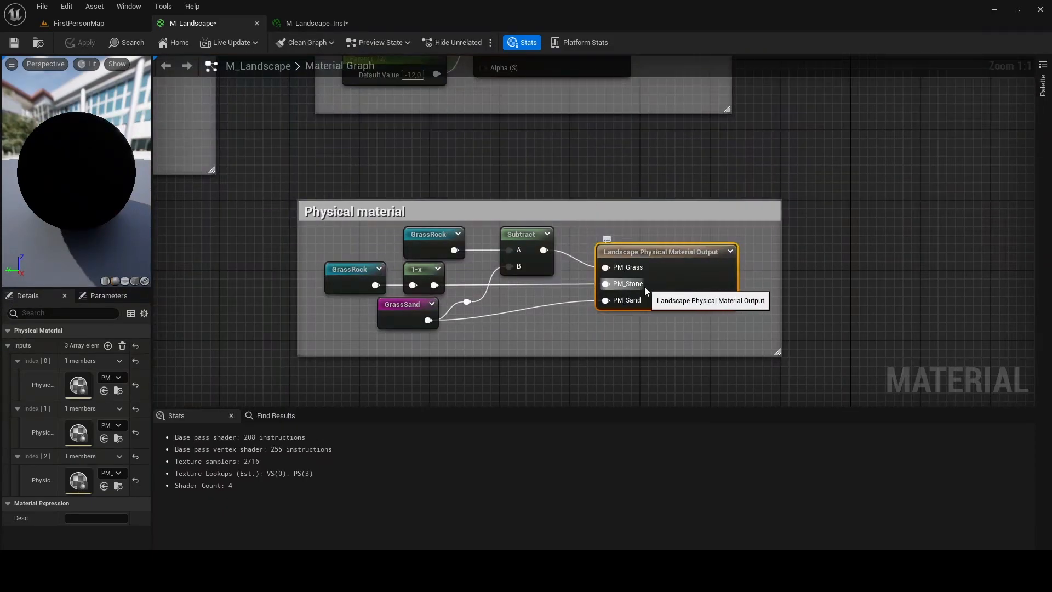
left_click(571, 323)
left_click(428, 248)
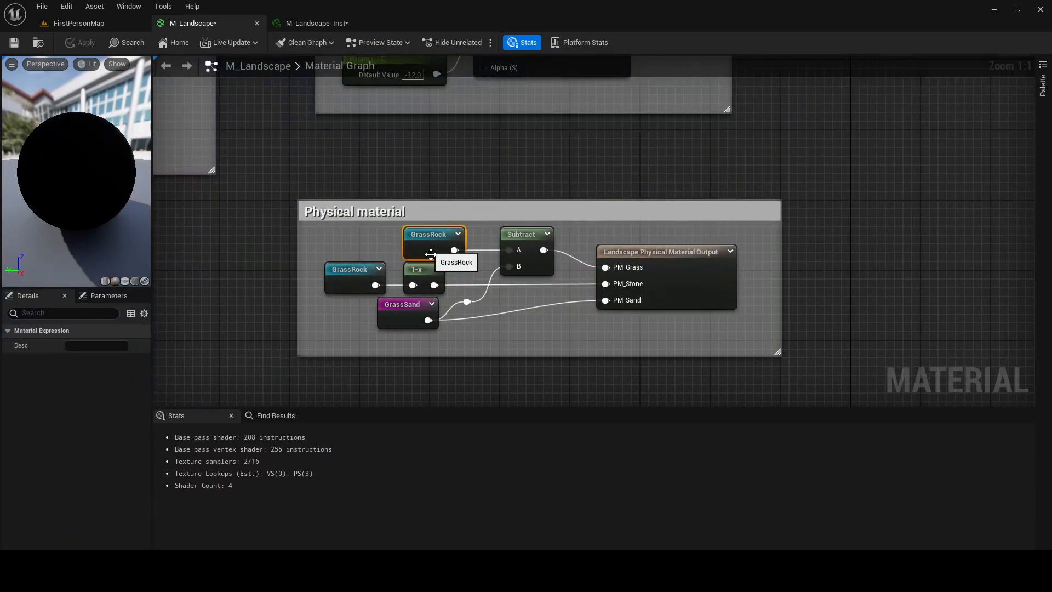
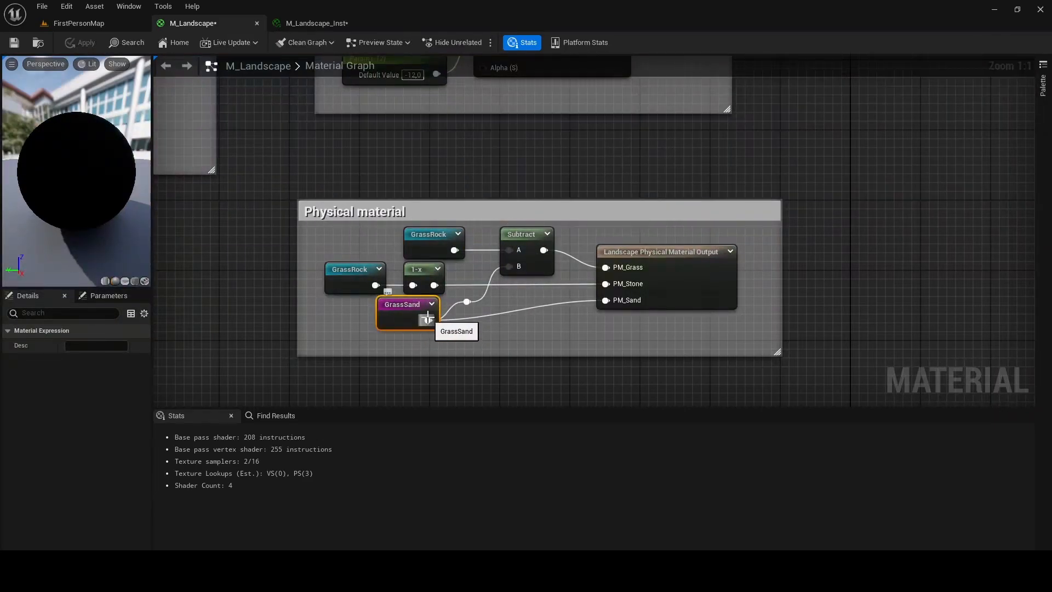
- Feed PM_Sand from the GrassSand reroute point instead of directly from the node, and apply and save M_Landscape
left_click_drag(471, 301, 606, 300)
right_click_drag(550, 330, 563, 373)
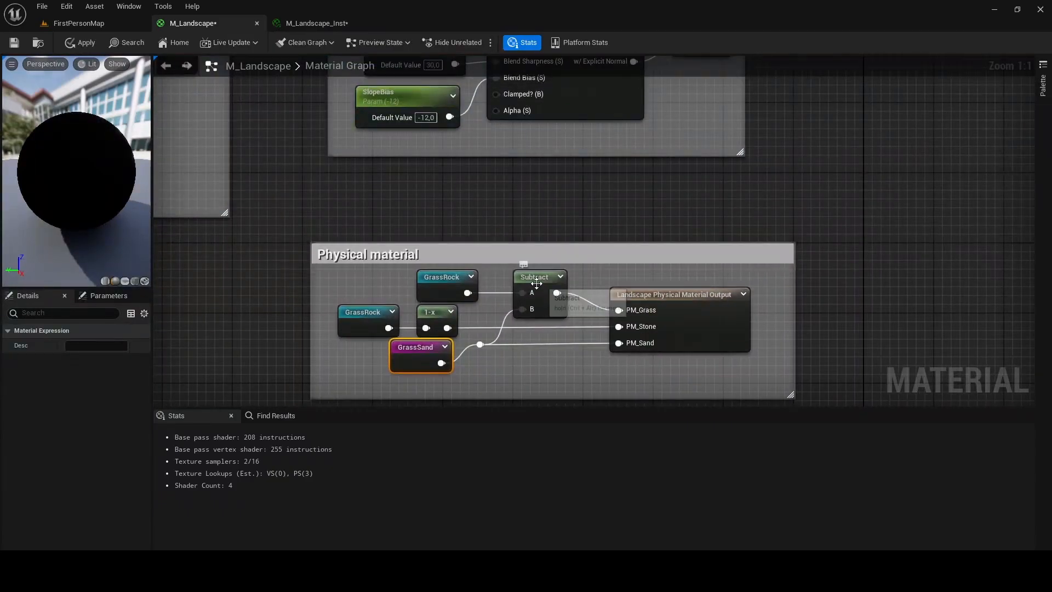
left_click(624, 301)
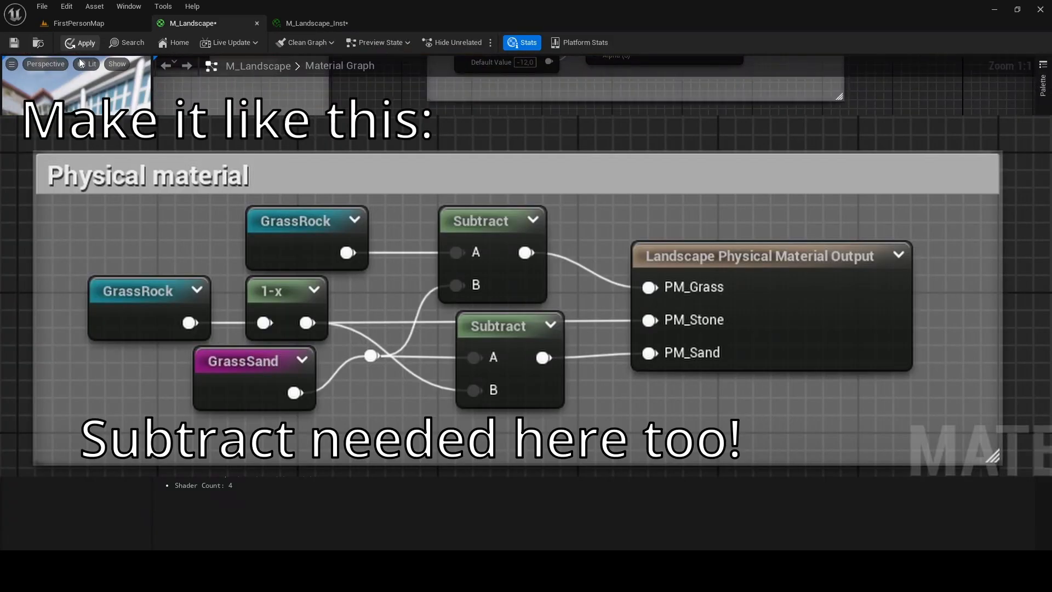
key("ctrl+s")
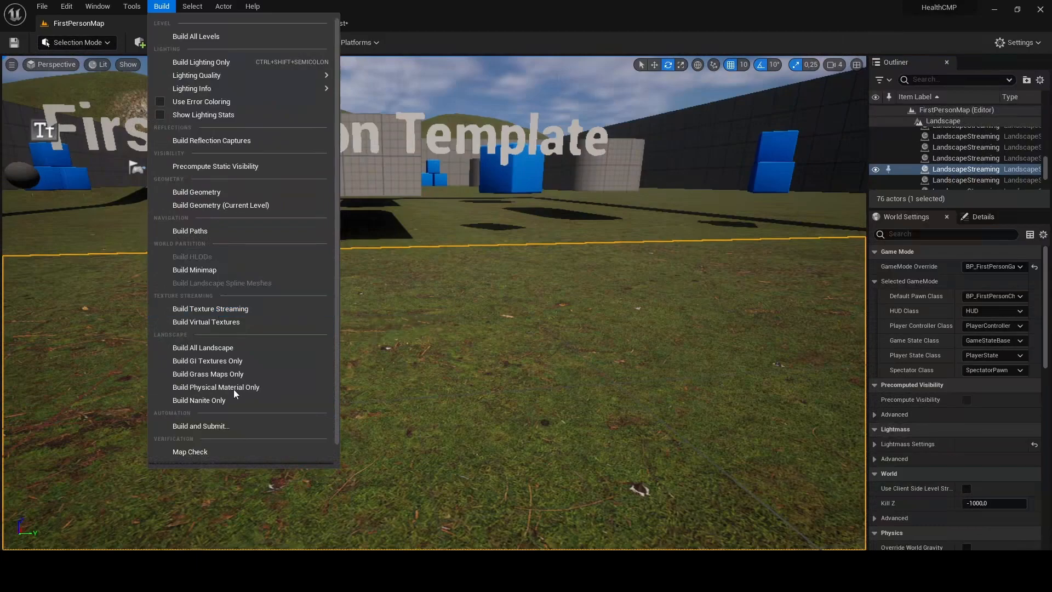
- Build only the landscape's physical material data in FirstPersonMap and start playing the level
left_click(218, 387)
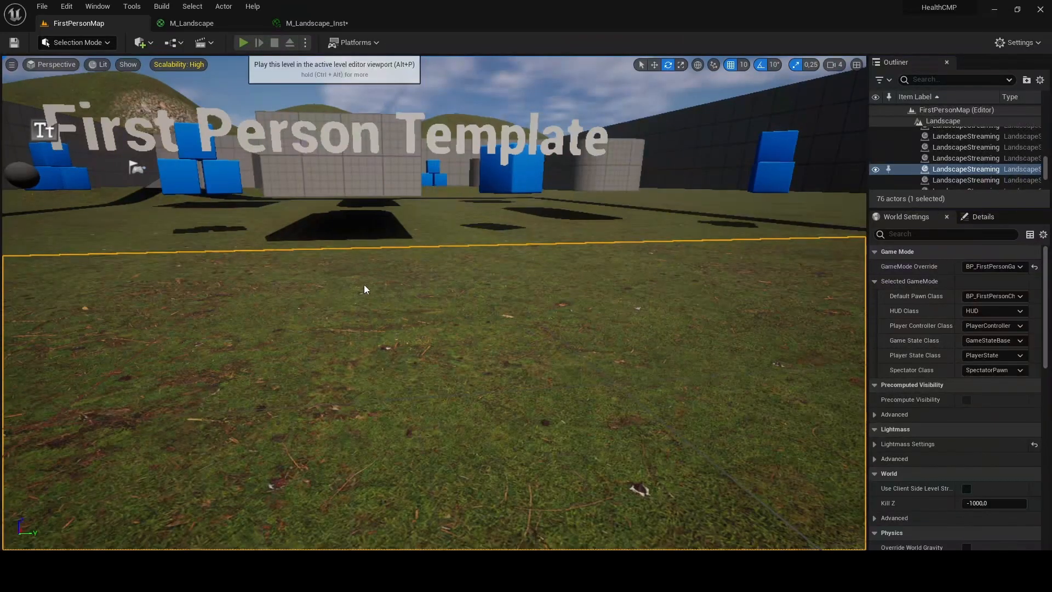
key("alt+p")
- Walk from the grass across the sand to the stone slope to test the traced physical materials
key("w")
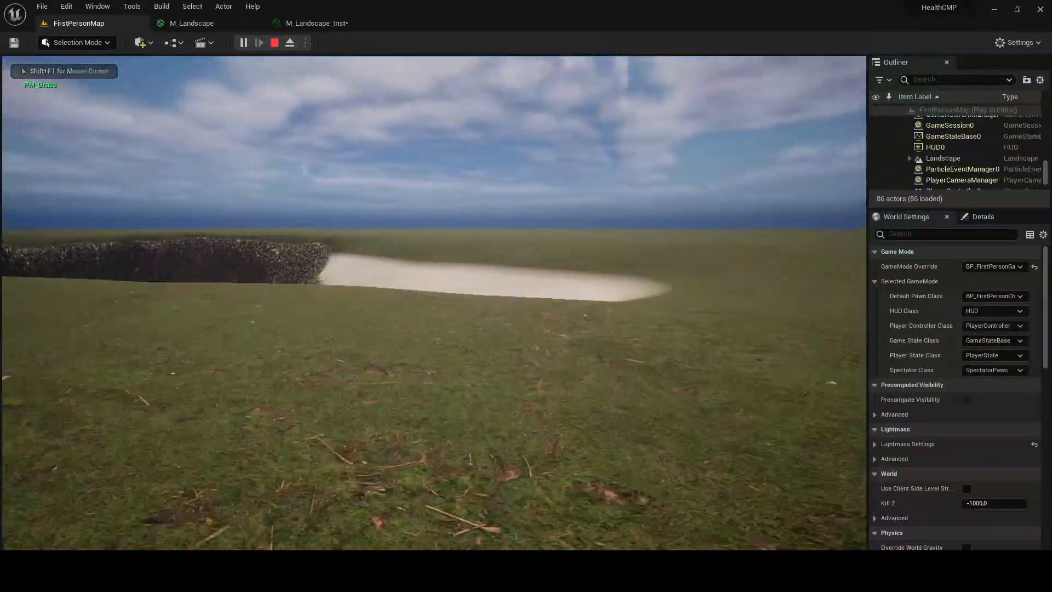
key("w")
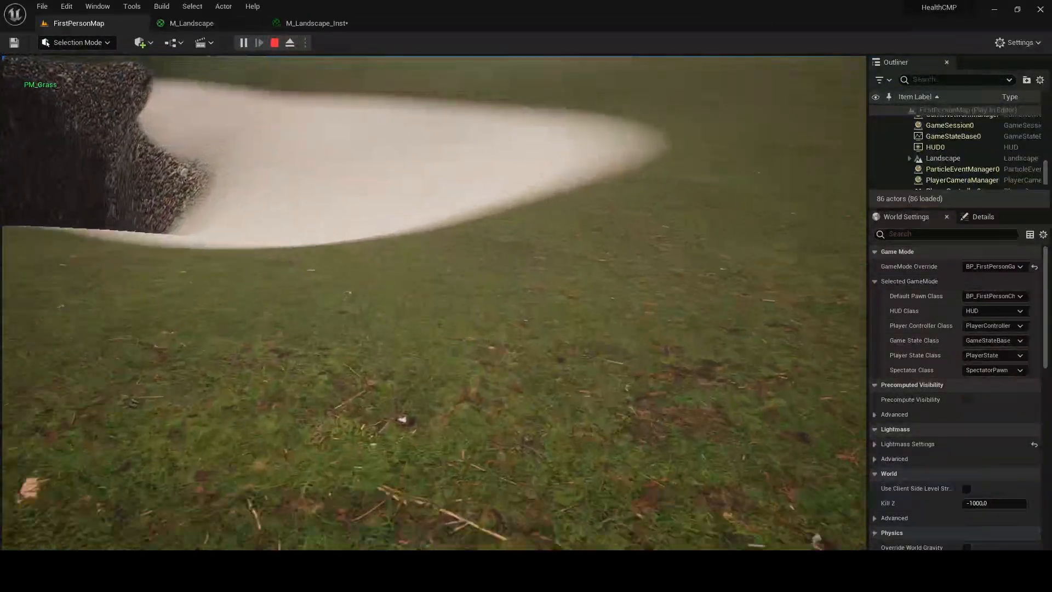
key("w")
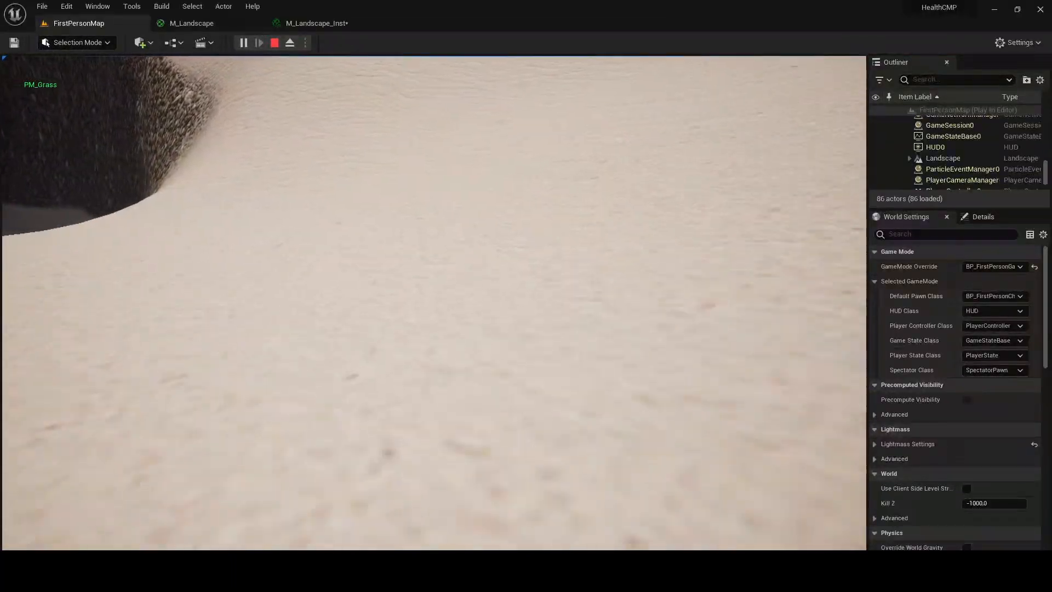
key("w")
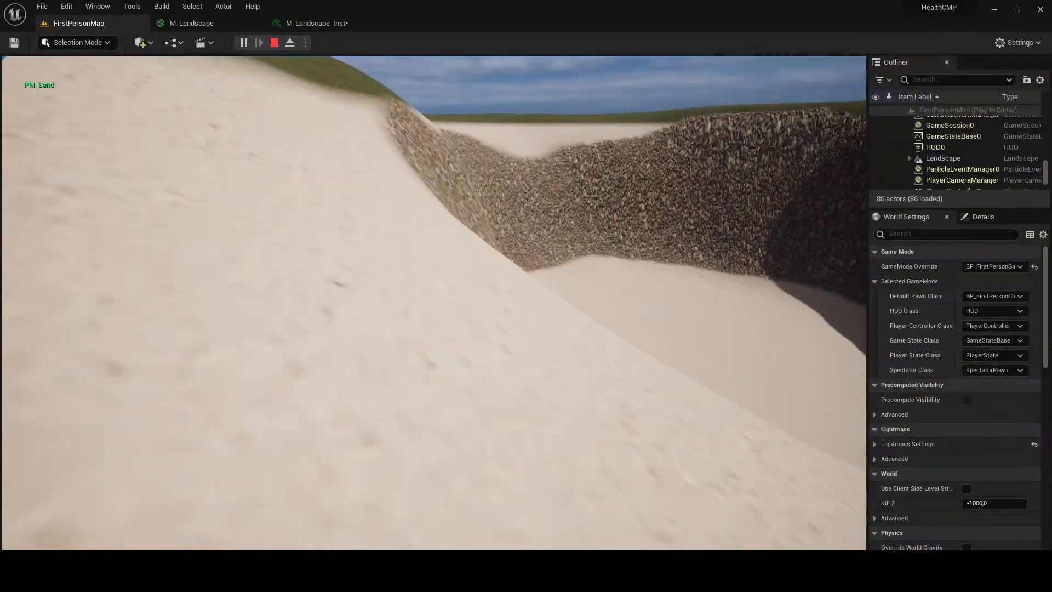
key("w")
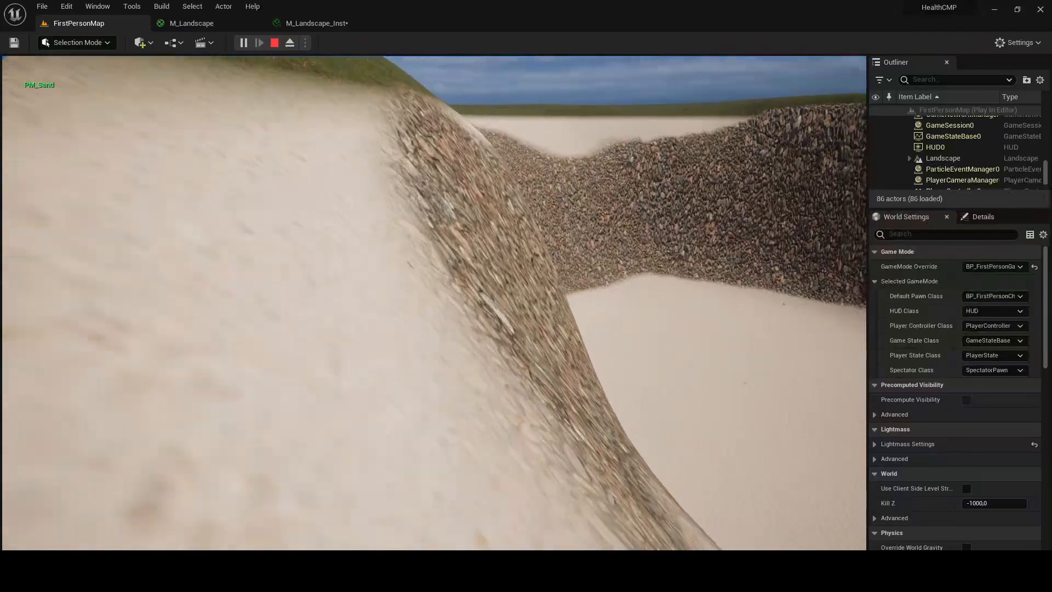
key("w")
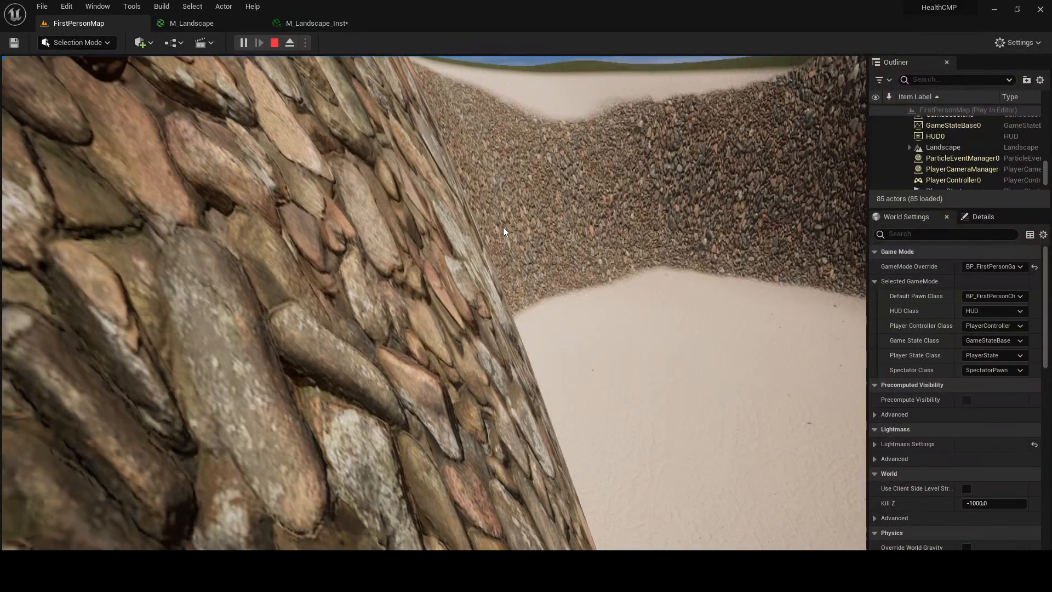
- Replay the level from the start area, walking over the grass and stone hills to test the traced physical materials, and stop playing
key("Escape")
right_click_drag(505, 239, 485, 293)
key("s")
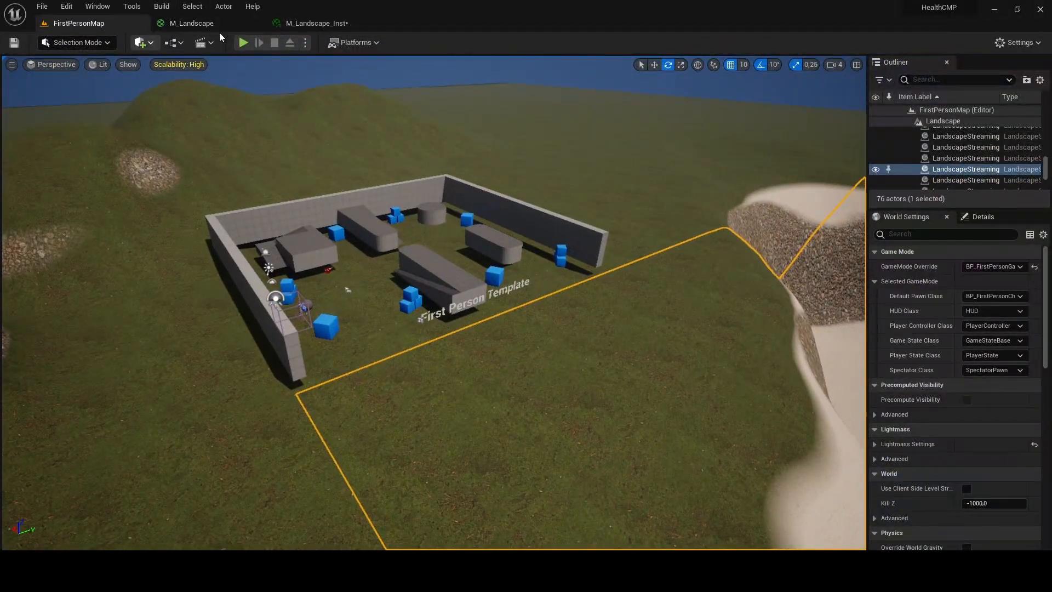
left_click(242, 43)
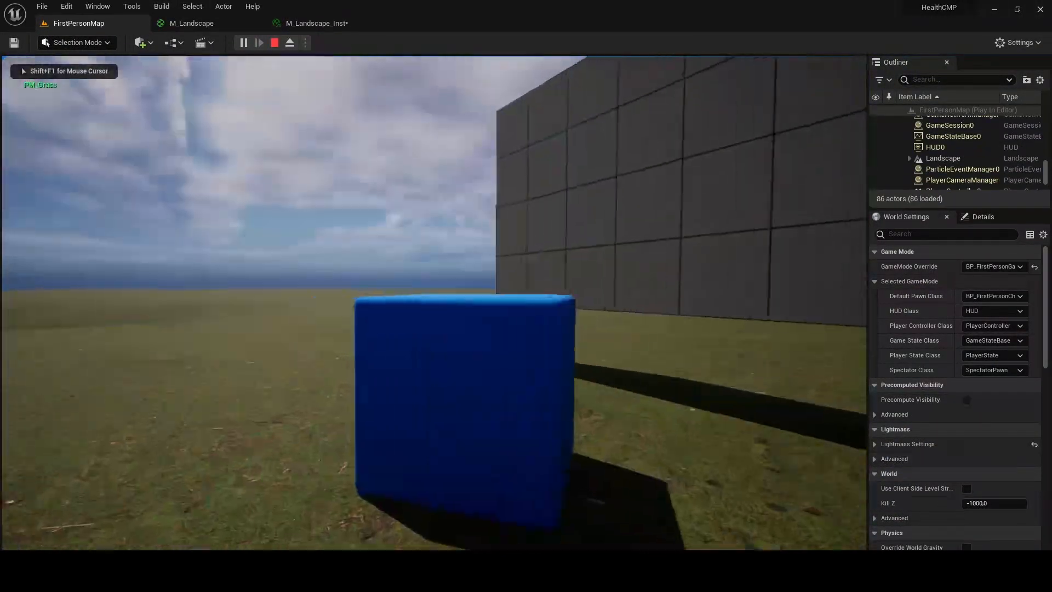
key("w")
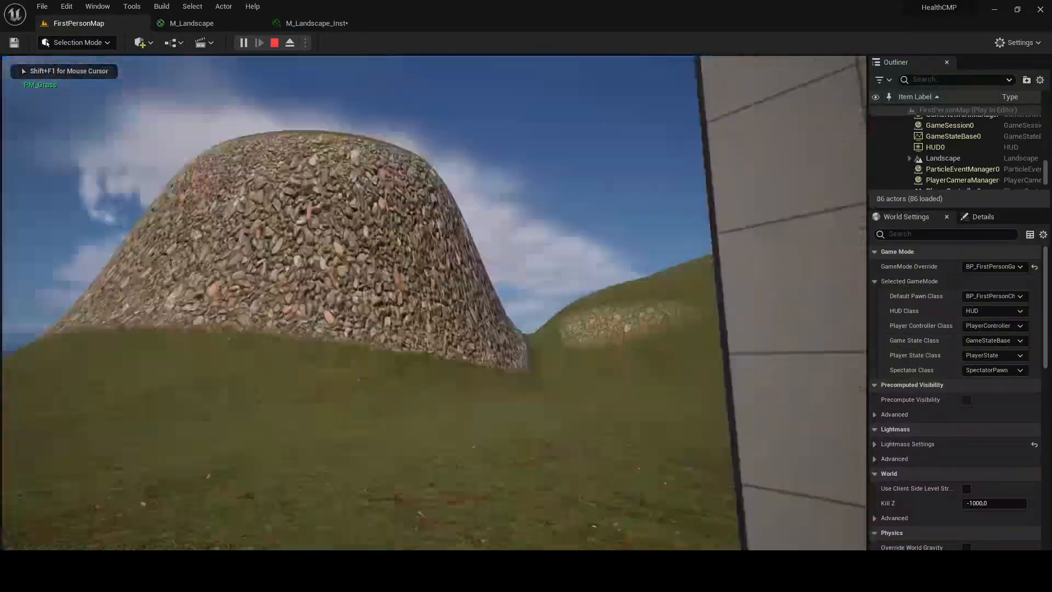
key("w")
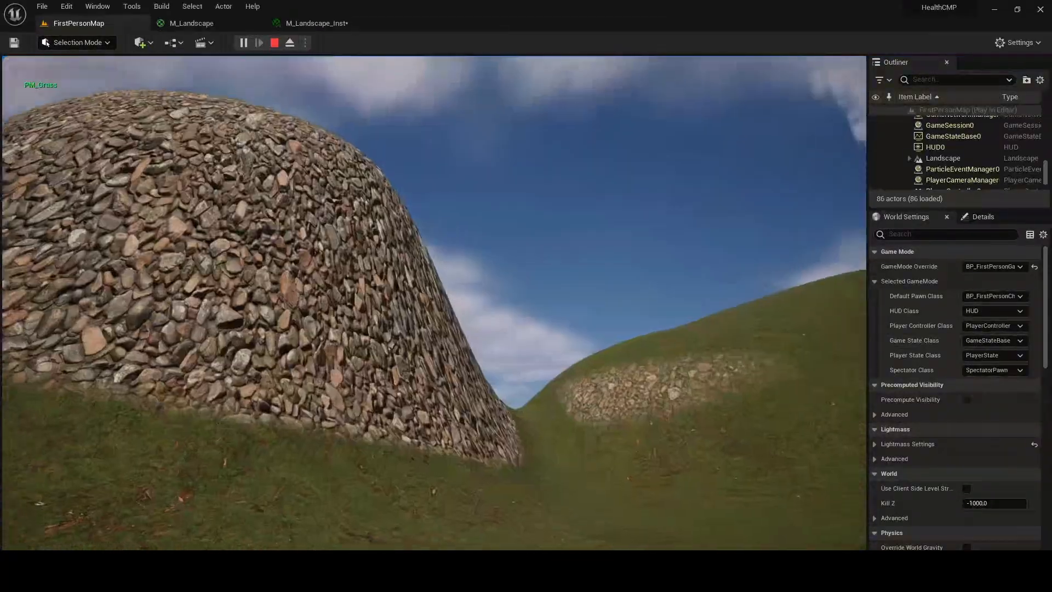
key("w")
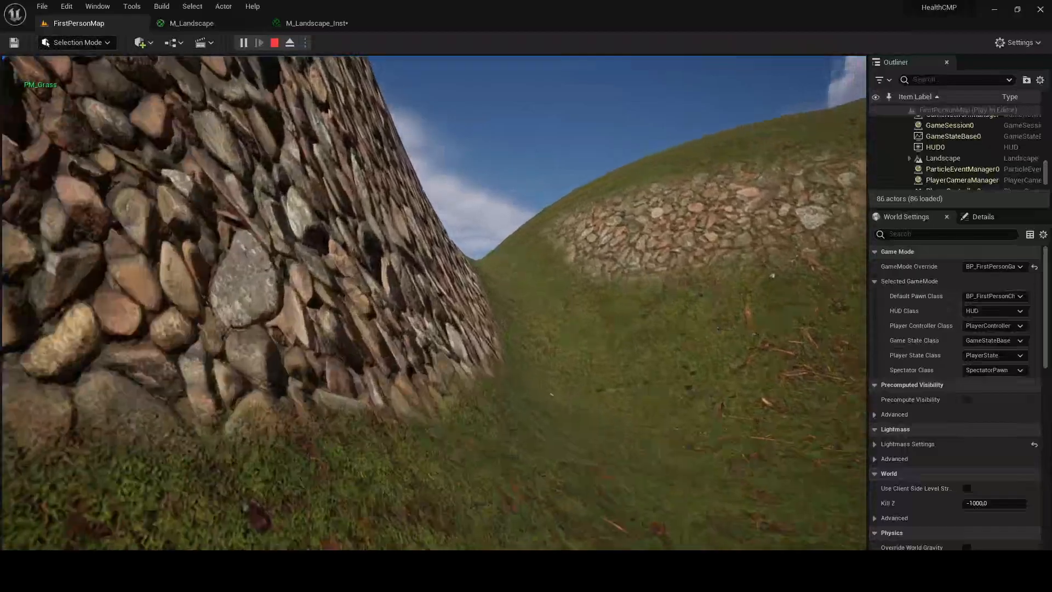
key("w")
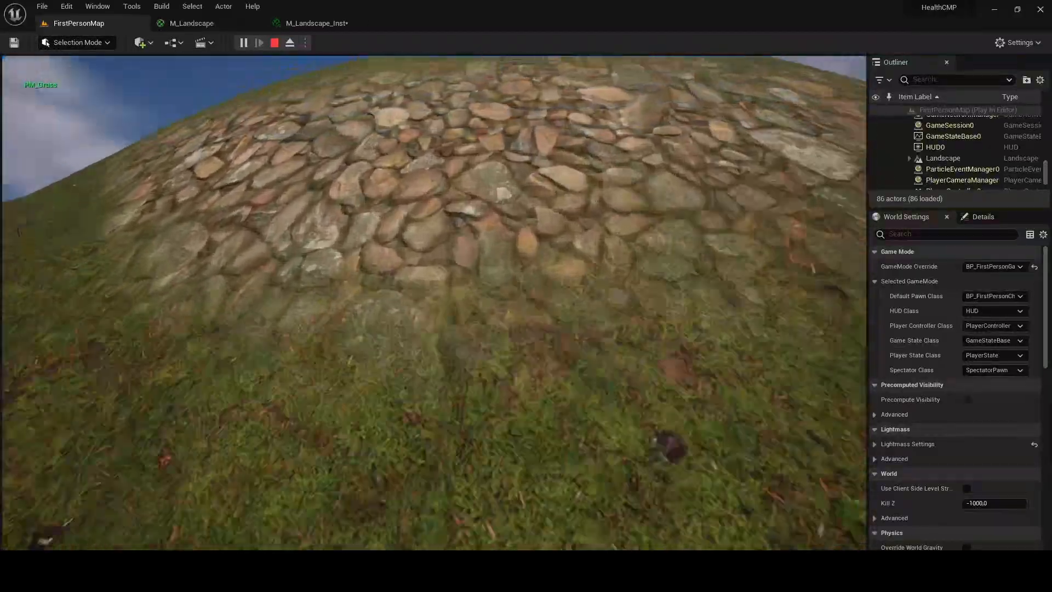
key("w")
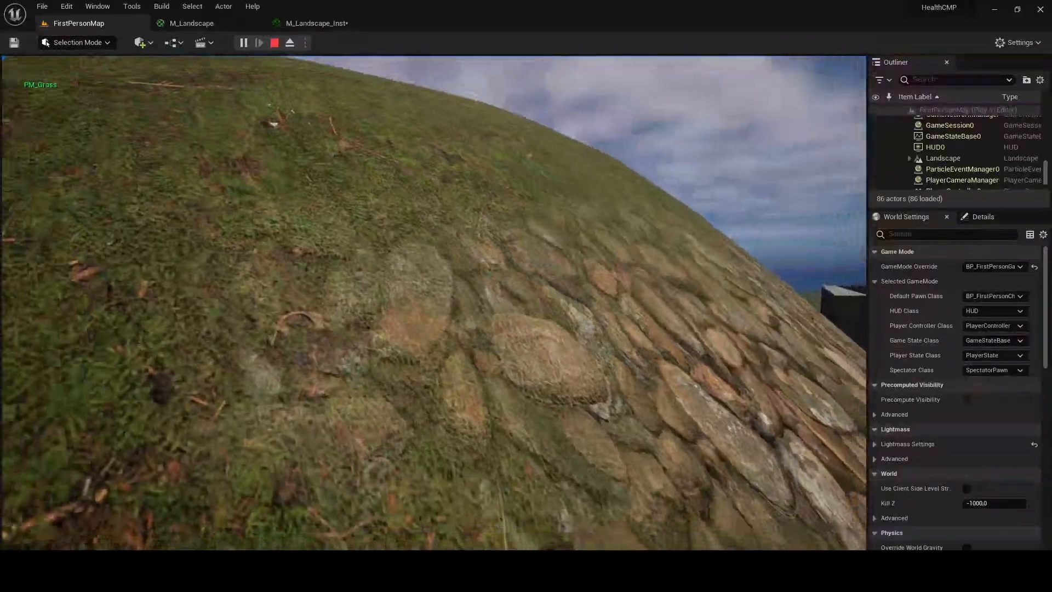
key("w")
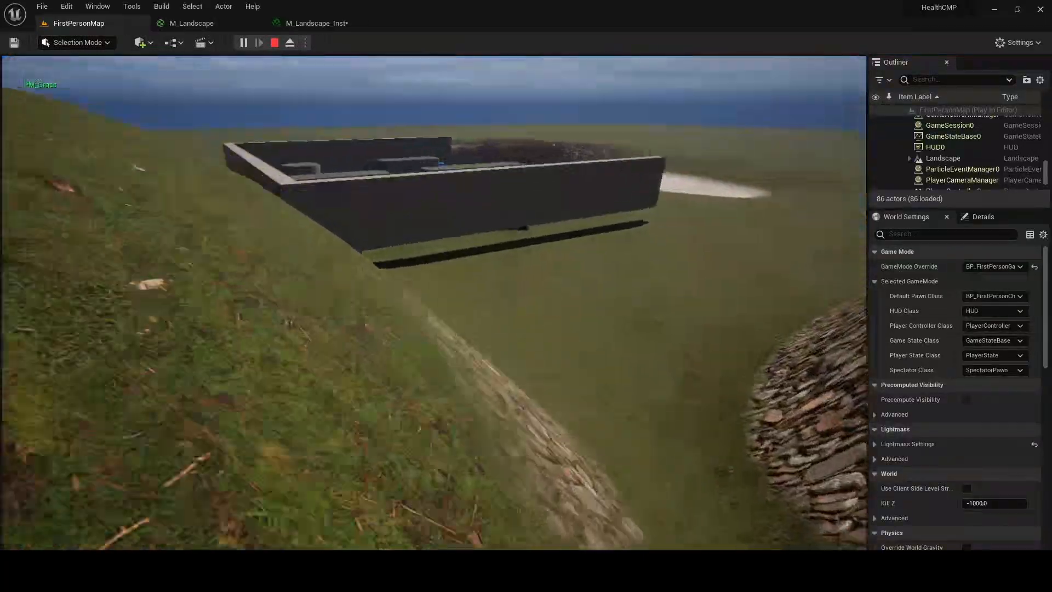
key("w")
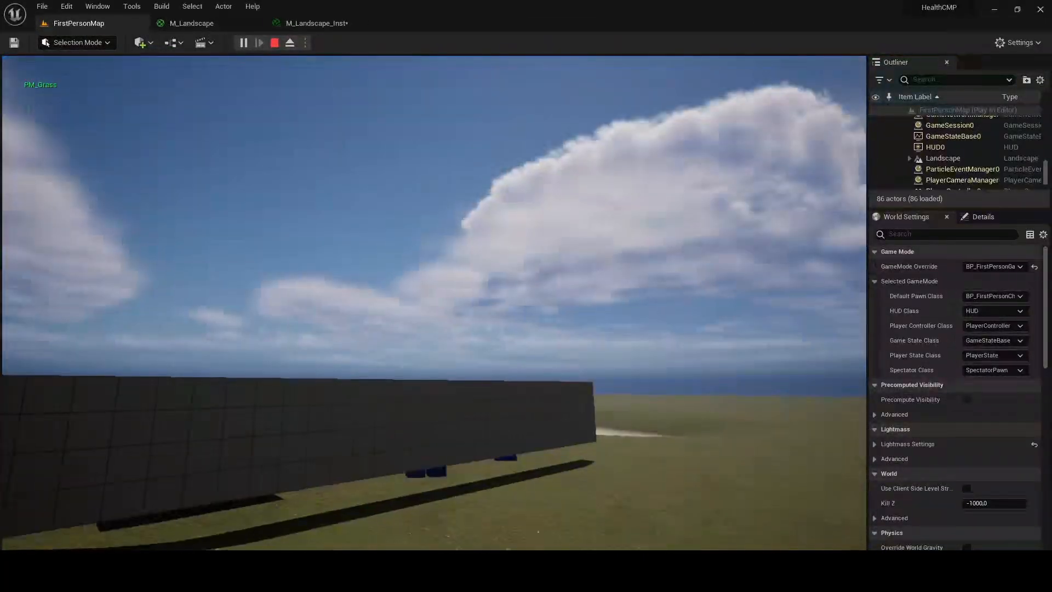
key("Escape")
- Examine the node groups in the M_Landscape graph and the parameters of M_Landscape_Inst
left_click(215, 26)
right_click_drag(659, 211, 537, 217)
left_click_drag(235, 150, 917, 363)
right_click_drag(386, 142, 407, 165)
left_click_drag(303, 187, 410, 220)
left_click_drag(270, 181, 840, 301)
scroll(571, 105, "down", 2)
right_click_drag(571, 105, 576, 272)
left_click(563, 255)
left_click(323, 23)
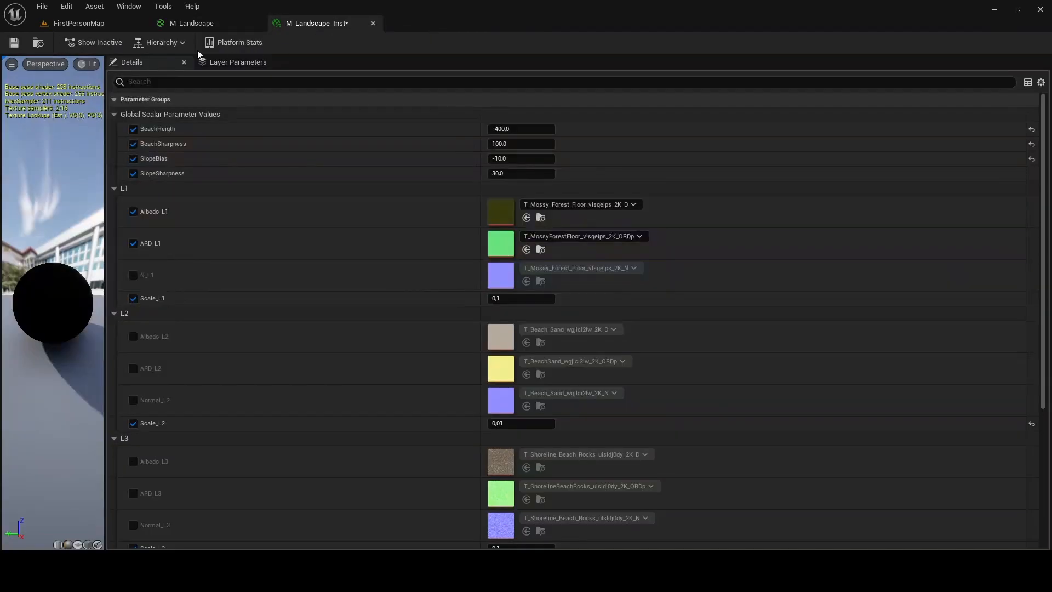
right_click_drag(750, 101, 504, 296)
- Create a landscape grass type named FGT_New in the Materials/Landscape/Grass folder
key("ctrl+space")
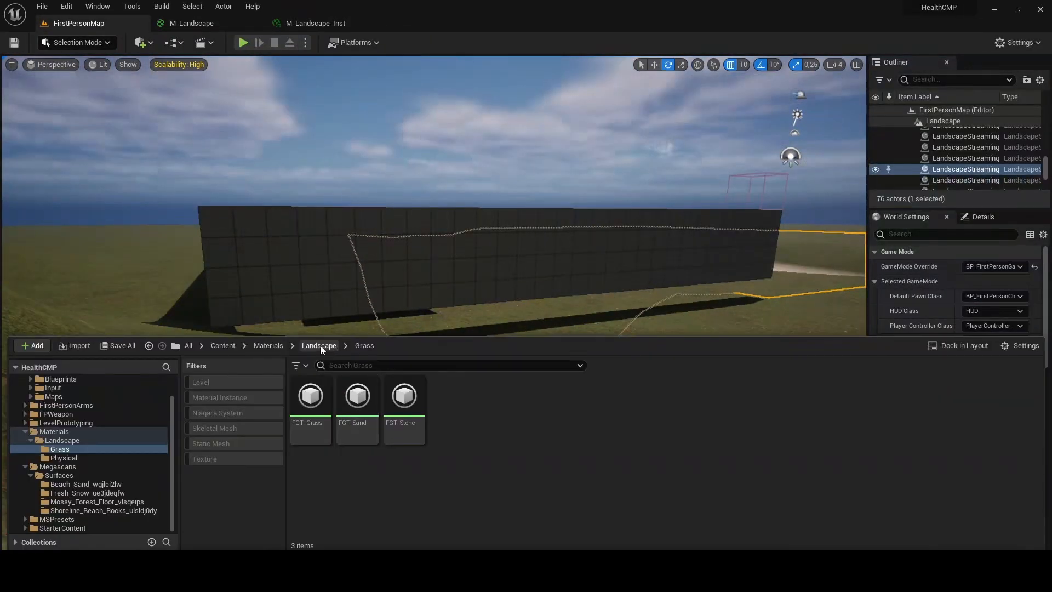
right_click(350, 470)
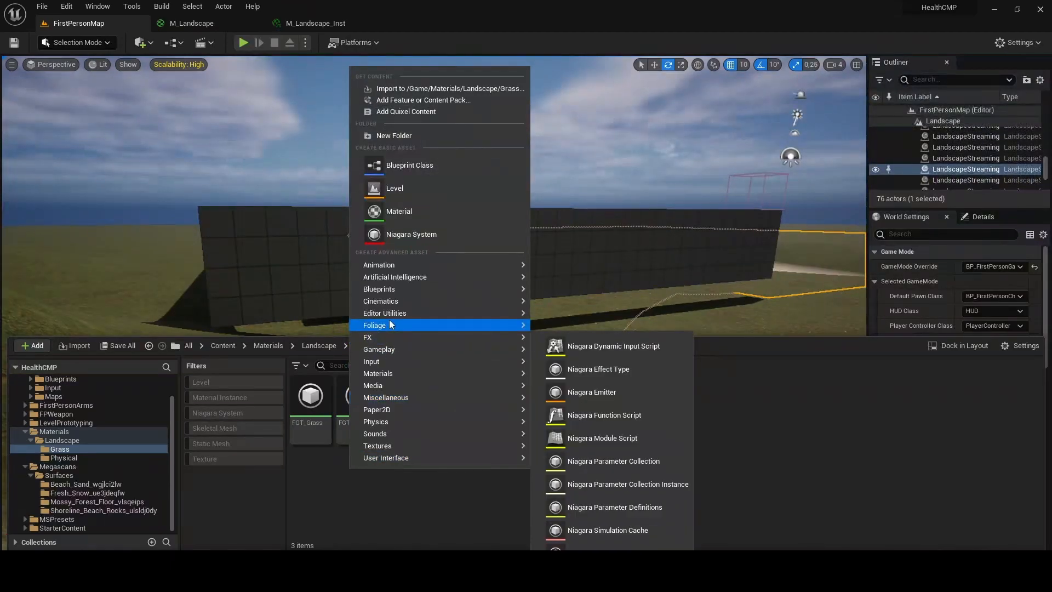
mouse_move(391, 325)
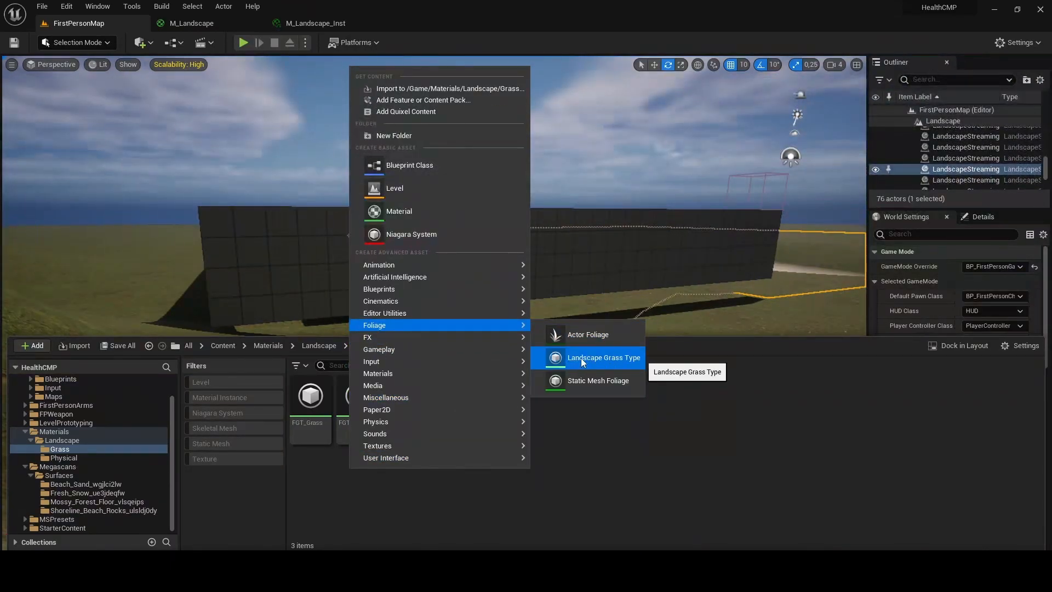
left_click(613, 357)
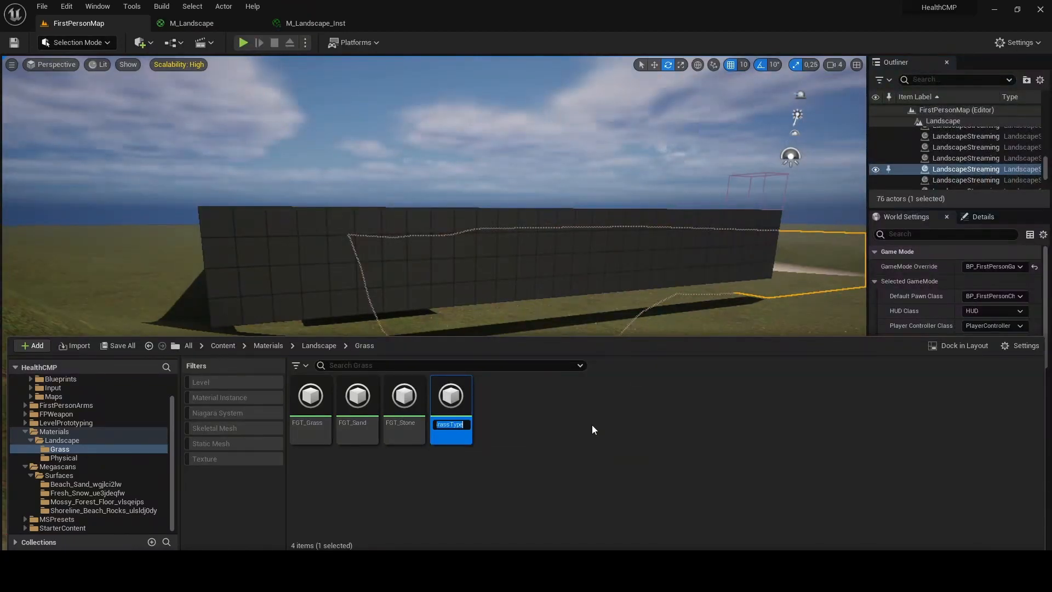
type("FG")
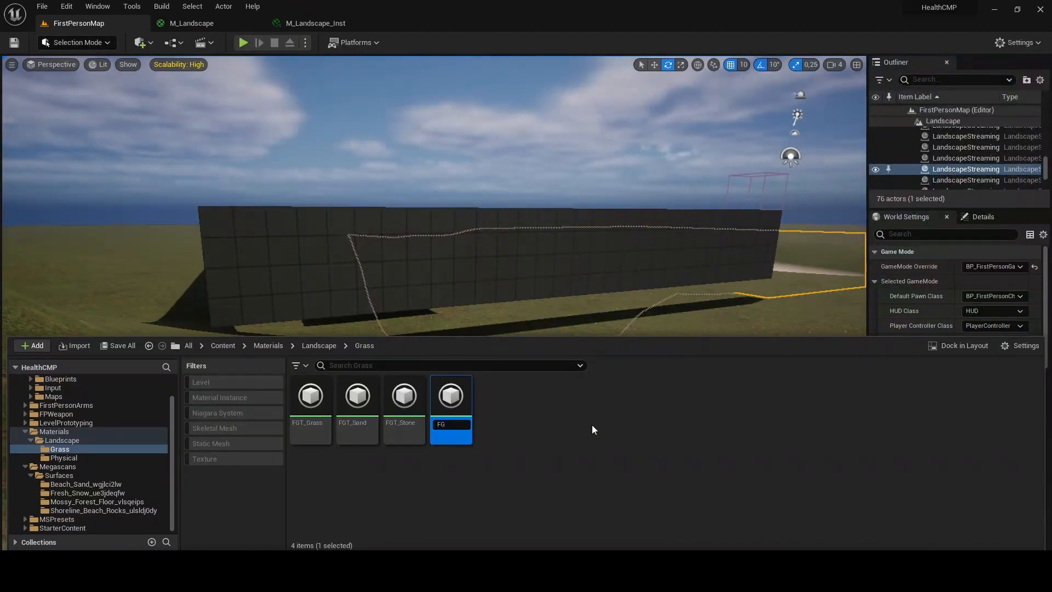
type("T_New")
key("Return")
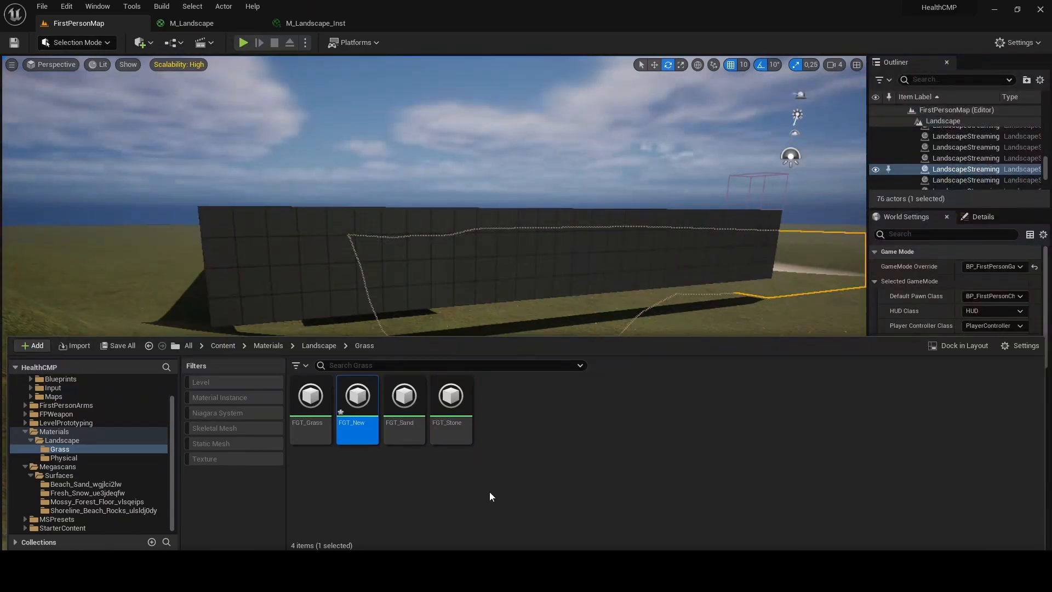
- Add a grass variety to FGT_New with a grass density of 10 and the Shape_Cone mesh
double_click(357, 405)
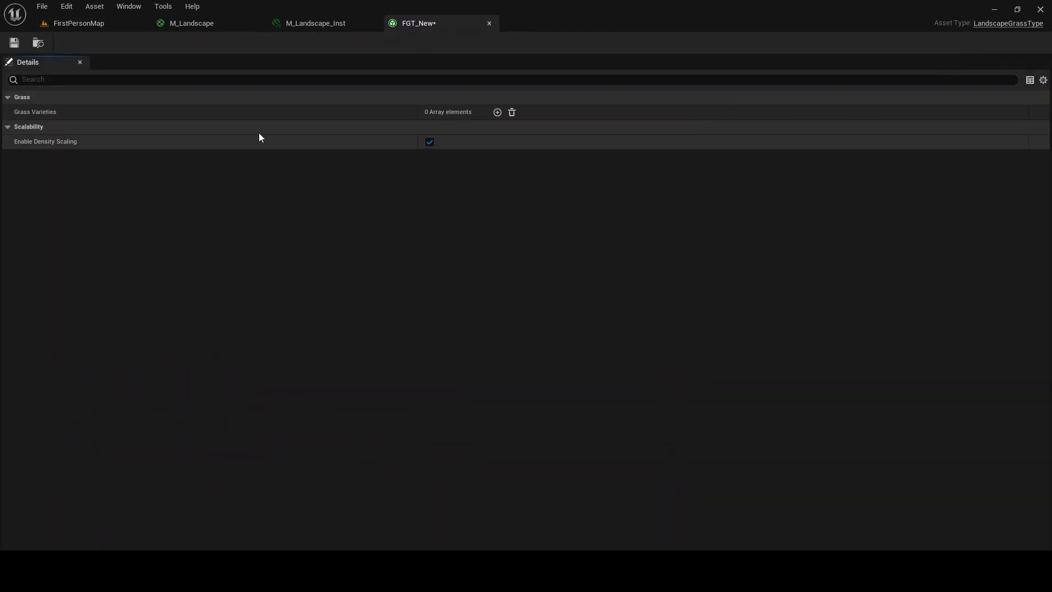
left_click(497, 113)
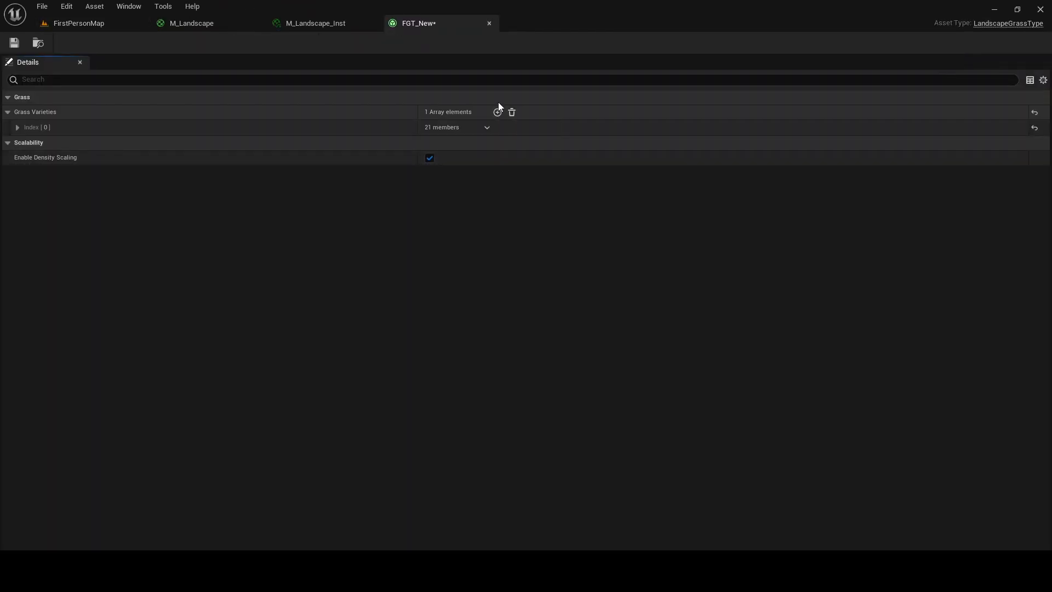
left_click(17, 127)
left_click(482, 144)
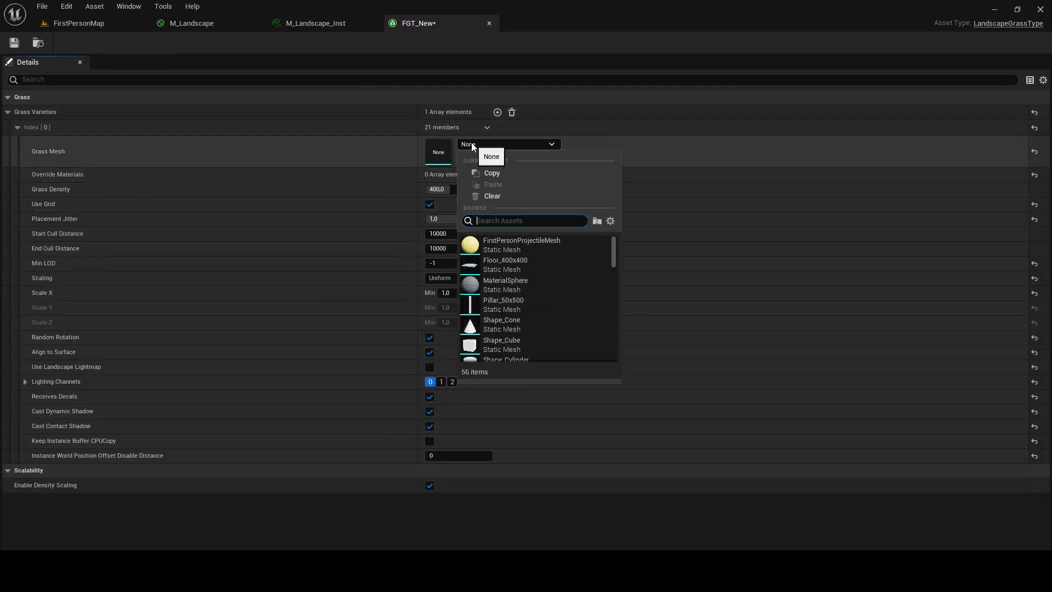
scroll(536, 334, "down", 1)
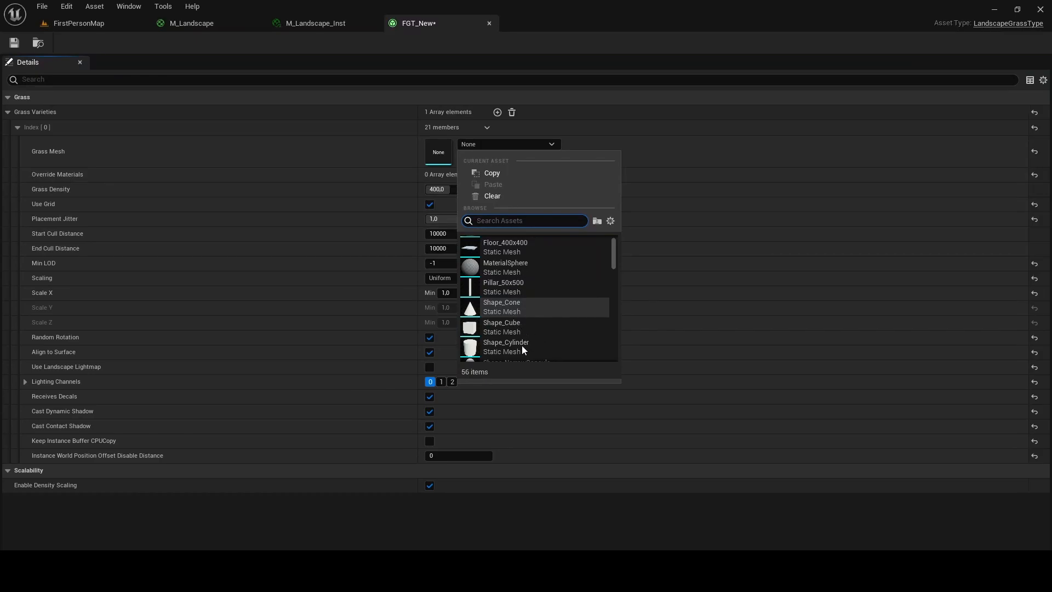
left_click(268, 219)
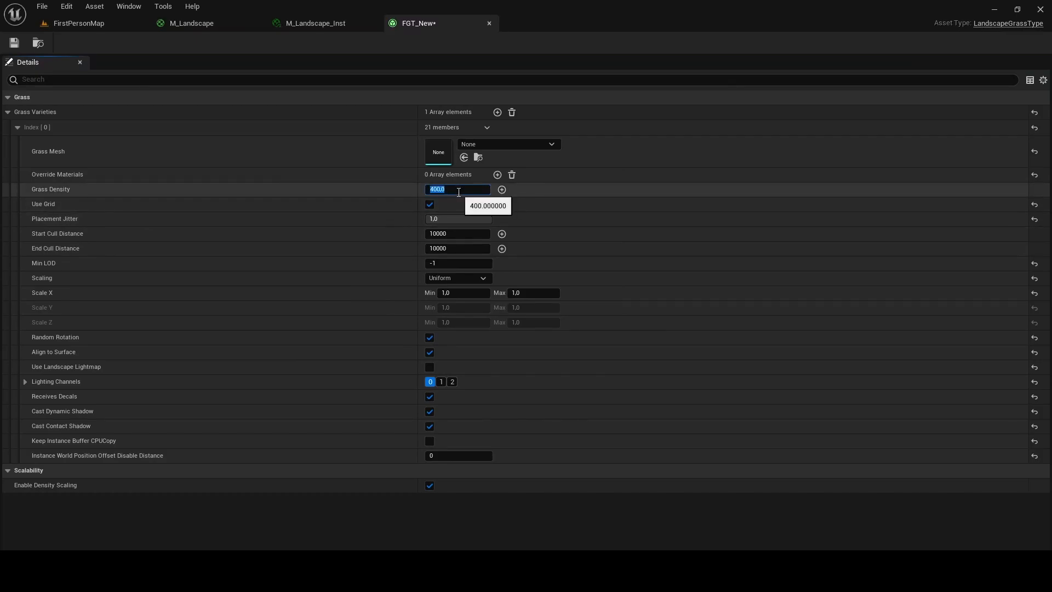
key("Return")
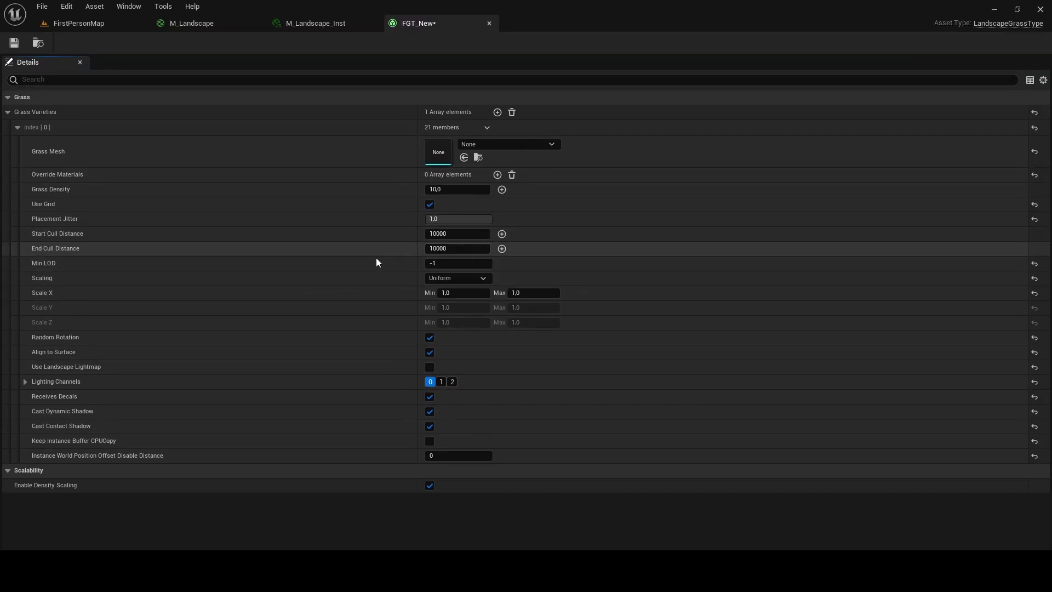
right_click_drag(366, 383, 364, 425)
left_click(482, 145)
left_click(531, 325)
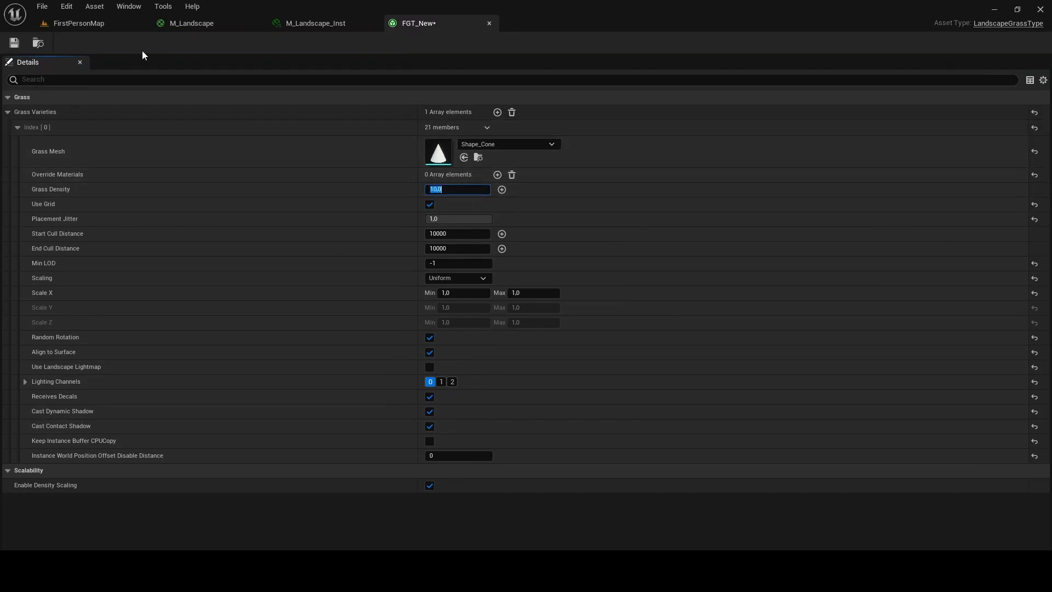
- Locate FGT_New among the grass types in the Grass folder and delete it
left_click(38, 43)
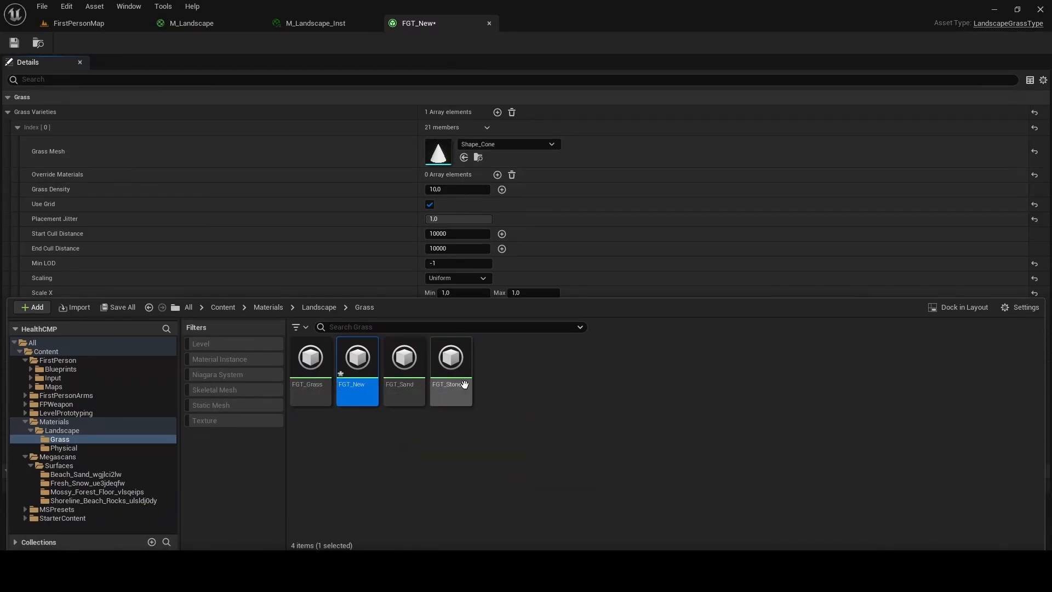
left_click(465, 436)
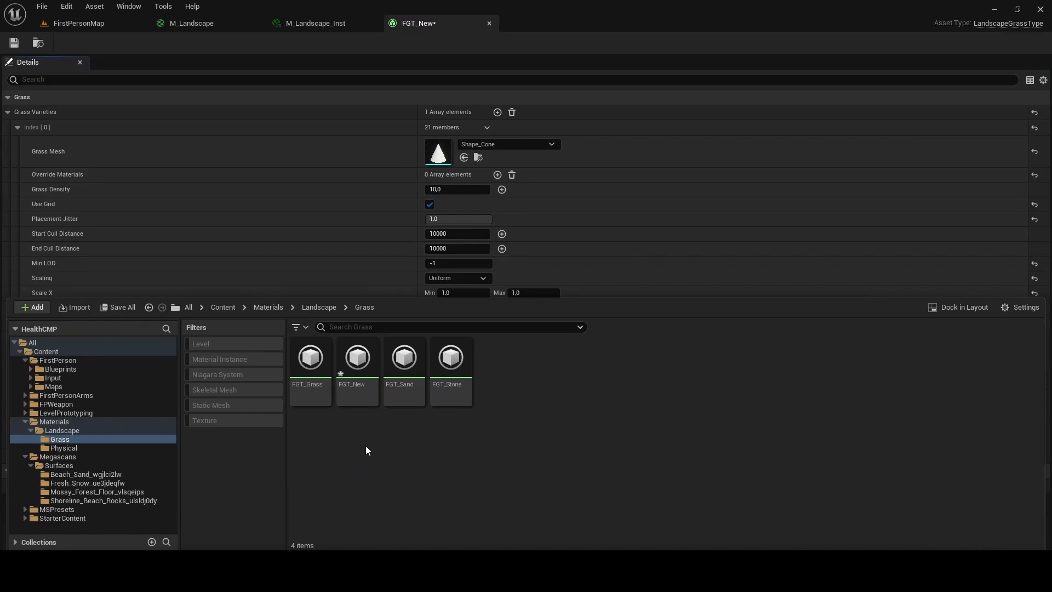
left_click(408, 398)
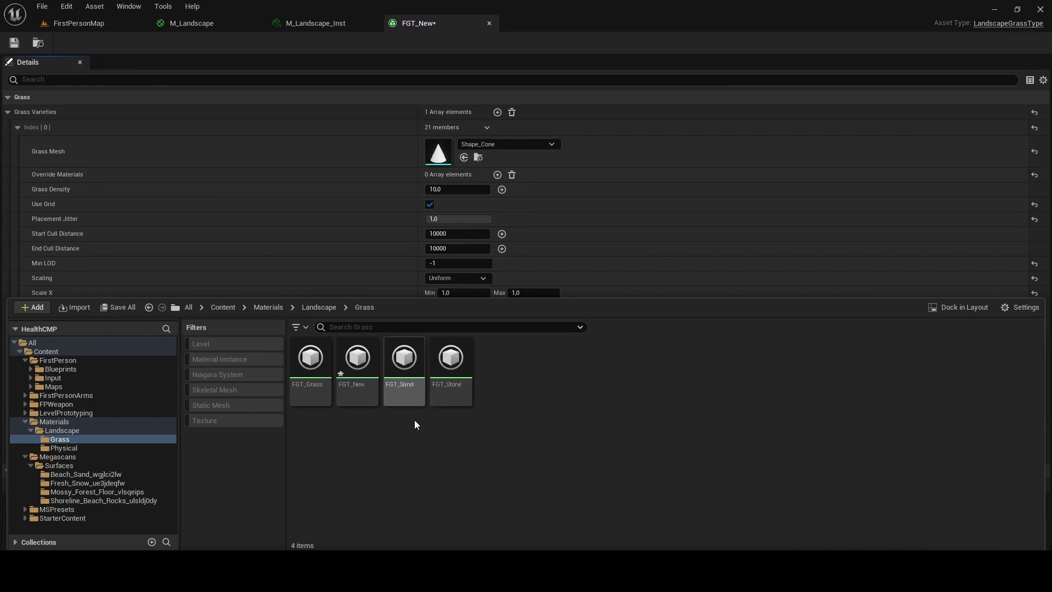
left_click(357, 363)
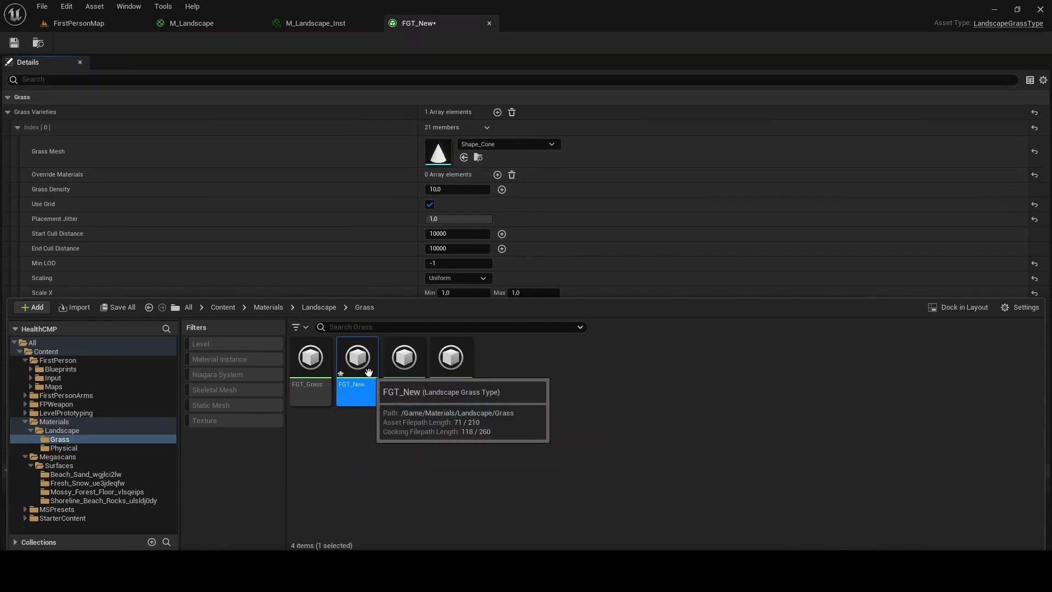
key("Delete")
left_click(487, 467)
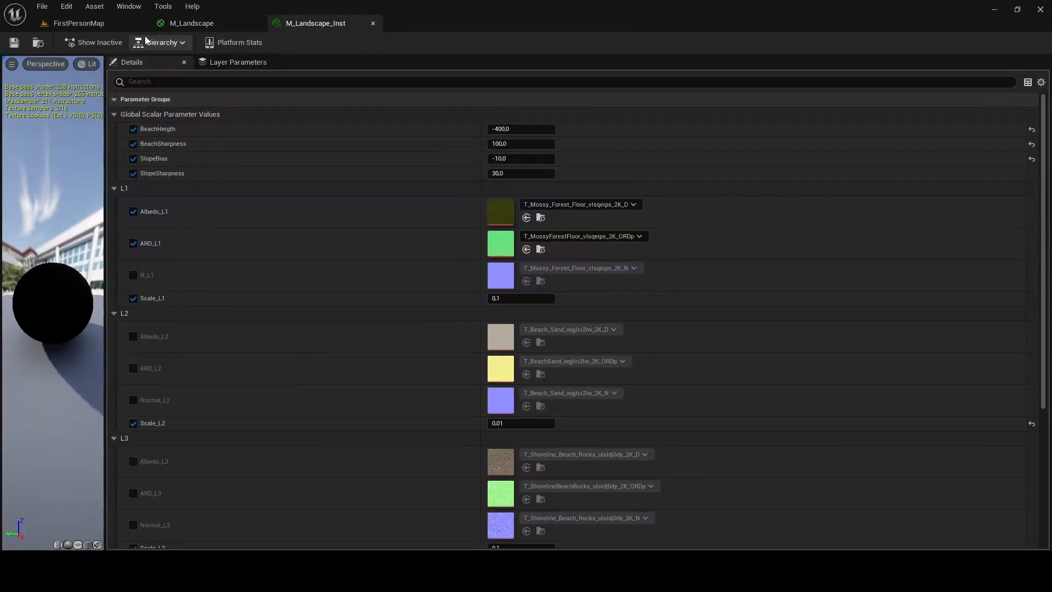
- Examine the Spawn grass nodes in M_Landscape, the landscape surfaces in FirstPersonMap and the Grass output node
left_click(191, 23)
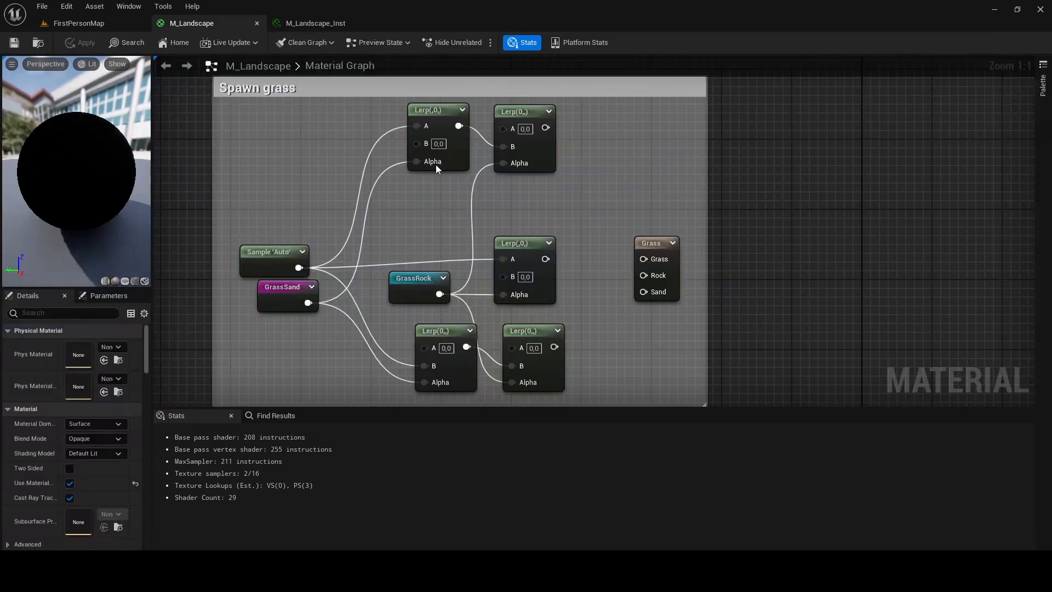
left_click(99, 24)
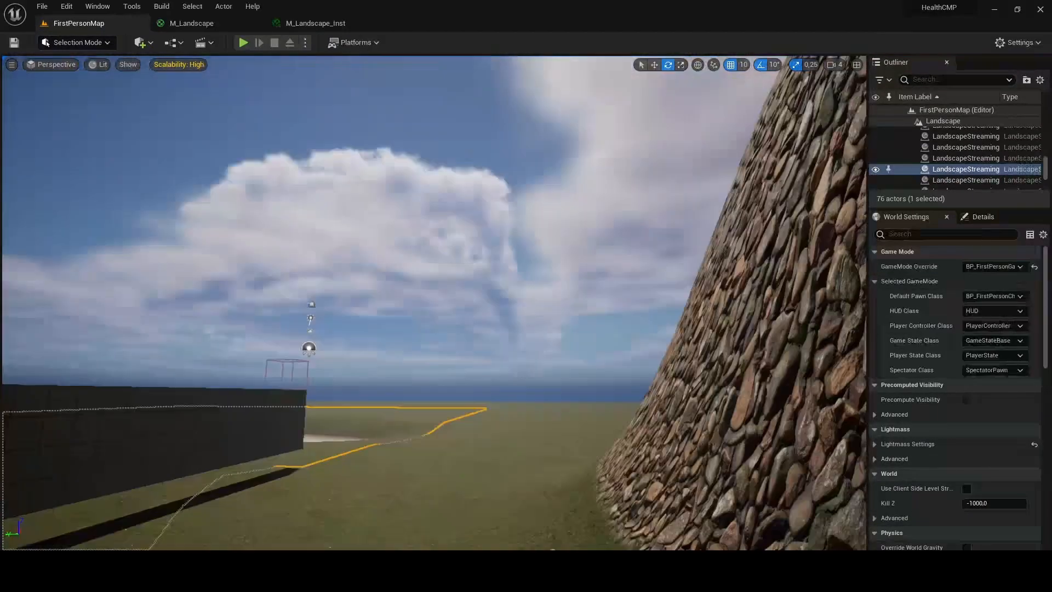
right_click_drag(434, 302, 214, 378)
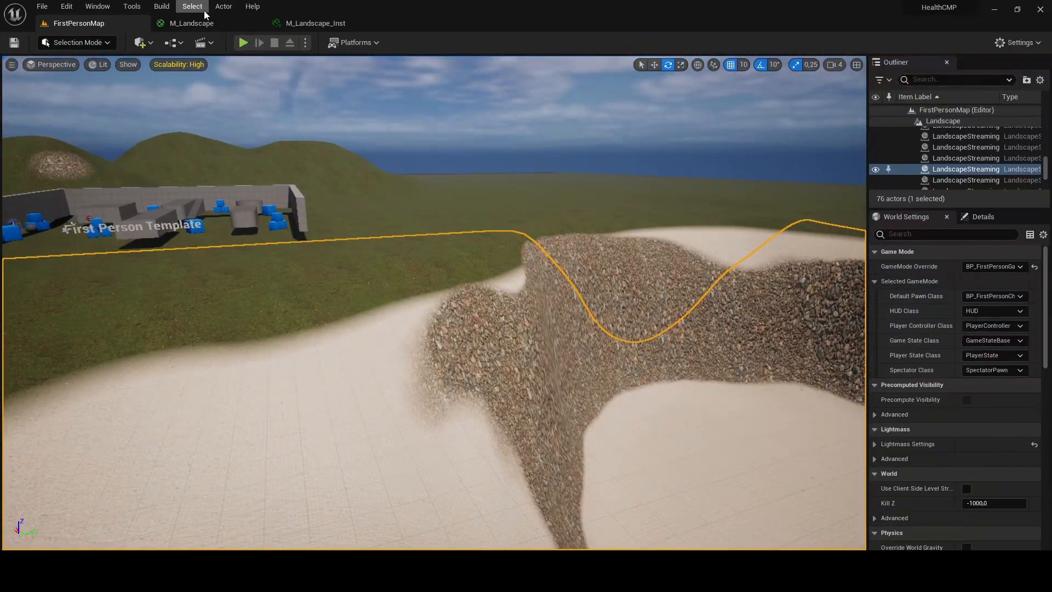
right_click(208, 18)
left_click(560, 169)
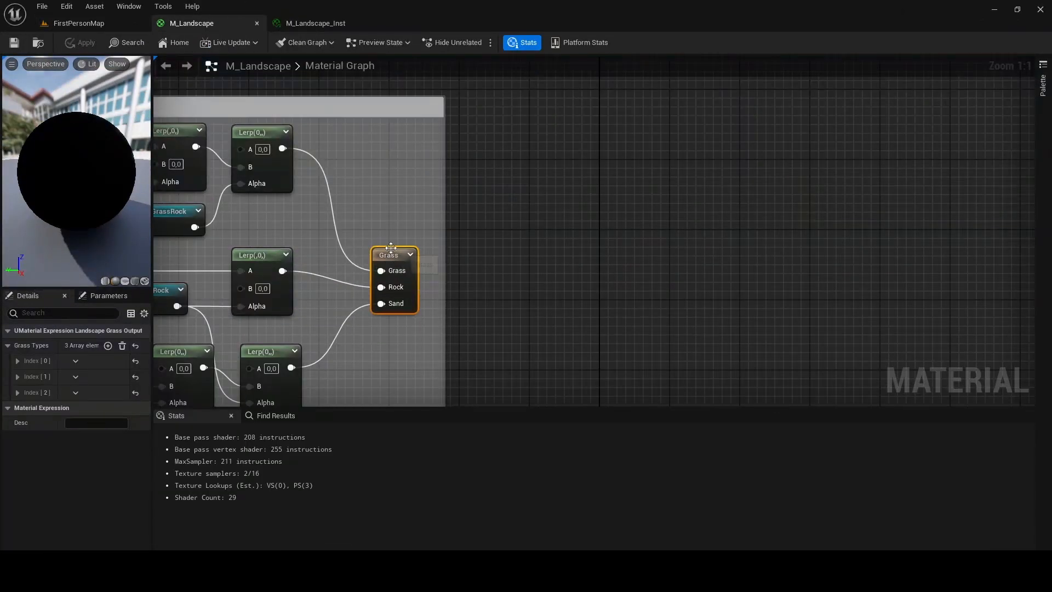
- Add a LandscapeGrassOutput node beside the Spawn grass group and delete it again
right_click(537, 275)
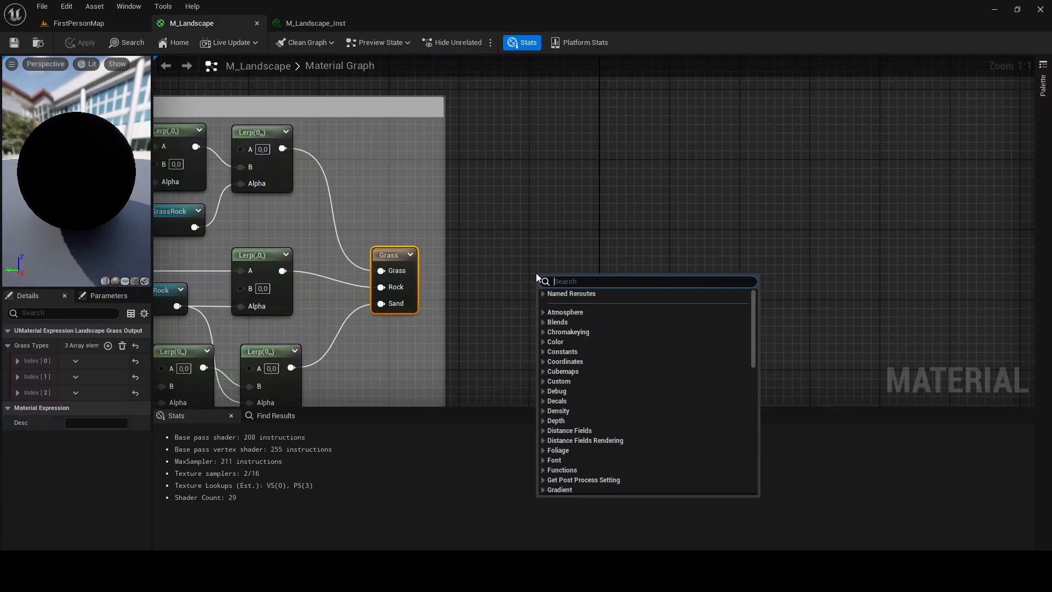
type("grass")
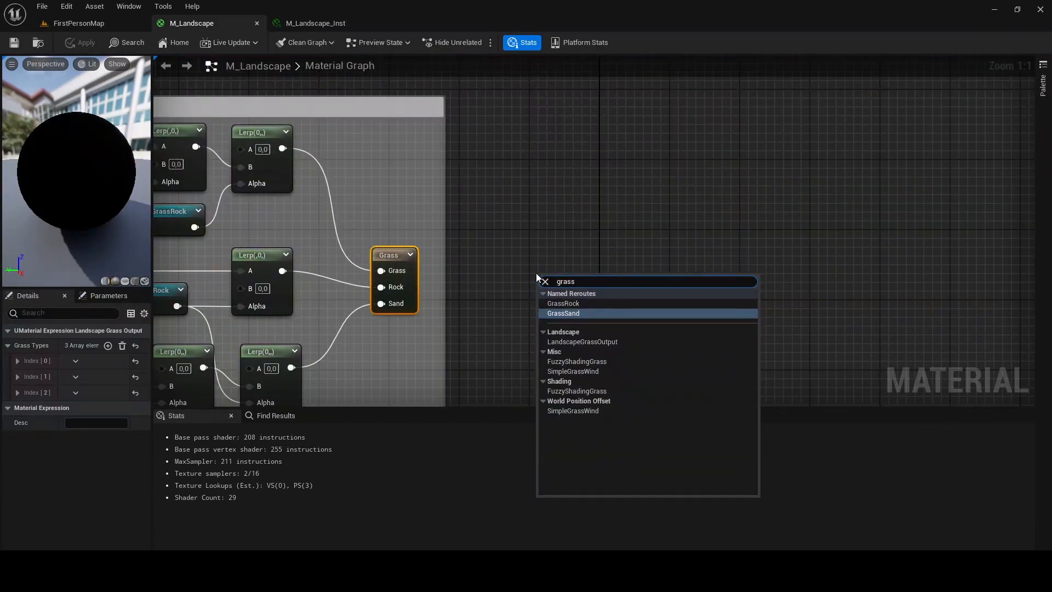
left_click(588, 344)
key("Delete")
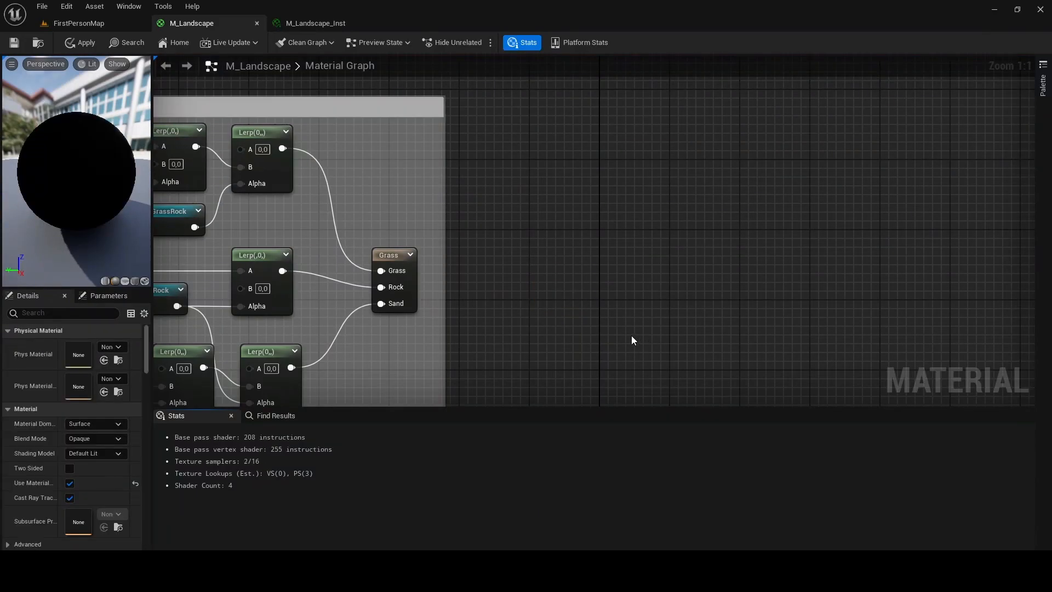
- Examine the name and grass type of all three entries in the Grass output node's grass types
left_click(398, 254)
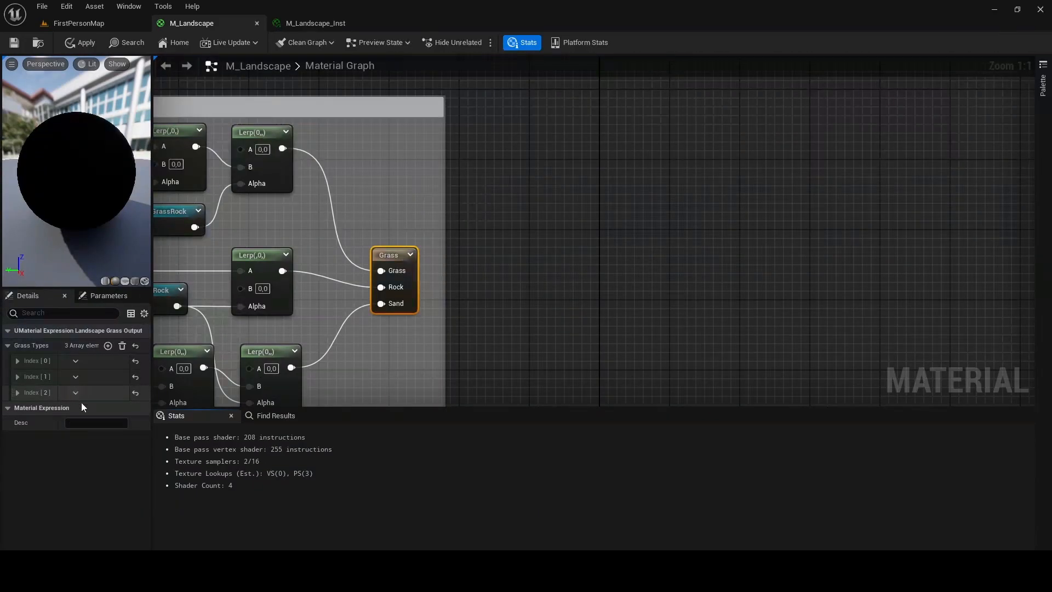
left_click(18, 393)
left_click(18, 377)
left_click(19, 361)
scroll(51, 405, "down", 2)
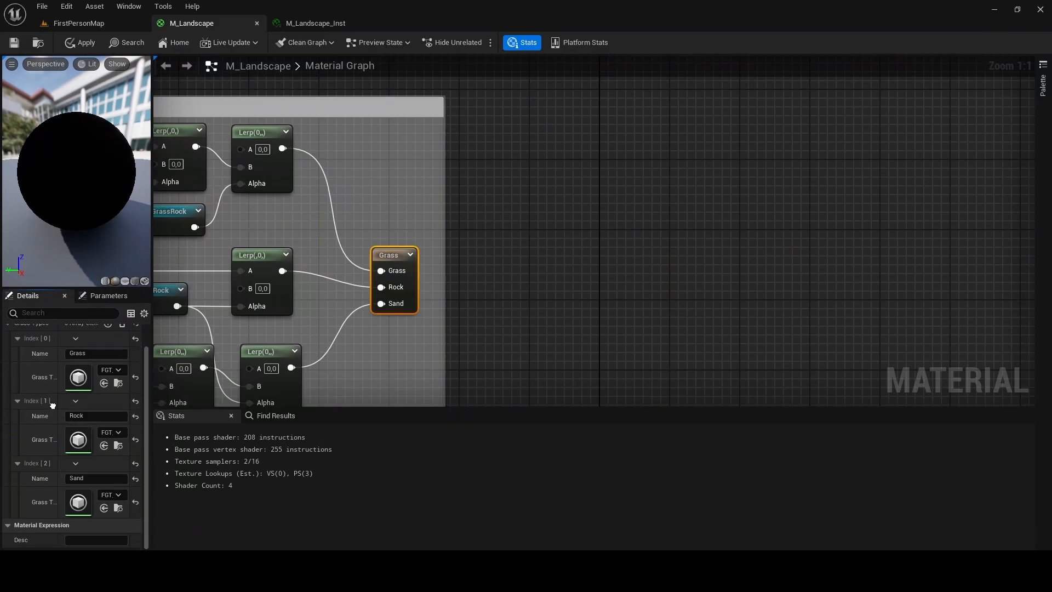
scroll(37, 366, "up", 2)
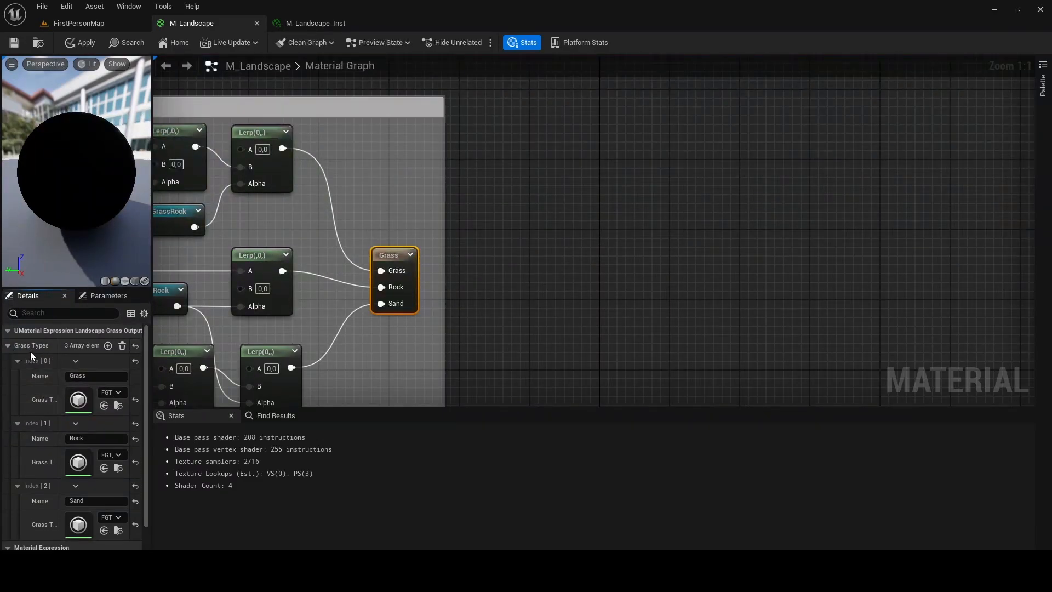
scroll(61, 440, "down", 2)
scroll(110, 350, "up", 2)
left_click(71, 438)
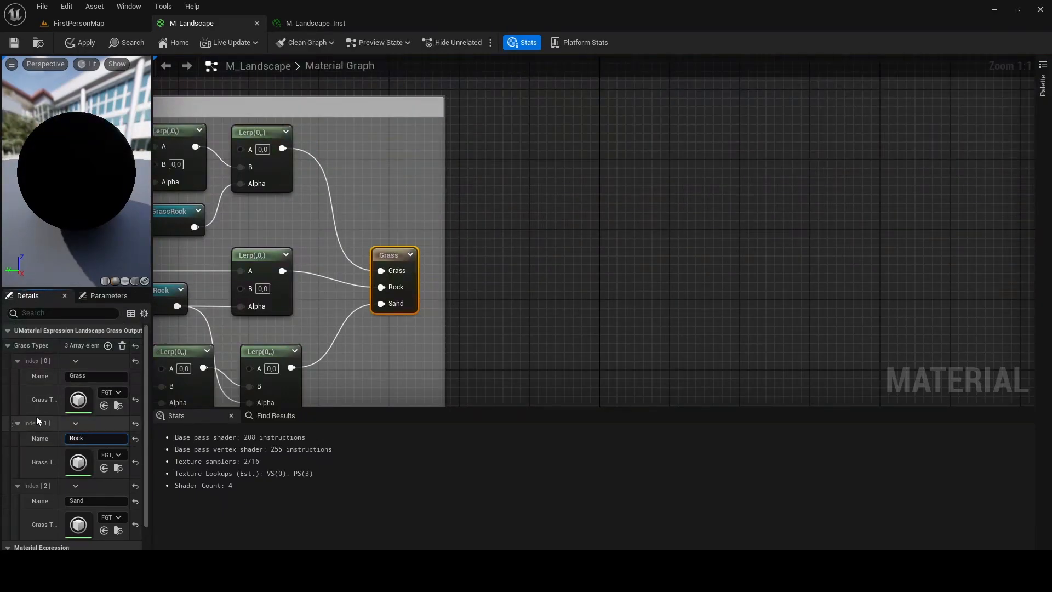
scroll(36, 411, "down", 1)
left_click(77, 346)
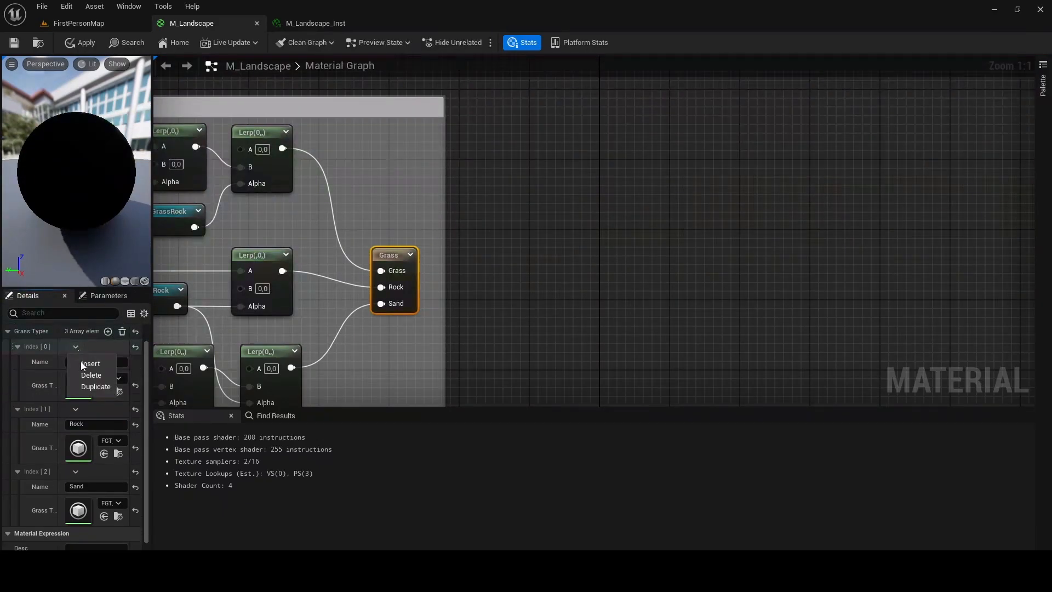
left_click(26, 370)
key("Tab")
left_click(105, 486)
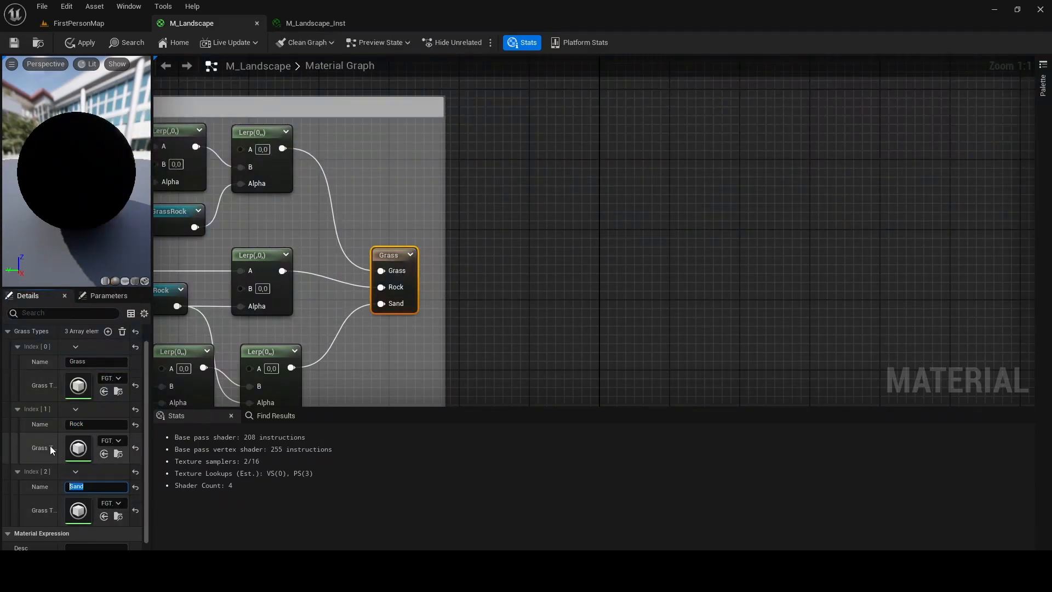
right_click_drag(50, 445, 45, 452)
- Locate the FGT_Grass asset assigned to the first entry and compare the Grass and Rock entry names
left_click(105, 398)
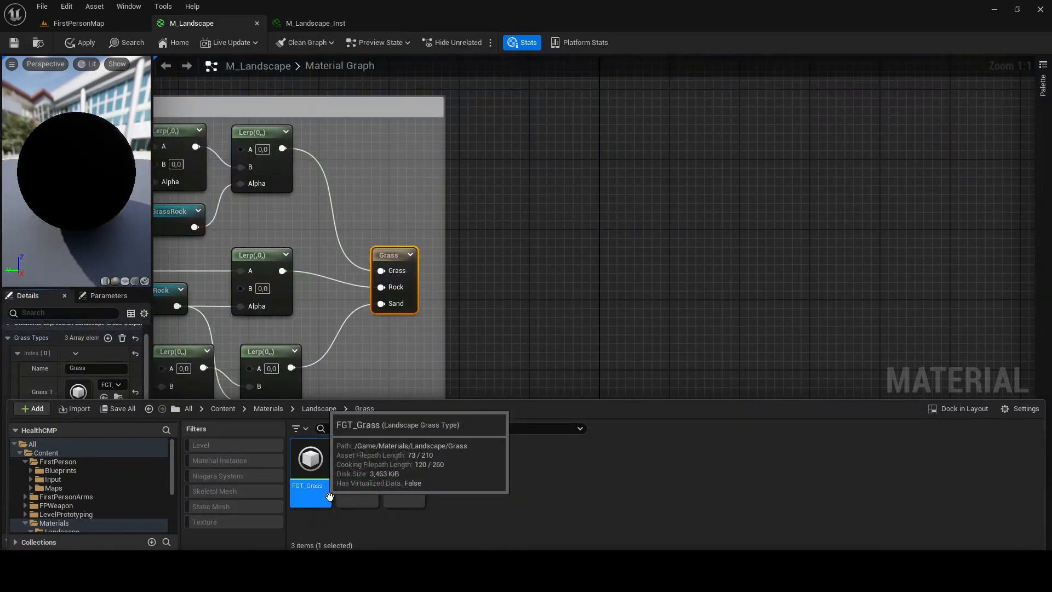
right_click_drag(43, 376, 40, 362)
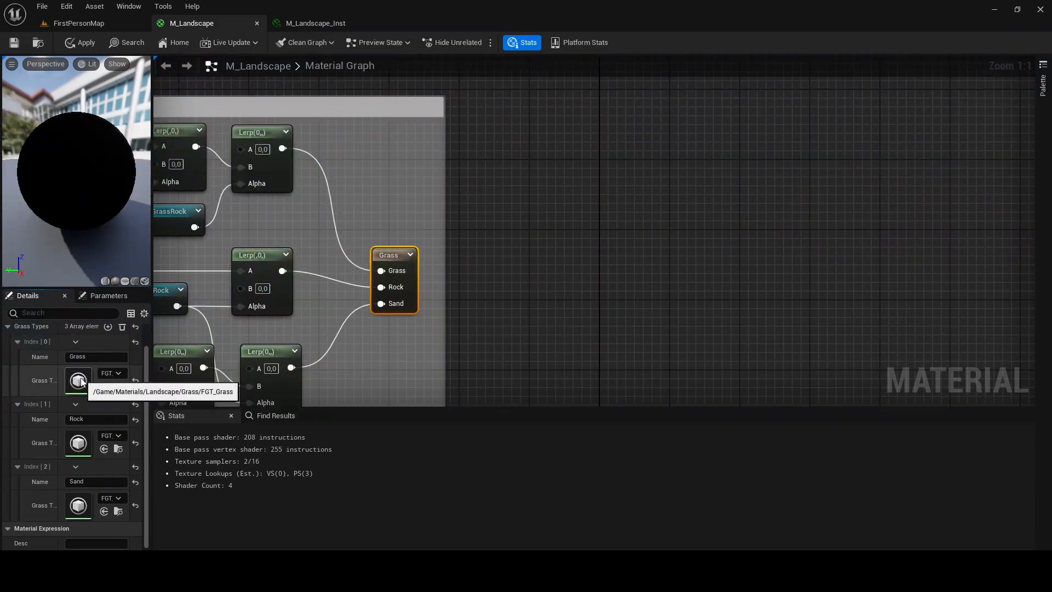
left_click(80, 357)
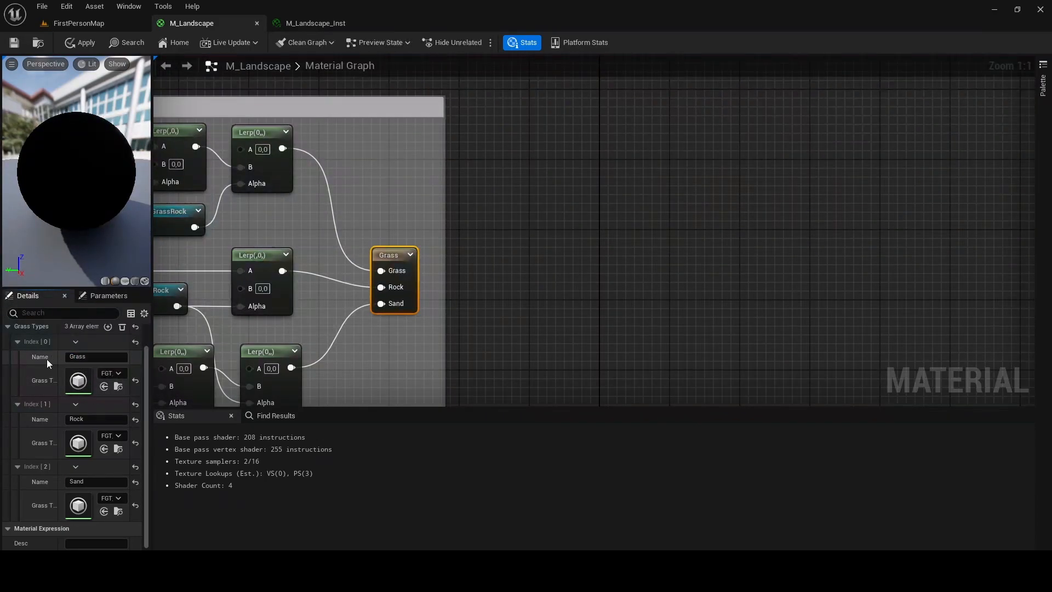
right_click_drag(449, 371, 482, 357)
left_click(96, 420)
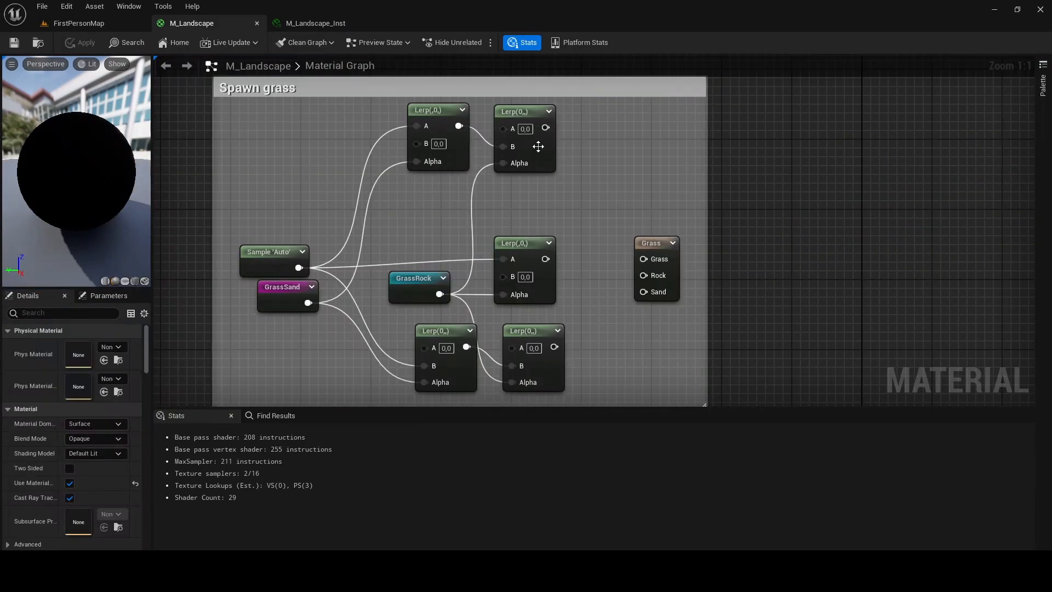
- Connect the upper-right Lerp output to the Grass input, apply the material and check the landscape in FirstPersonMap
left_click_drag(545, 128, 643, 259)
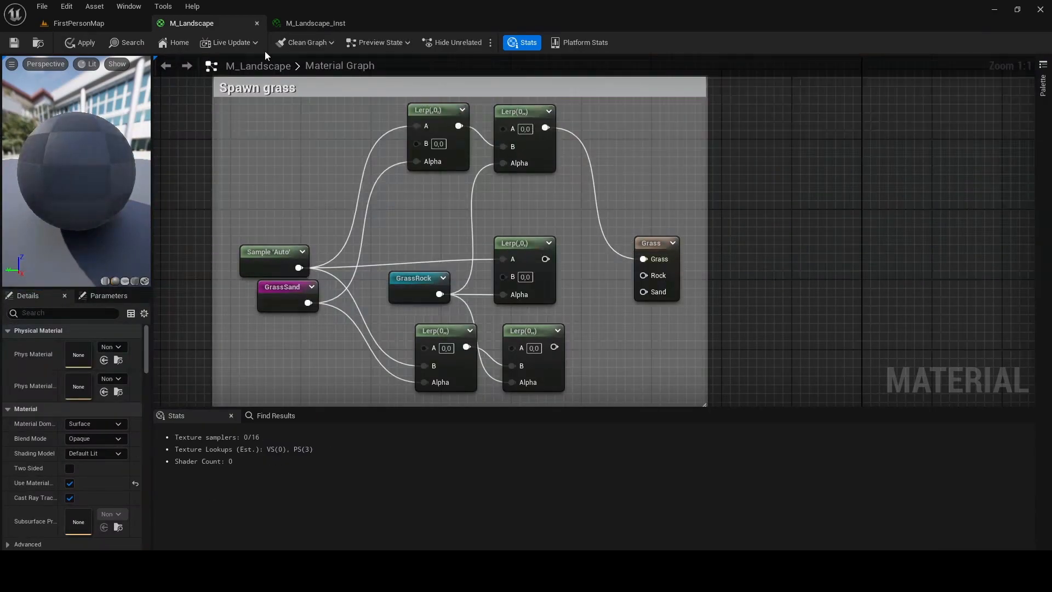
left_click(80, 43)
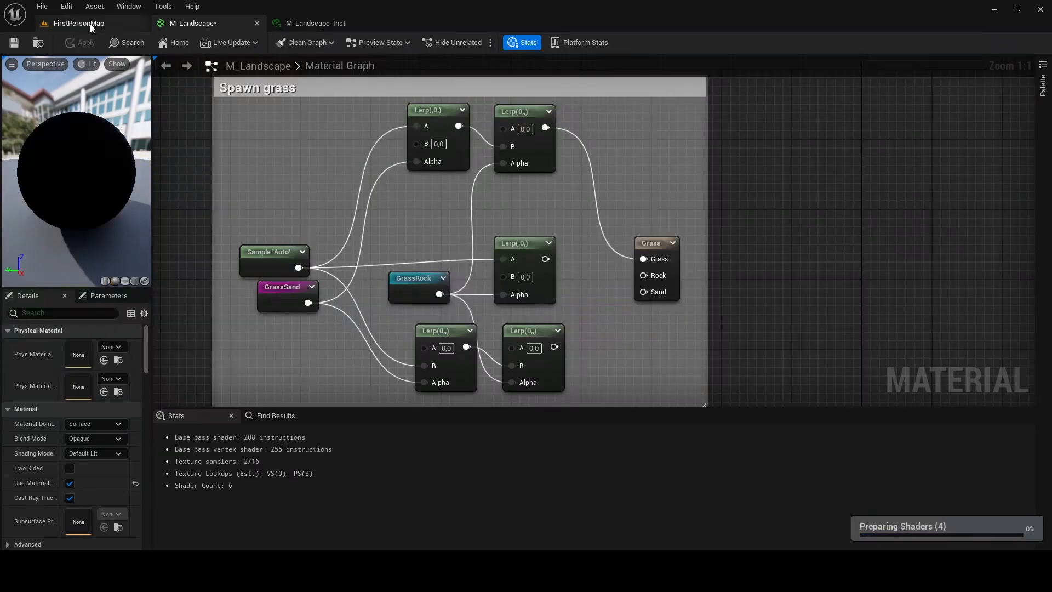
left_click(90, 24)
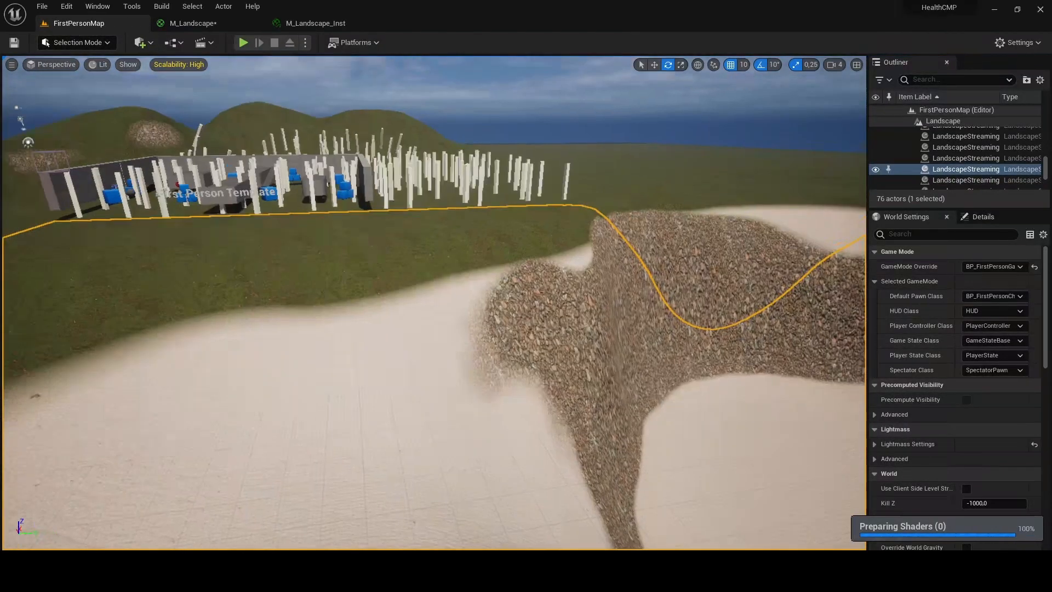
mouse_move(203, 65)
right_mouse_down()
mouse_move(153, 48)
mouse_move(203, 65)
right_mouse_up()
- Back in M_Landscape, add a LandscapeLayerSample node above Sample 'Auto' and delete it again
left_click(193, 23)
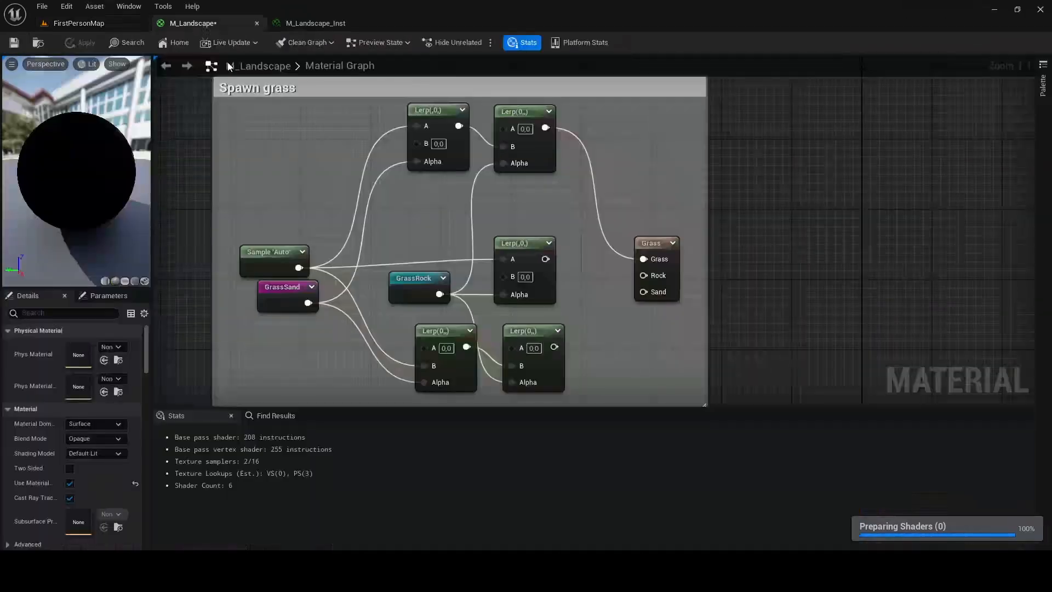
left_click(319, 259)
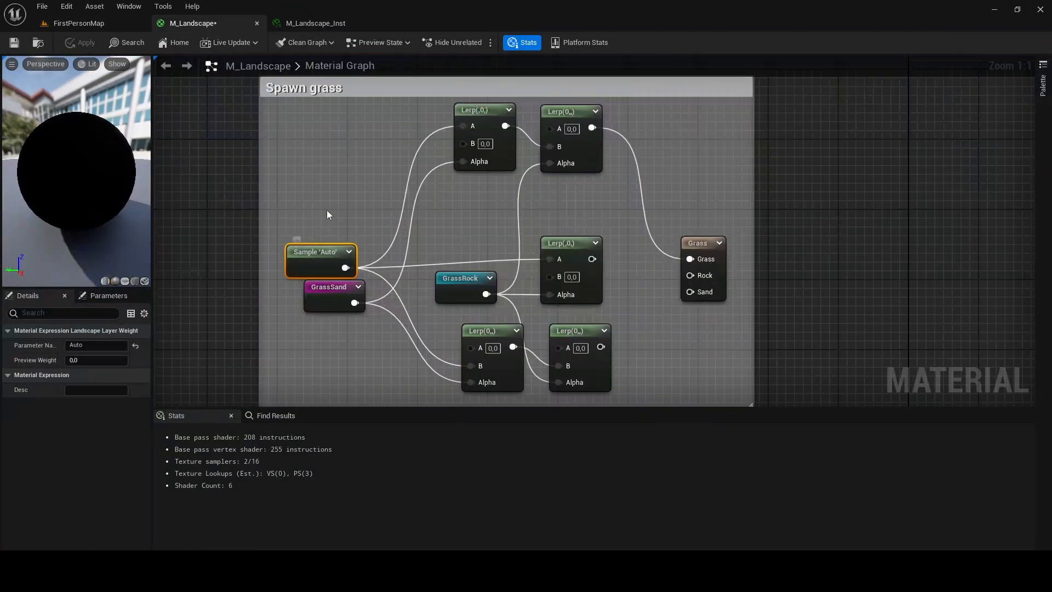
right_click(341, 210)
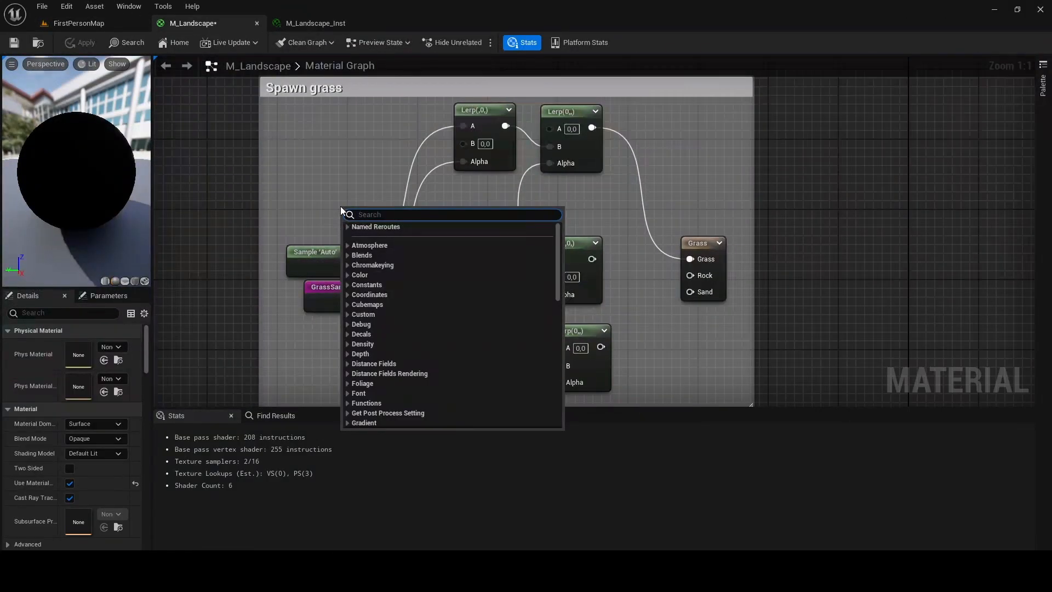
type("land")
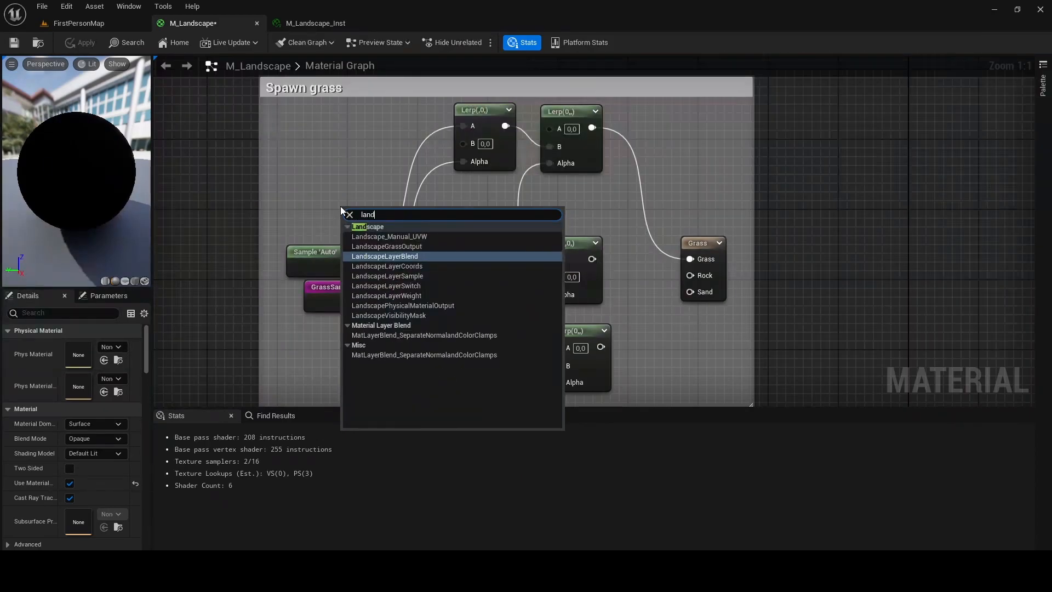
type("scape samp")
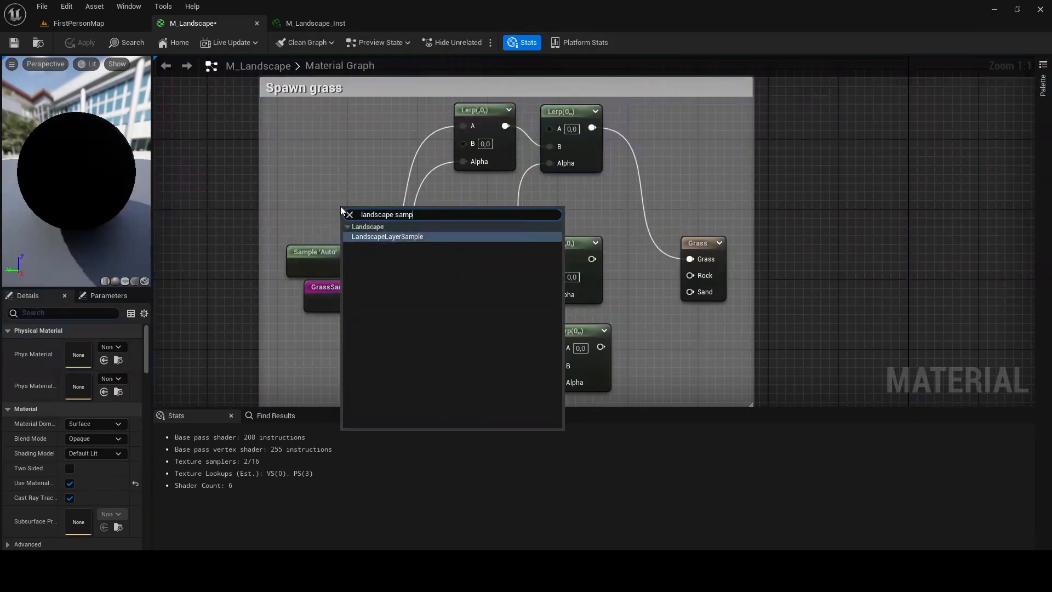
left_click(409, 237)
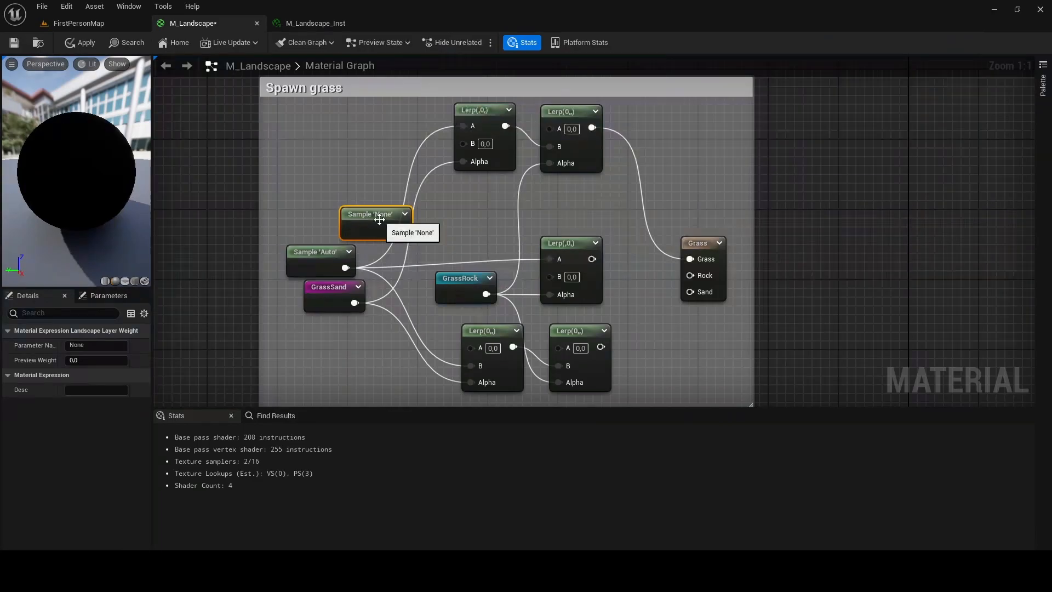
key("Delete")
- Compare the parameter name of Sample 'Auto' with the layer name in the Layer Blend node
left_click(323, 254)
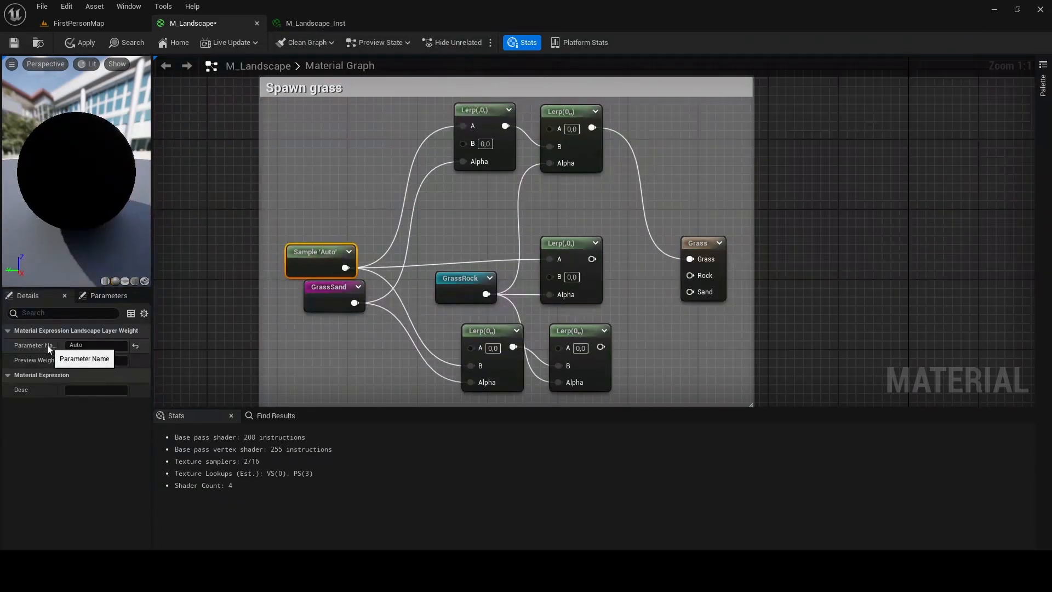
scroll(359, 325, "down", 3)
right_click_drag(360, 325, 618, 166)
scroll(777, 326, "up", 3)
right_click_drag(777, 326, 498, 236)
left_click(521, 251)
left_click_drag(89, 379, 55, 379)
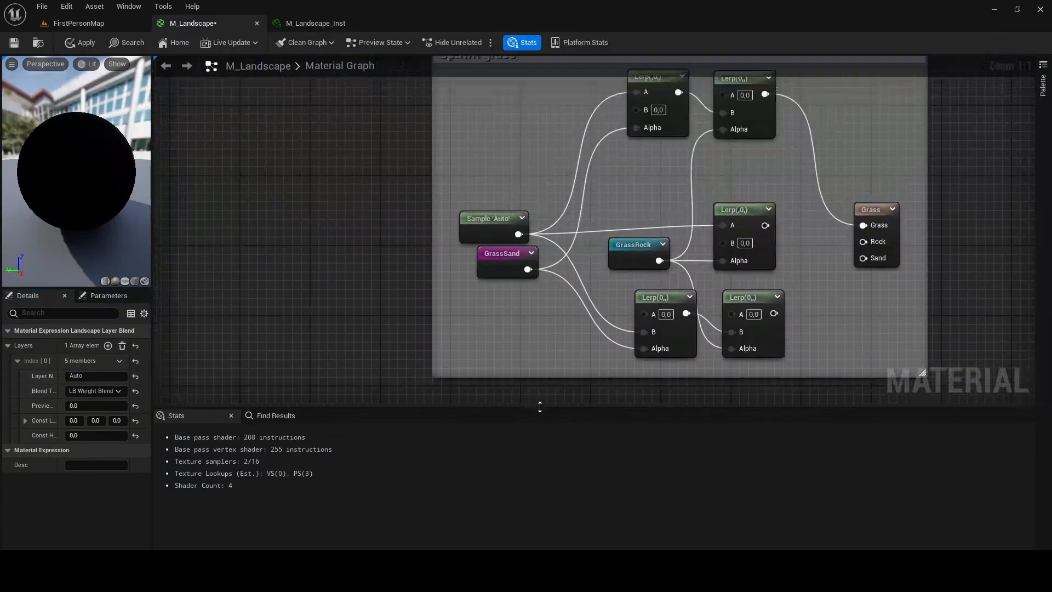
left_click(124, 345)
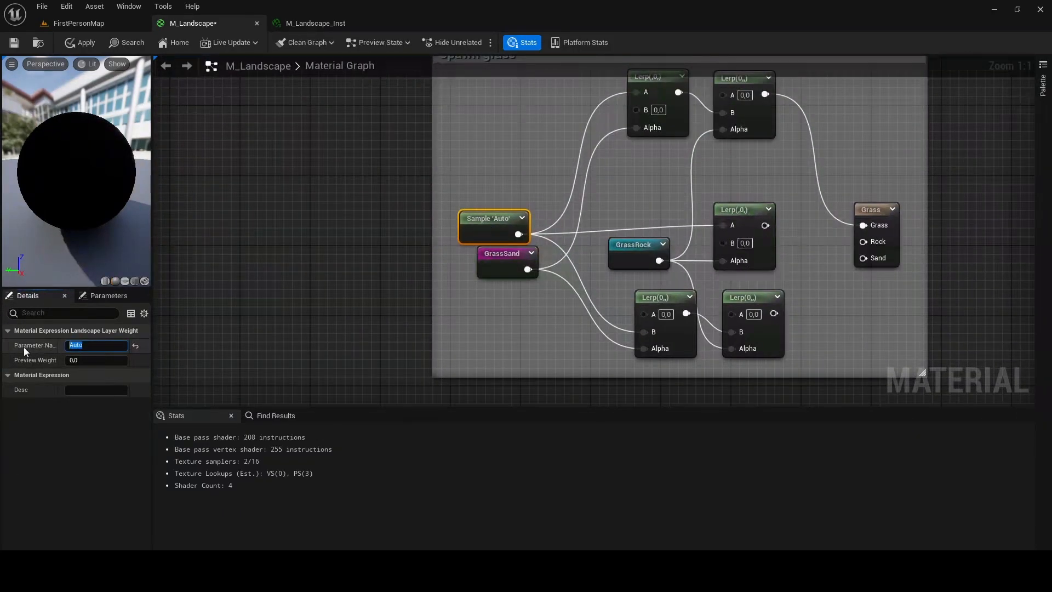
right_click_drag(515, 300, 354, 300)
- Duplicate the GrassSand reroute node and place the copy above Sample 'Auto'
left_click(433, 189)
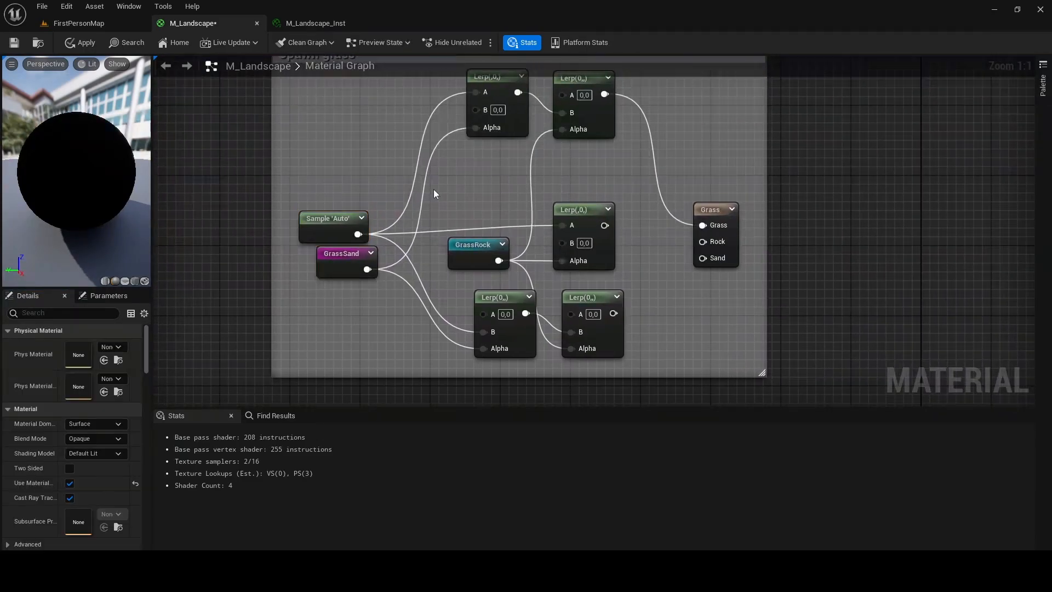
right_click_drag(548, 198, 409, 219)
right_click_drag(272, 327, 280, 368)
right_click_drag(332, 213, 372, 278)
left_click_drag(373, 277, 528, 236)
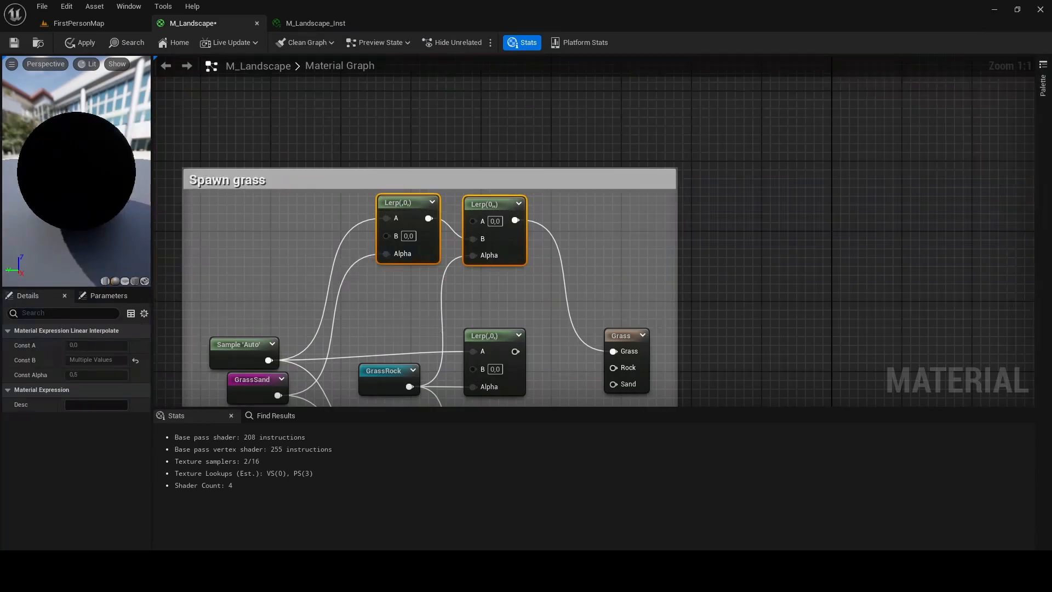
right_click_drag(224, 378, 265, 282)
left_click_drag(231, 303, 391, 294)
key("ctrl+d")
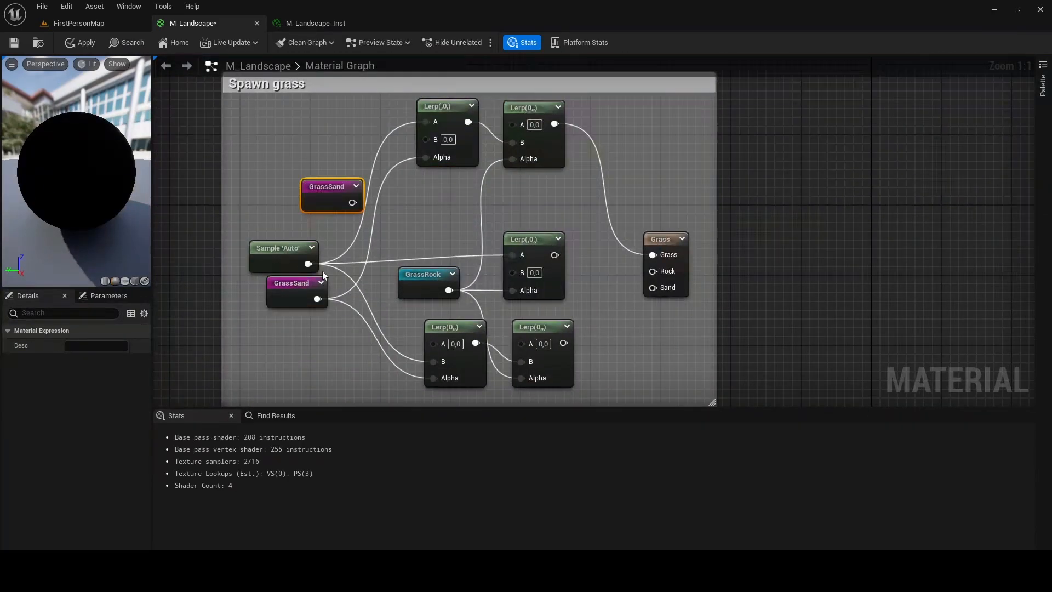
- Trace GrassSand to its declaration, and connect the duplicated GrassSand node to the Alpha of the upper-left Lerp
double_click(296, 289)
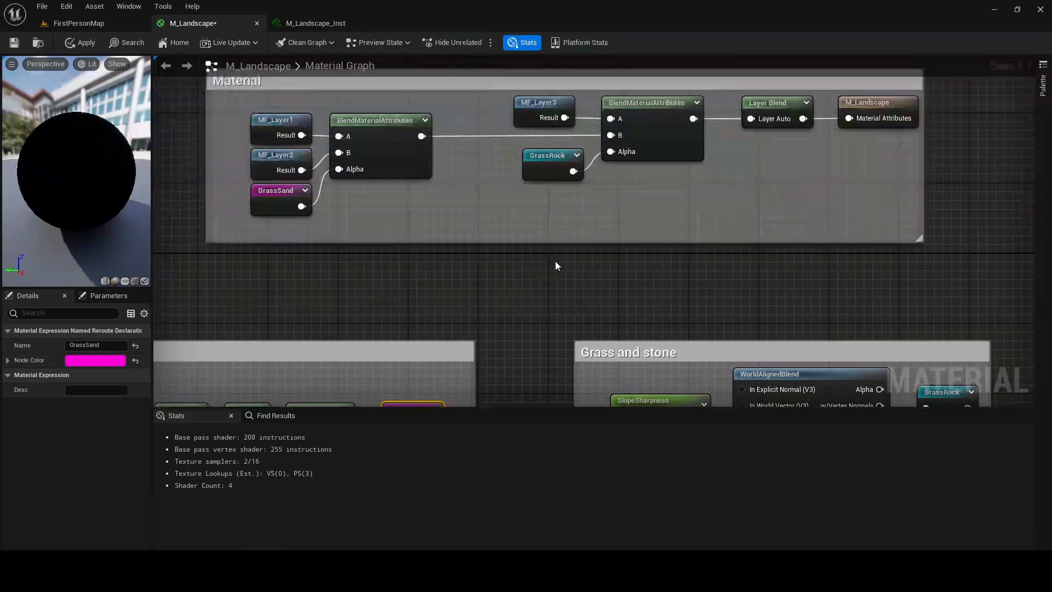
scroll(555, 262, "down", 5)
right_click_drag(588, 158, 522, 254)
scroll(503, 171, "up", 5)
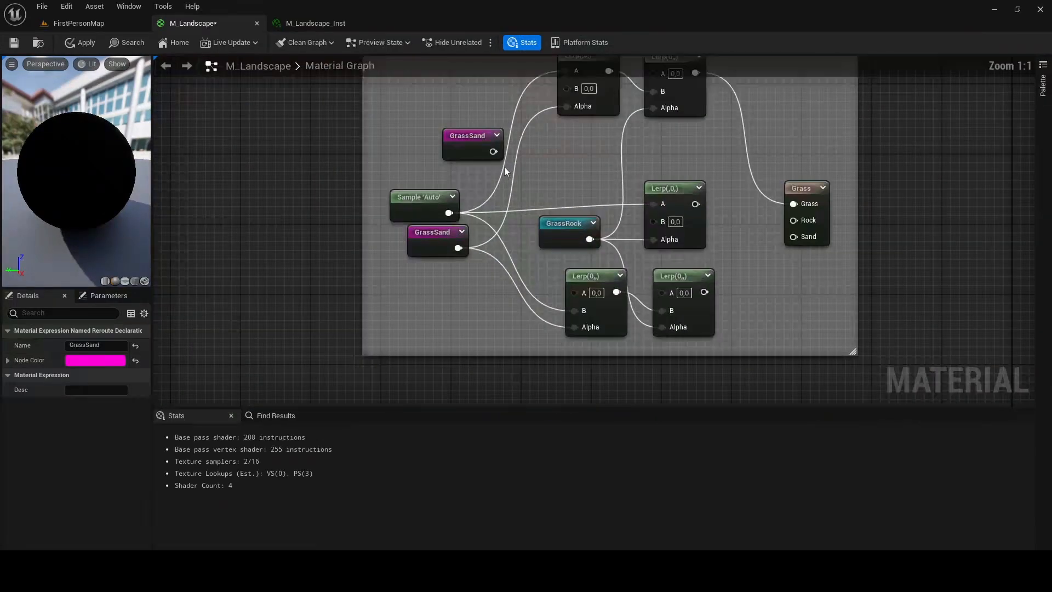
right_click_drag(495, 151, 460, 239)
left_click_drag(460, 239, 461, 194)
- Copy the GrassRock node below the upper-left Lerp and connect the copy to the Alpha of the upper-right Lerp
left_click(553, 329)
key("ctrl+c")
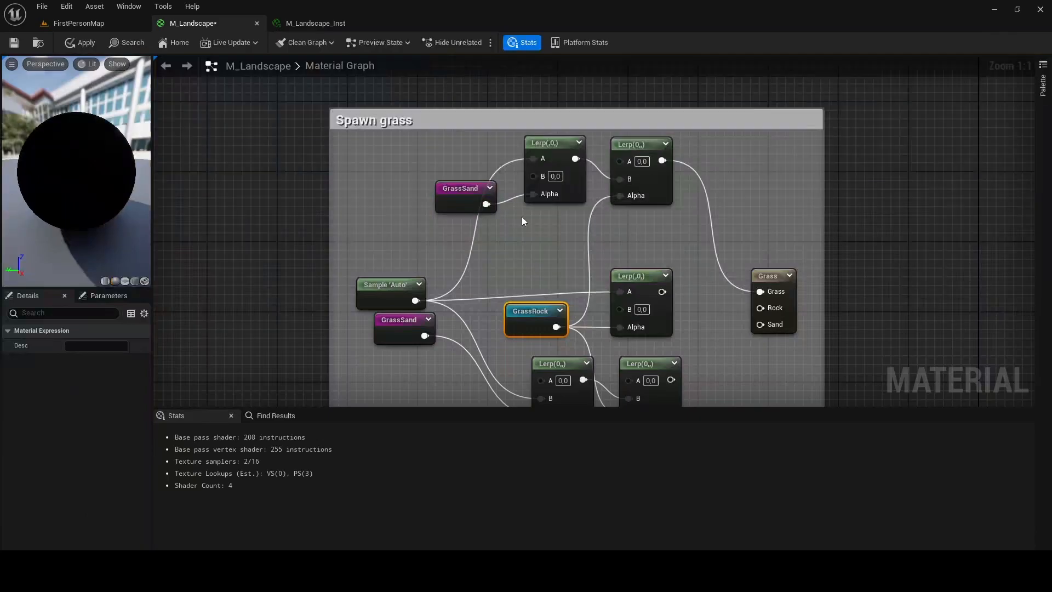
key("ctrl+v")
left_click_drag(574, 239, 619, 196)
- Examine the GrassRock declaration and its WorldAlignedBlend source in the Grass and stone group
scroll(601, 258, "down", 4)
right_click_drag(601, 257, 519, 62)
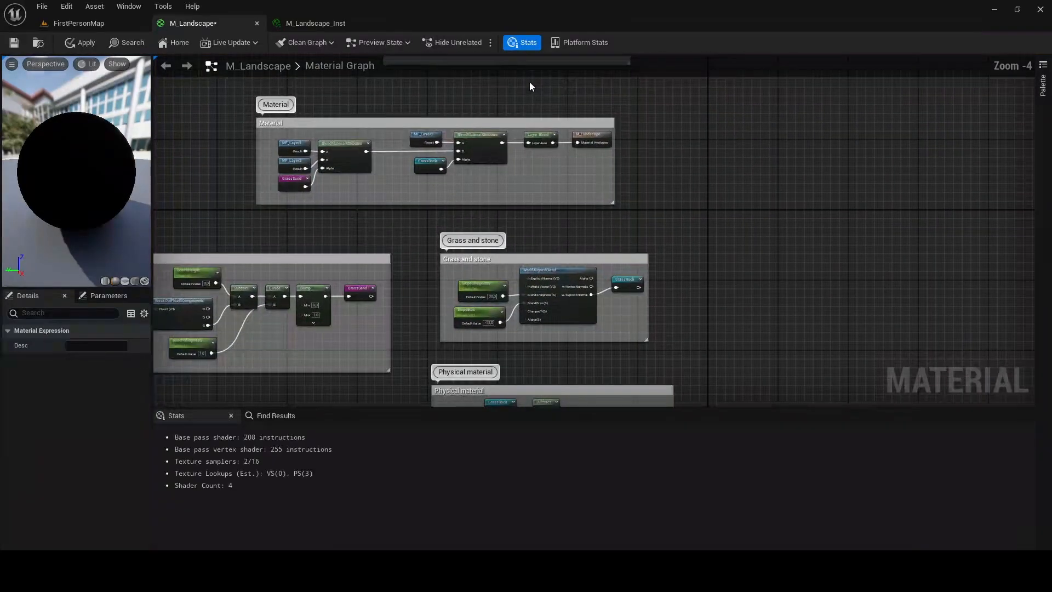
left_click(629, 284)
scroll(638, 289, "up", 4)
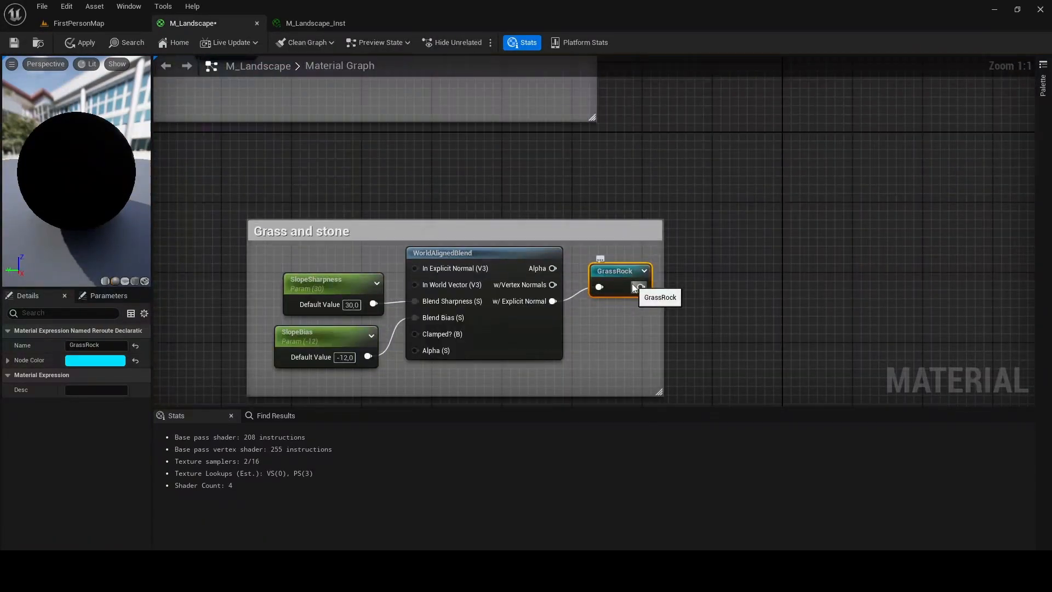
scroll(625, 161, "down", 3)
right_click_drag(624, 162, 676, 469)
scroll(496, 99, "up", 3)
right_click_drag(496, 99, 482, 253)
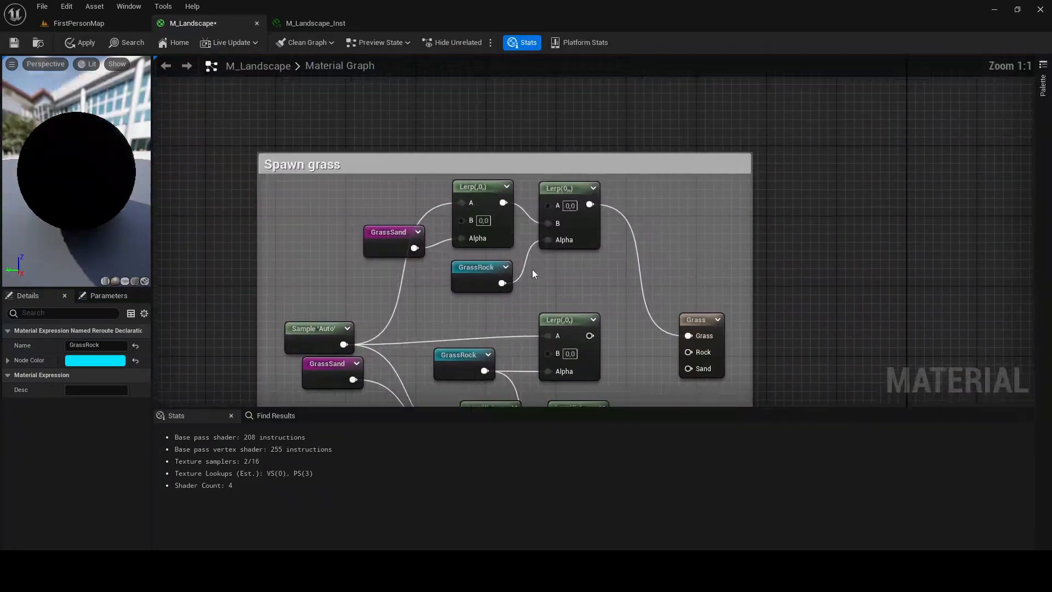
- Add a Lerp node below the GrassSand copy in the Spawn grass group and delete it again
left_click(557, 289)
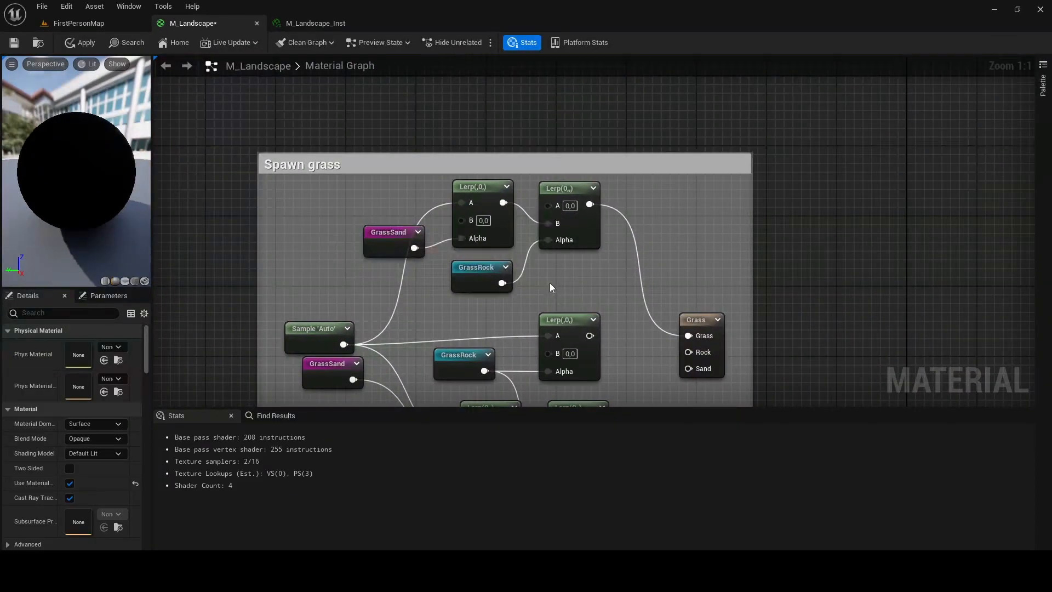
key("l")
left_click(373, 284)
key("Delete")
- Check the constant B of the upper-left Lerp and the constant A of the upper-right Lerp
right_click_drag(573, 304, 570, 245)
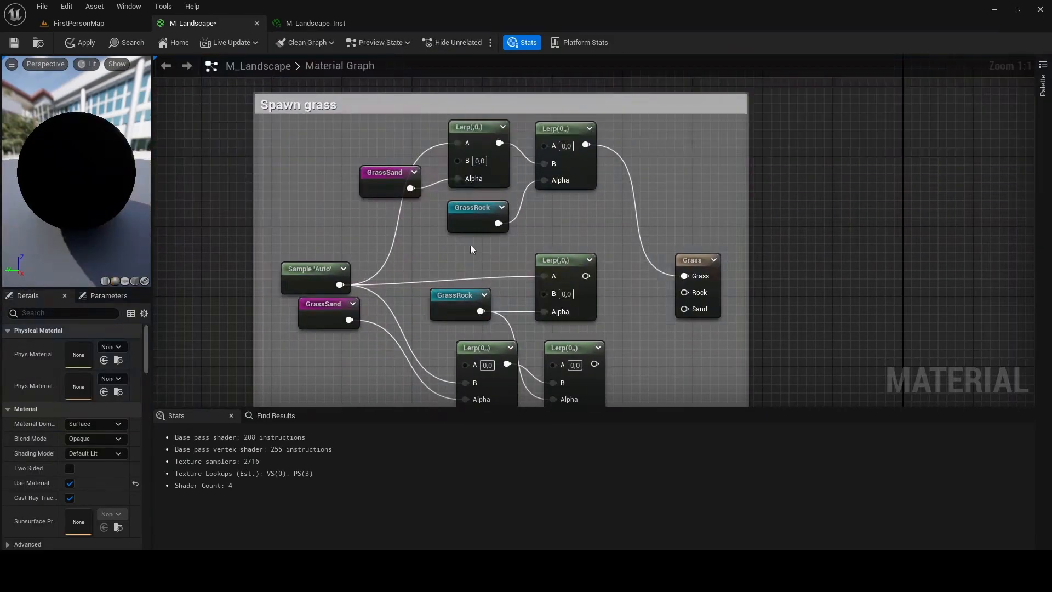
left_click(479, 161)
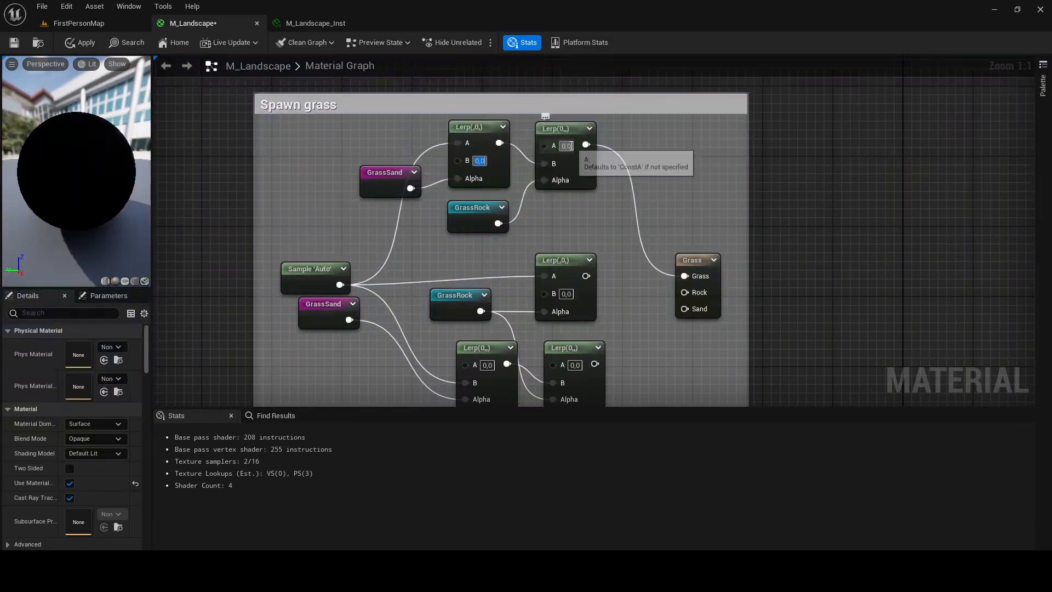
left_click(569, 149)
left_click(478, 163)
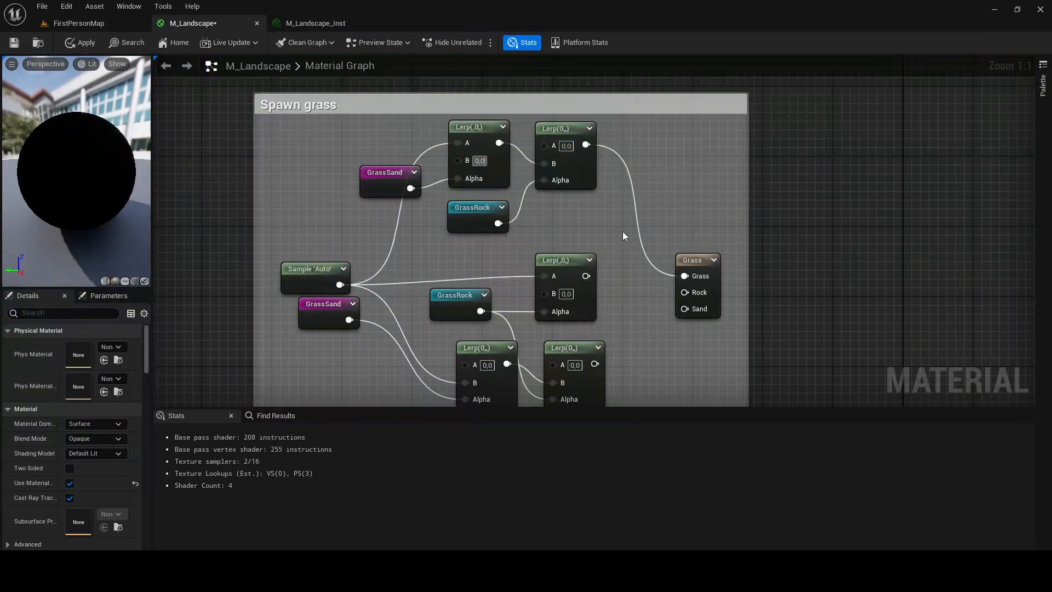
- Move the Grass output node up beside the upper-right Lerp and lower the GrassSand copy to sit beside the GrassRock copy
right_click_drag(734, 283, 650, 258)
left_click_drag(624, 230, 614, 99)
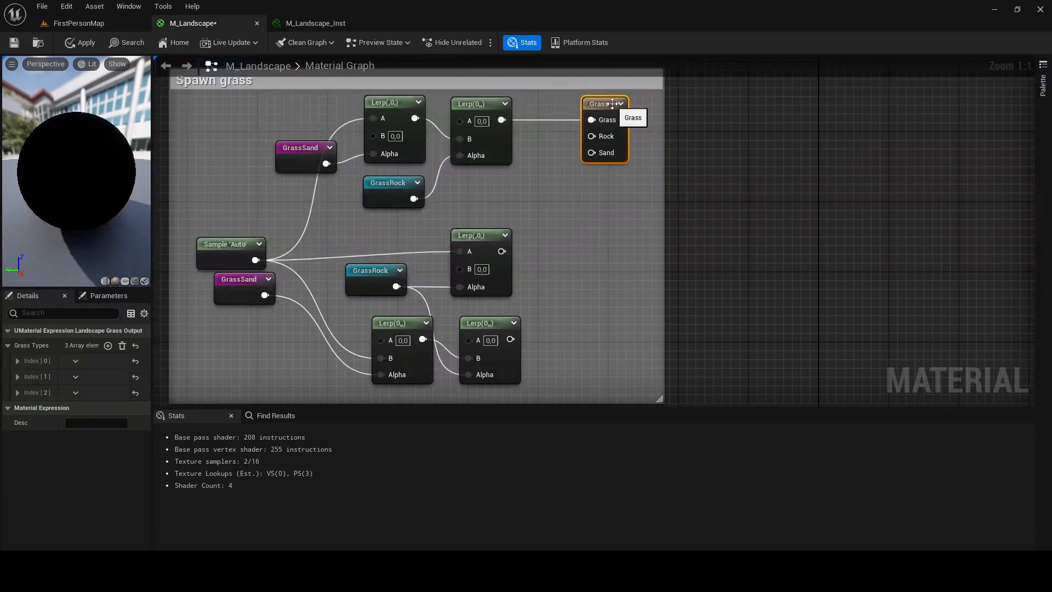
left_click(548, 186)
left_click_drag(305, 169, 314, 205)
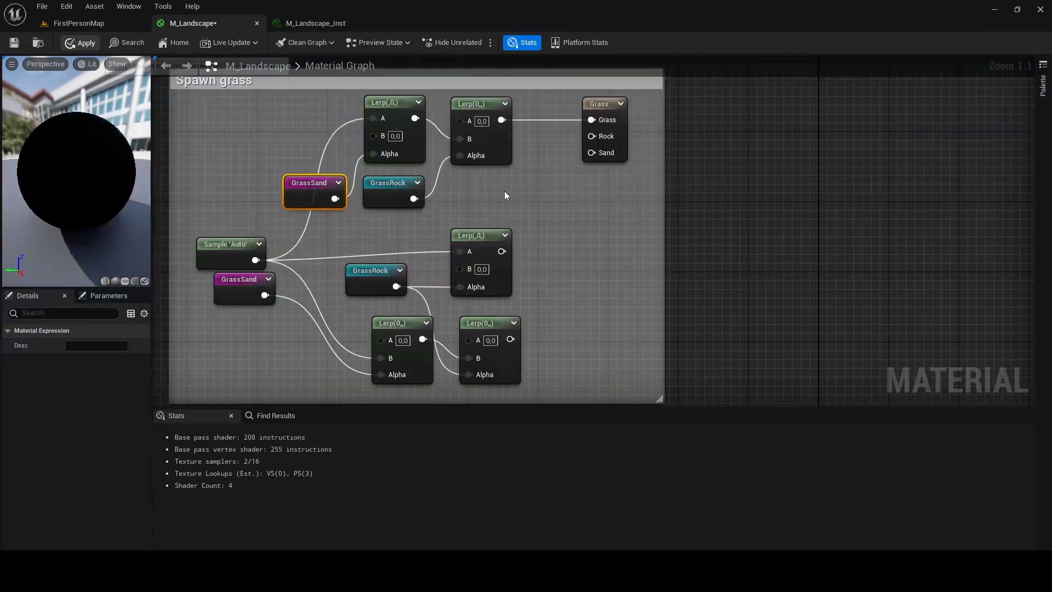
- Check the grass meshes in FirstPersonMap and examine the upper GrassSand and Lerp branch in M_Landscape
left_click(91, 27)
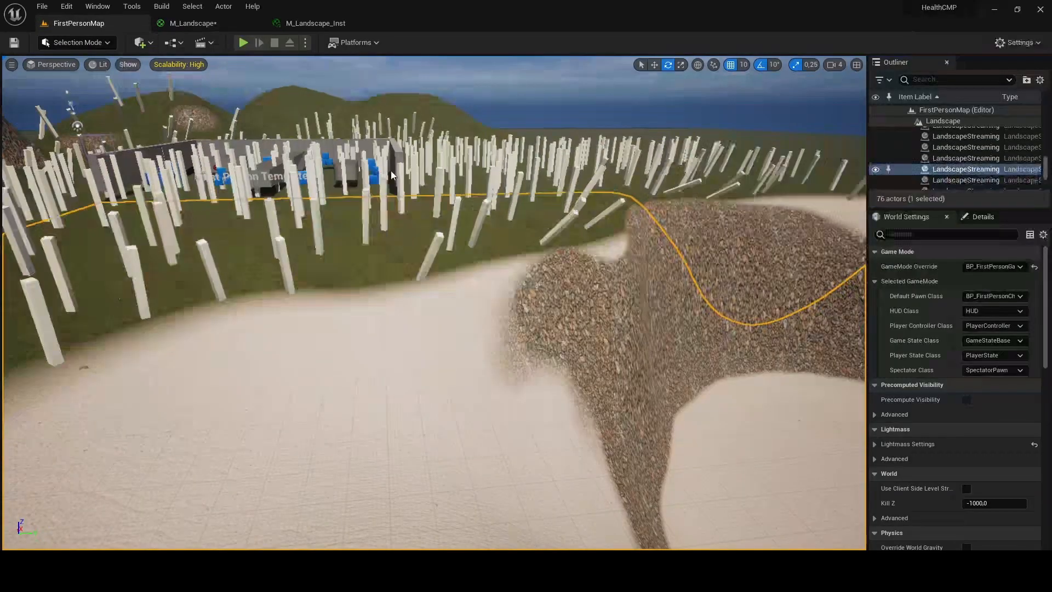
left_click(192, 23)
left_click_drag(341, 250, 521, 295)
left_click_drag(519, 255, 524, 229)
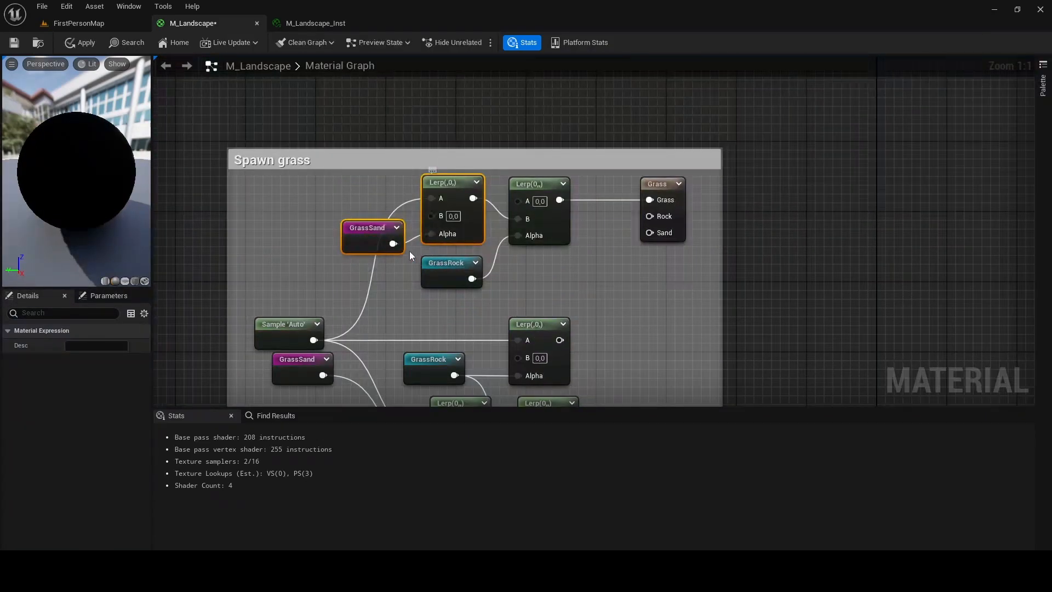
left_click_drag(366, 197, 426, 226)
left_click(426, 313)
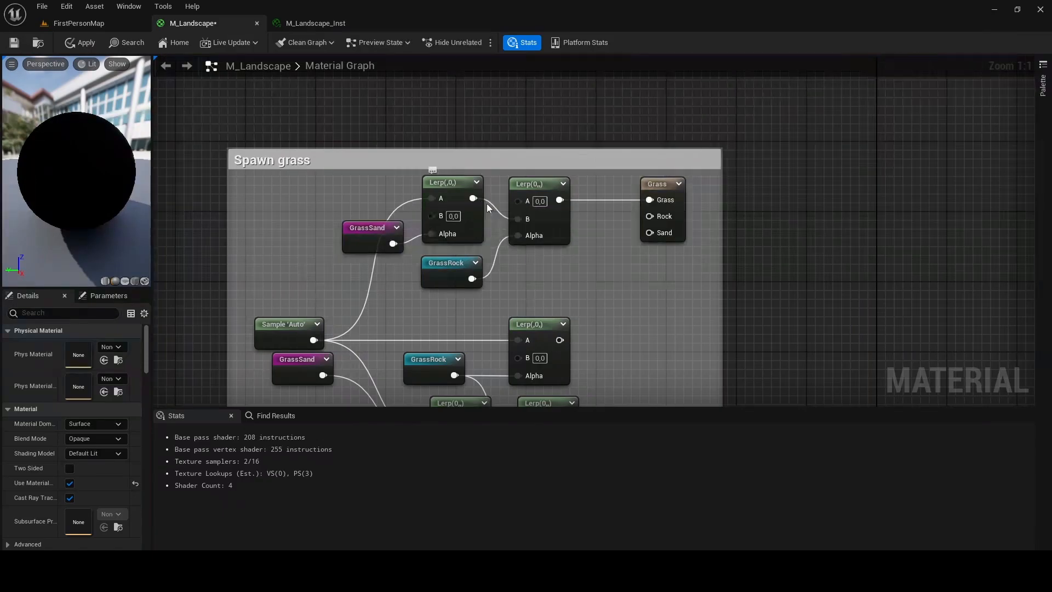
left_click_drag(472, 198, 491, 211)
right_click_drag(548, 184, 456, 199)
left_click(436, 233)
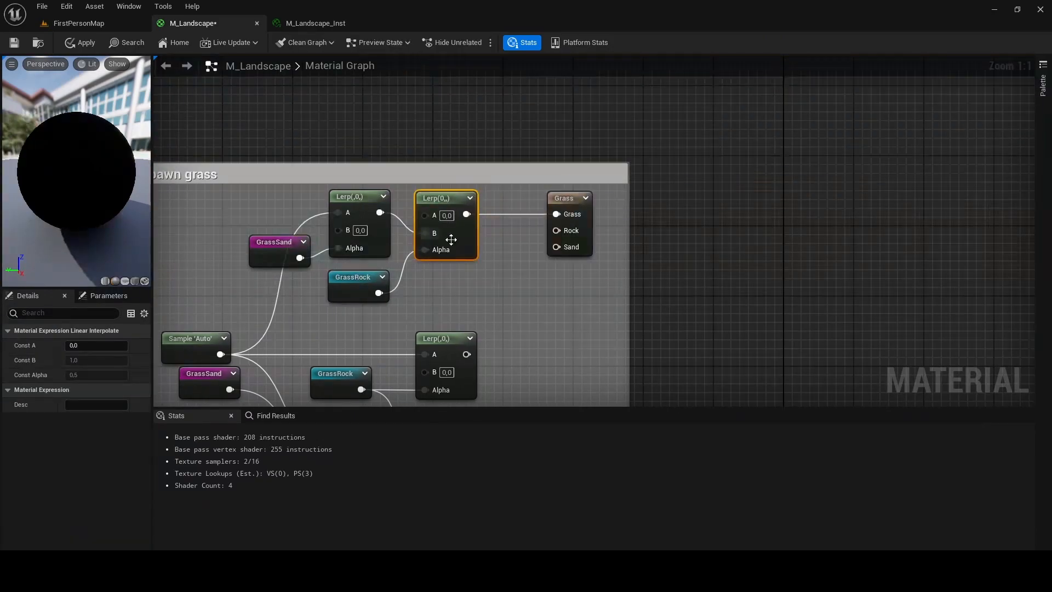
- Inspect the mesh distribution over the sand, stone and grass areas of the landscape in FirstPersonMap
left_click(110, 22)
right_click_drag(354, 217, 309, 275)
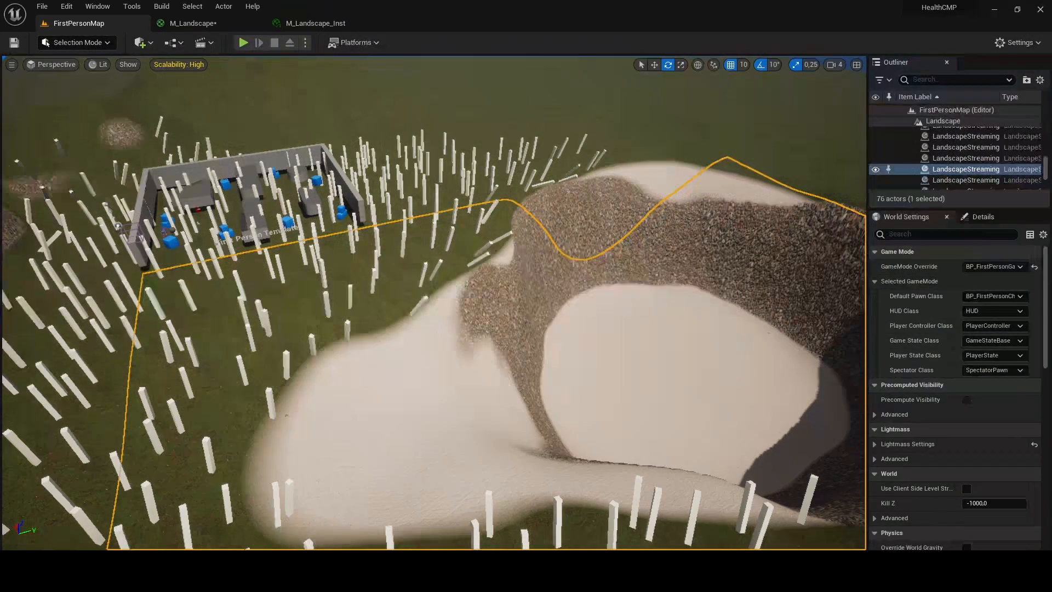
right_click_drag(711, 292, 616, 266)
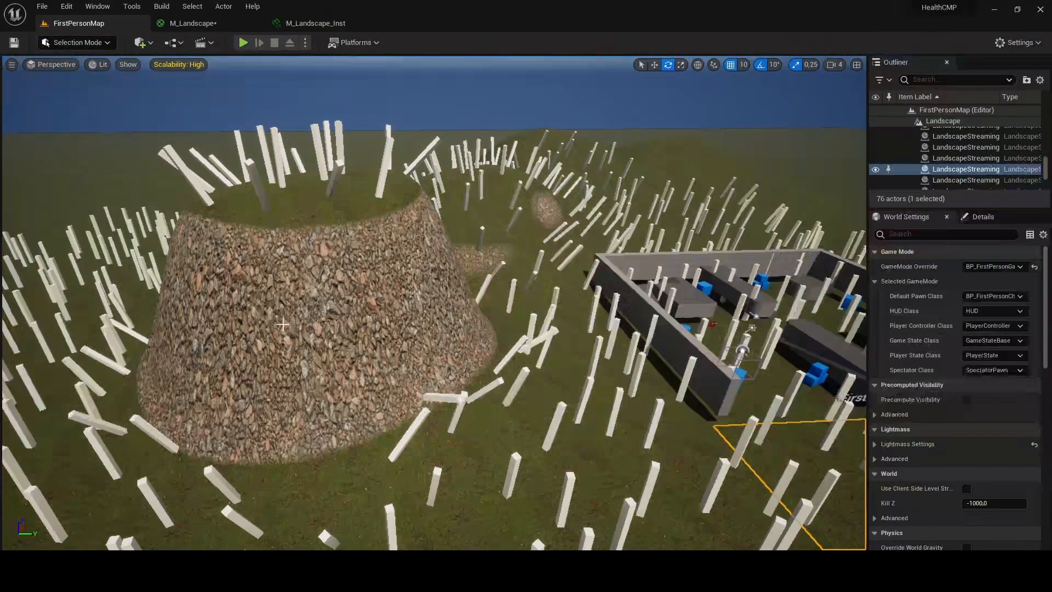
right_click_drag(331, 330, 432, 334)
right_click_drag(382, 302, 487, 250)
- Connect the middle Lerp in M_Landscape to the Rock input and move the Grass output node down level with that Lerp
left_click(220, 27)
right_click_drag(673, 189, 580, 148)
left_click_drag(615, 136, 522, 259)
left_click_drag(618, 105, 627, 227)
- Examine the middle rock branch, from Sample 'Auto' and GrassRock to the Lerp and its constant B
left_click_drag(378, 236, 499, 284)
left_click_drag(242, 223, 508, 231)
left_click(493, 224)
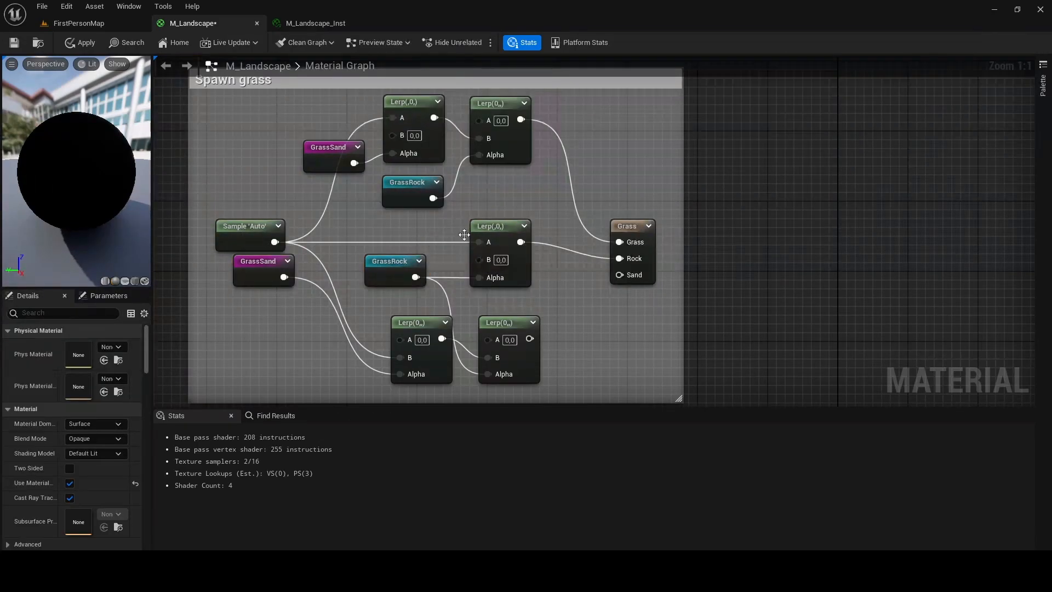
left_click(385, 269)
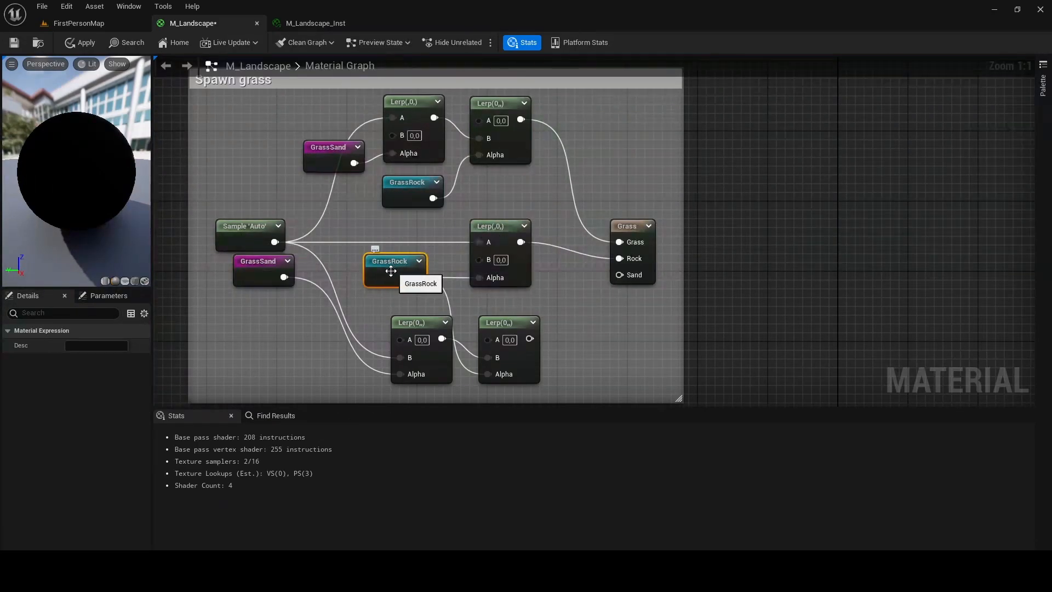
right_click_drag(461, 291, 514, 255)
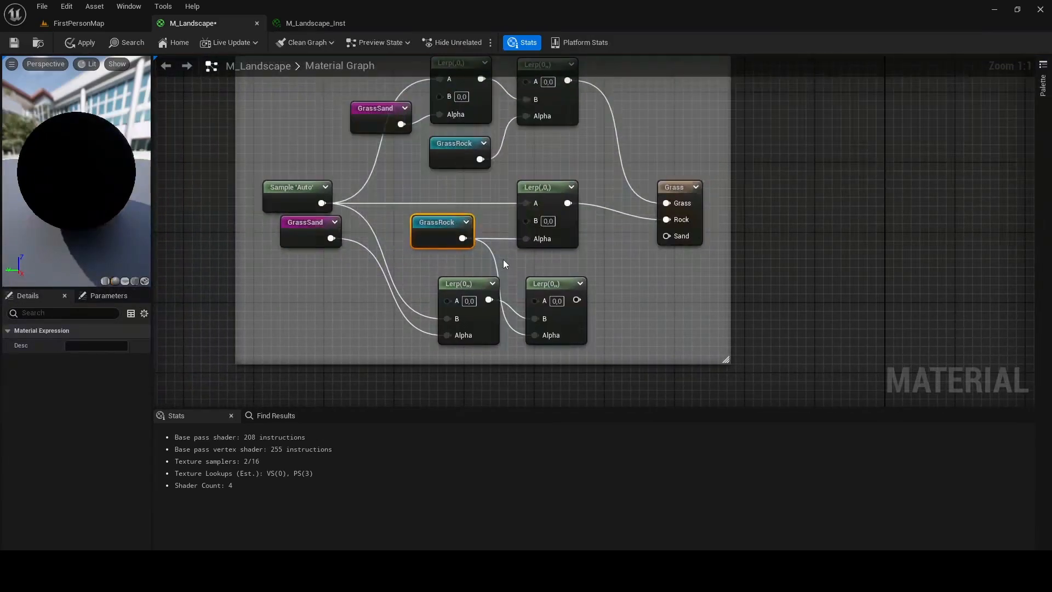
left_click(558, 264)
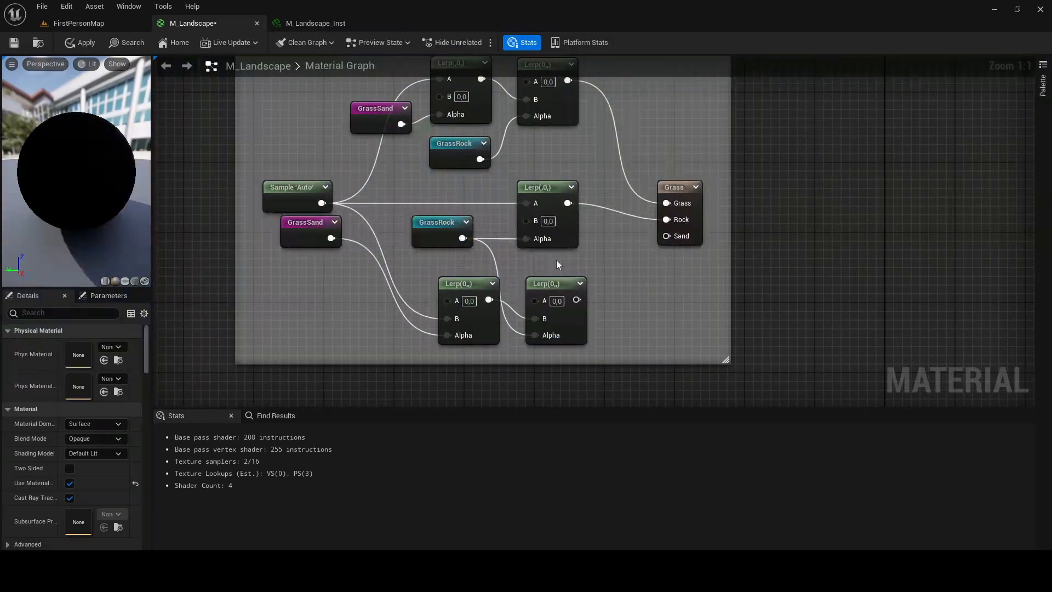
left_click(547, 221)
left_click_drag(535, 204, 324, 203)
- Apply the material changes and inspect the stone slopes of the landscape in FirstPersonMap
left_click(80, 42)
left_click(90, 24)
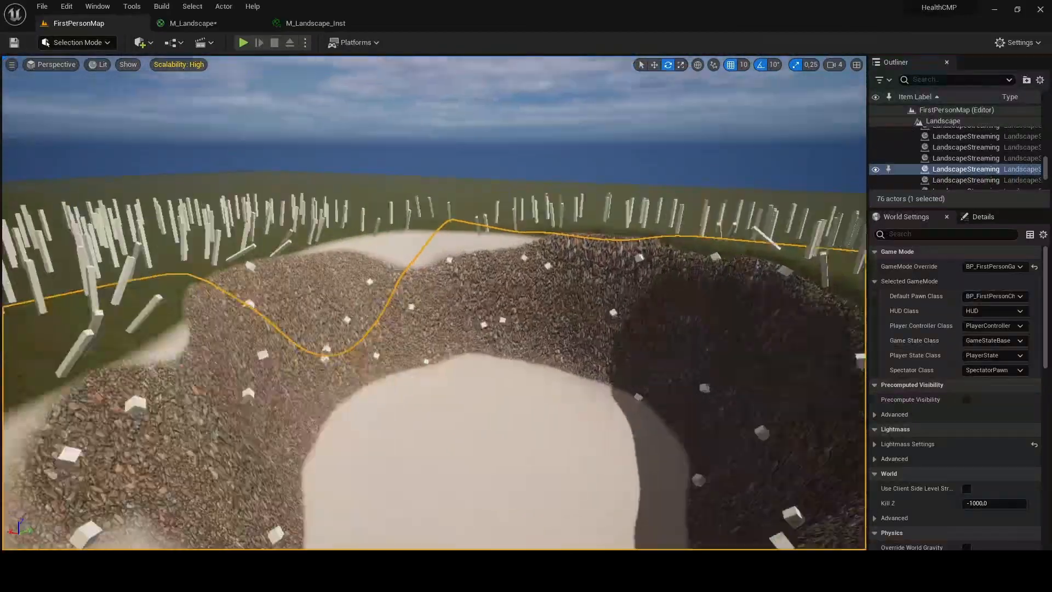
key("w")
right_click_drag(336, 358, 285, 394)
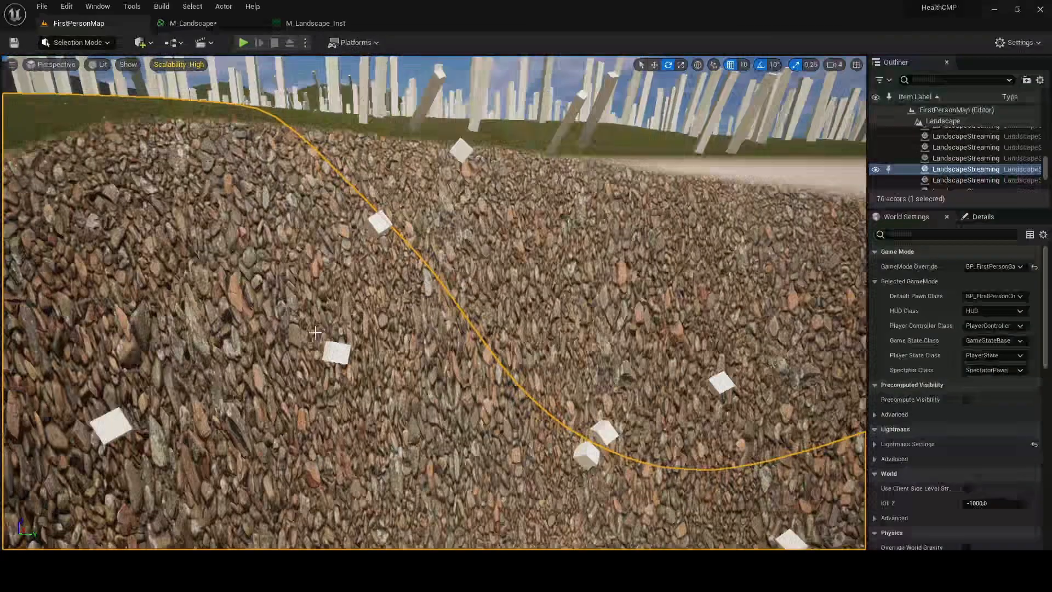
right_click_drag(337, 359, 263, 359)
key("s")
key("w")
key("s")
- Compare the upper grass and middle rock branches in M_Landscape with the meshes spawned in FirstPersonMap
left_click(185, 27)
right_click_drag(597, 234, 546, 283)
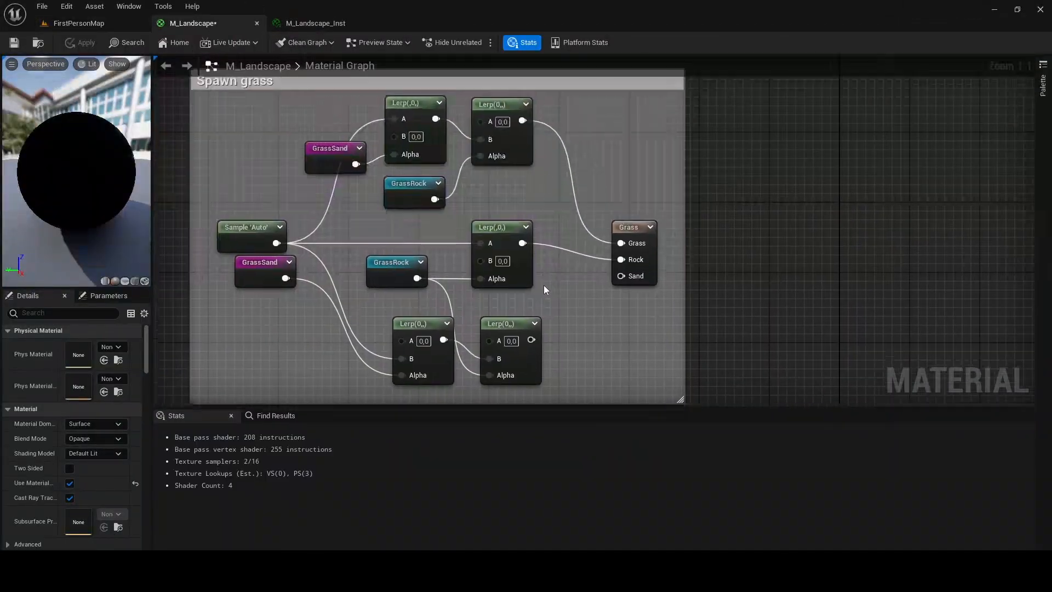
mouse_move(427, 371)
right_mouse_down()
mouse_move(433, 351)
mouse_move(433, 372)
right_mouse_up()
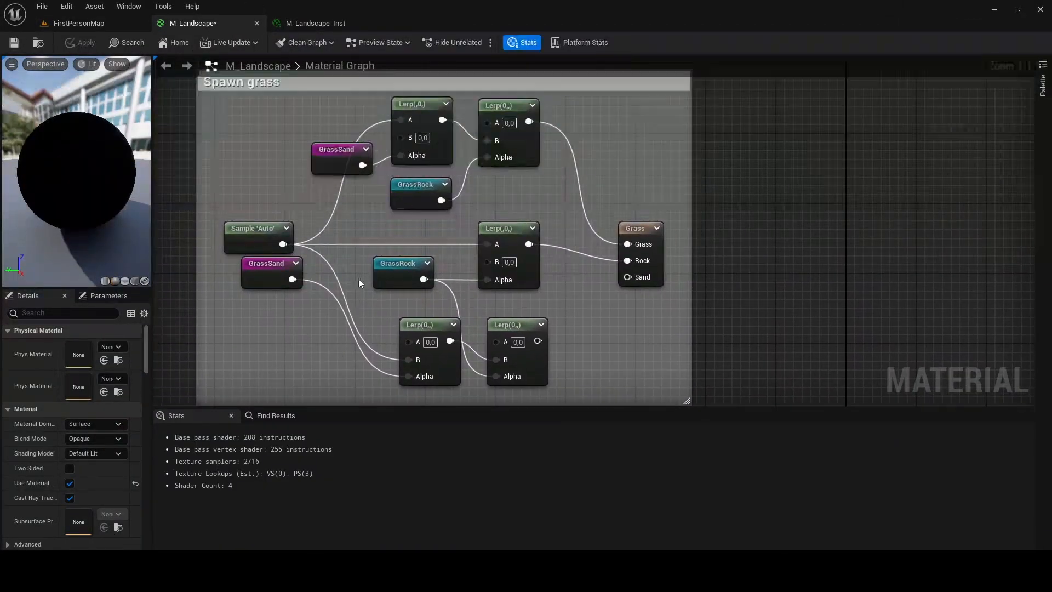
left_click_drag(324, 118, 441, 156)
left_click(382, 186)
left_click(92, 29)
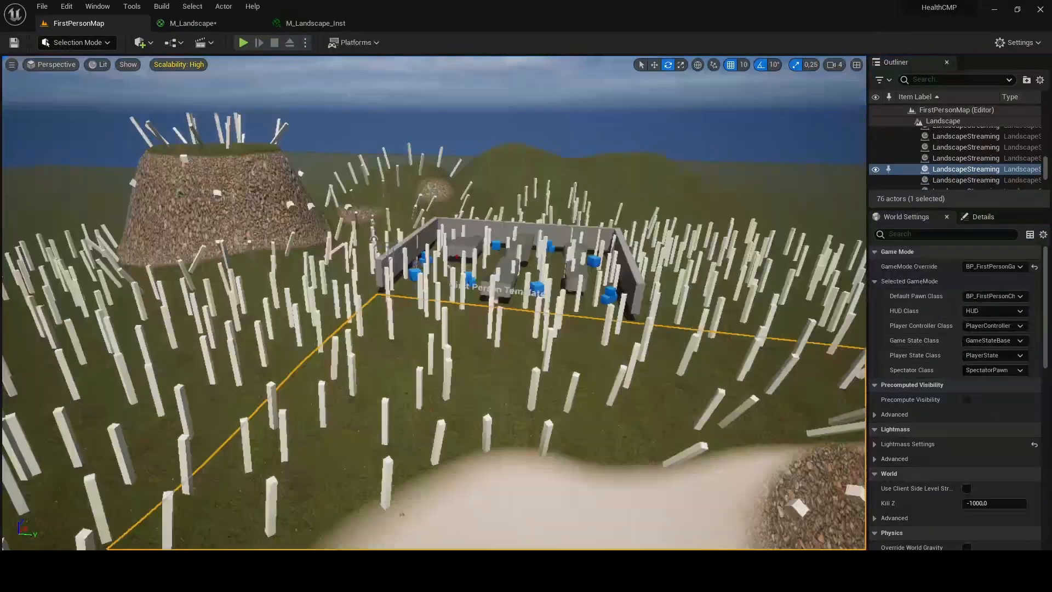
mouse_move(465, 354)
right_mouse_down()
mouse_move(406, 350)
mouse_move(465, 354)
right_mouse_up()
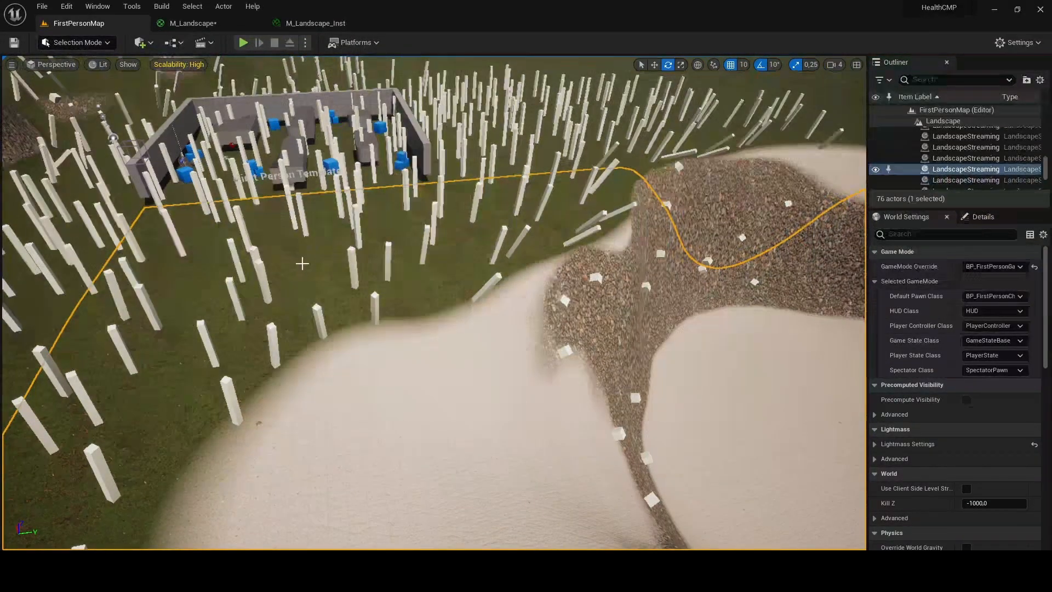
right_click_drag(556, 216, 600, 227)
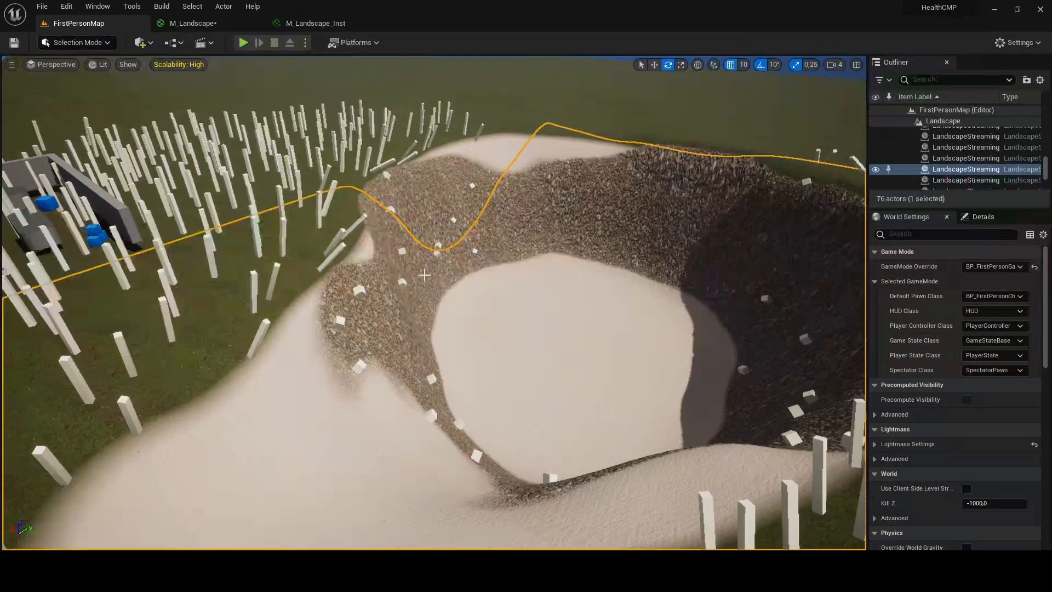
right_click_drag(390, 311, 380, 286)
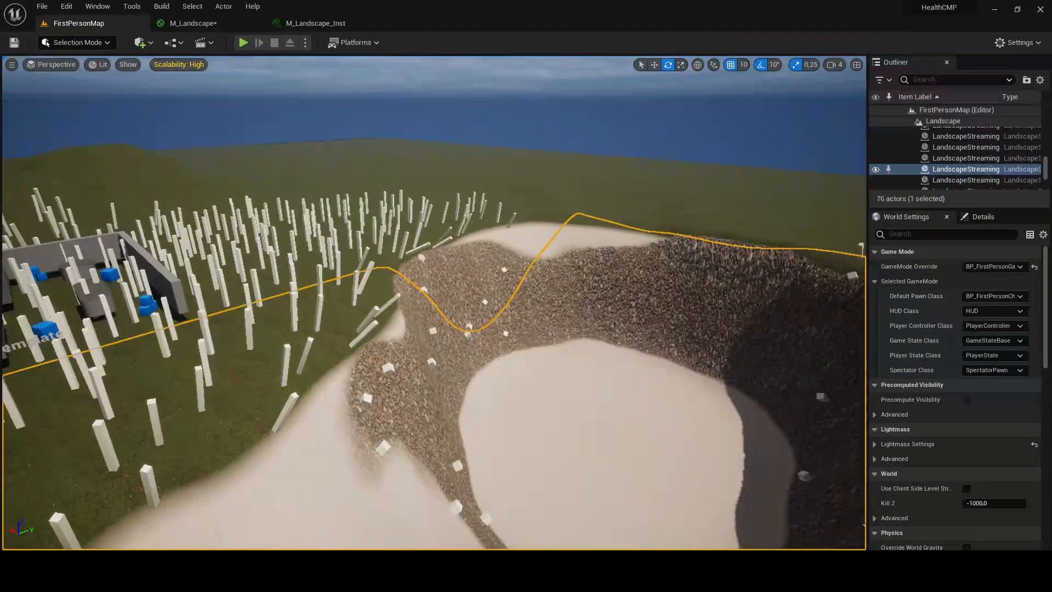
left_click(221, 25)
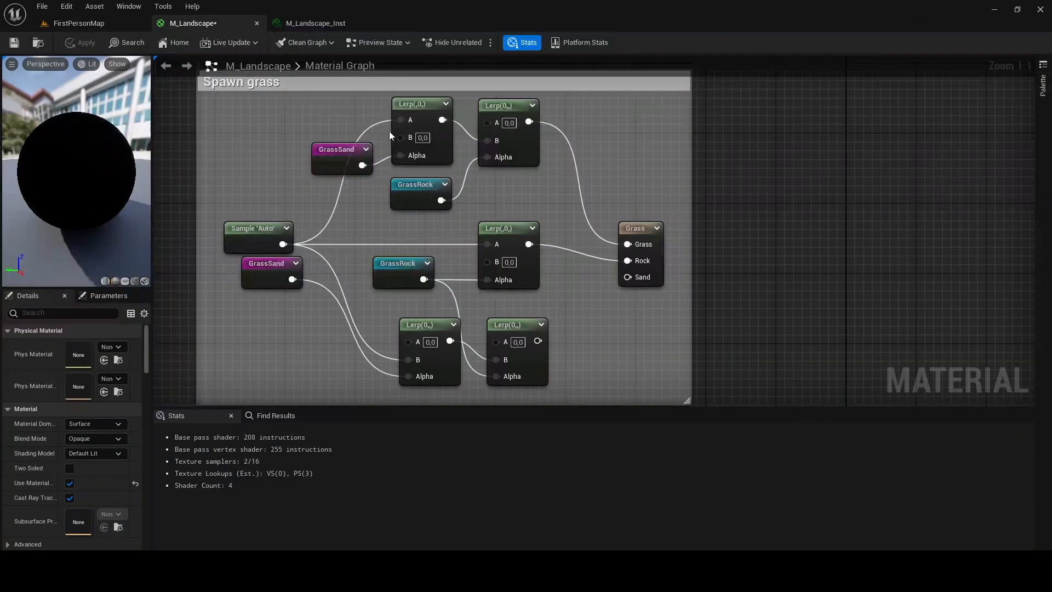
left_click_drag(347, 214, 541, 297)
right_click_drag(530, 309, 553, 217)
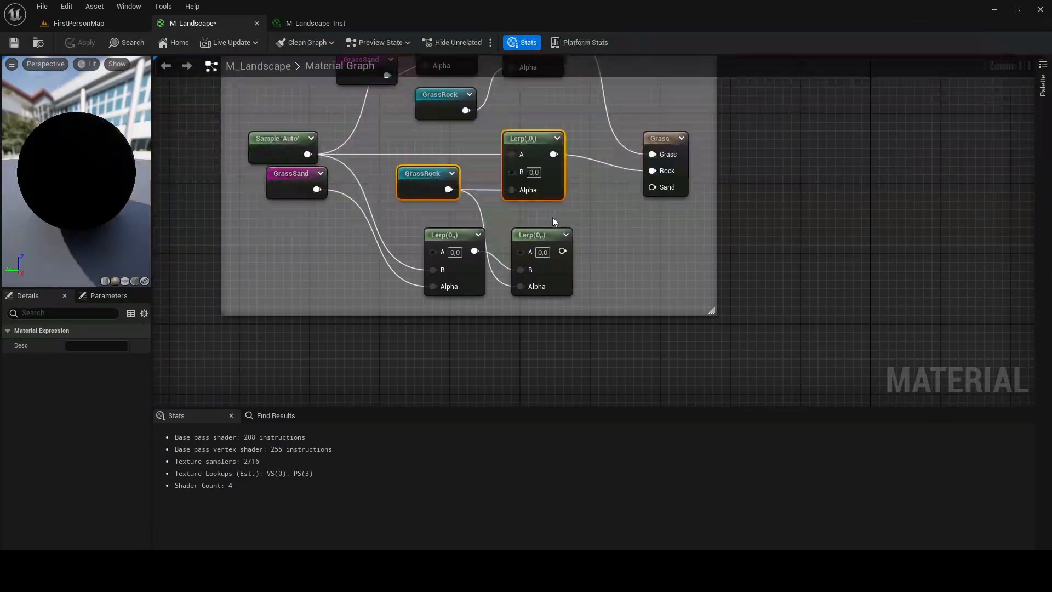
left_click(552, 217)
- Move the lower GrassSand node down so it lines up with the Alpha input of the lower-left Lerp
right_click_drag(356, 193, 390, 257)
left_click_drag(318, 240, 336, 337)
left_click(342, 275)
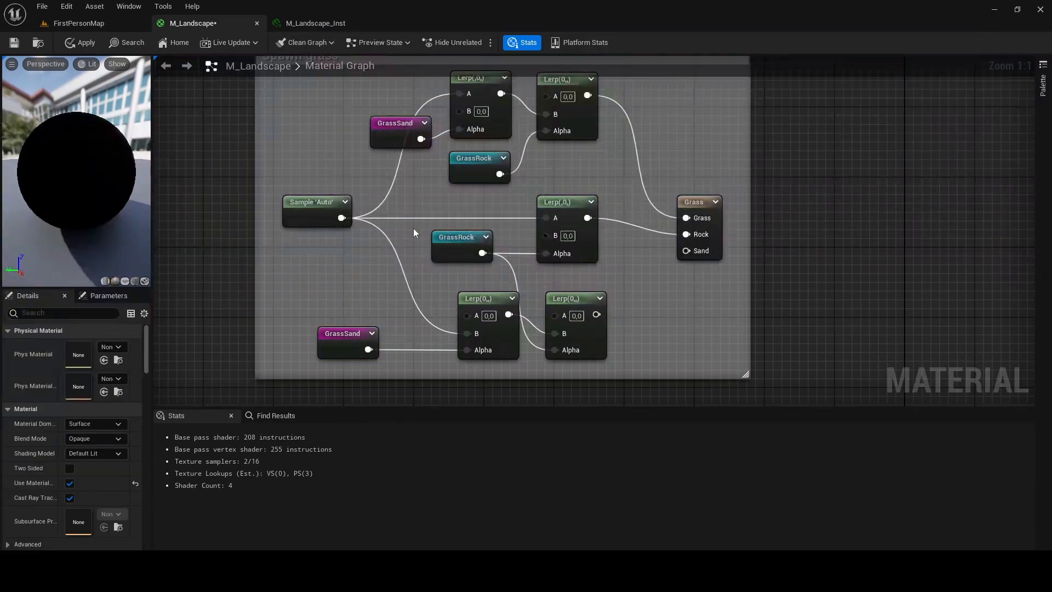
- Examine the three Lerp branches, including the lower-left Lerp's A and B inputs and the Sample 'Auto' node
right_click_drag(475, 139, 477, 168)
left_click_drag(347, 104, 683, 201)
right_click_drag(650, 301, 635, 249)
left_click(636, 249)
right_click_drag(565, 208, 586, 233)
left_click_drag(280, 193, 508, 343)
left_click(462, 300)
left_click(499, 331)
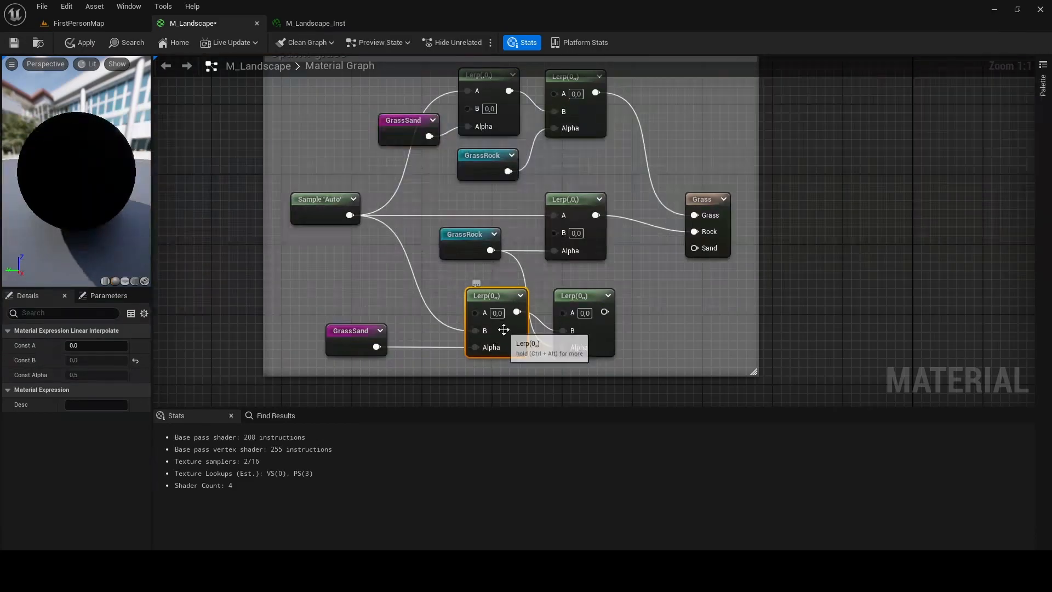
left_click(429, 312)
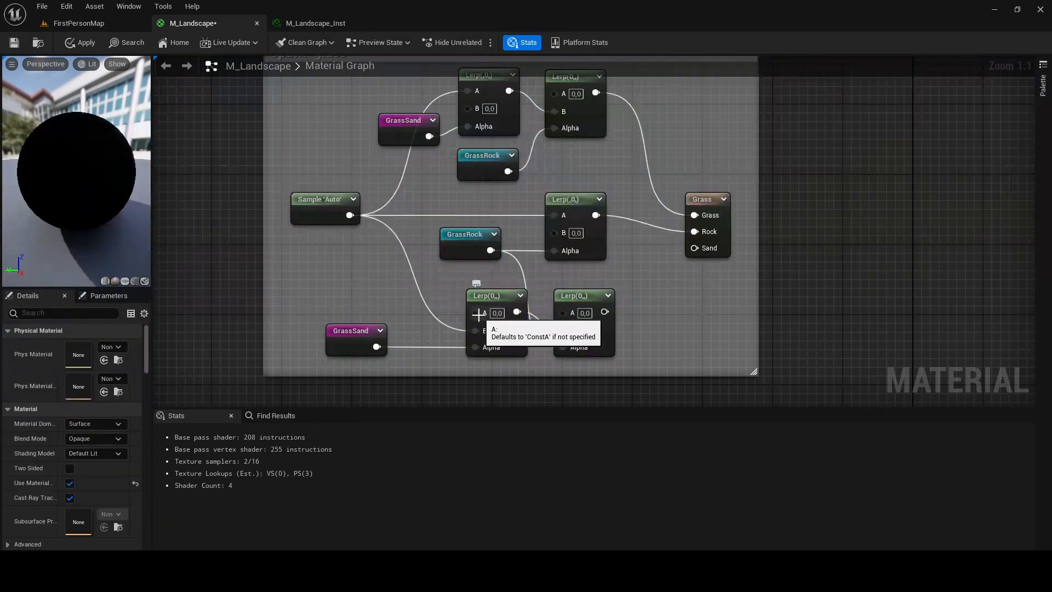
left_click_drag(293, 176, 393, 230)
right_click_drag(438, 222, 364, 238)
right_click_drag(513, 287, 432, 310)
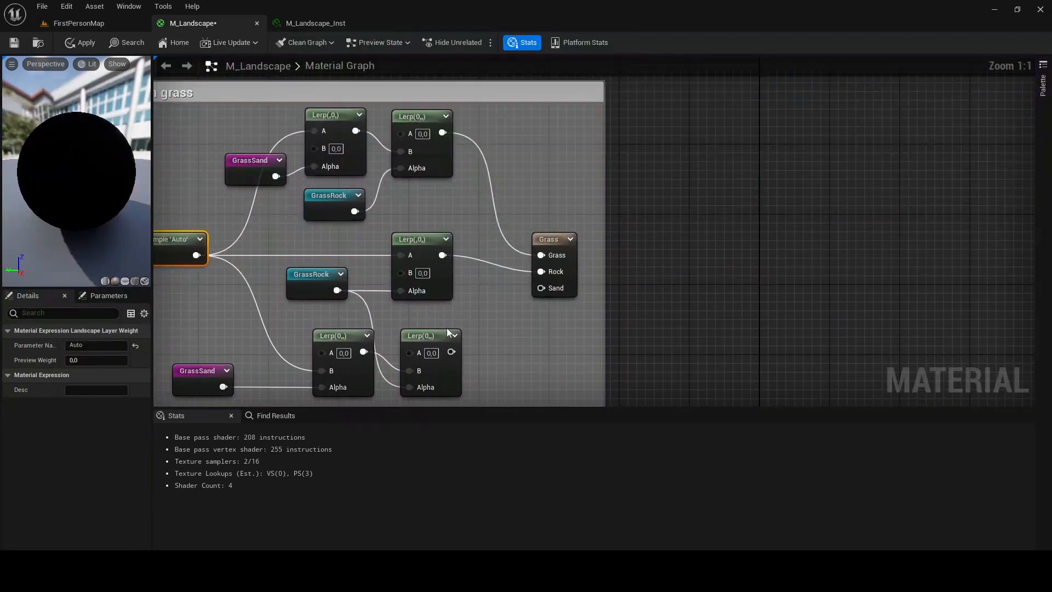
- Connect the output of the lower-right Lerp to the Sand input of the Grass output node
right_click_drag(459, 355, 432, 287)
right_click_drag(403, 249, 488, 335)
scroll(401, 334, "down", 2)
left_click(401, 335)
left_click_drag(466, 347, 540, 305)
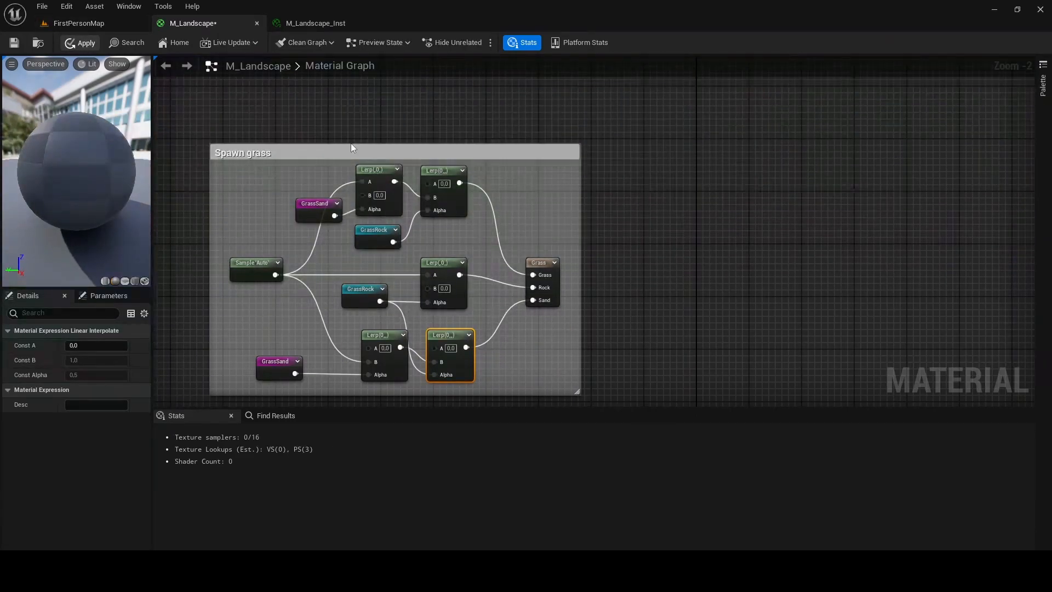
- Apply and save M_Landscape, and inspect the meshes spawned on each landscape layer in FirstPersonMap
left_click(81, 44)
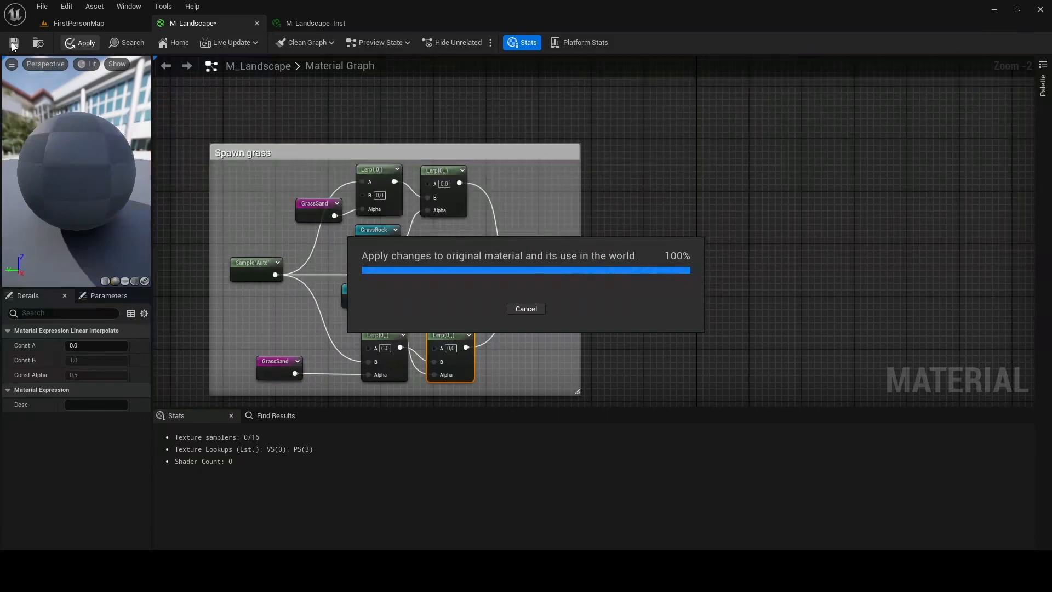
left_click(12, 47)
left_click(79, 23)
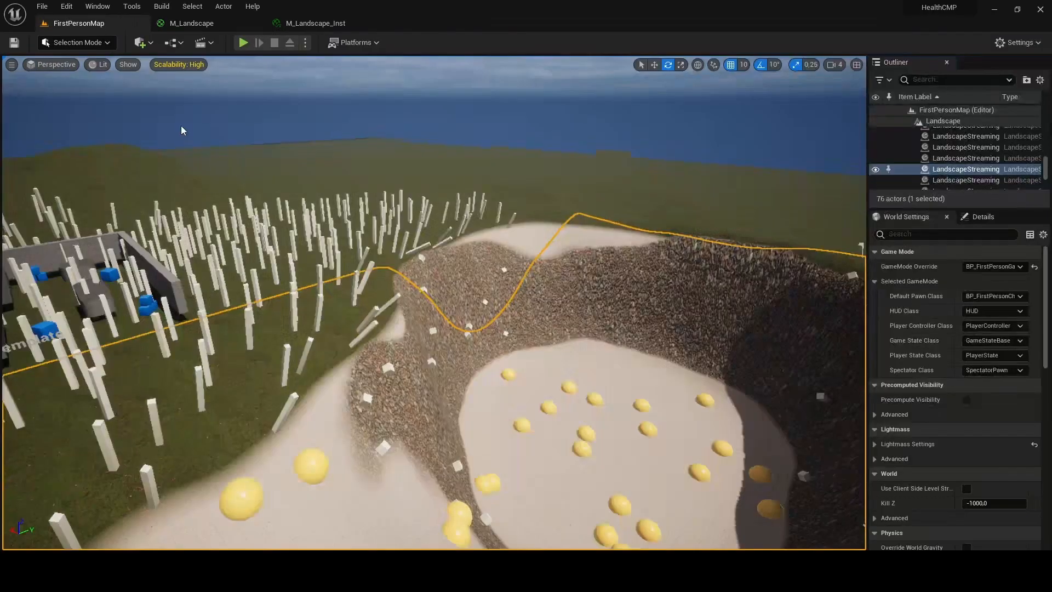
right_click_drag(376, 293, 339, 310)
right_click_drag(430, 529, 431, 528)
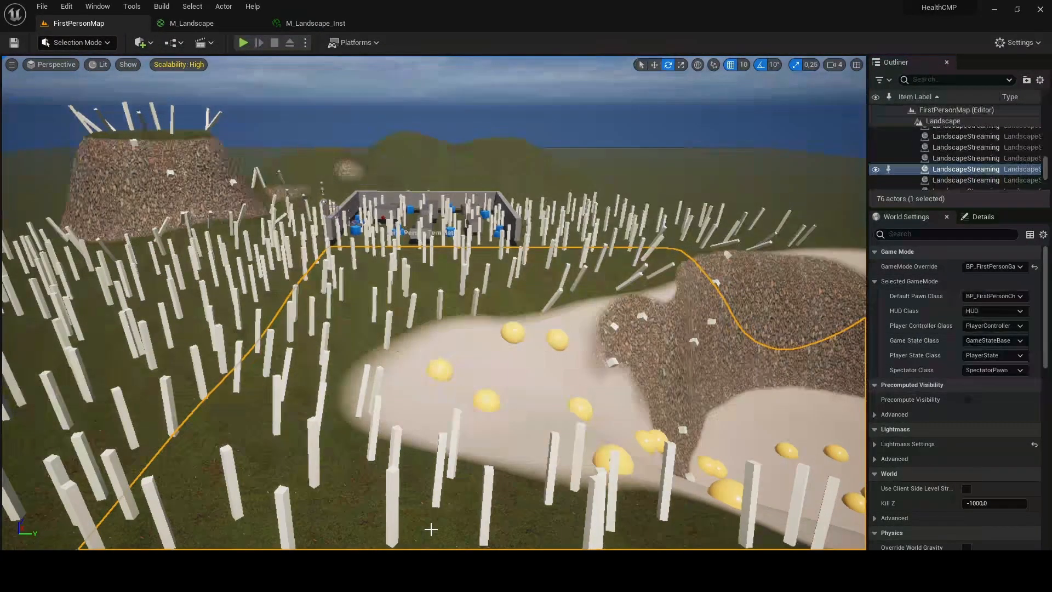